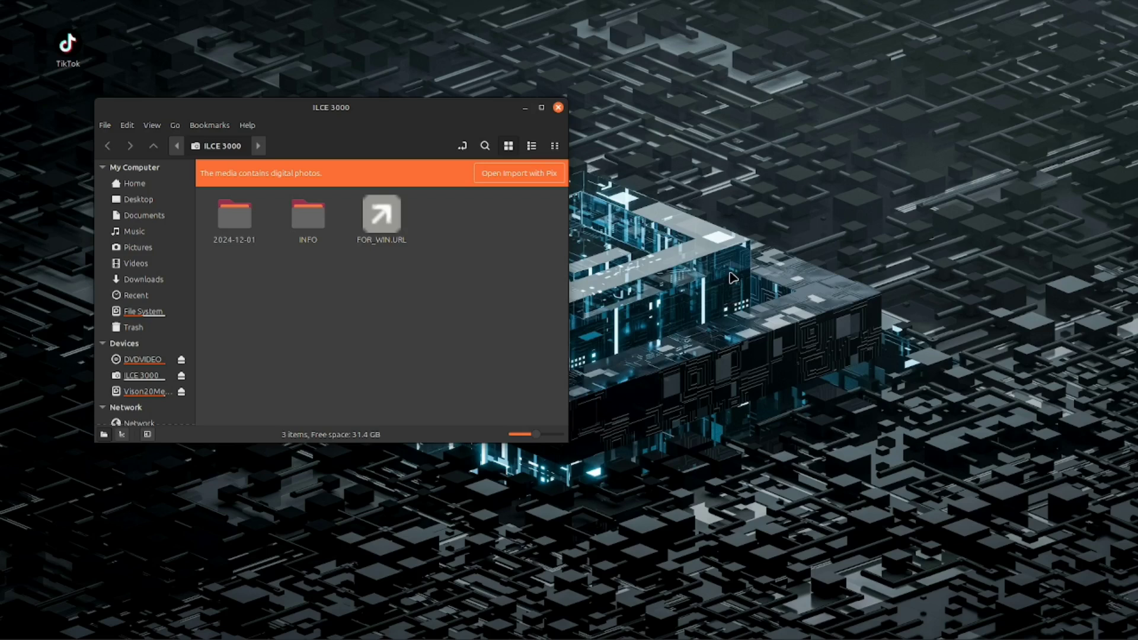
Step: Start importing the ILCE 3000 photos with Pix and check the folders offered as import destination
{"action": "left_click", "coordinate": [521, 180]}
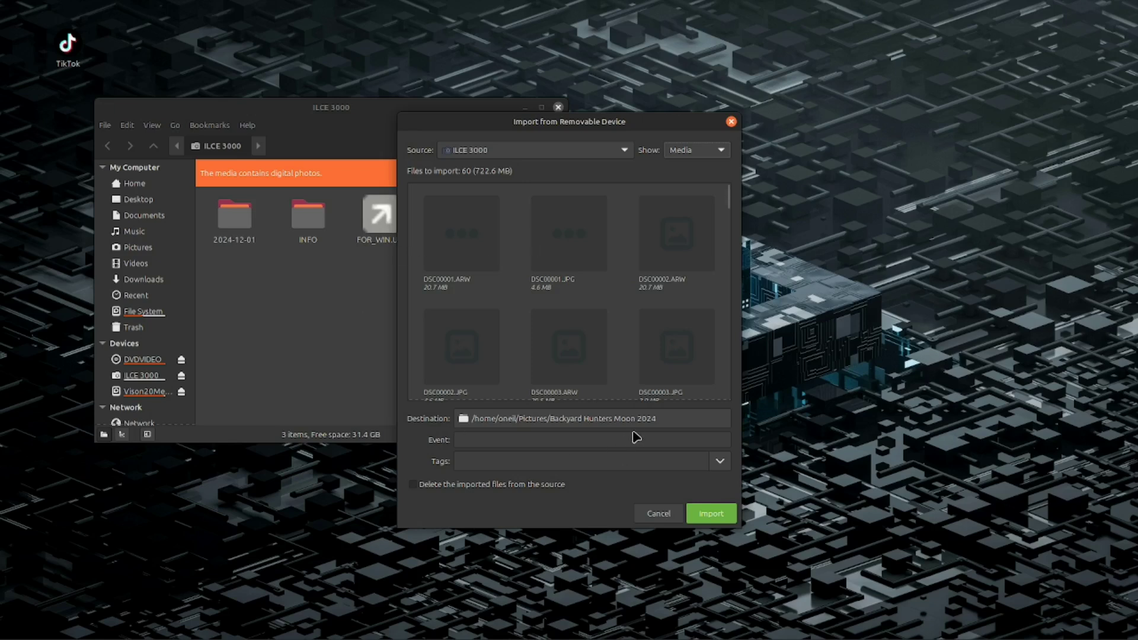
{"action": "left_click", "coordinate": [674, 419]}
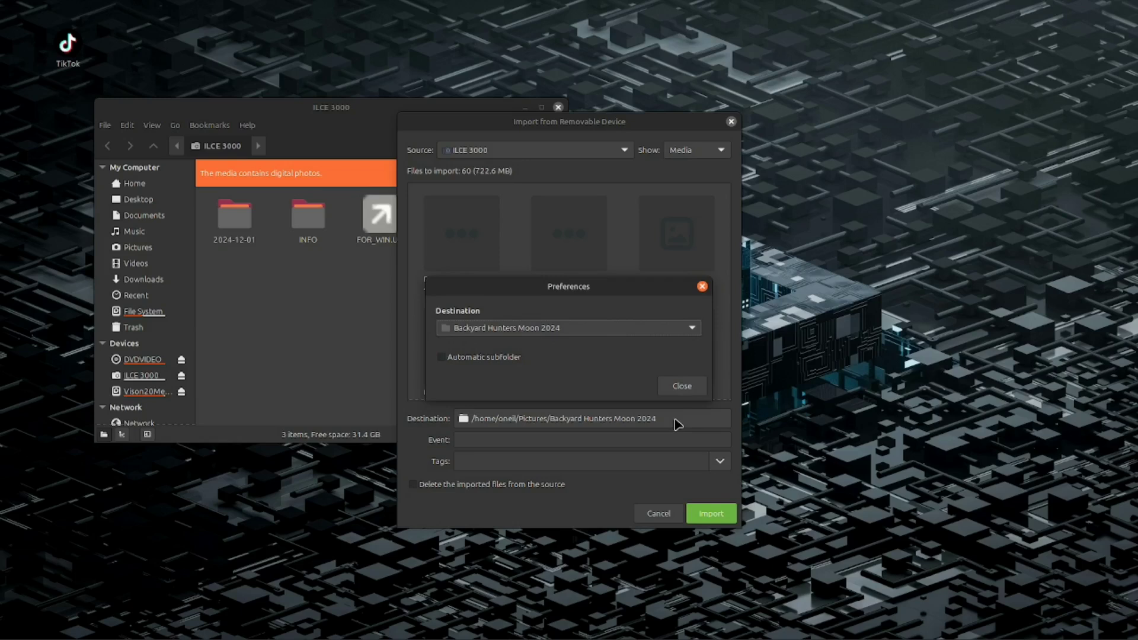
{"action": "left_click", "coordinate": [692, 327]}
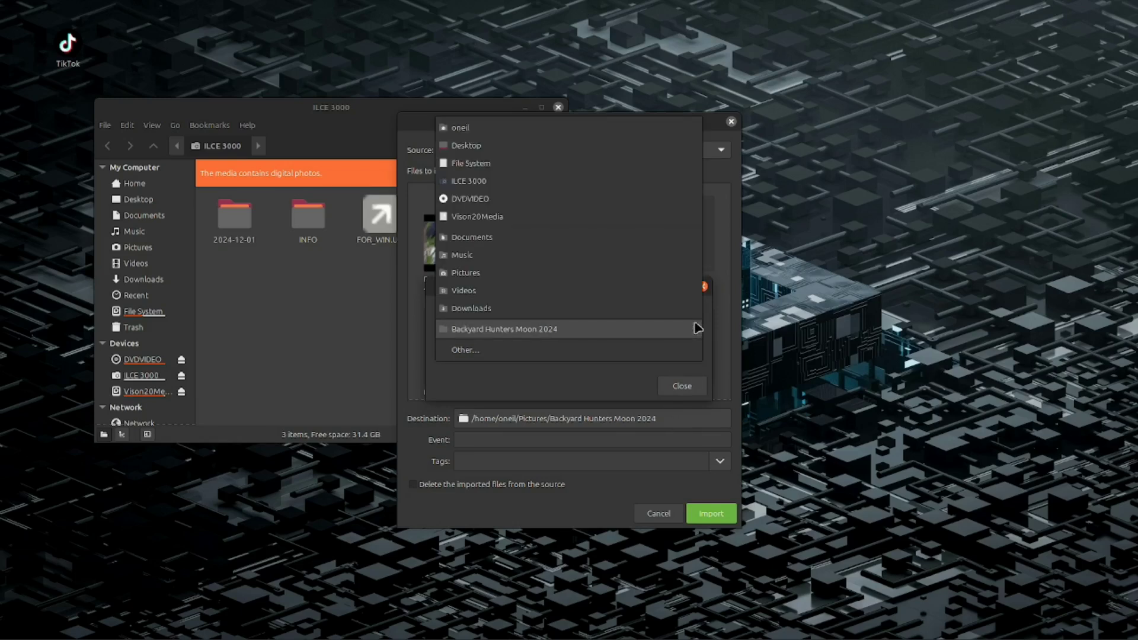
{"action": "left_click", "coordinate": [851, 293]}
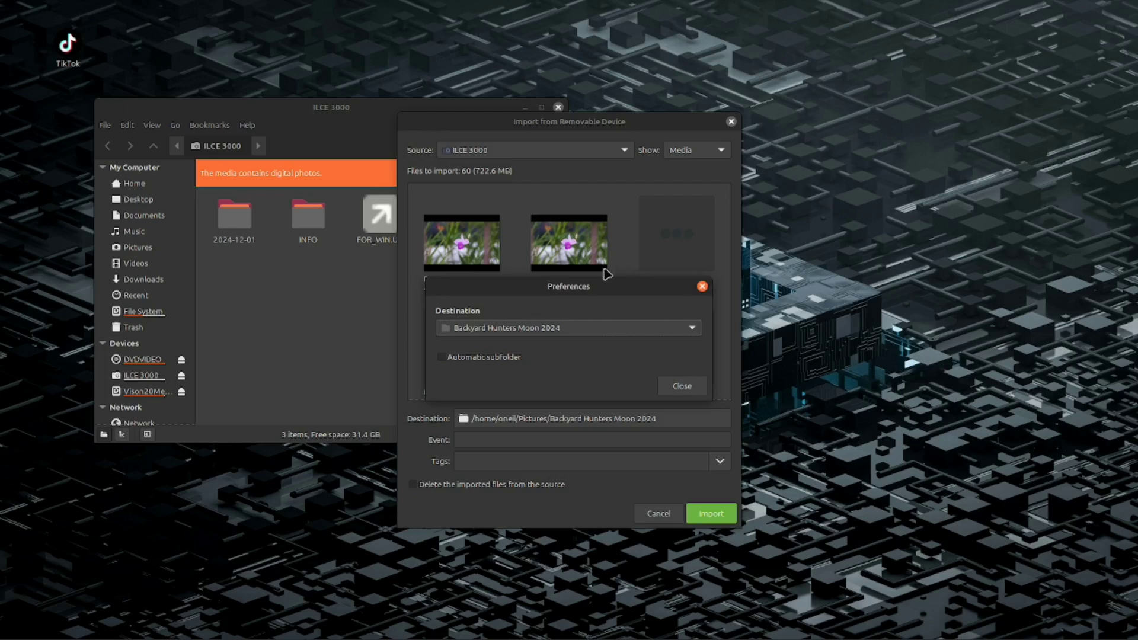
Step: Create a folder named "Backyard natural Photography" in Pictures using the file manager, and close the file manager window
{"action": "left_click", "coordinate": [44, 631]}
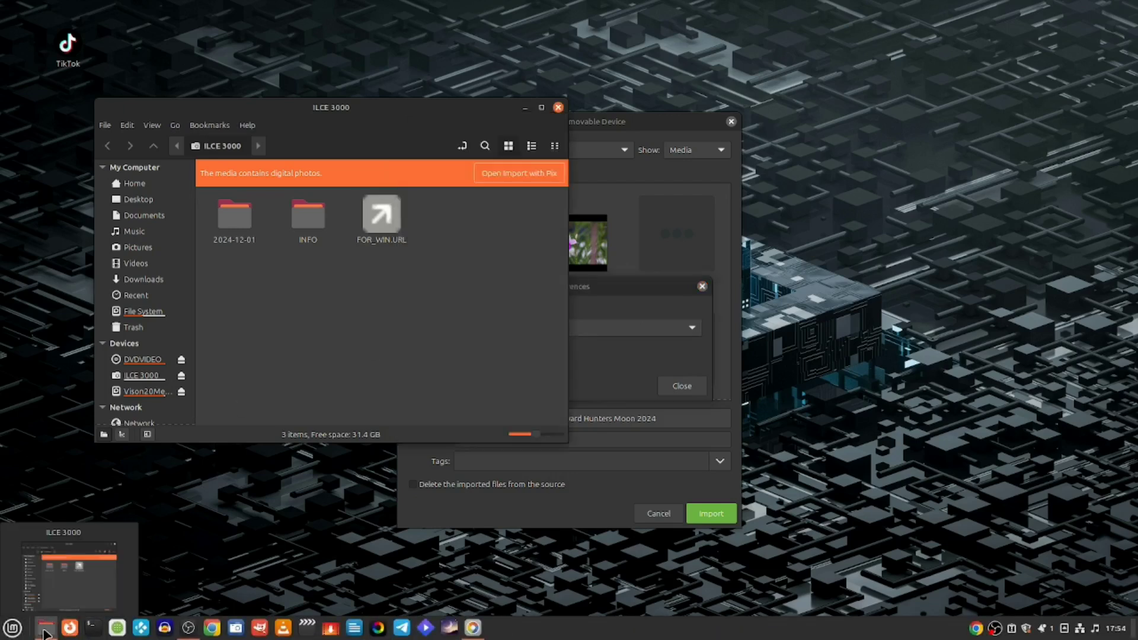
{"action": "left_click", "coordinate": [151, 250]}
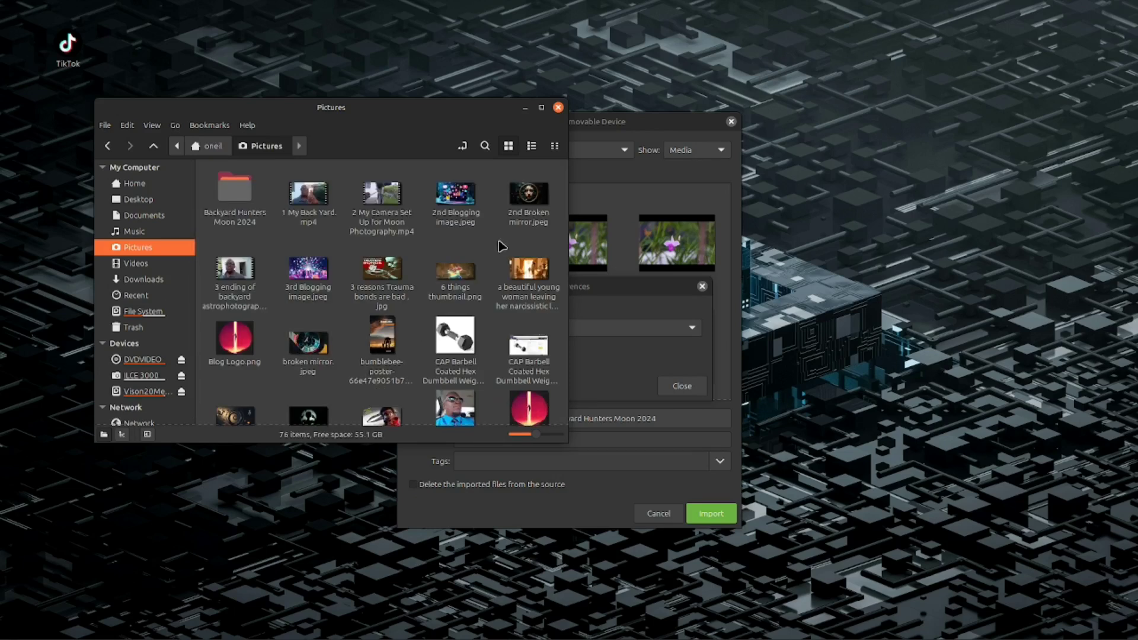
{"action": "right_click", "coordinate": [500, 245]}
{"action": "left_click", "coordinate": [537, 251]}
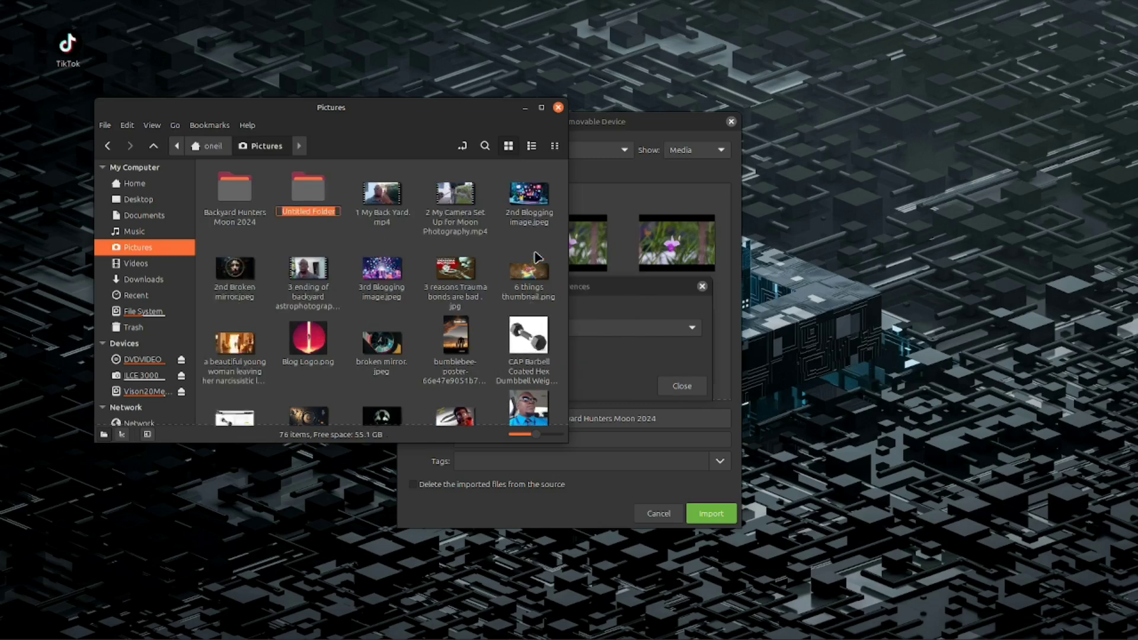
{"action": "key", "text": "BackSpace"}
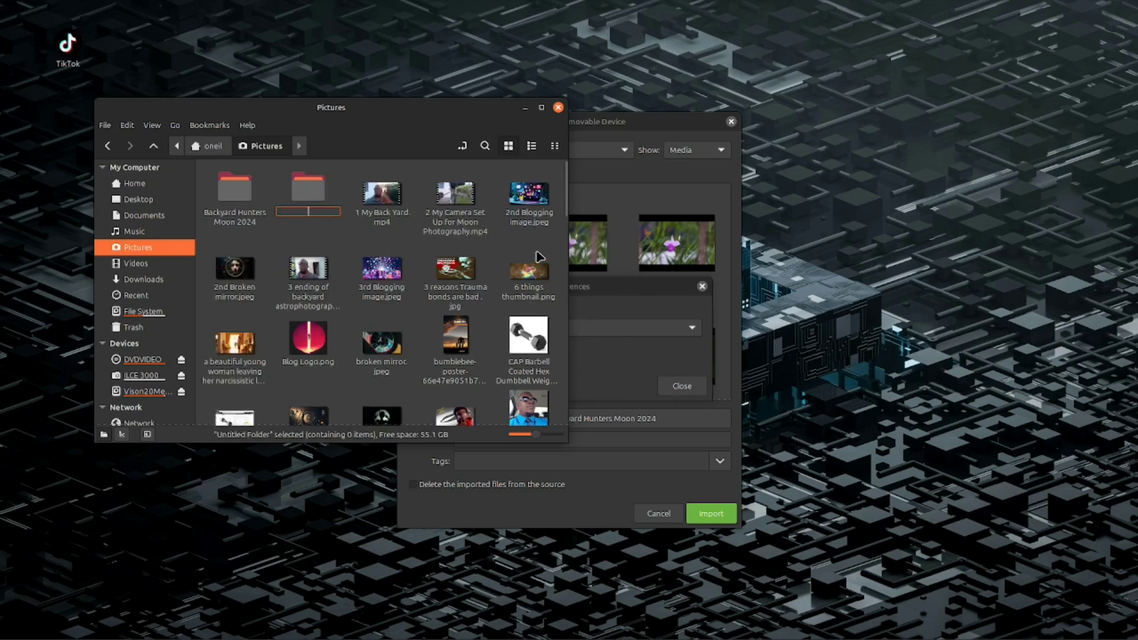
{"action": "type", "text": "Backyard natural Photograp"}
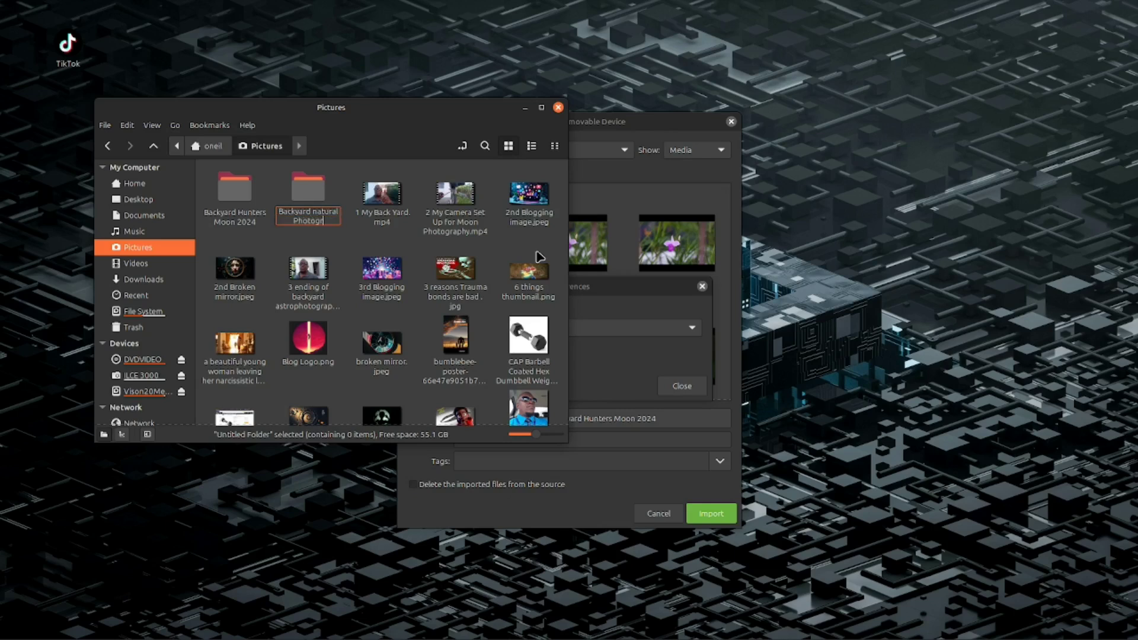
{"action": "type", "text": "hy"}
{"action": "key", "text": "Return"}
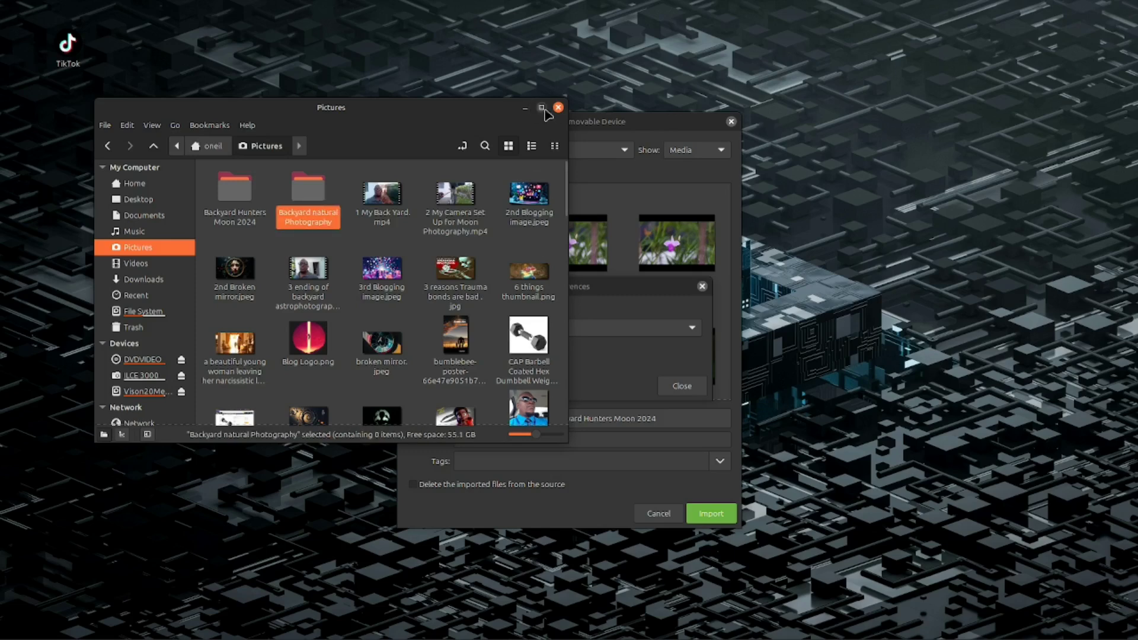
{"action": "left_click", "coordinate": [557, 108]}
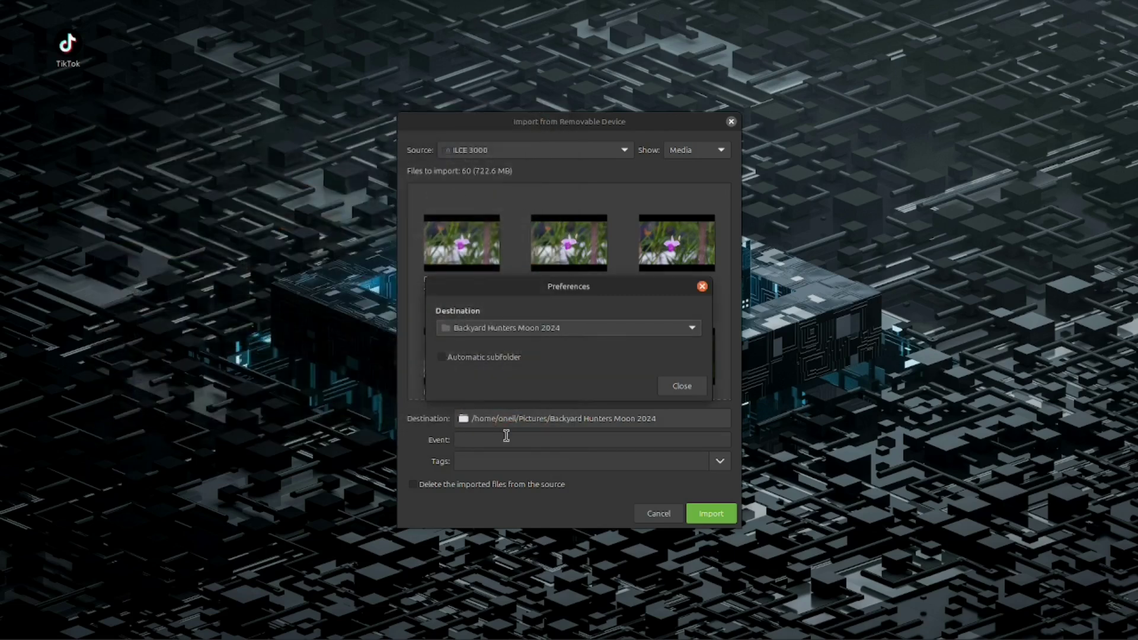
Step: Set the import destination to the "Backyard natural Photography" folder in Pictures and import the camera's files
{"action": "left_click", "coordinate": [683, 387]}
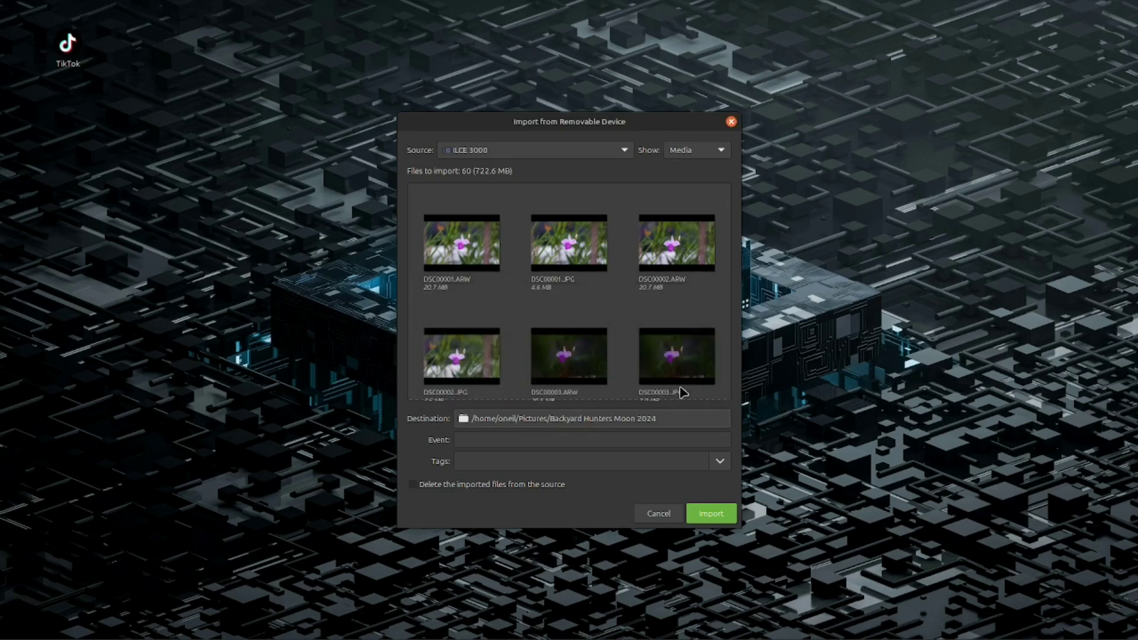
{"action": "left_click", "coordinate": [667, 419]}
{"action": "left_click", "coordinate": [286, 244]}
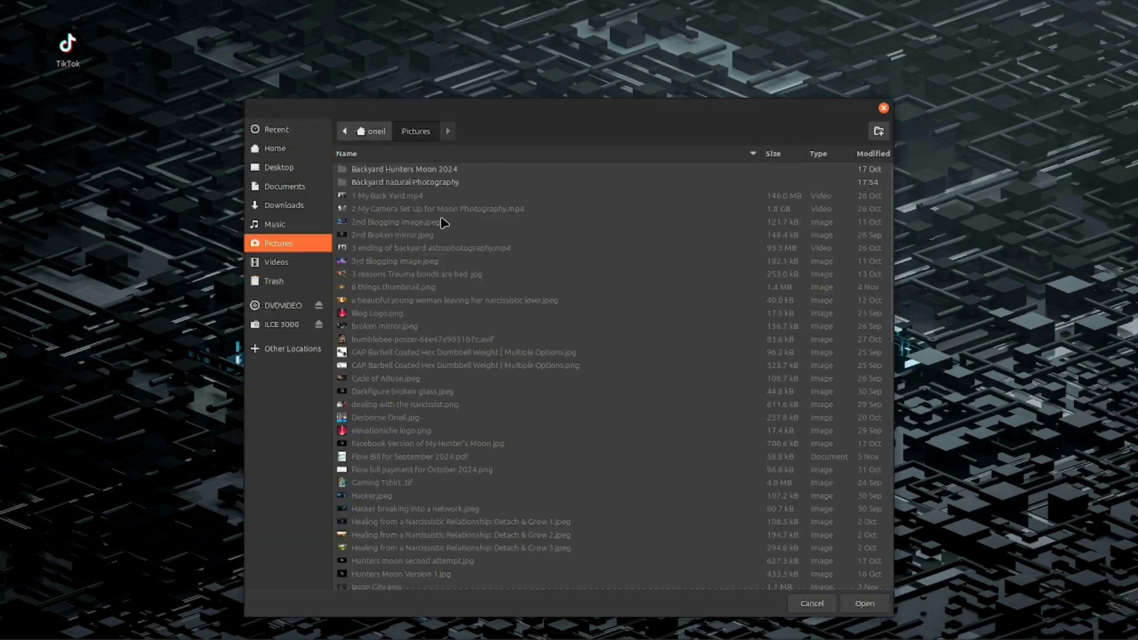
{"action": "double_click", "coordinate": [423, 184]}
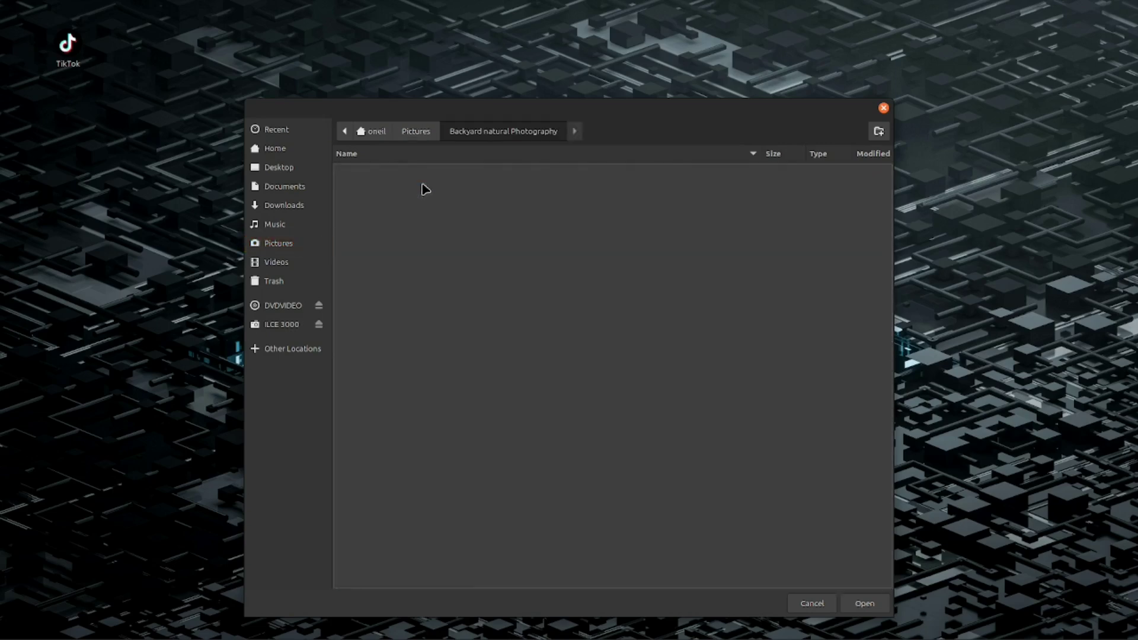
{"action": "left_click", "coordinate": [861, 605]}
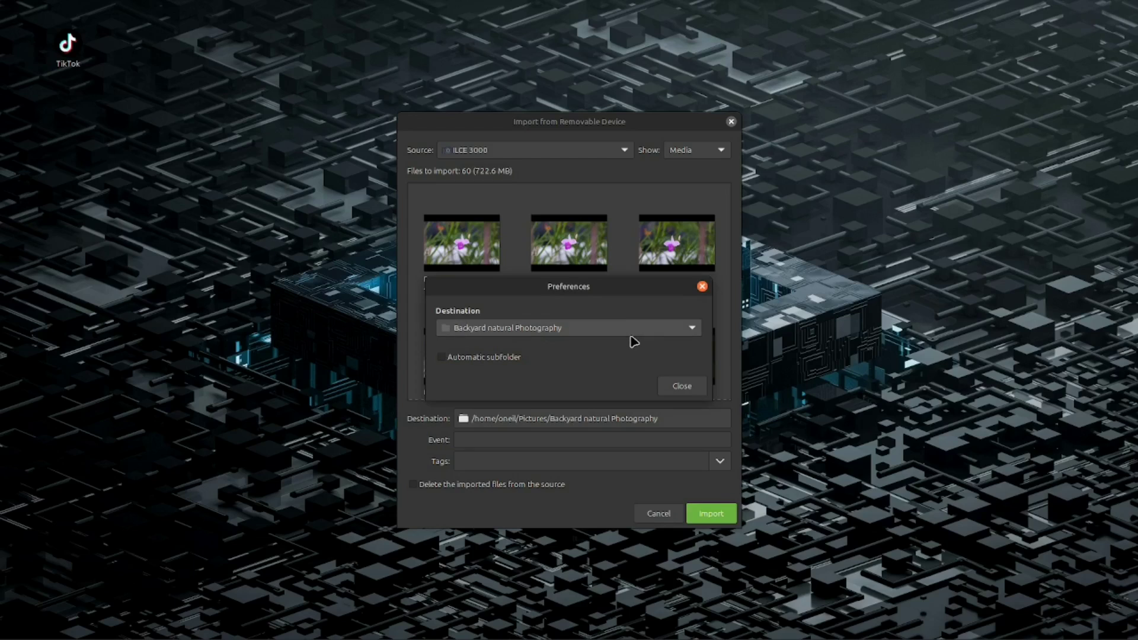
{"action": "left_click", "coordinate": [685, 388]}
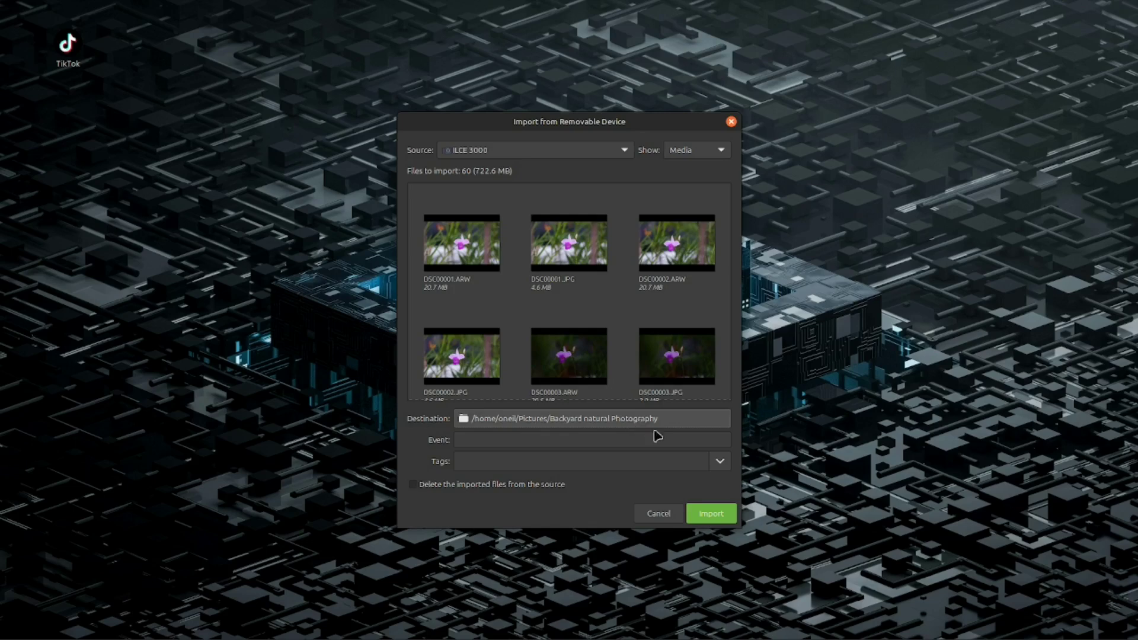
{"action": "left_click", "coordinate": [715, 513]}
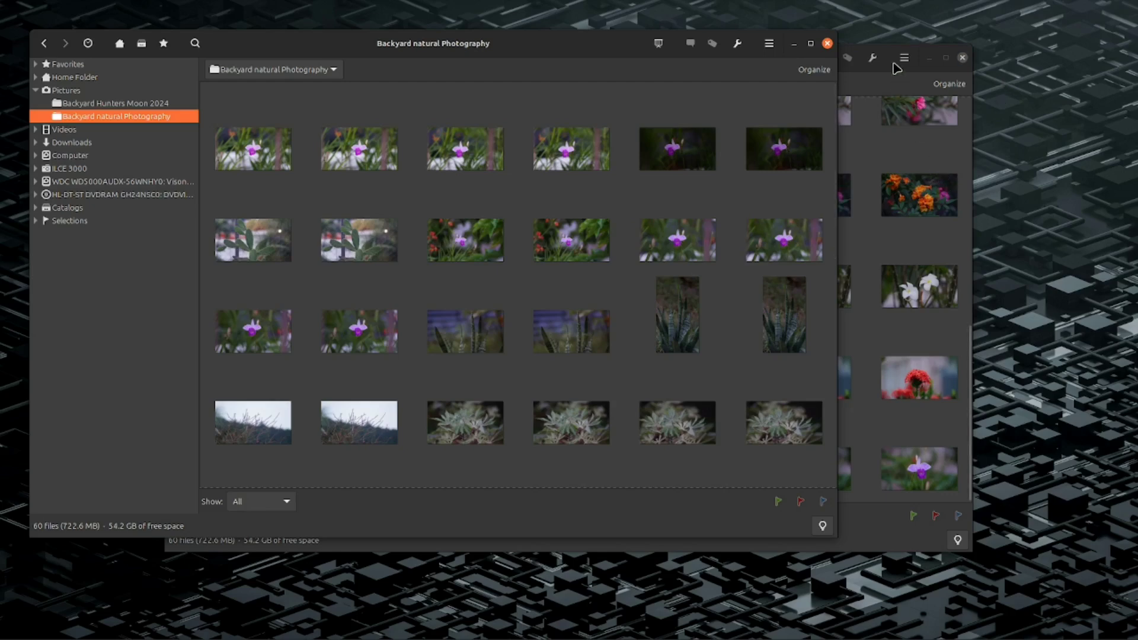
Step: Close the extra photo browser window and look through the imported thumbnails in "Backyard natural Photography"
{"action": "left_click", "coordinate": [962, 59]}
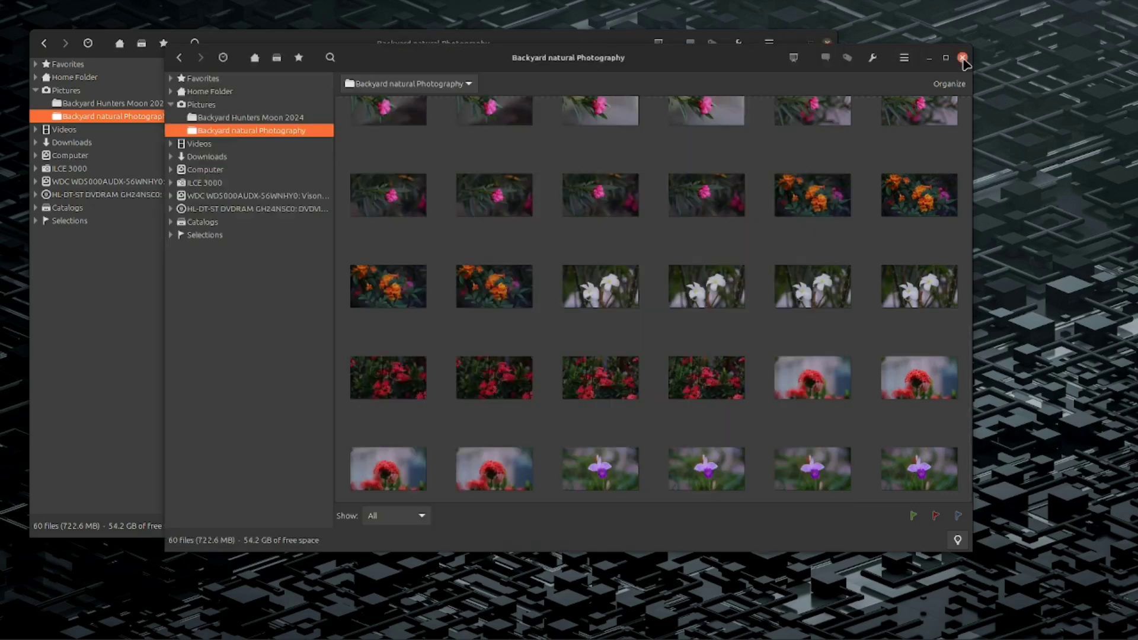
{"action": "scroll", "coordinate": [691, 226], "scroll_direction": "down", "scroll_amount": 2}
{"action": "scroll", "coordinate": [689, 223], "scroll_direction": "down", "scroll_amount": 5}
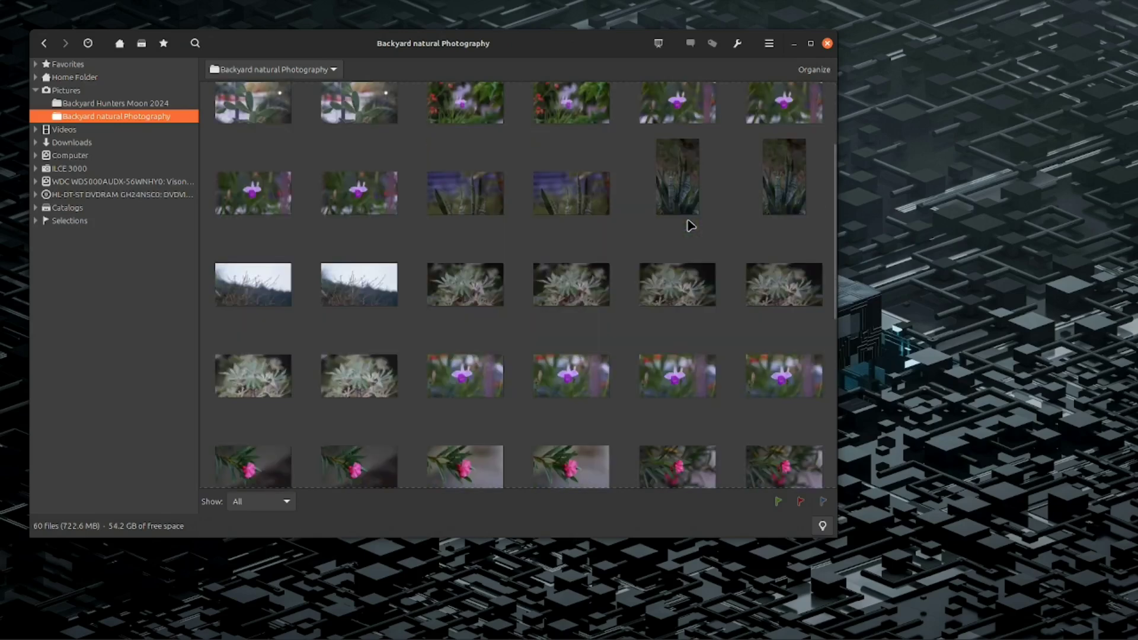
{"action": "scroll", "coordinate": [694, 225], "scroll_direction": "up", "scroll_amount": 7}
{"action": "scroll", "coordinate": [697, 226], "scroll_direction": "up", "scroll_amount": 2}
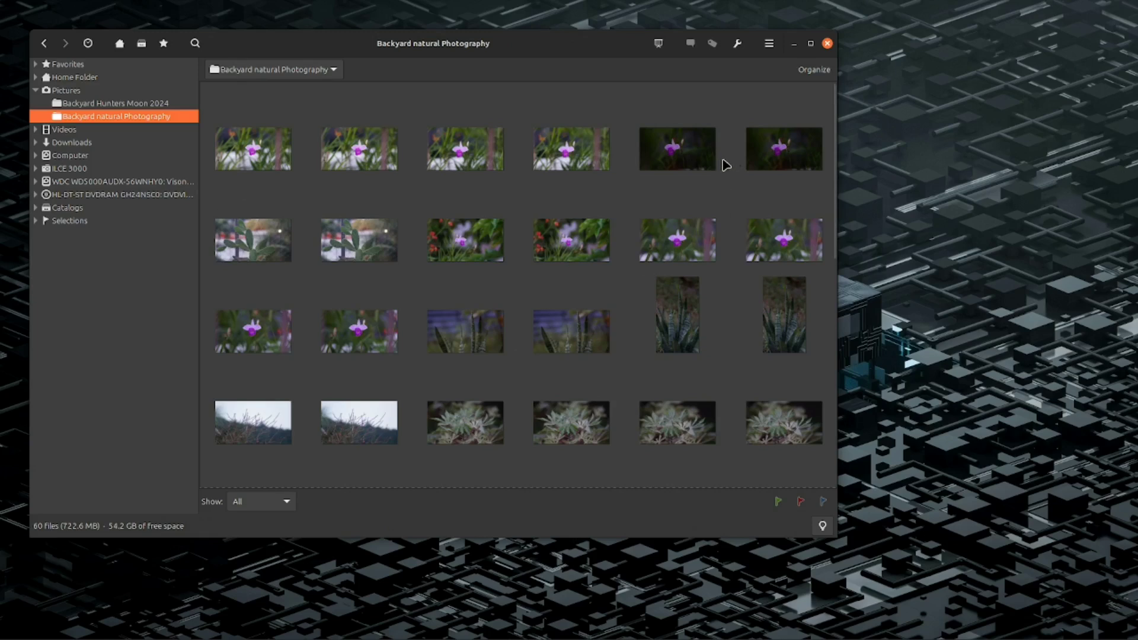
Step: Open DSC00001.ARW and examine the purple orchid's petals and water droplets up close, returning to the whole picture
{"action": "double_click", "coordinate": [255, 155]}
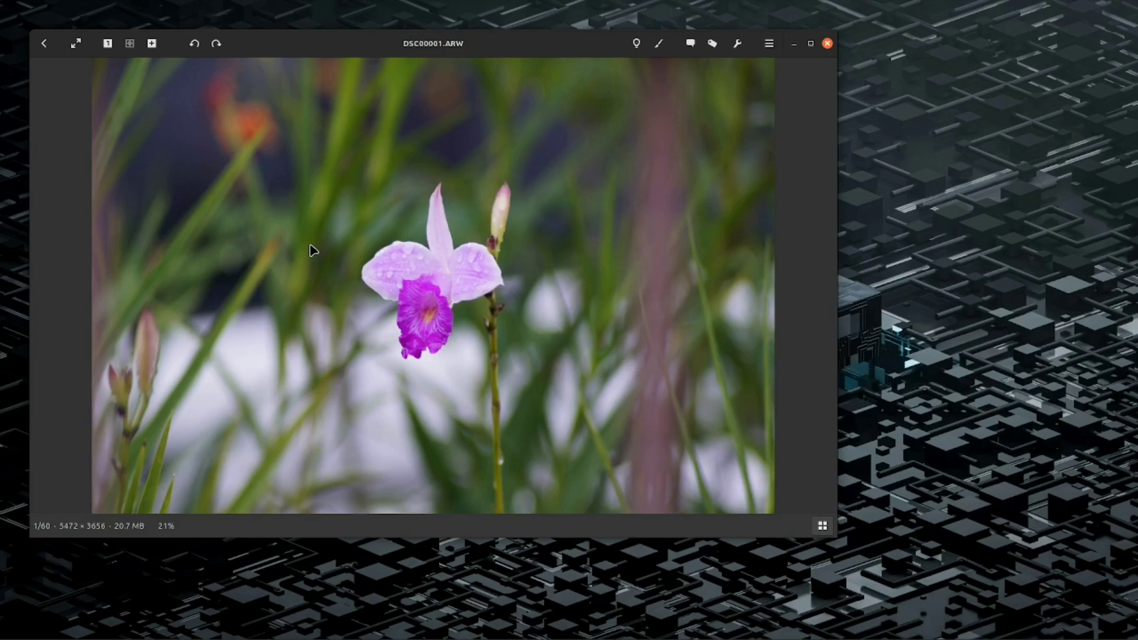
{"action": "scroll", "coordinate": [472, 258], "scroll_direction": "up", "scroll_amount": 1}
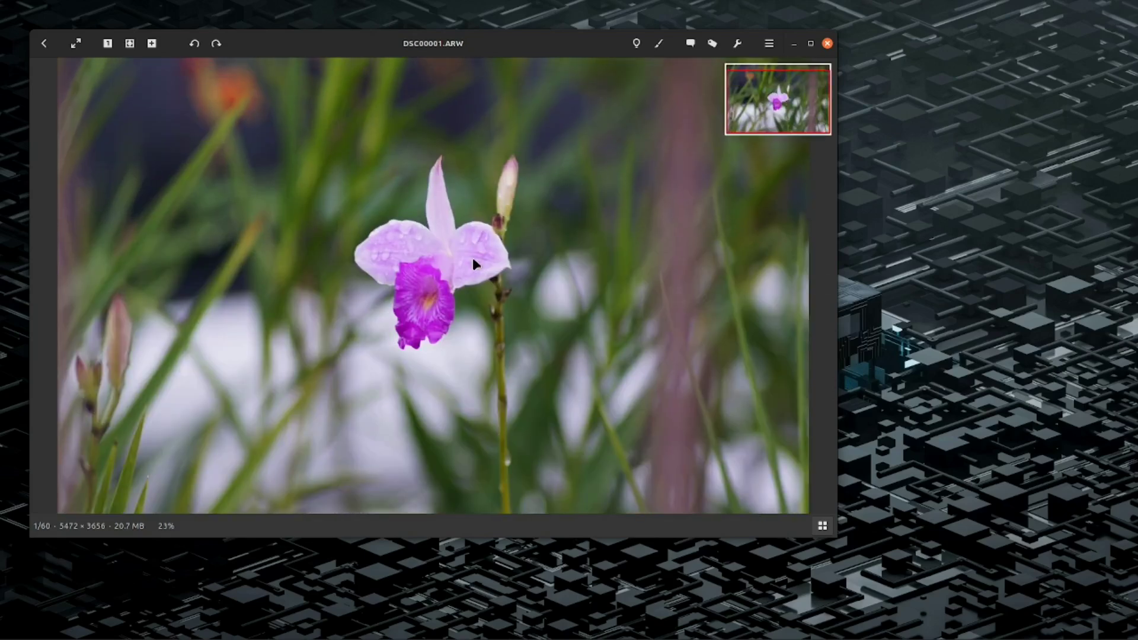
{"action": "scroll", "coordinate": [473, 258], "scroll_direction": "up", "scroll_amount": 3}
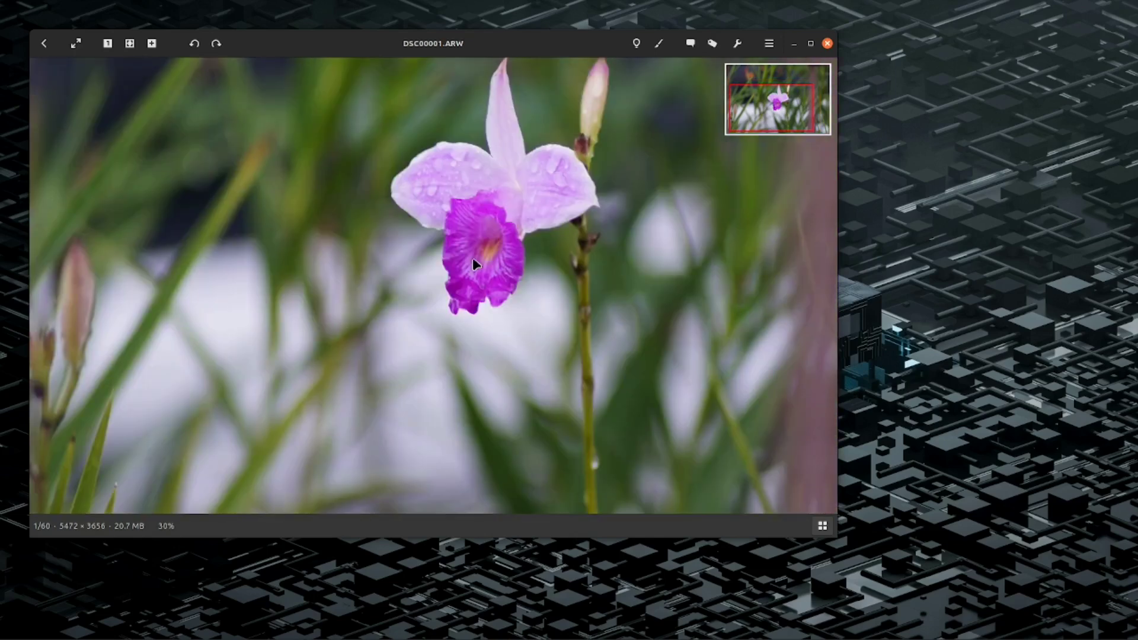
{"action": "scroll", "coordinate": [471, 257], "scroll_direction": "up", "scroll_amount": 3}
{"action": "left_click_drag", "start_coordinate": [539, 227], "coordinate": [516, 386]}
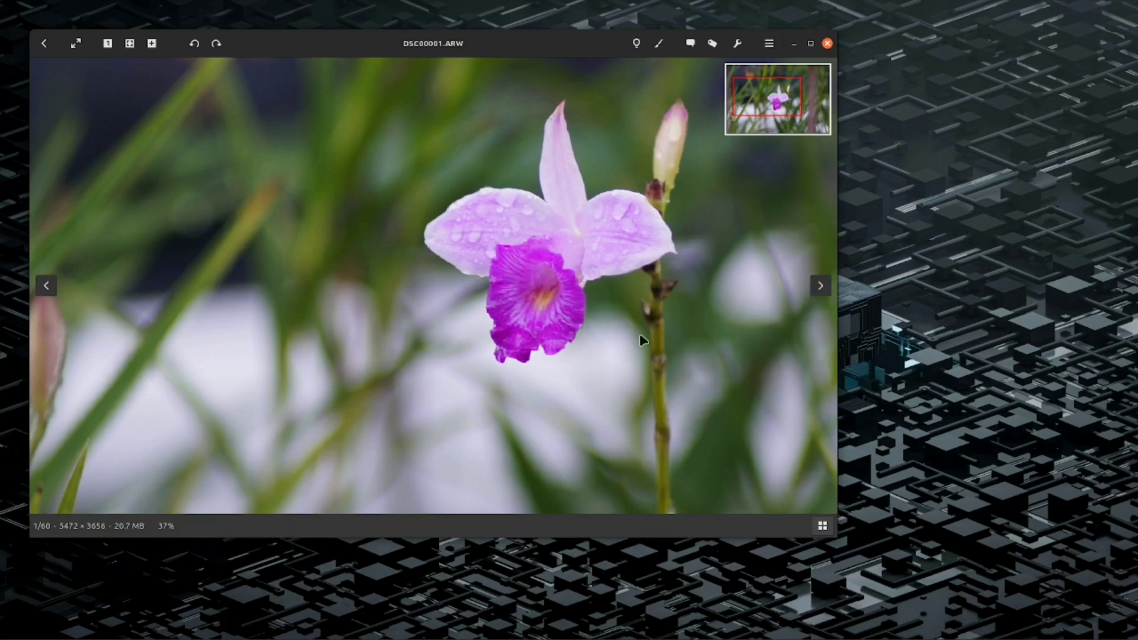
{"action": "left_click_drag", "start_coordinate": [660, 365], "coordinate": [510, 376]}
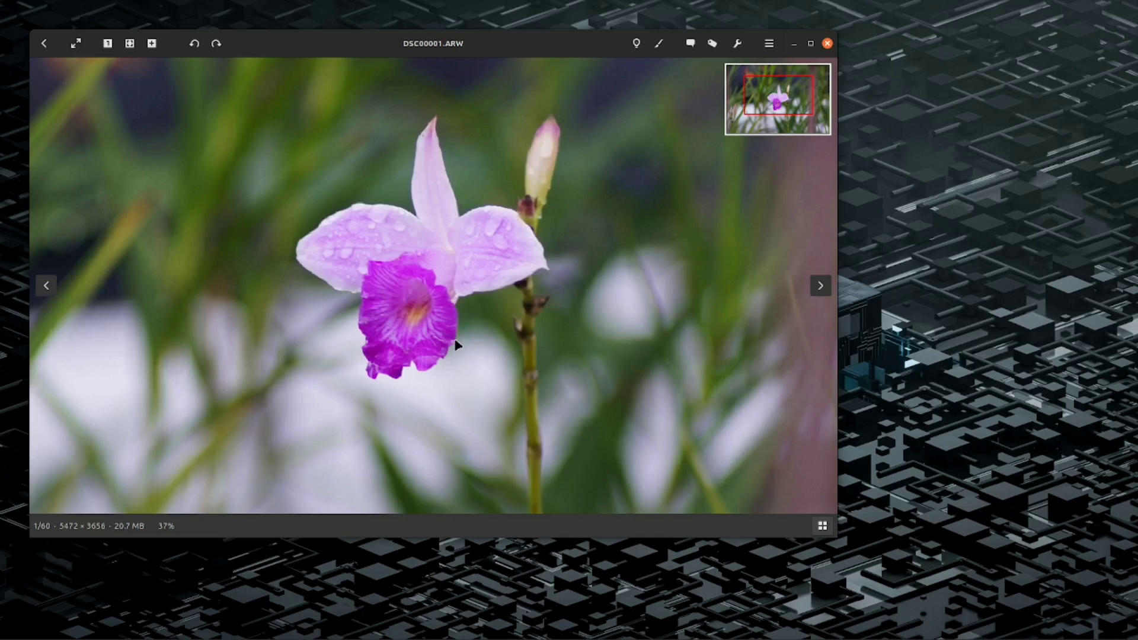
{"action": "scroll", "coordinate": [415, 364], "scroll_direction": "up", "scroll_amount": 2}
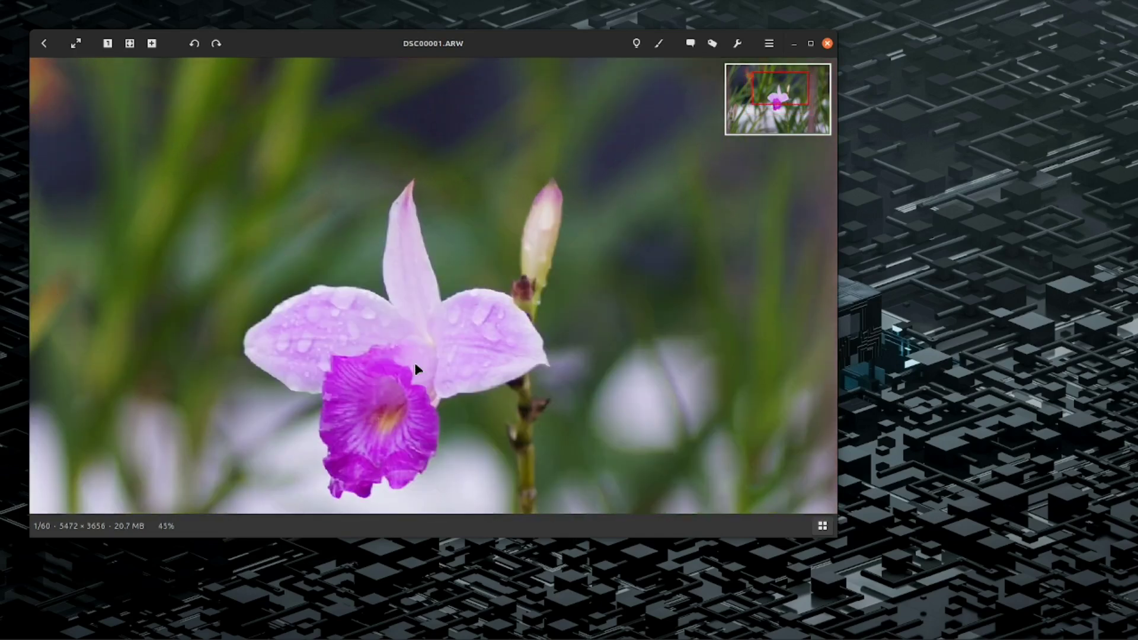
{"action": "scroll", "coordinate": [413, 327], "scroll_direction": "down", "scroll_amount": 1}
{"action": "left_click_drag", "start_coordinate": [412, 380], "coordinate": [429, 316]}
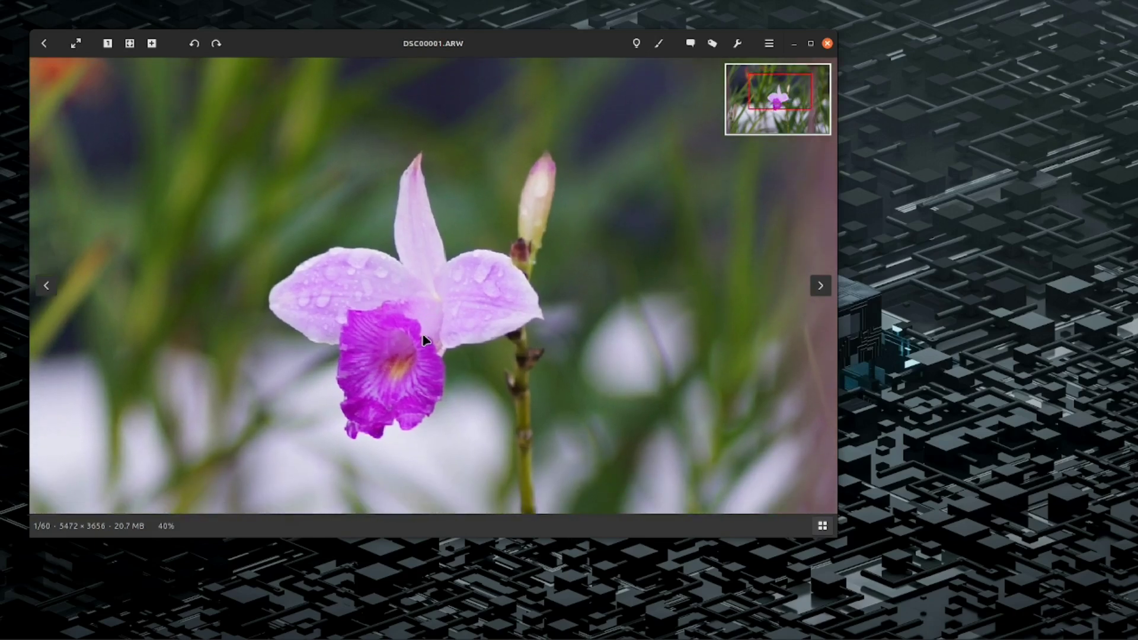
{"action": "scroll", "coordinate": [427, 340], "scroll_direction": "down", "scroll_amount": 1}
{"action": "scroll", "coordinate": [425, 342], "scroll_direction": "up", "scroll_amount": 1}
{"action": "scroll", "coordinate": [414, 351], "scroll_direction": "up", "scroll_amount": 1}
{"action": "left_click_drag", "start_coordinate": [423, 410], "coordinate": [453, 264]}
{"action": "scroll", "coordinate": [413, 355], "scroll_direction": "up", "scroll_amount": 1}
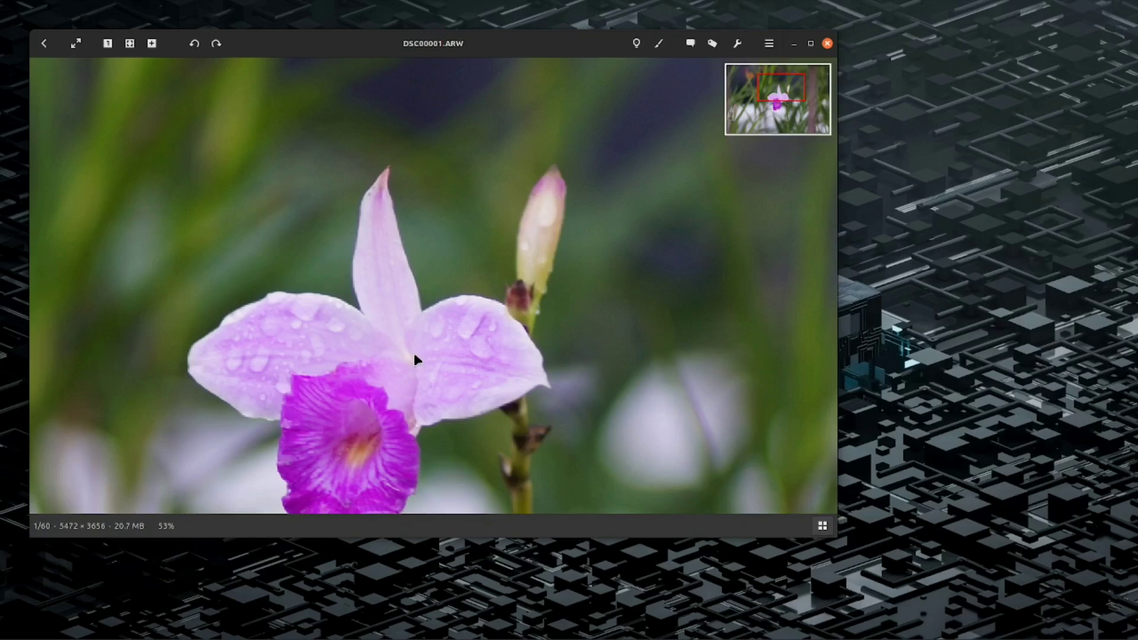
{"action": "left_click_drag", "start_coordinate": [416, 380], "coordinate": [460, 265]}
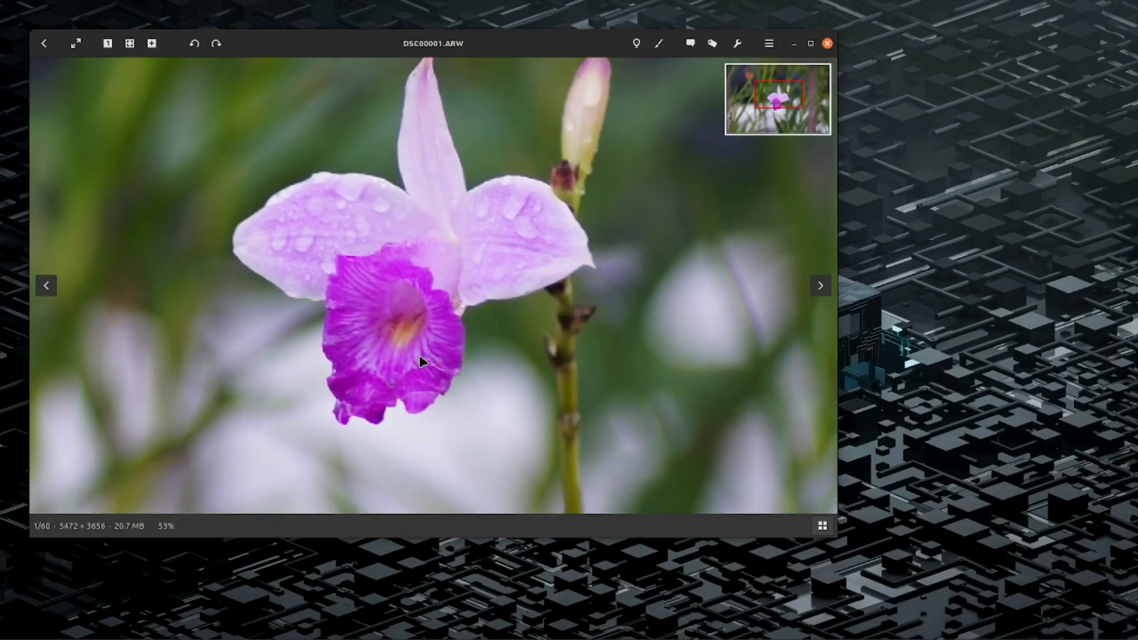
{"action": "scroll", "coordinate": [418, 354], "scroll_direction": "up", "scroll_amount": 1}
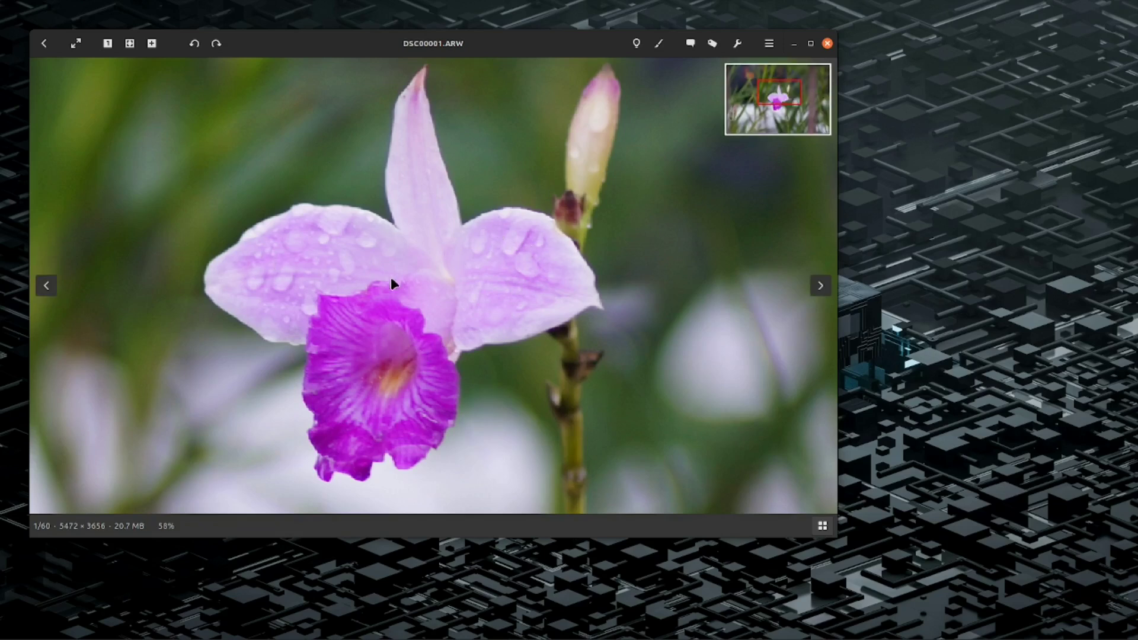
{"action": "scroll", "coordinate": [428, 287], "scroll_direction": "down", "scroll_amount": 5}
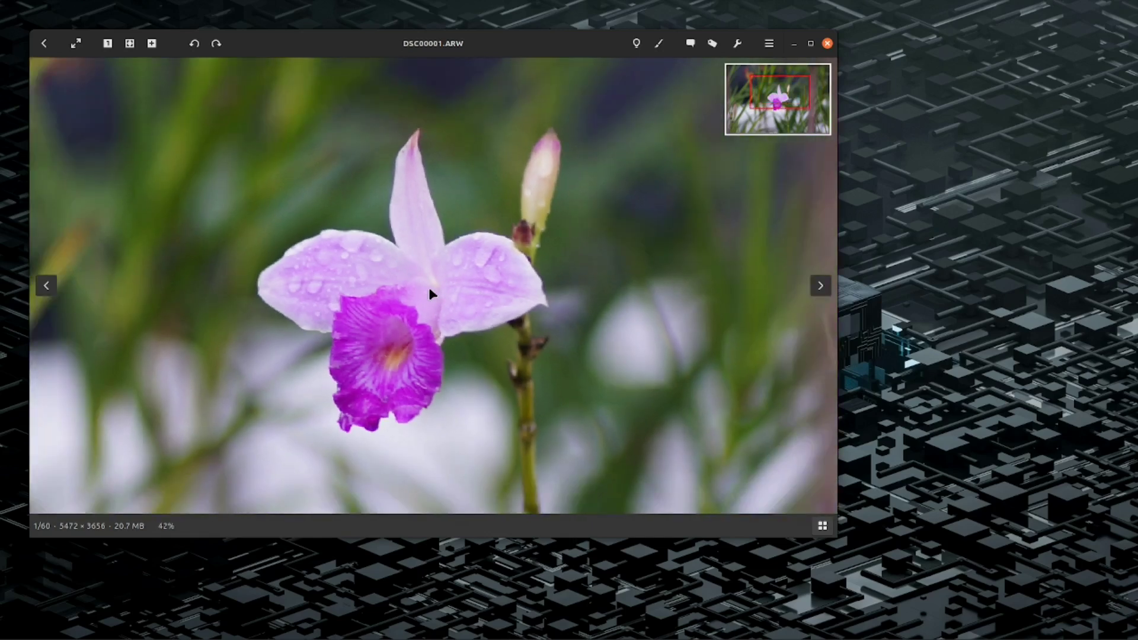
{"action": "scroll", "coordinate": [426, 287], "scroll_direction": "down", "scroll_amount": 1}
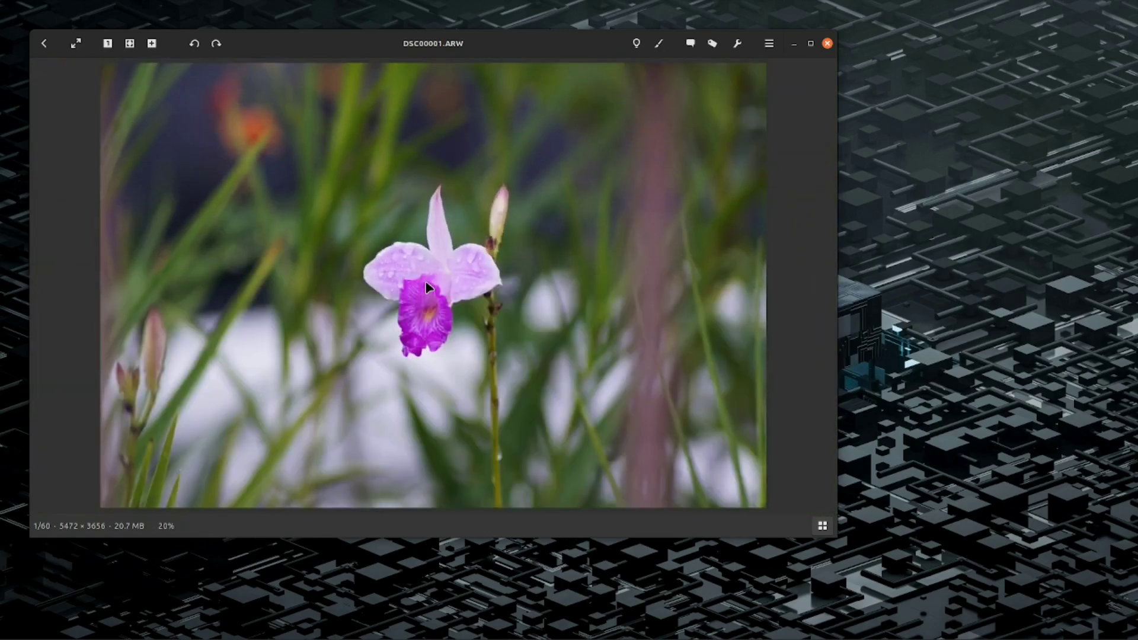
Step: View the following imported photos one by one up to DSC00003.JPG
{"action": "left_click", "coordinate": [820, 286]}
{"action": "left_click", "coordinate": [821, 287]}
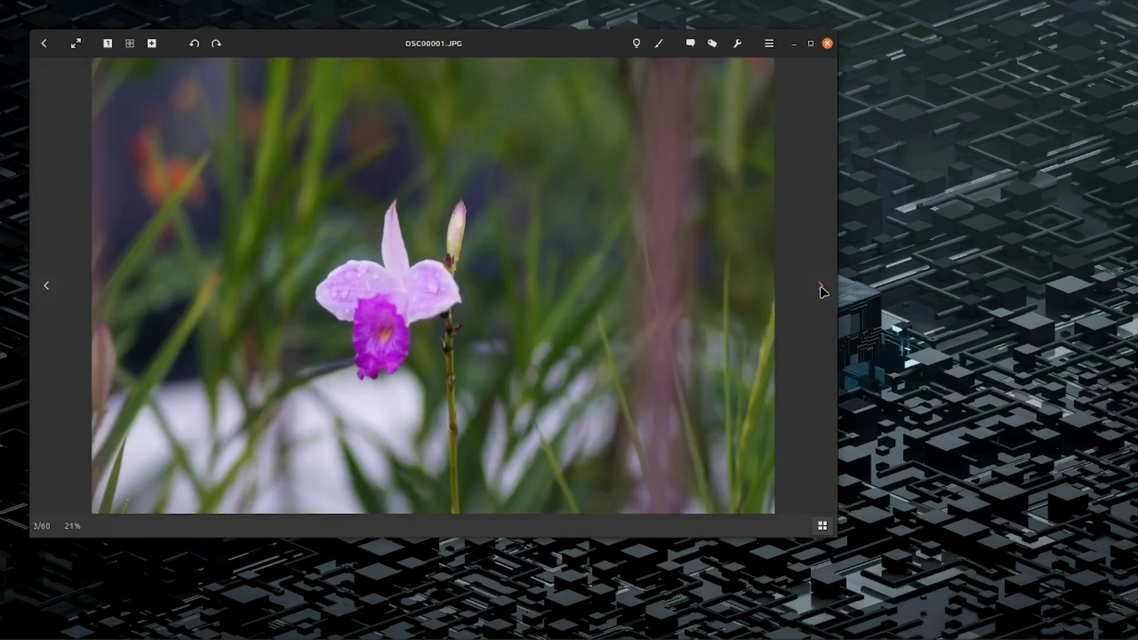
{"action": "left_click", "coordinate": [821, 287]}
{"action": "left_click", "coordinate": [820, 287]}
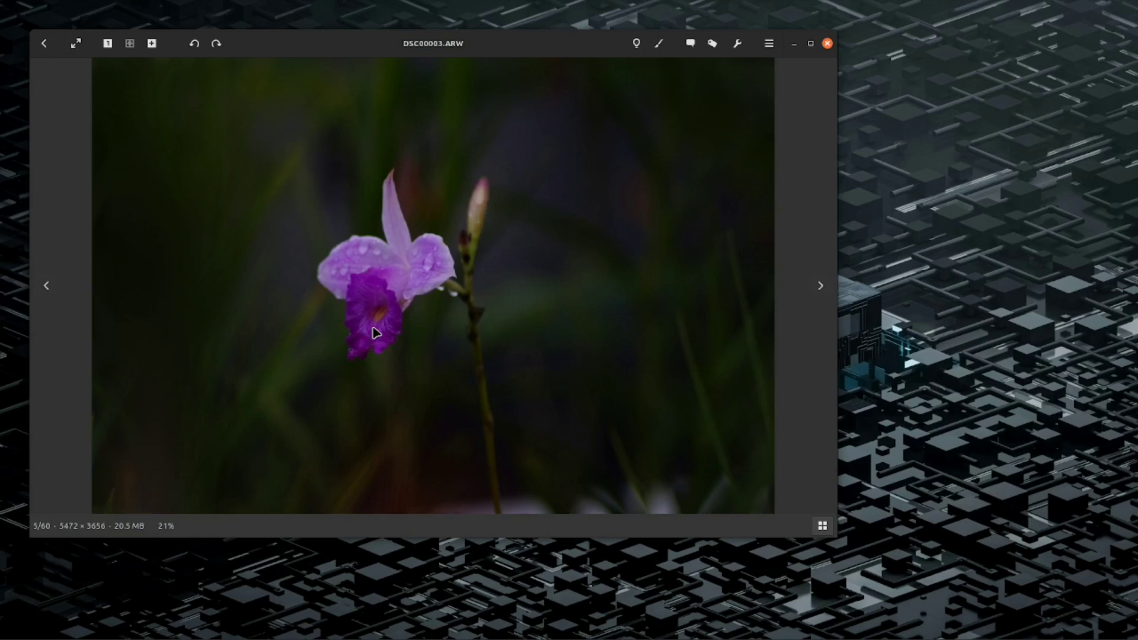
{"action": "left_click", "coordinate": [821, 288]}
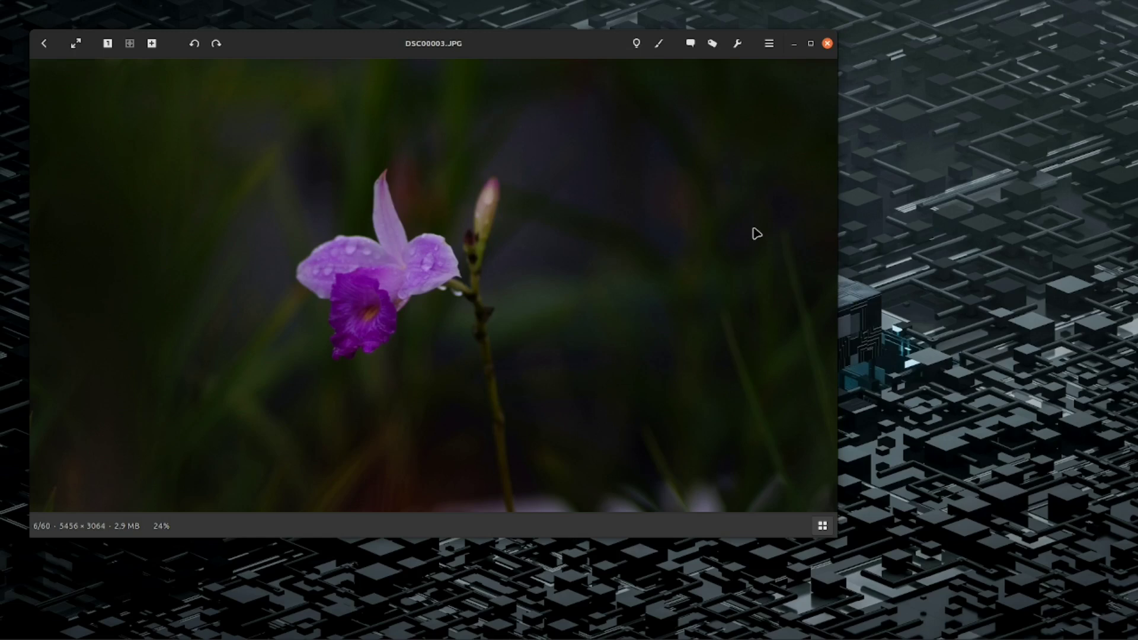
Step: Close the picture viewer, switch to RawTherapee, and open DSC00003.ARW from the "Backyard natural Photography" folder for editing
{"action": "left_click", "coordinate": [826, 44]}
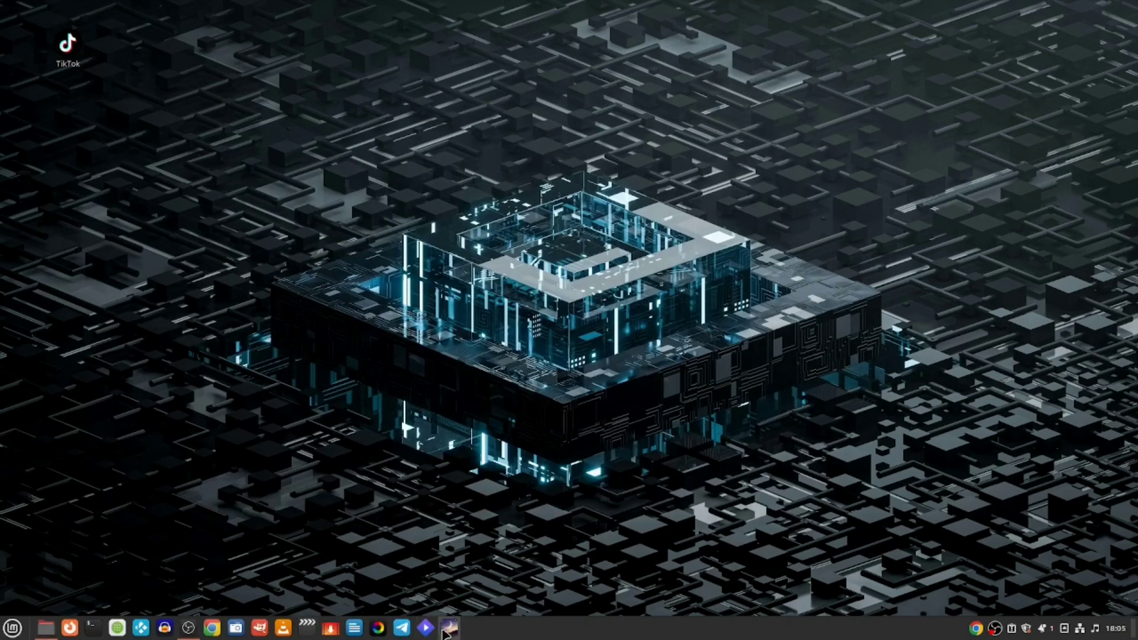
{"action": "left_click", "coordinate": [359, 629]}
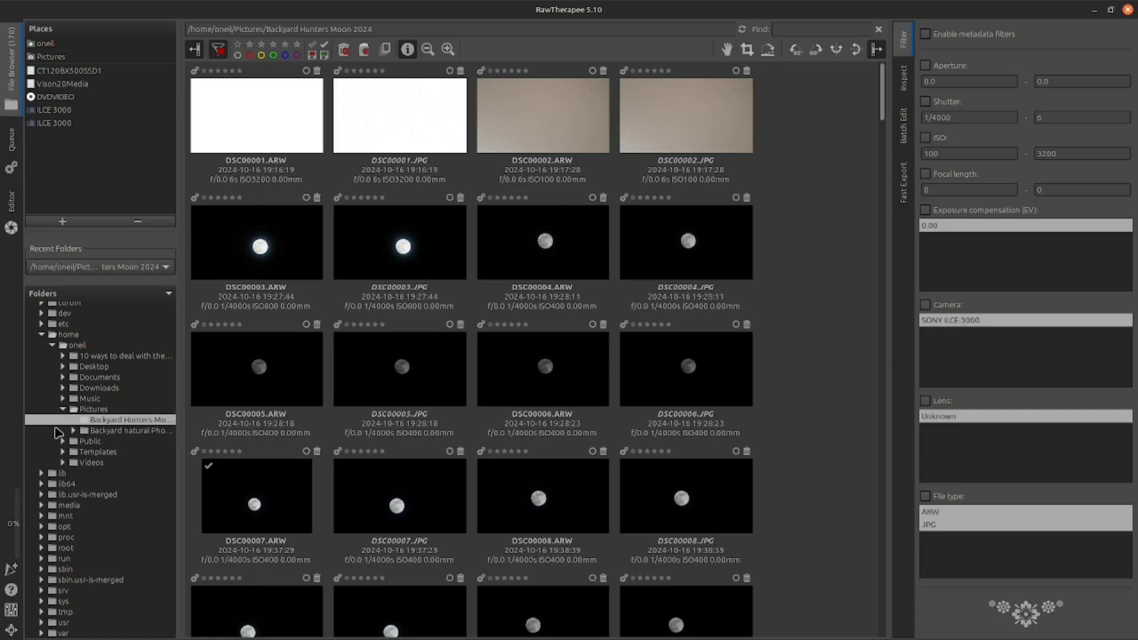
{"action": "left_click", "coordinate": [135, 430]}
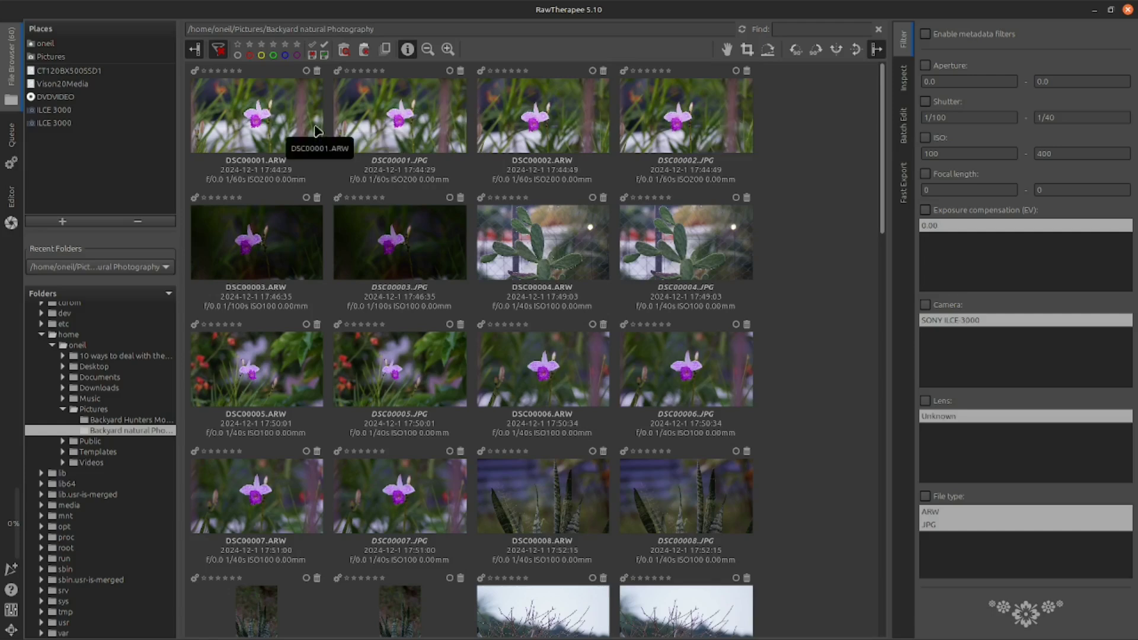
{"action": "left_click", "coordinate": [276, 252]}
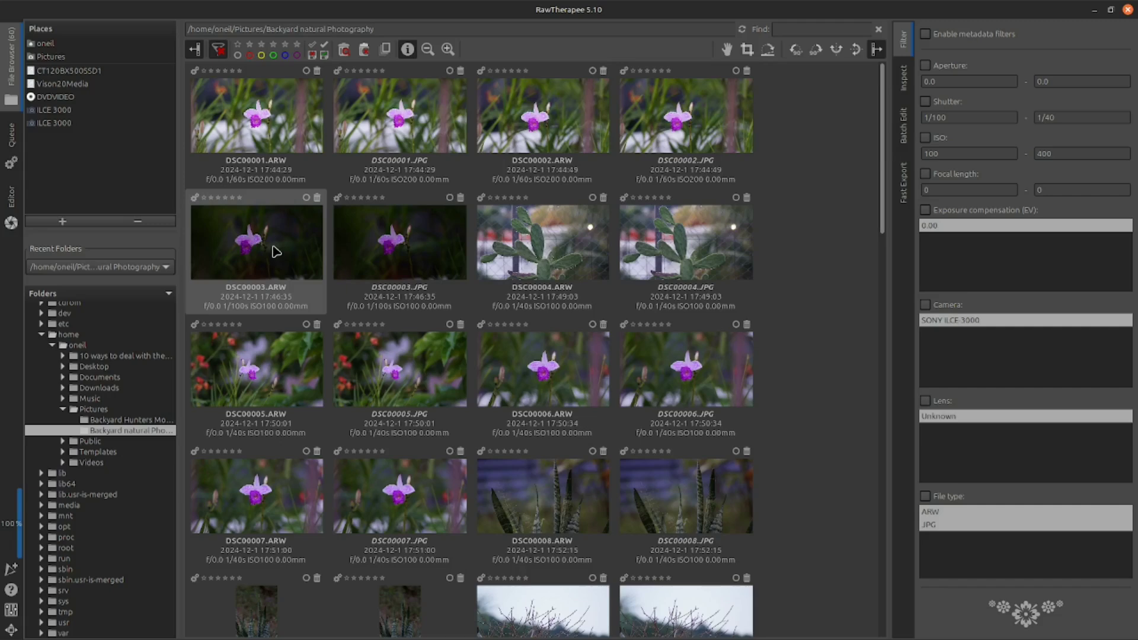
{"action": "double_click", "coordinate": [277, 244]}
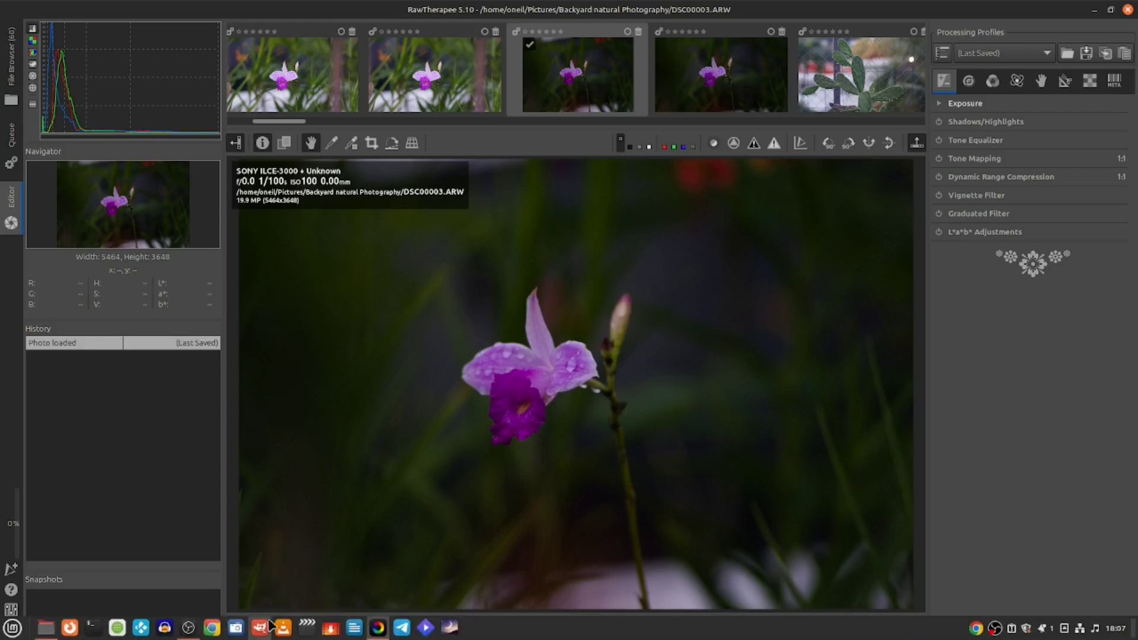
Step: Send the photo to GNU Image Manipulation Program, converting it to the built-in sRGB color profile
{"action": "left_click", "coordinate": [280, 625]}
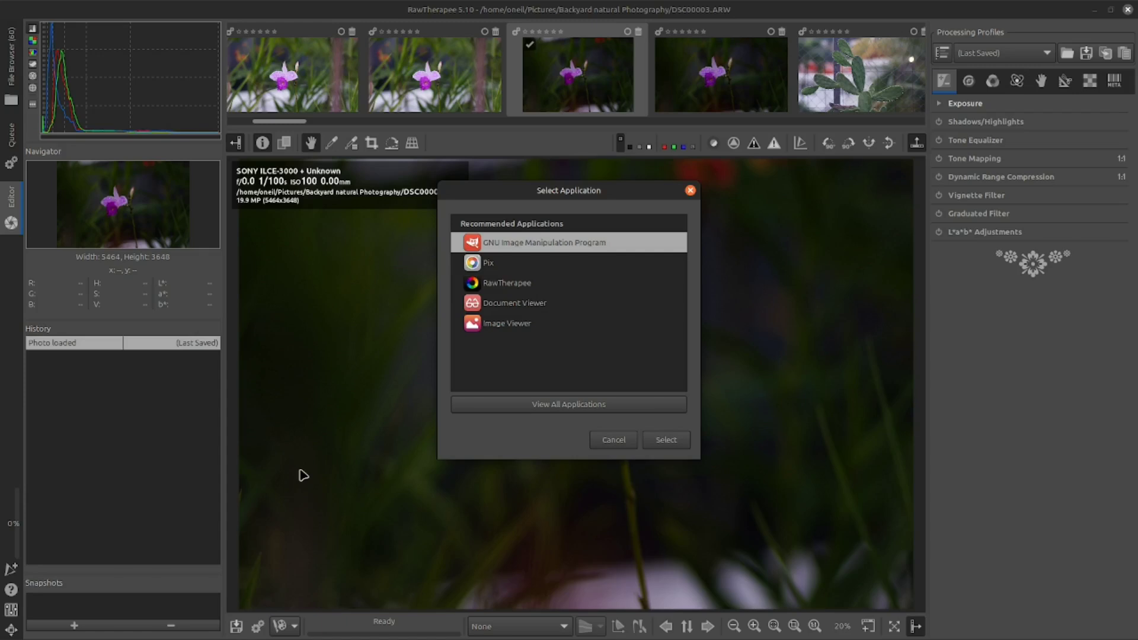
{"action": "left_click", "coordinate": [666, 439]}
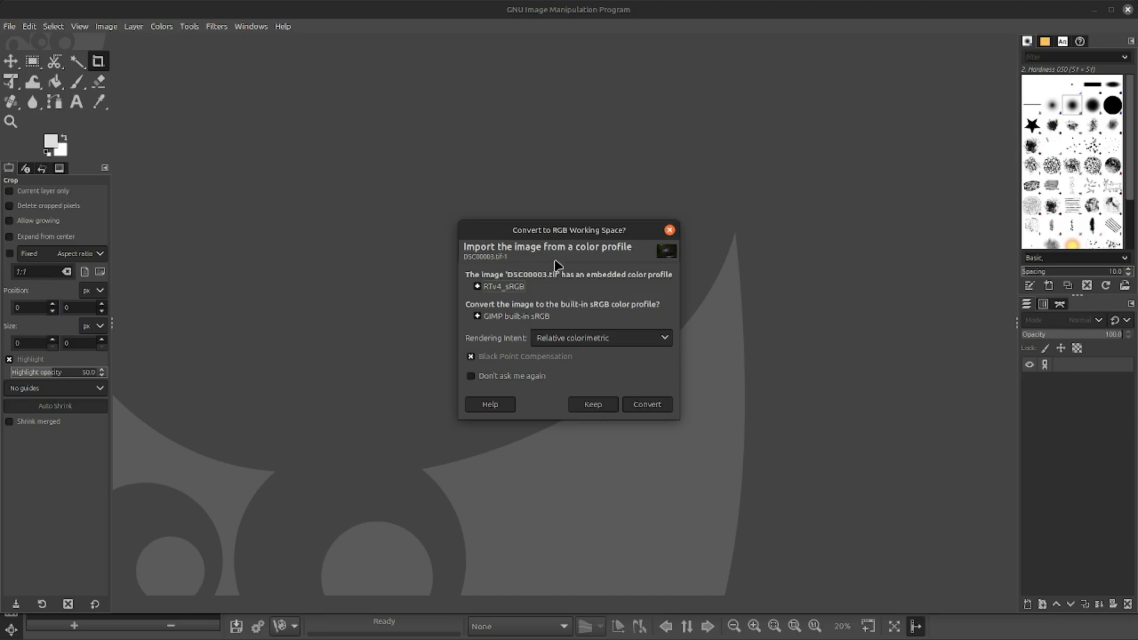
{"action": "left_click", "coordinate": [649, 405]}
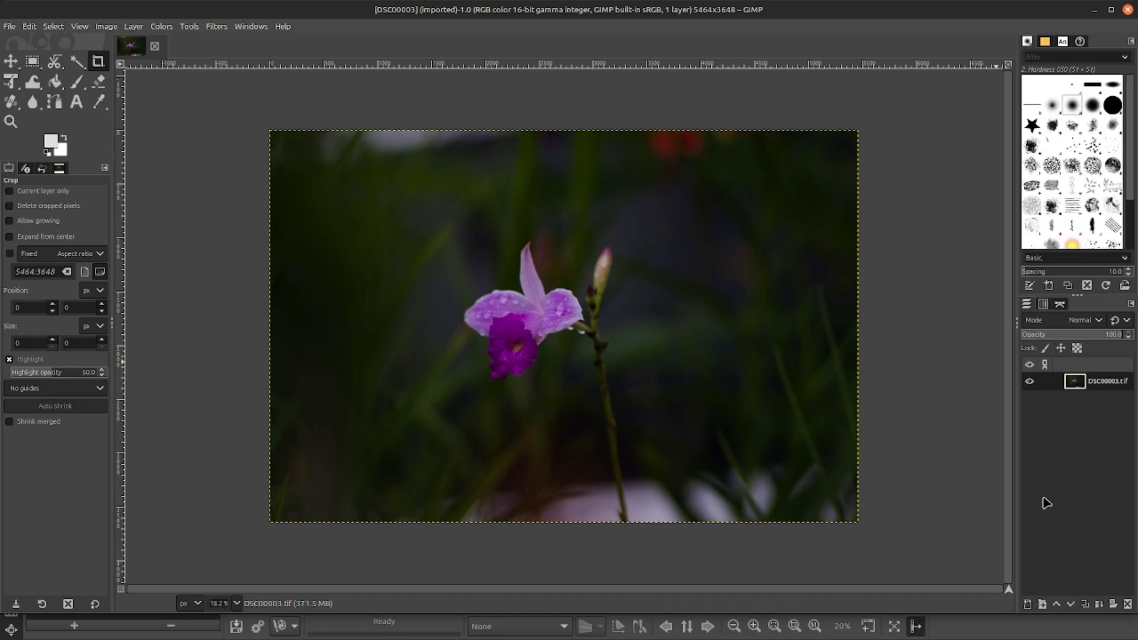
Step: Duplicate the DSC00003.tif layer and make the copy the active layer
{"action": "right_click", "coordinate": [1073, 382]}
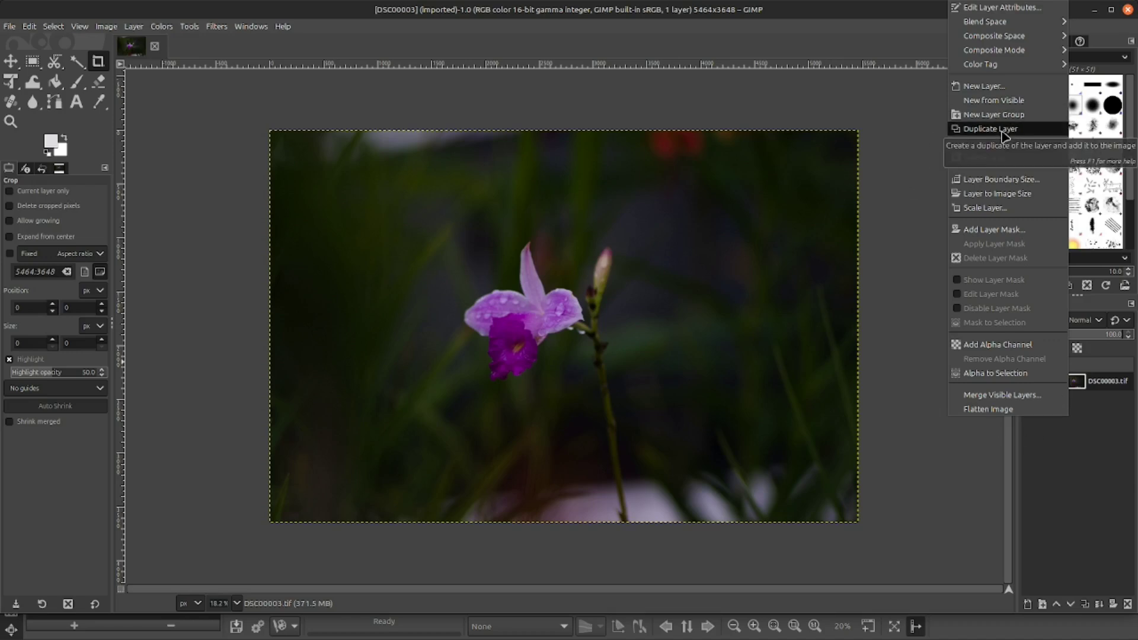
{"action": "left_click", "coordinate": [1085, 477]}
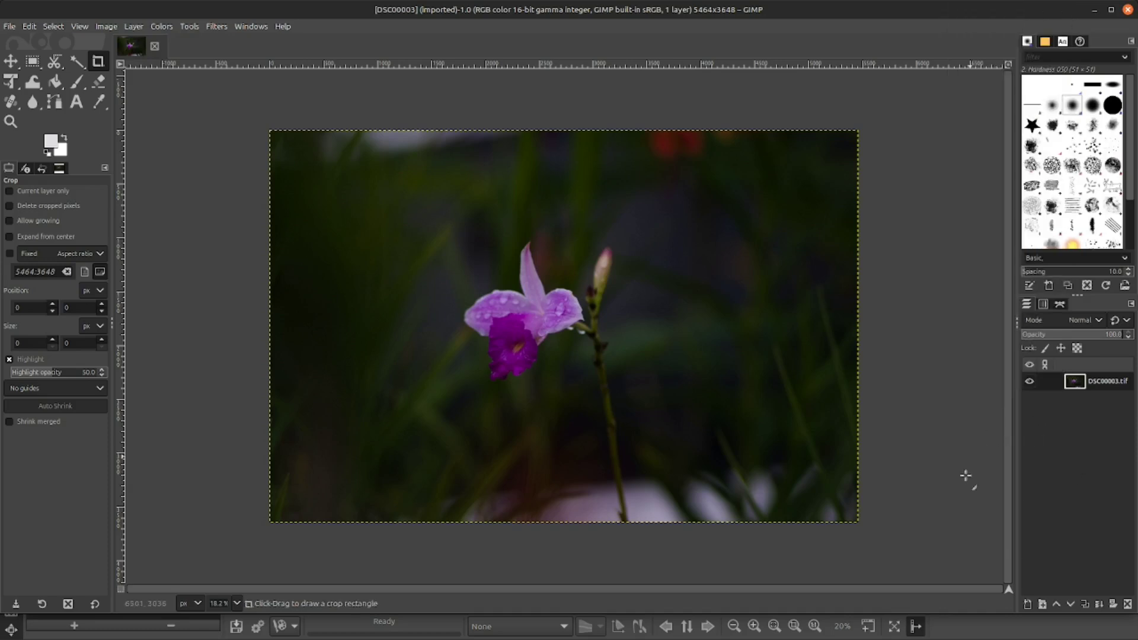
{"action": "left_click", "coordinate": [1083, 605]}
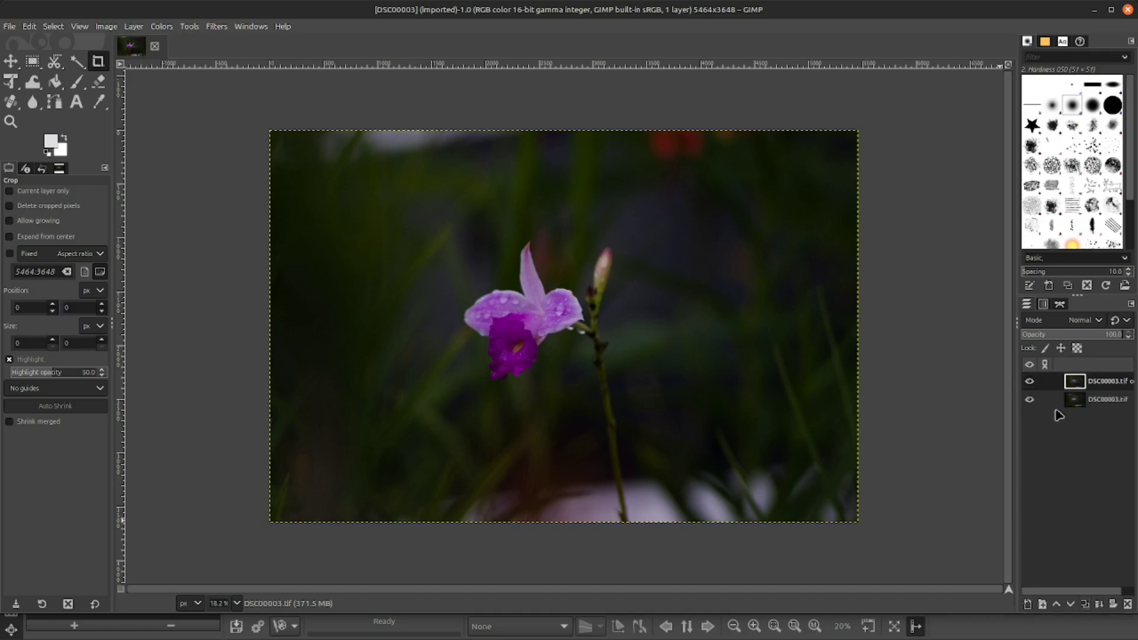
{"action": "left_click", "coordinate": [1077, 408]}
{"action": "left_click", "coordinate": [1079, 382]}
{"action": "left_click", "coordinate": [1078, 401]}
{"action": "left_click", "coordinate": [1076, 386]}
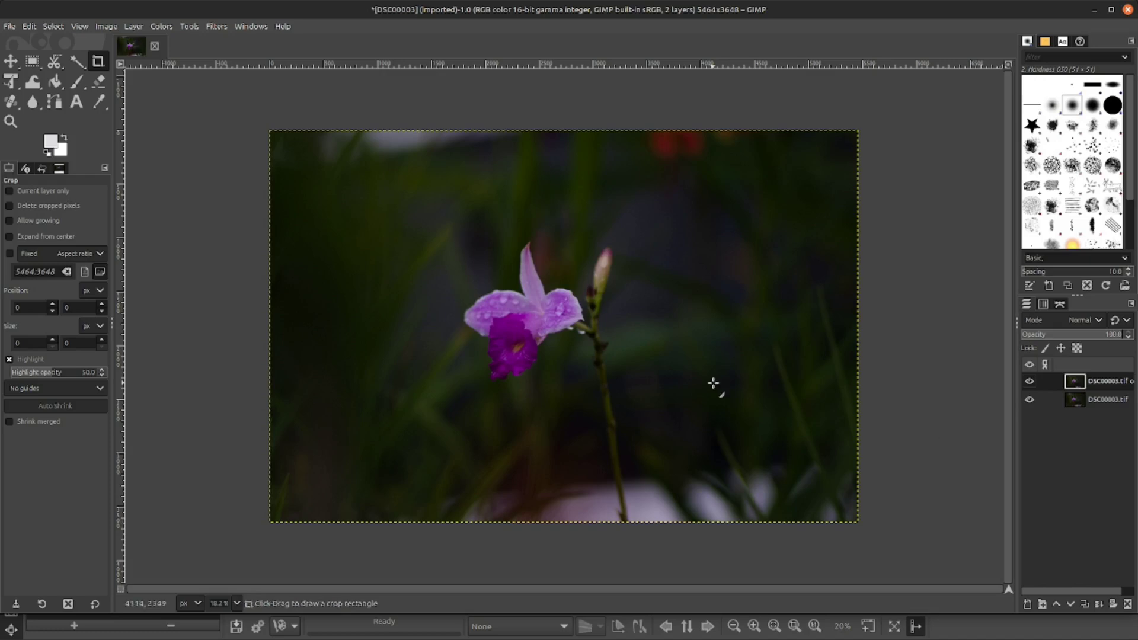
Step: Sharpen the duplicated layer with Unsharp Mask at radius 3.000 and amount 0.606, and compare it with the original layer
{"action": "scroll", "coordinate": [713, 384], "scroll_direction": "up", "scroll_amount": 3}
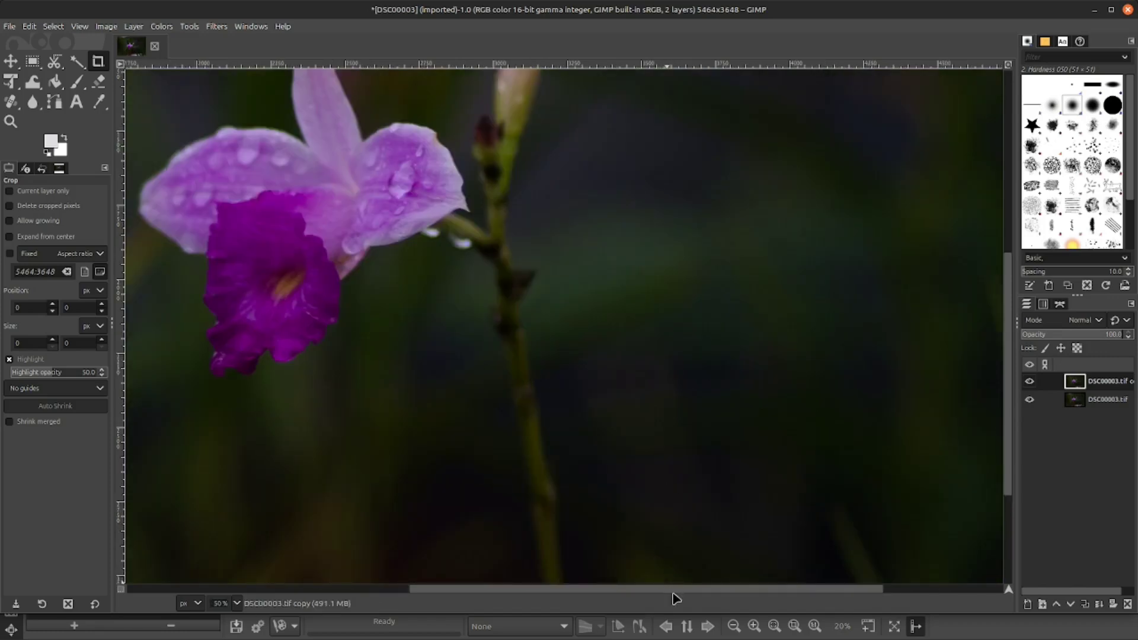
{"action": "left_click_drag", "start_coordinate": [672, 593], "coordinate": [548, 590]}
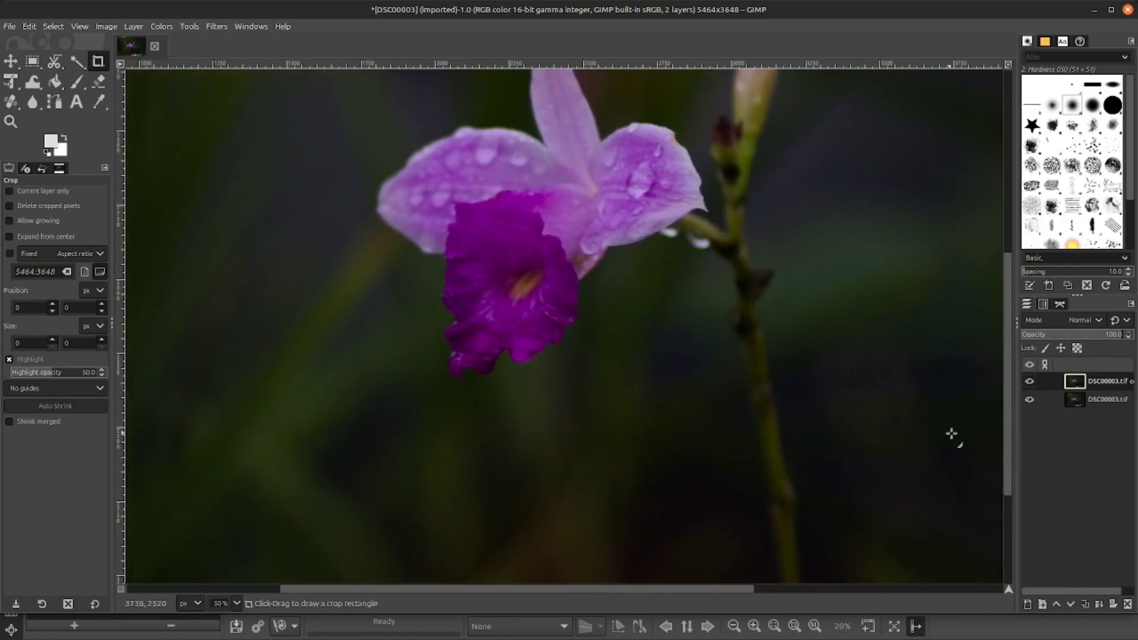
{"action": "left_click_drag", "start_coordinate": [1010, 413], "coordinate": [1009, 336]}
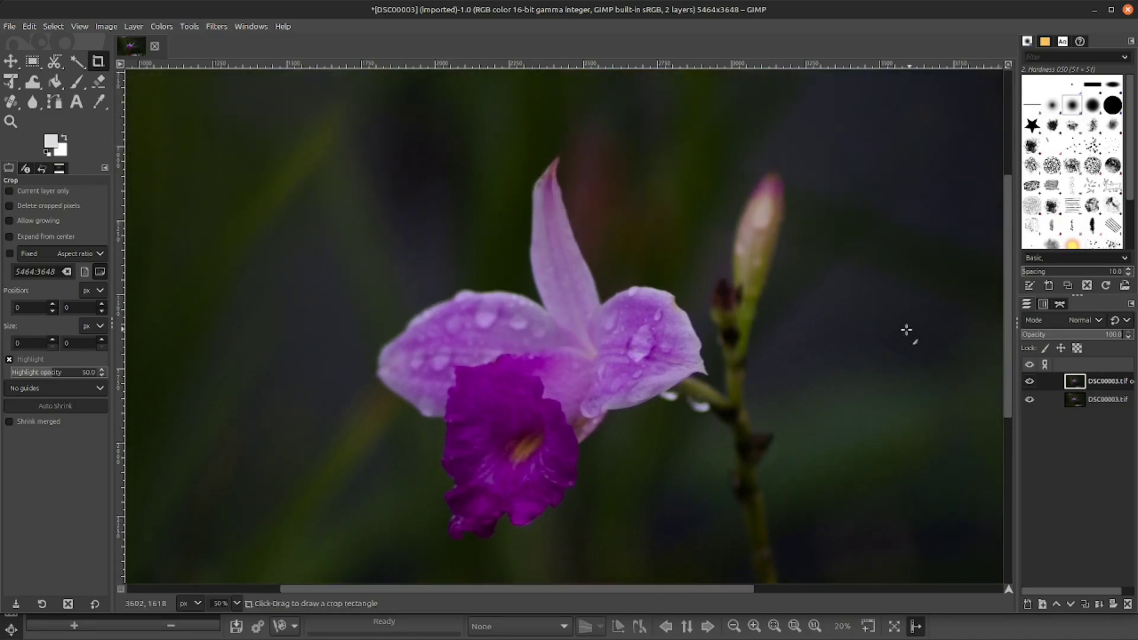
{"action": "scroll", "coordinate": [894, 331], "scroll_direction": "up", "scroll_amount": 1}
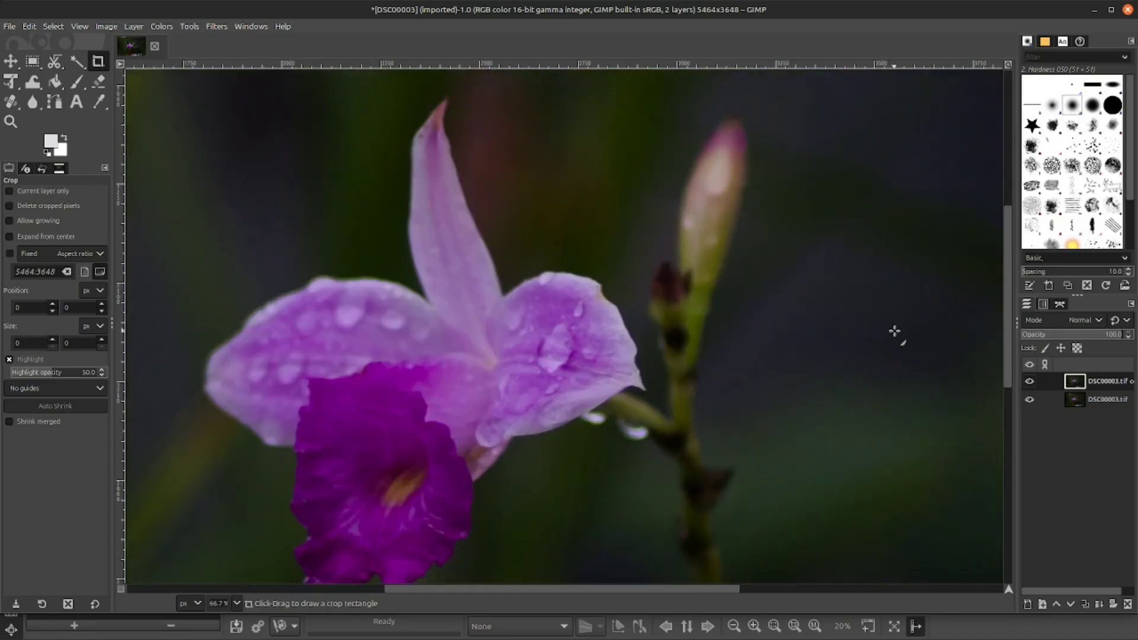
{"action": "scroll", "coordinate": [652, 590], "scroll_direction": "left", "scroll_amount": 2}
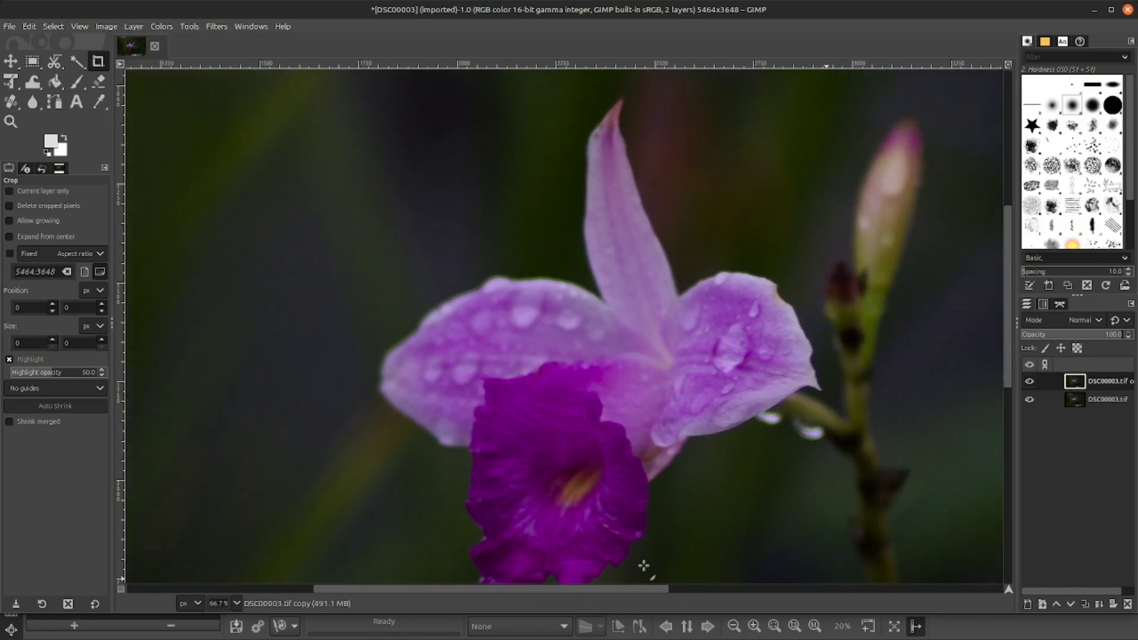
{"action": "left_click_drag", "start_coordinate": [1007, 292], "coordinate": [1012, 328]}
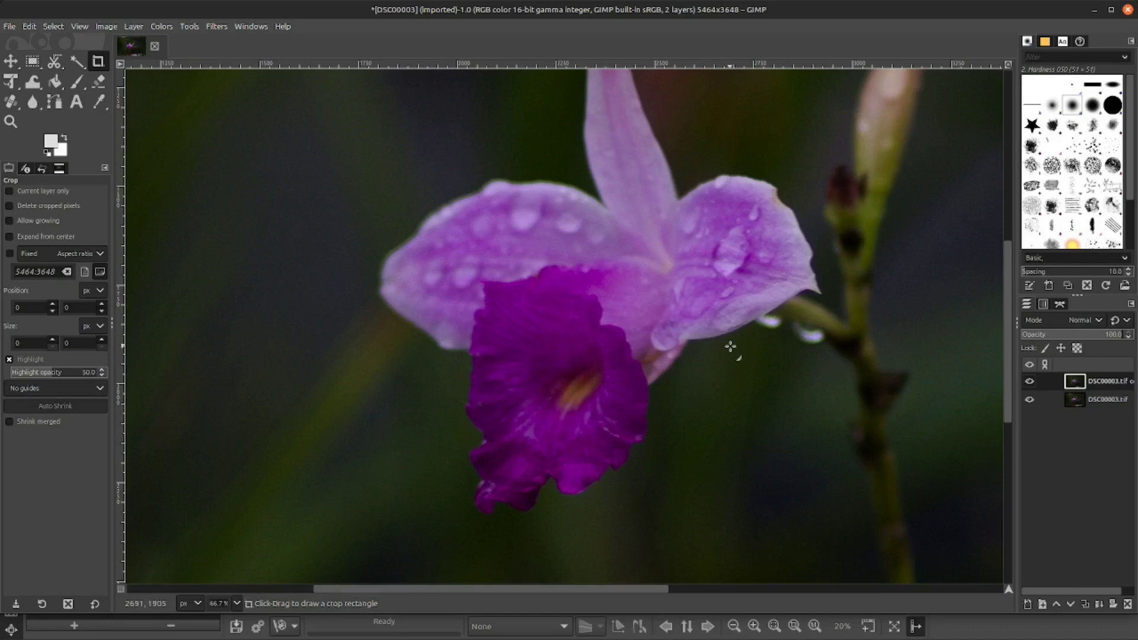
{"action": "left_click", "coordinate": [220, 27]}
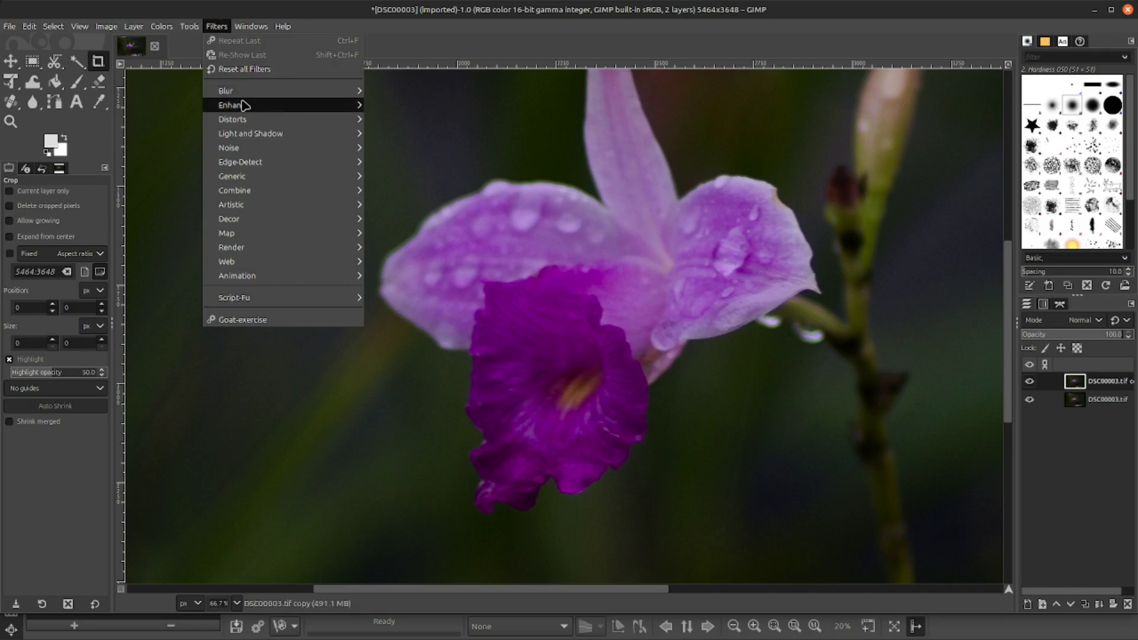
{"action": "mouse_move", "coordinate": [244, 105]}
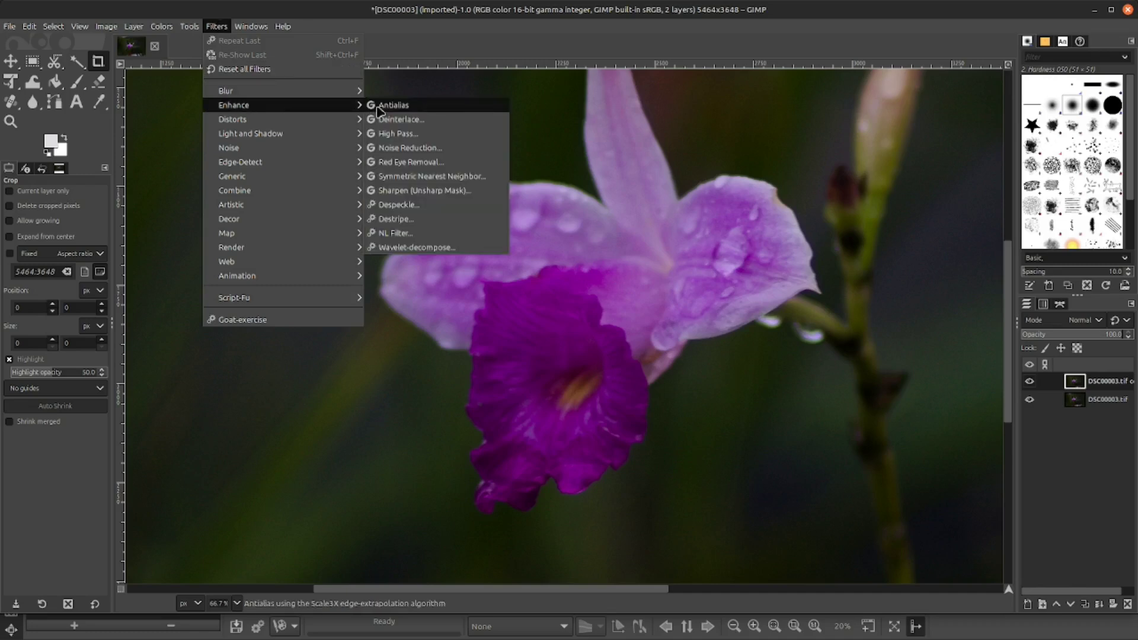
{"action": "left_click", "coordinate": [448, 191]}
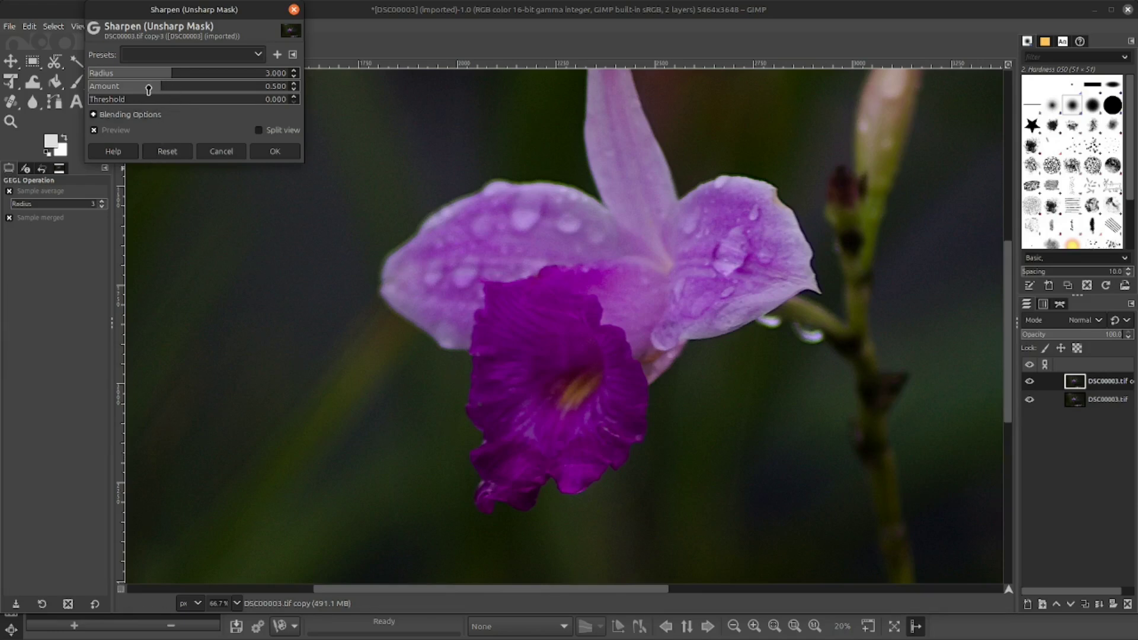
{"action": "left_click_drag", "start_coordinate": [159, 87], "coordinate": [168, 89]}
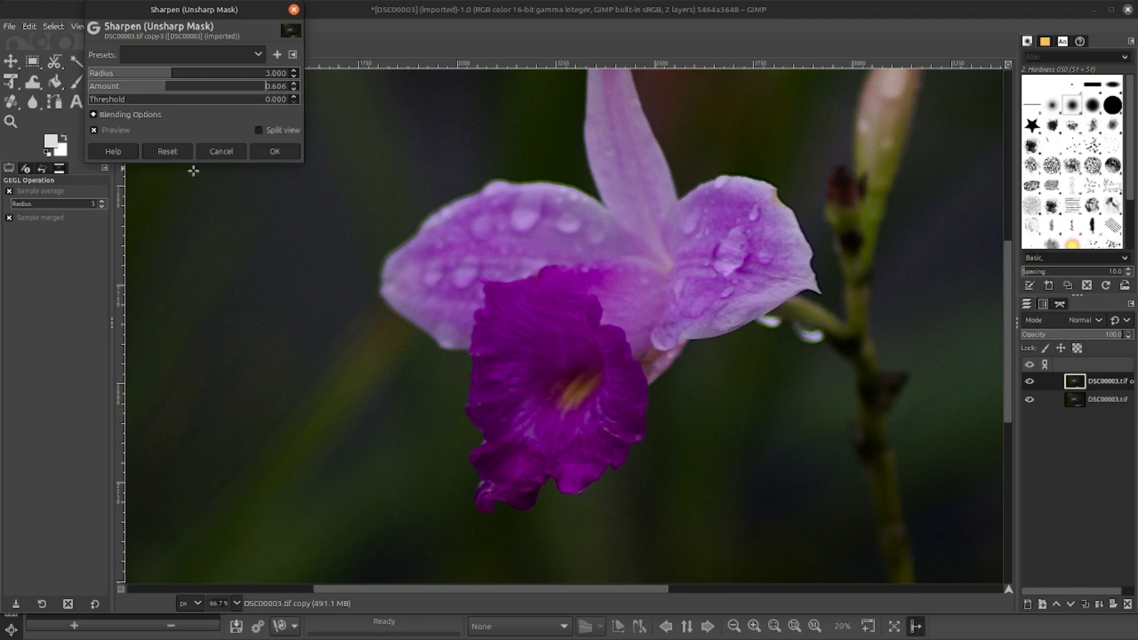
{"action": "left_click", "coordinate": [275, 152]}
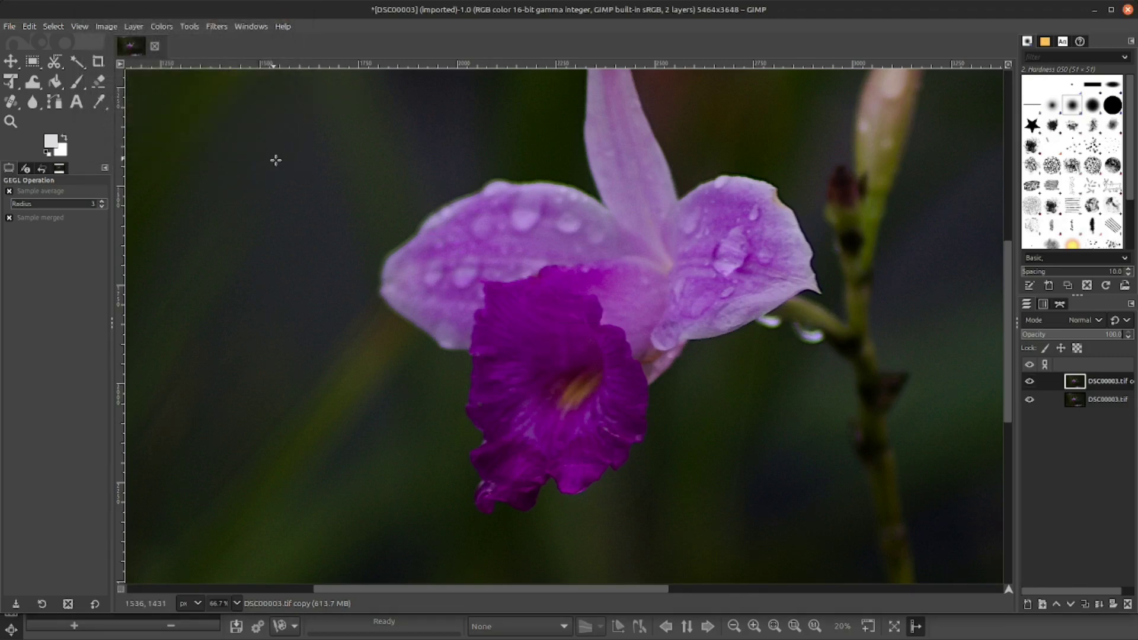
{"action": "left_click", "coordinate": [1029, 383]}
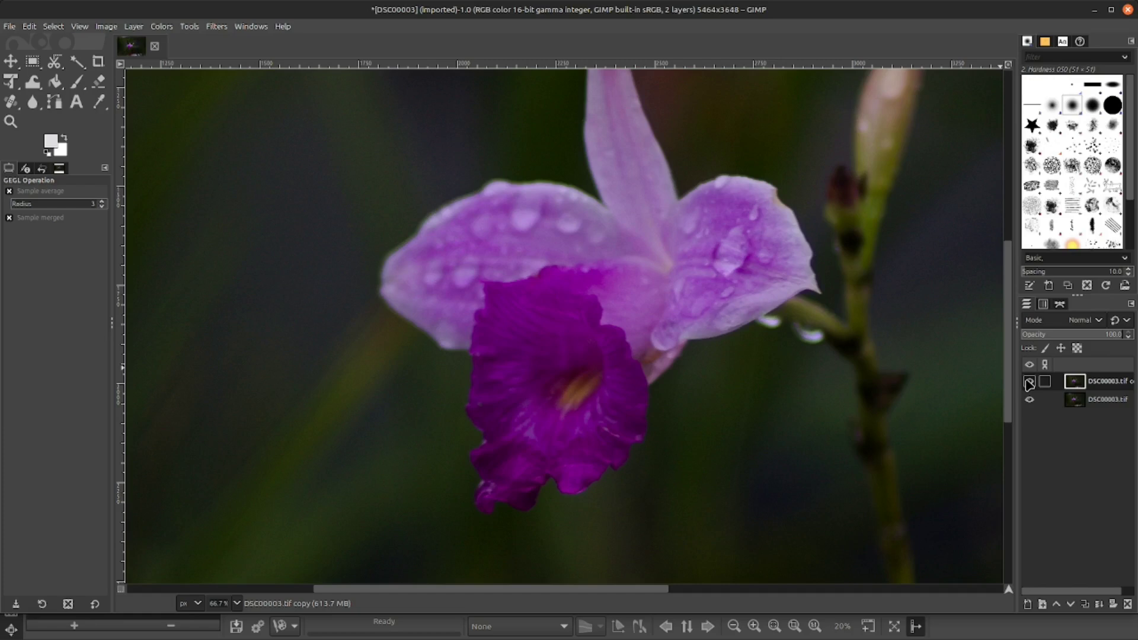
{"action": "left_click", "coordinate": [1028, 382]}
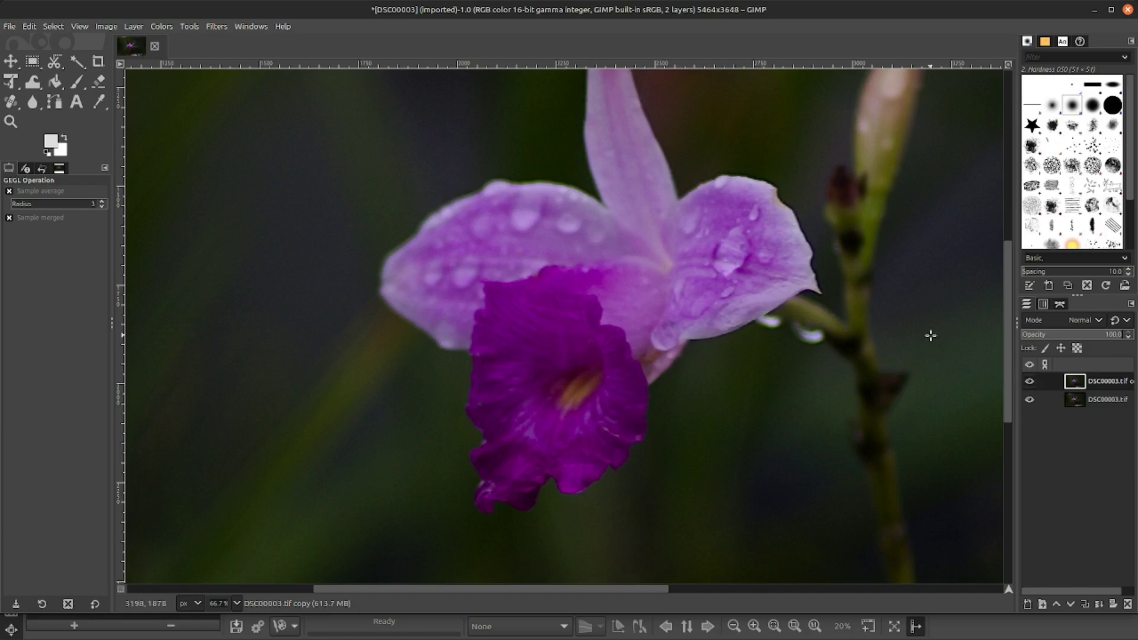
Step: Sharpen the duplicated layer again with Unsharp Mask at radius 3.777 and amount 0.553
{"action": "left_click", "coordinate": [217, 26]}
{"action": "mouse_move", "coordinate": [253, 122]}
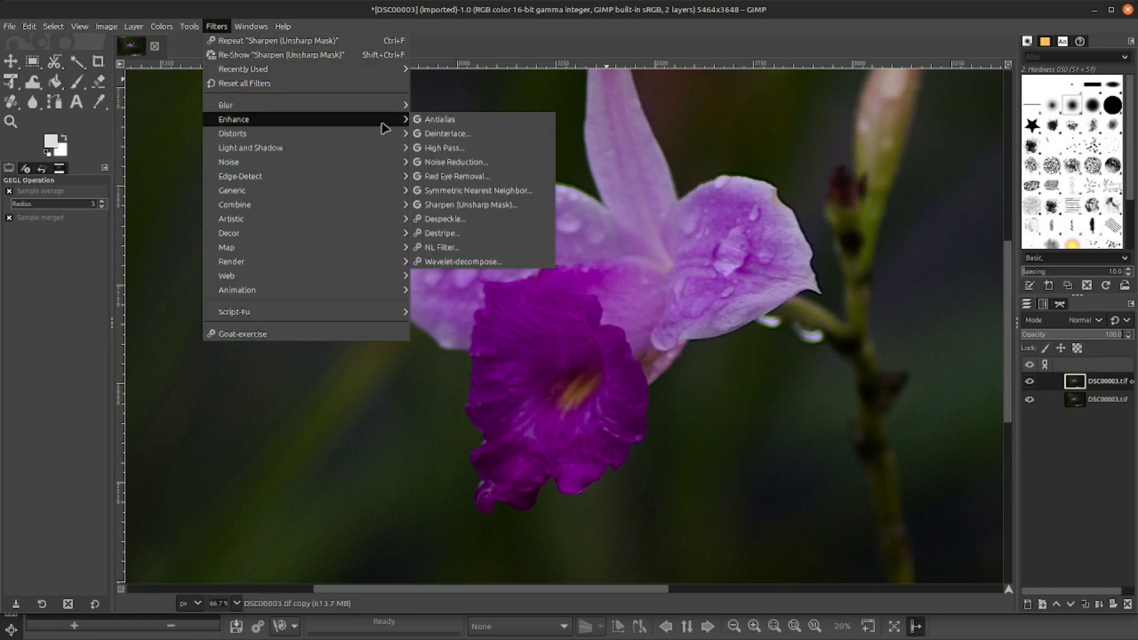
{"action": "left_click", "coordinate": [507, 207]}
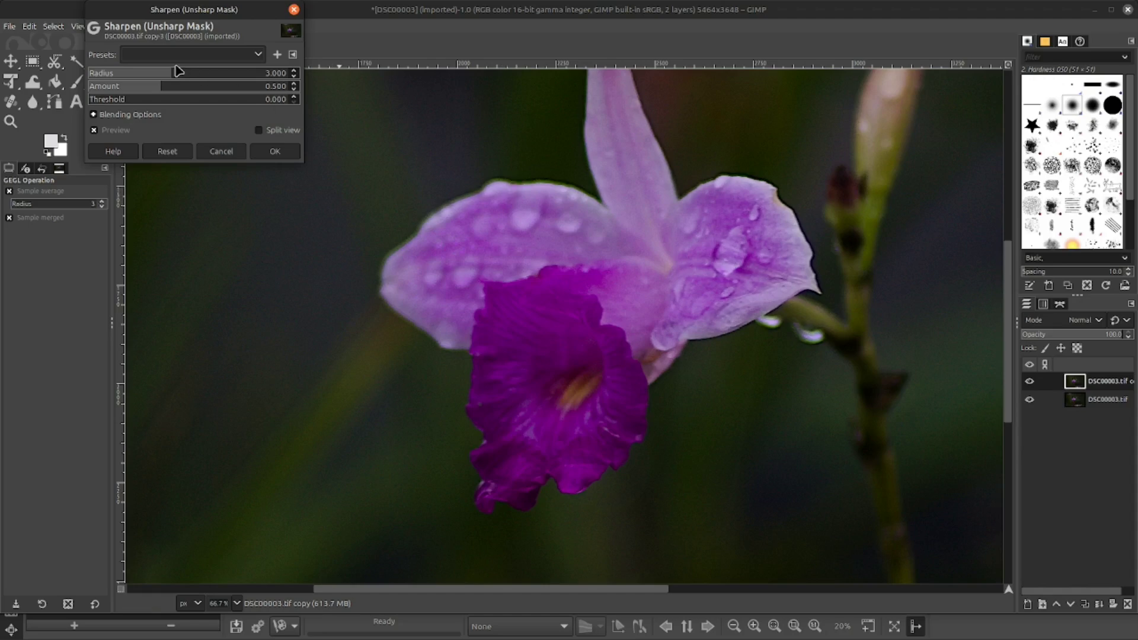
{"action": "left_click_drag", "start_coordinate": [171, 76], "coordinate": [168, 86]}
{"action": "left_click_drag", "start_coordinate": [167, 88], "coordinate": [164, 87]}
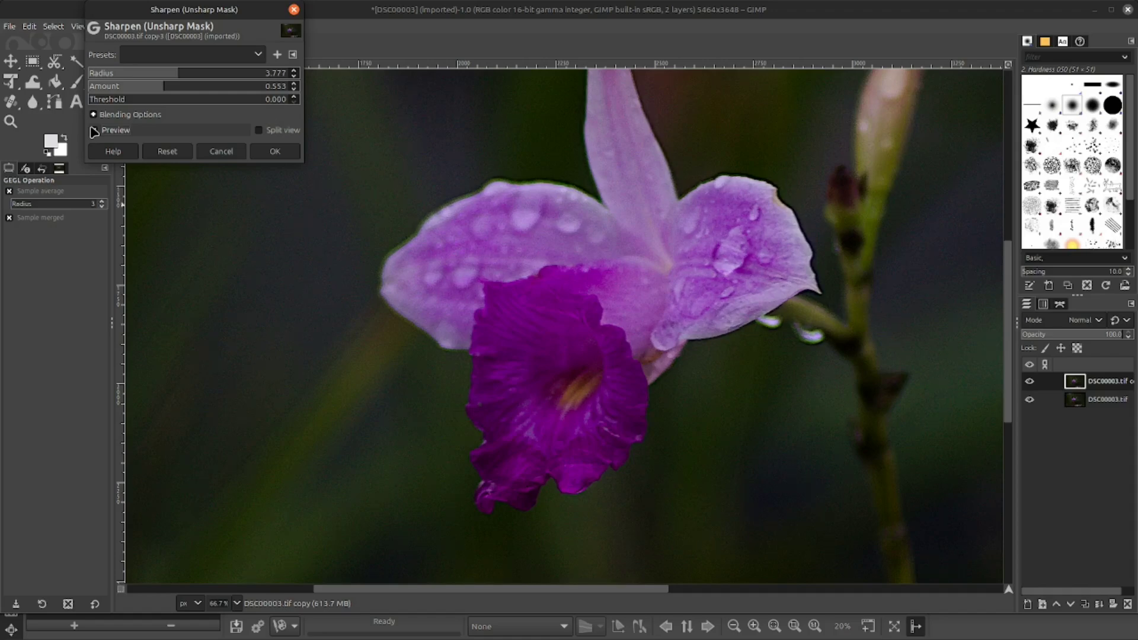
{"action": "left_click", "coordinate": [276, 152]}
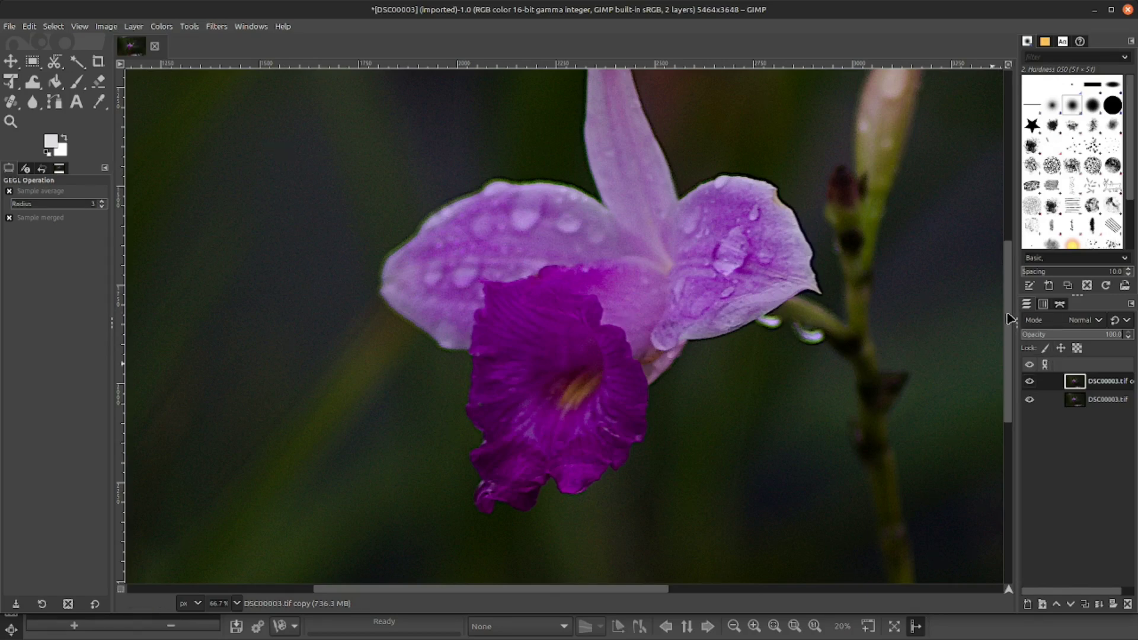
Step: Set the duplicated layer's exposure to 0.190 and hide that layer to compare with the original
{"action": "left_click_drag", "start_coordinate": [1005, 316], "coordinate": [1005, 292]}
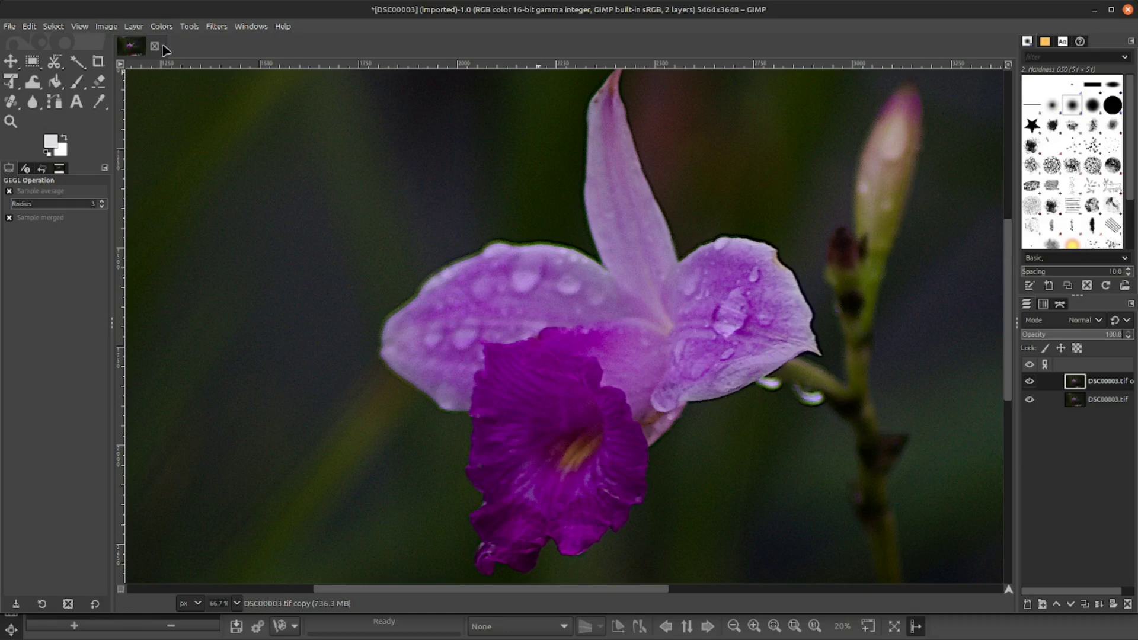
{"action": "left_click", "coordinate": [162, 27]}
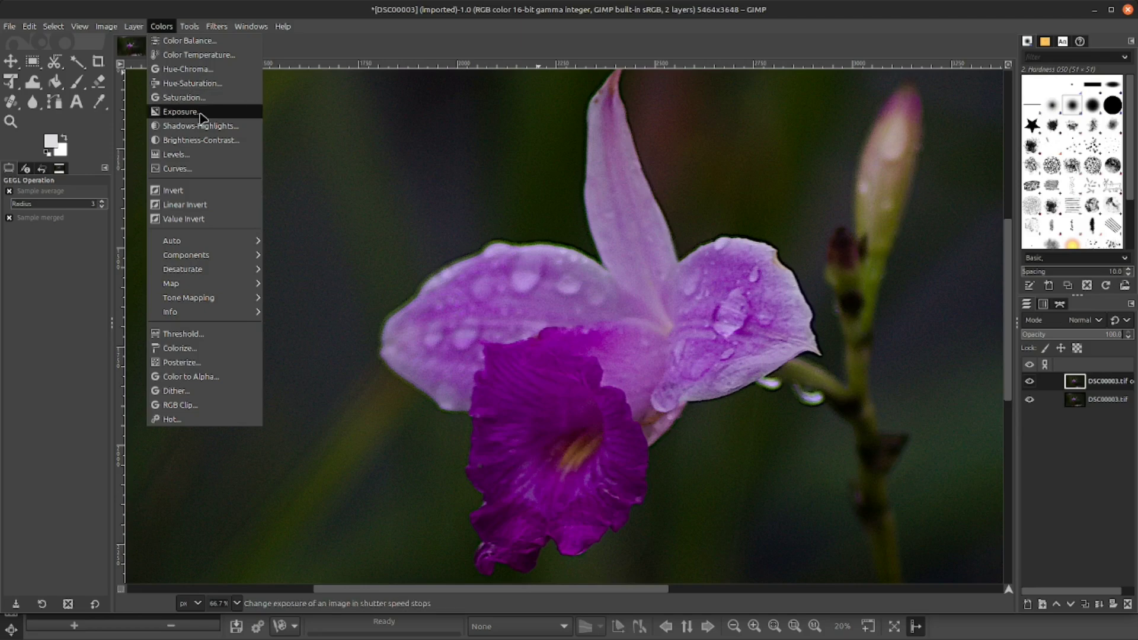
{"action": "left_click", "coordinate": [181, 112]}
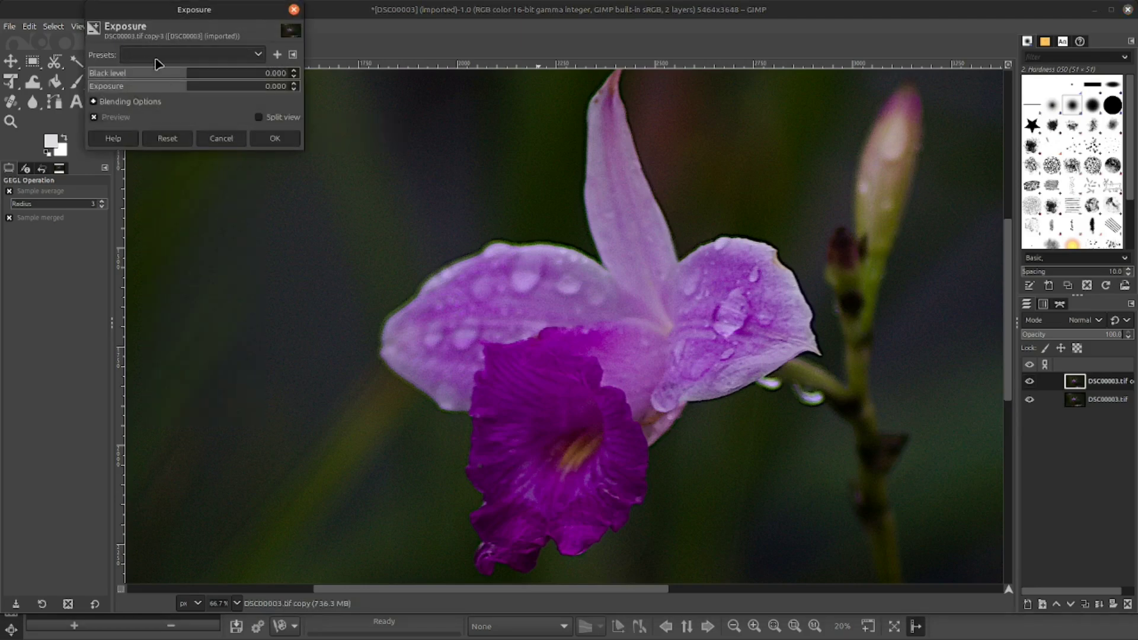
{"action": "left_click", "coordinate": [295, 84]}
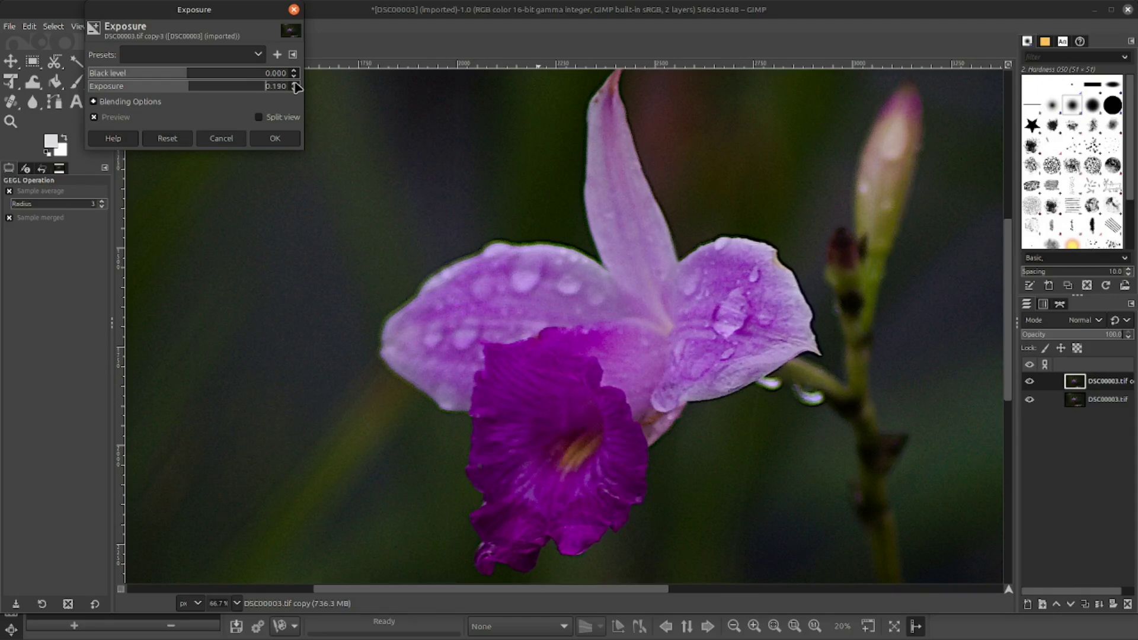
{"action": "left_click", "coordinate": [278, 139]}
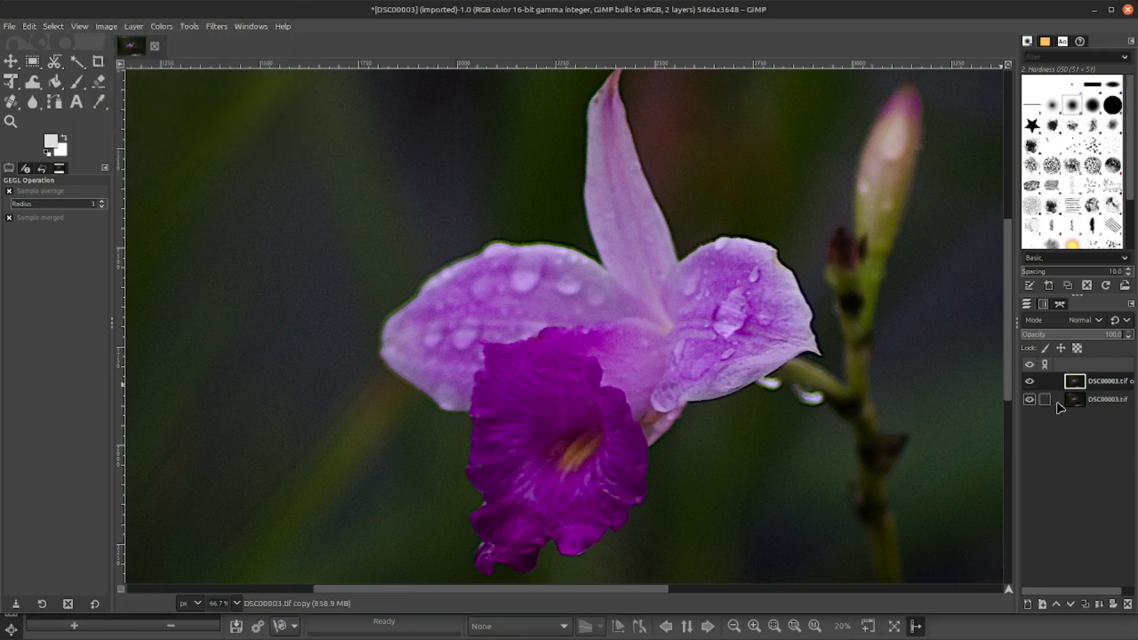
{"action": "left_click", "coordinate": [1032, 382]}
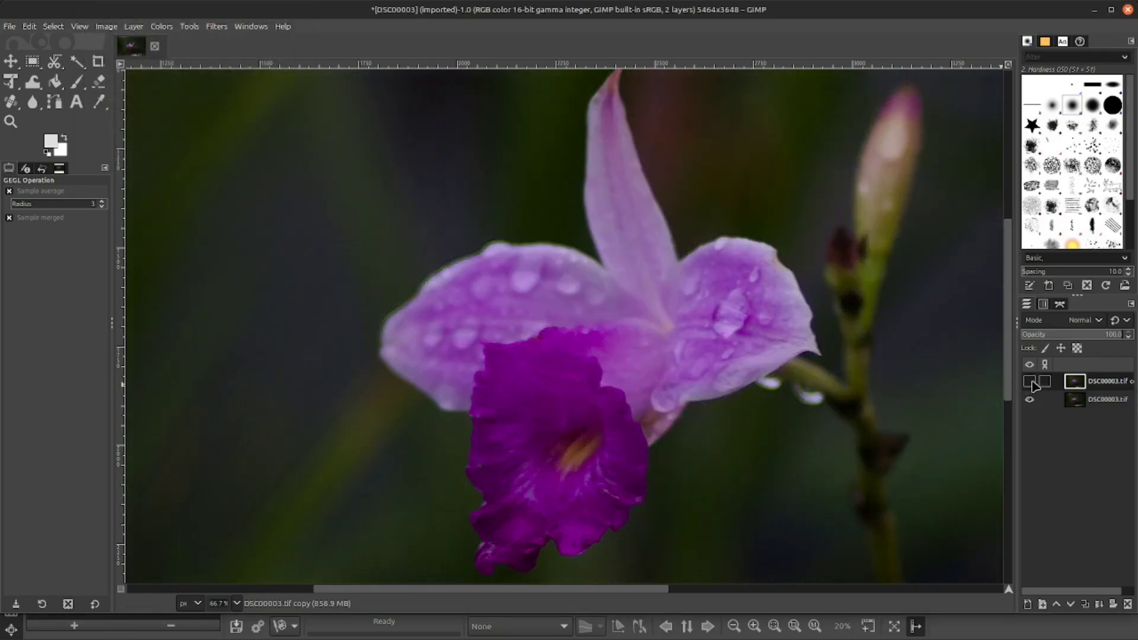
Step: Compare the duplicated layer with the original by toggling its visibility, leaving the duplicated layer shown
{"action": "left_click", "coordinate": [1032, 383]}
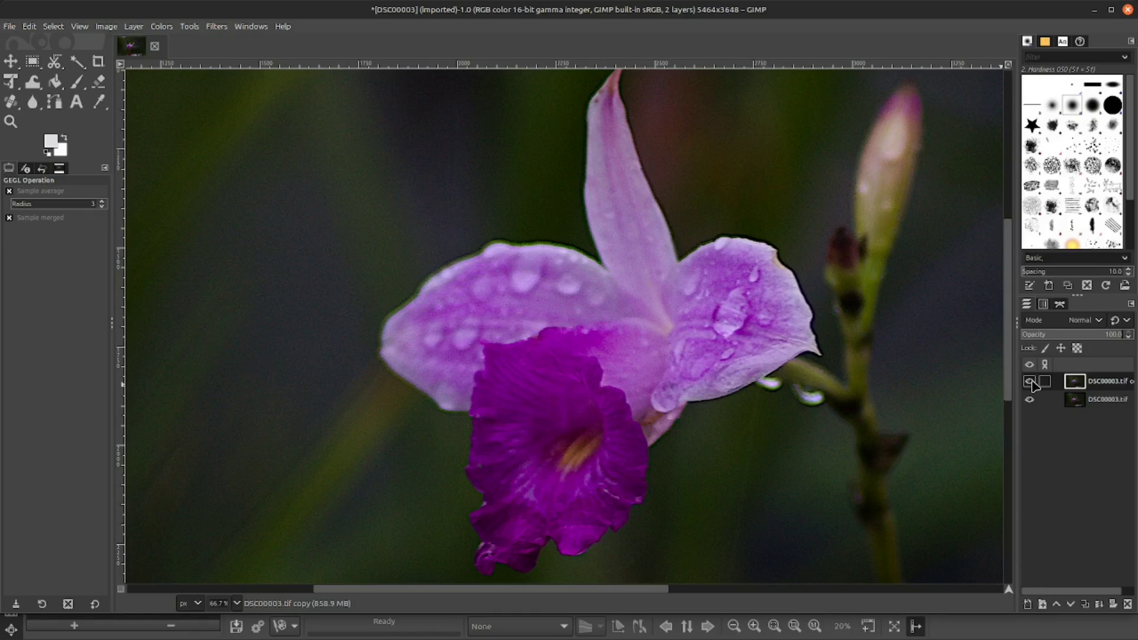
{"action": "left_click", "coordinate": [1031, 383]}
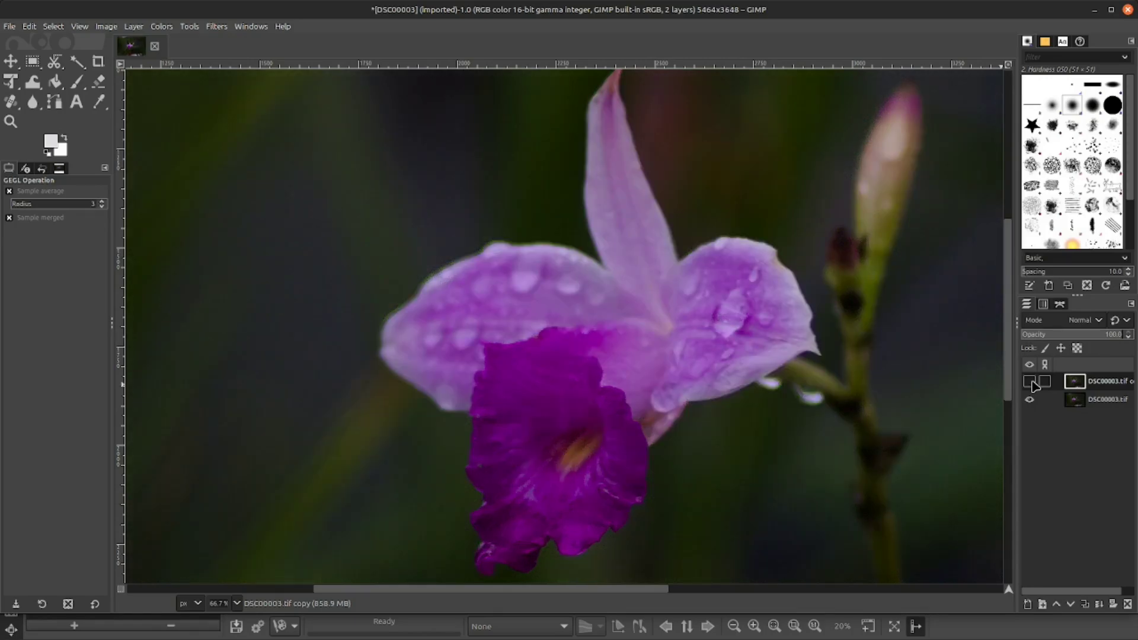
{"action": "left_click", "coordinate": [1032, 383]}
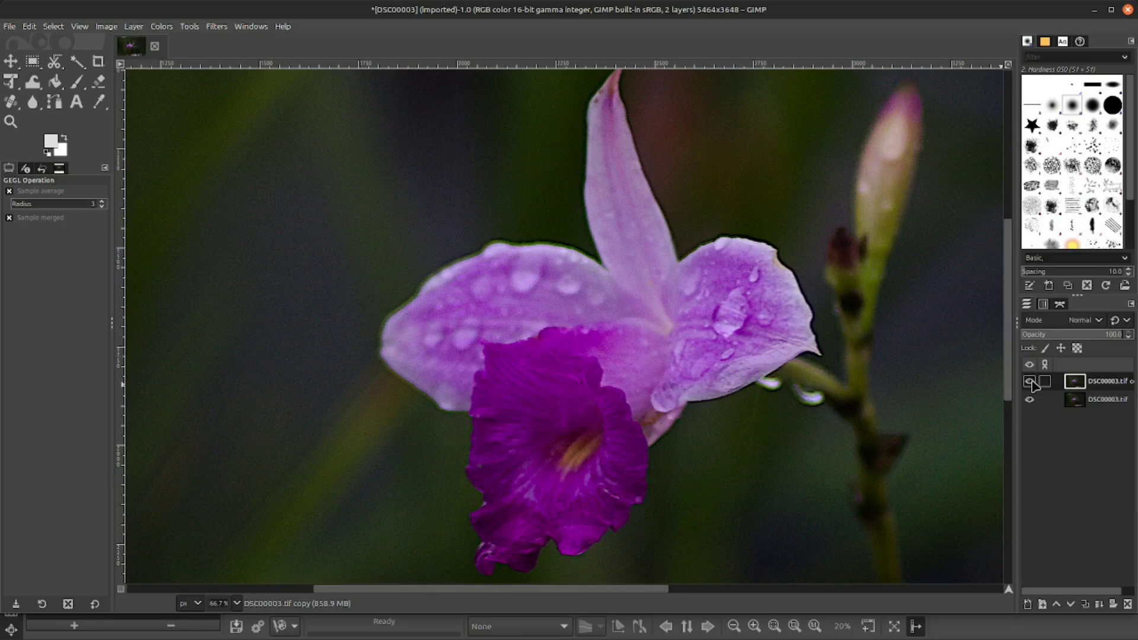
{"action": "left_click", "coordinate": [1029, 381]}
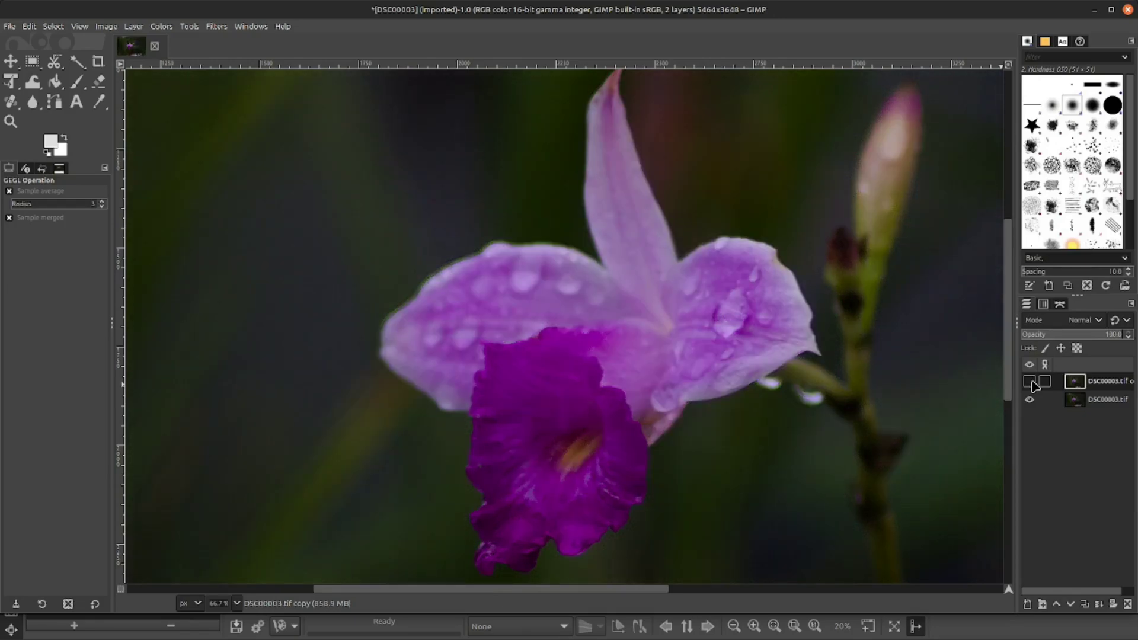
{"action": "left_click", "coordinate": [1030, 382]}
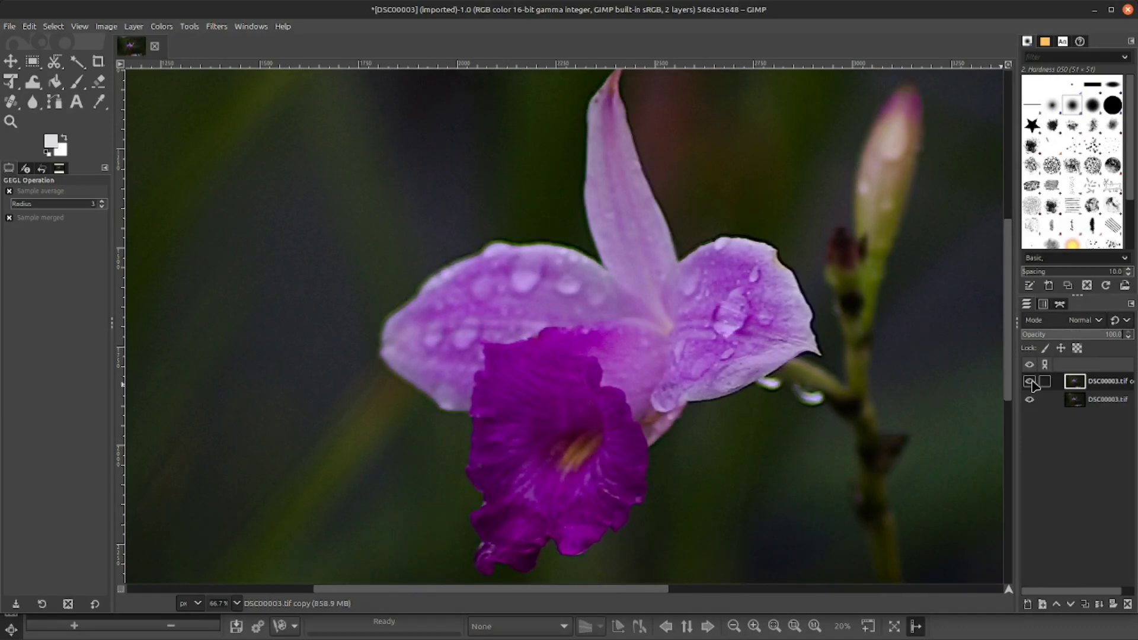
Step: Set Brightness-Contrast on the duplicated layer to brightness 0.033 and contrast 0.033
{"action": "left_click", "coordinate": [80, 26]}
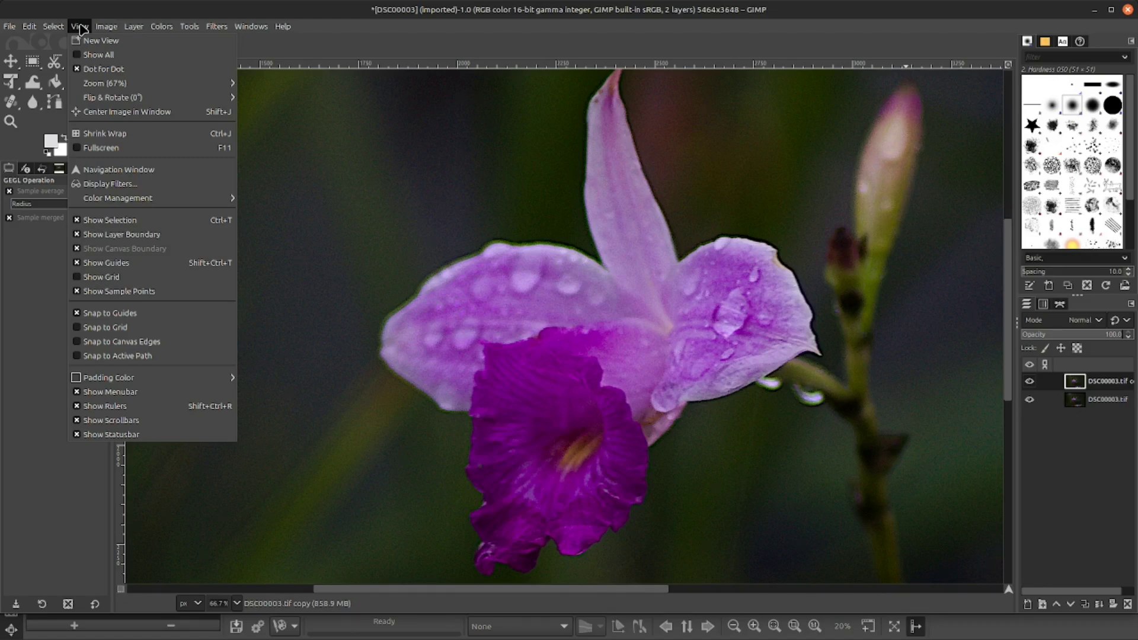
{"action": "left_click", "coordinate": [81, 27]}
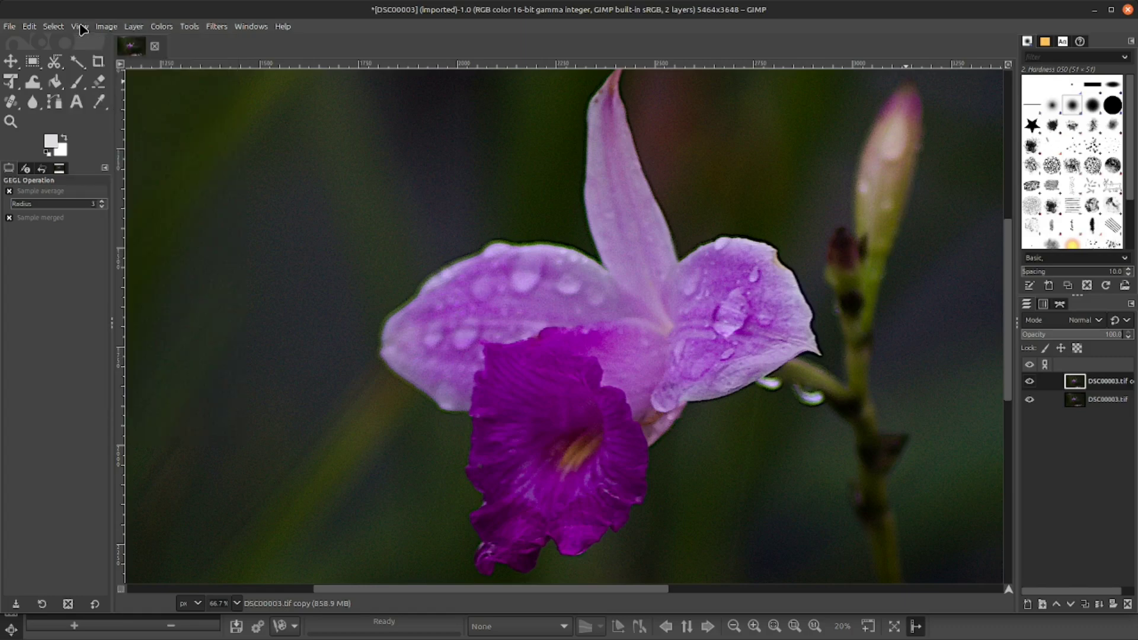
{"action": "left_click", "coordinate": [158, 27]}
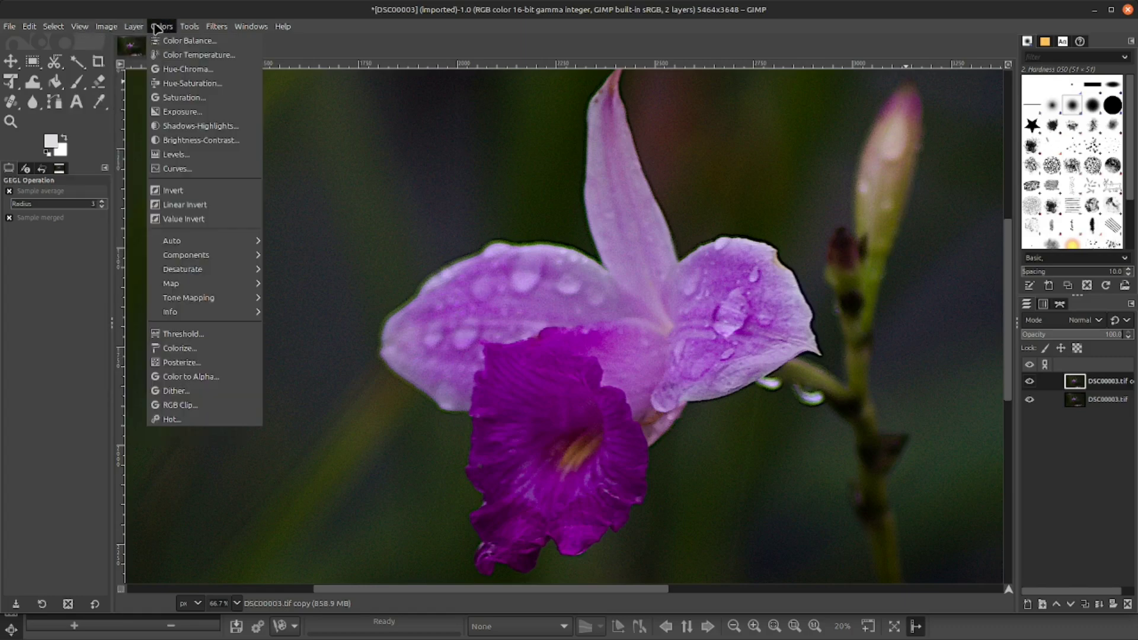
{"action": "left_click", "coordinate": [196, 144]}
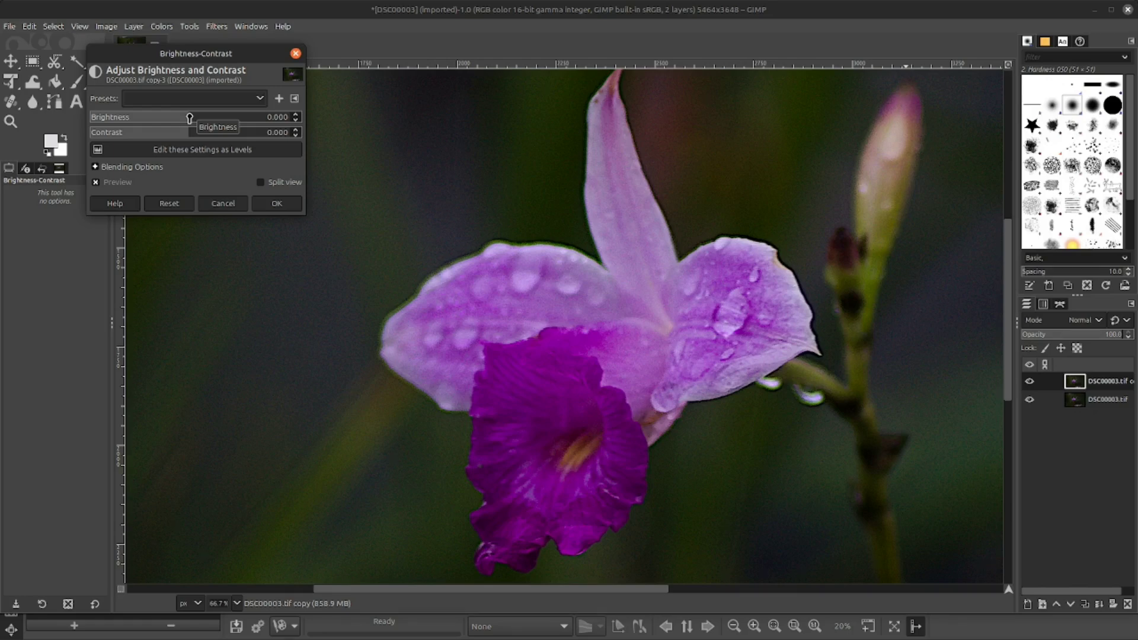
{"action": "left_click_drag", "start_coordinate": [189, 133], "coordinate": [201, 143]}
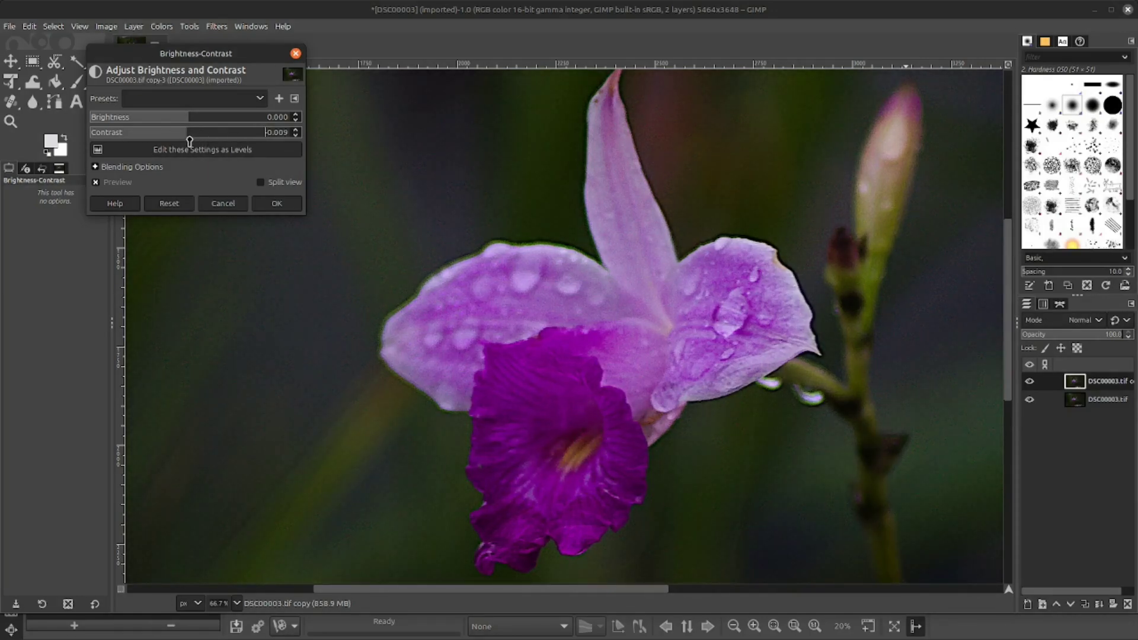
{"action": "left_click", "coordinate": [189, 118]}
{"action": "left_click_drag", "start_coordinate": [188, 118], "coordinate": [200, 121]}
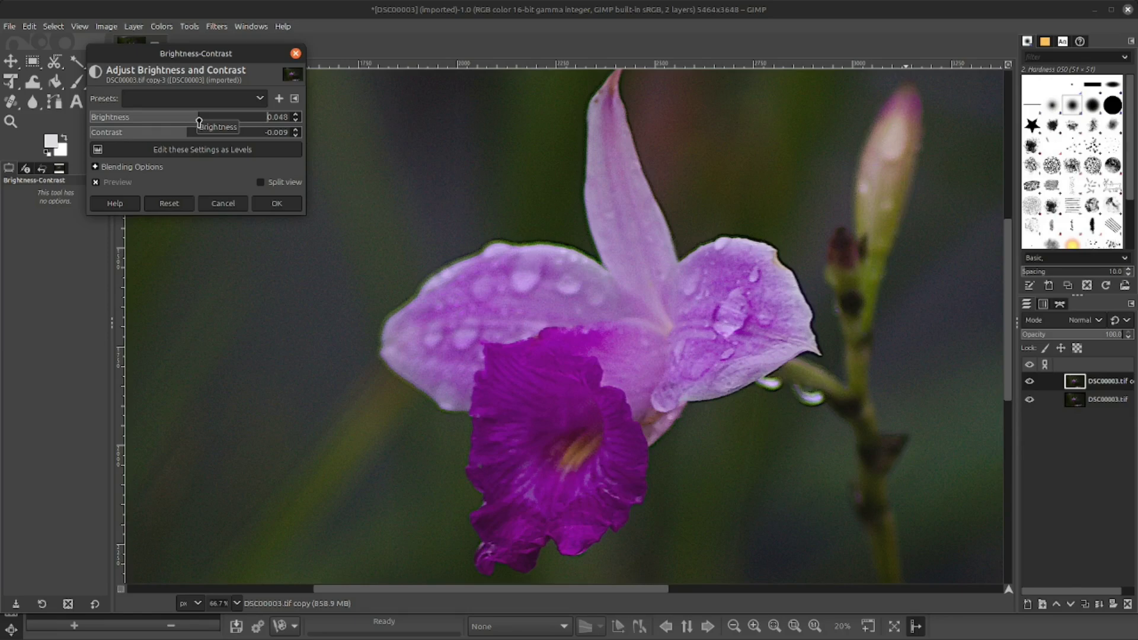
{"action": "left_click_drag", "start_coordinate": [200, 121], "coordinate": [197, 121]}
{"action": "left_click_drag", "start_coordinate": [188, 133], "coordinate": [196, 135]}
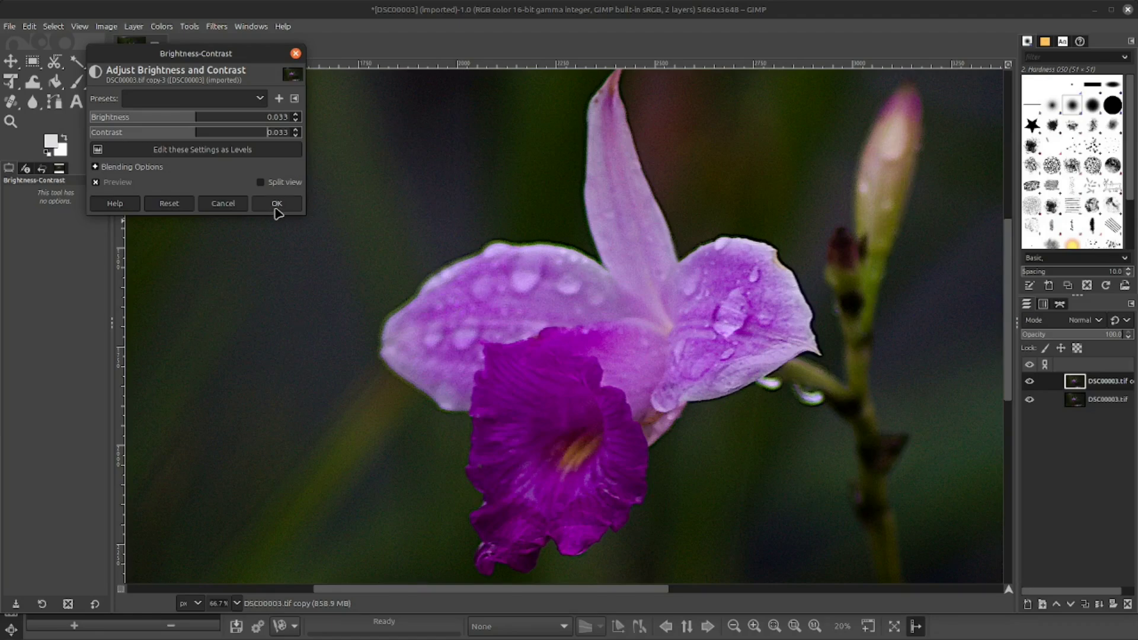
Step: Compare the brightness and contrast adjustment using split view and the original layer, and apply it to the duplicated layer
{"action": "left_click", "coordinate": [261, 182]}
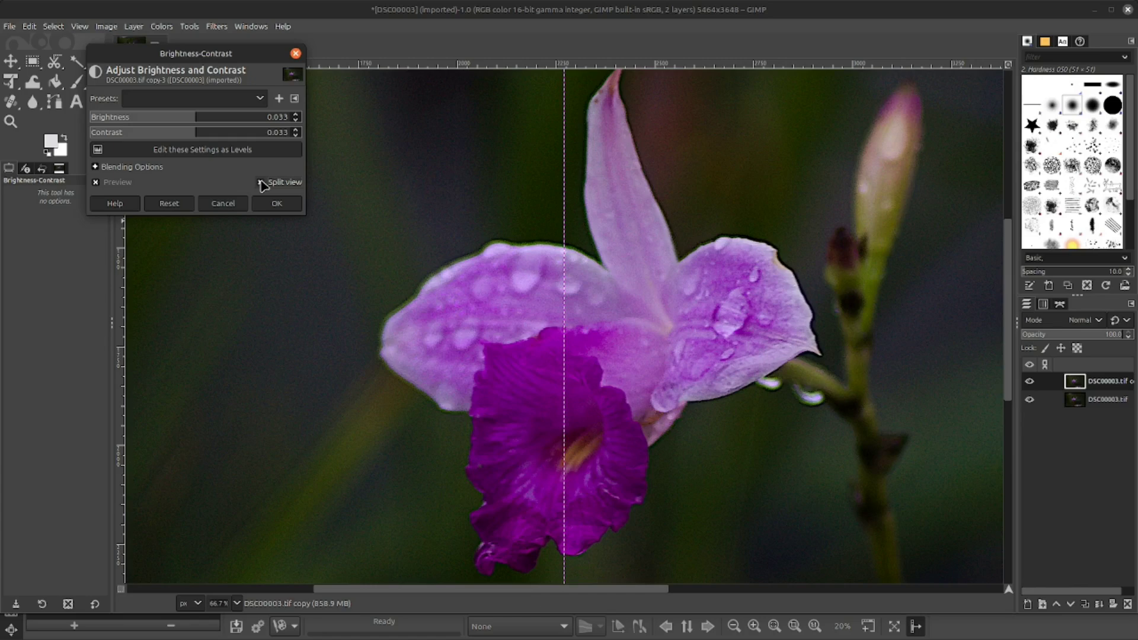
{"action": "left_click", "coordinate": [262, 182]}
{"action": "left_click", "coordinate": [261, 182]}
{"action": "left_click", "coordinate": [262, 183]}
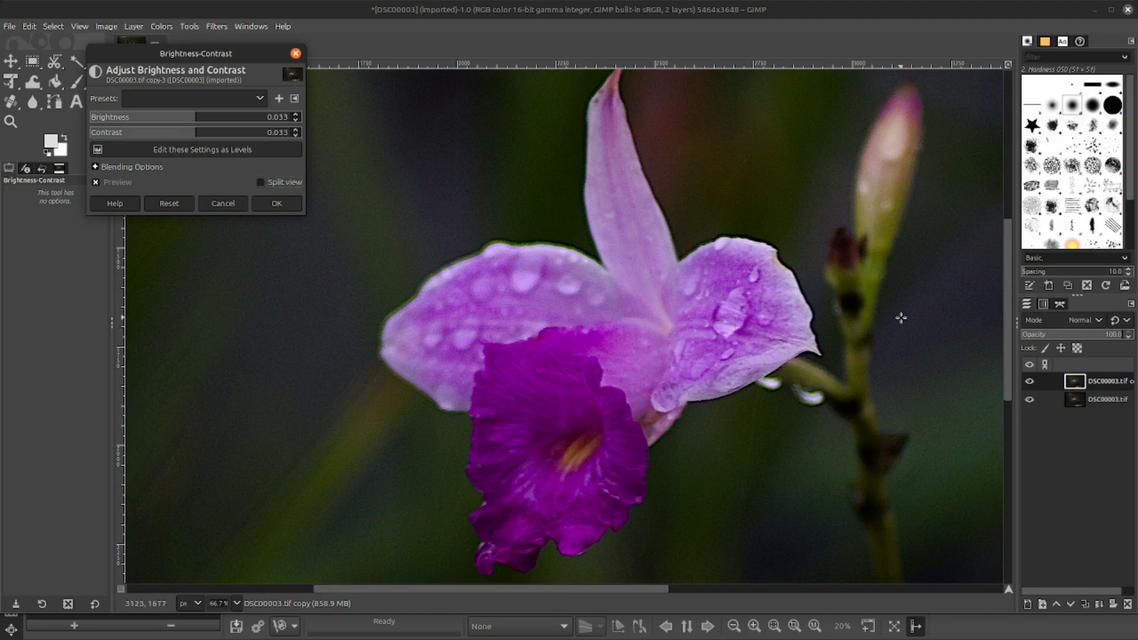
{"action": "left_click", "coordinate": [1031, 382]}
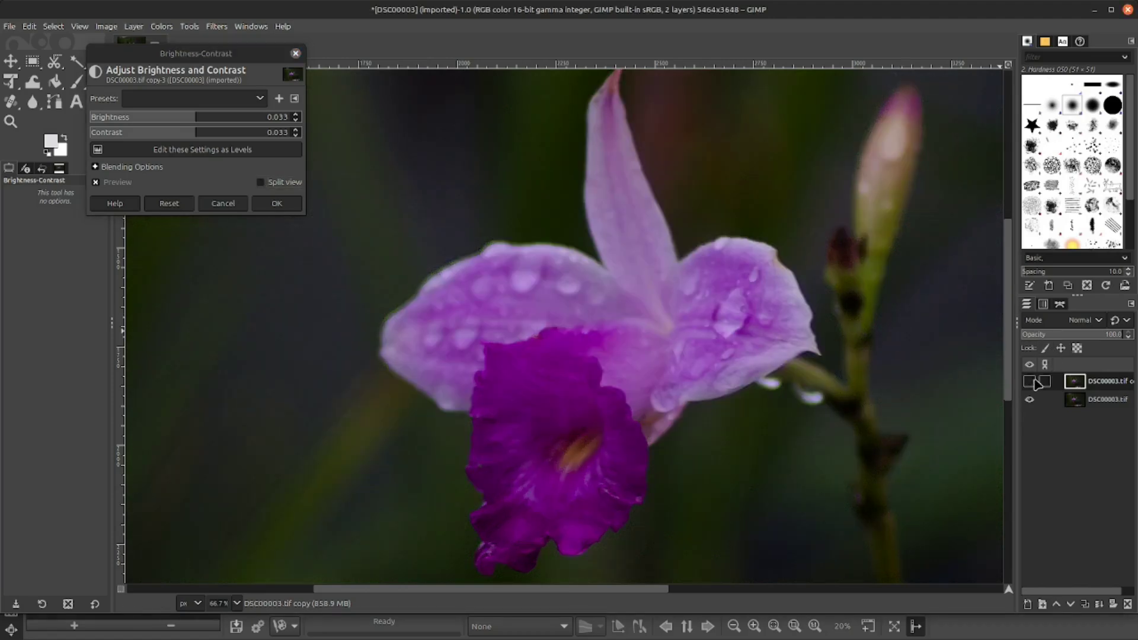
{"action": "left_click", "coordinate": [1031, 382]}
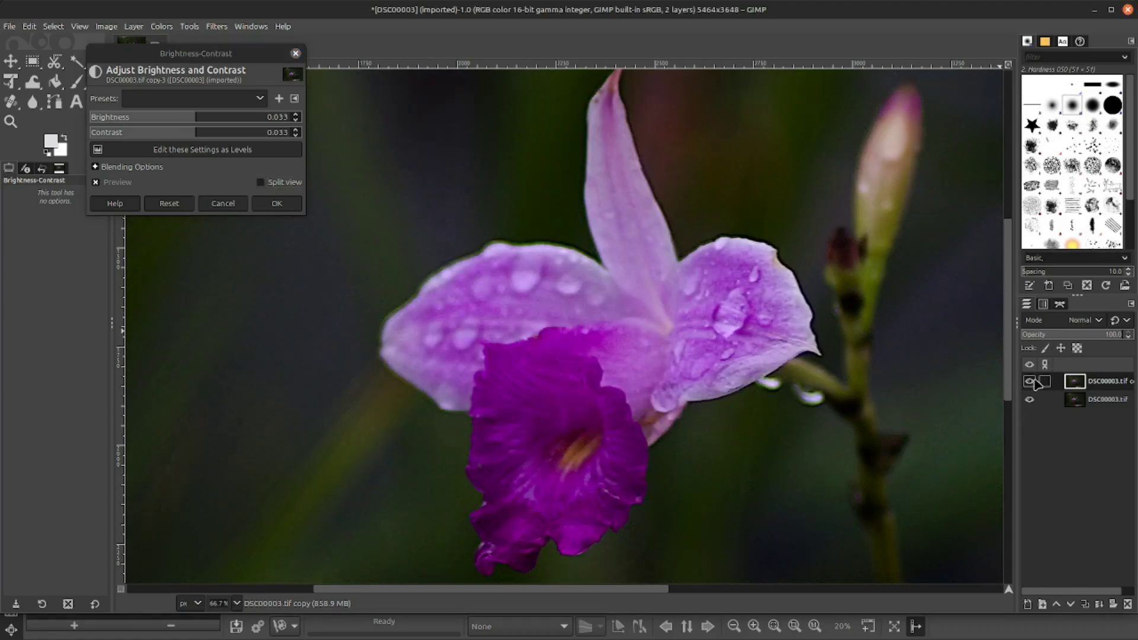
{"action": "left_click", "coordinate": [1031, 382]}
{"action": "left_click", "coordinate": [1034, 383]}
{"action": "left_click", "coordinate": [277, 204]}
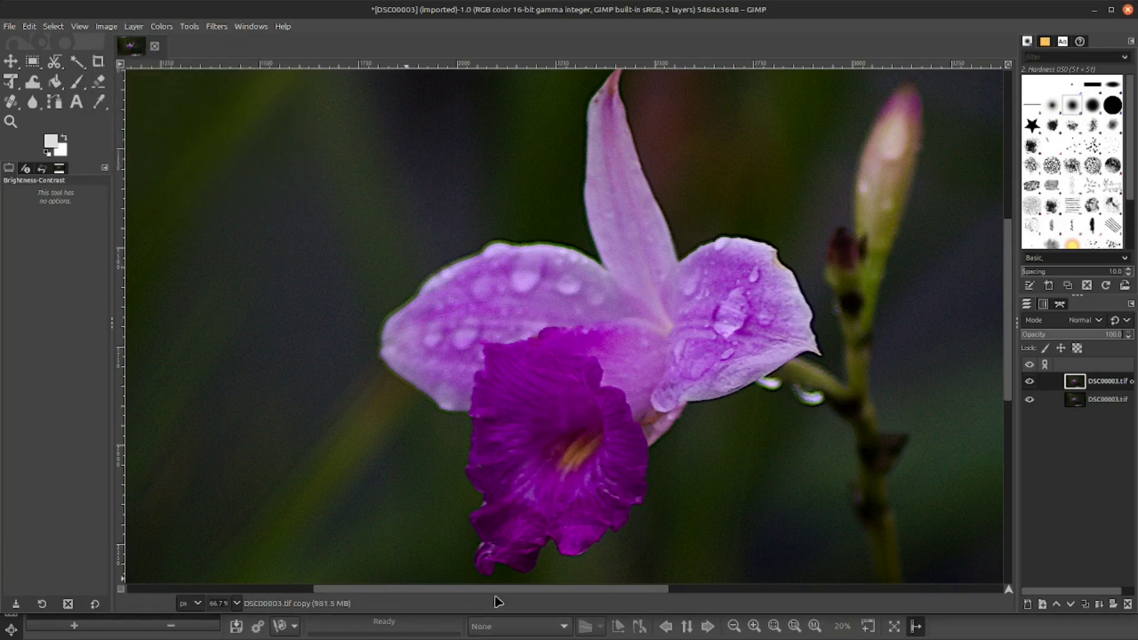
Step: Compare the duplicated layer with the original across the whole photo at 25% zoom
{"action": "left_click_drag", "start_coordinate": [497, 589], "coordinate": [527, 593]}
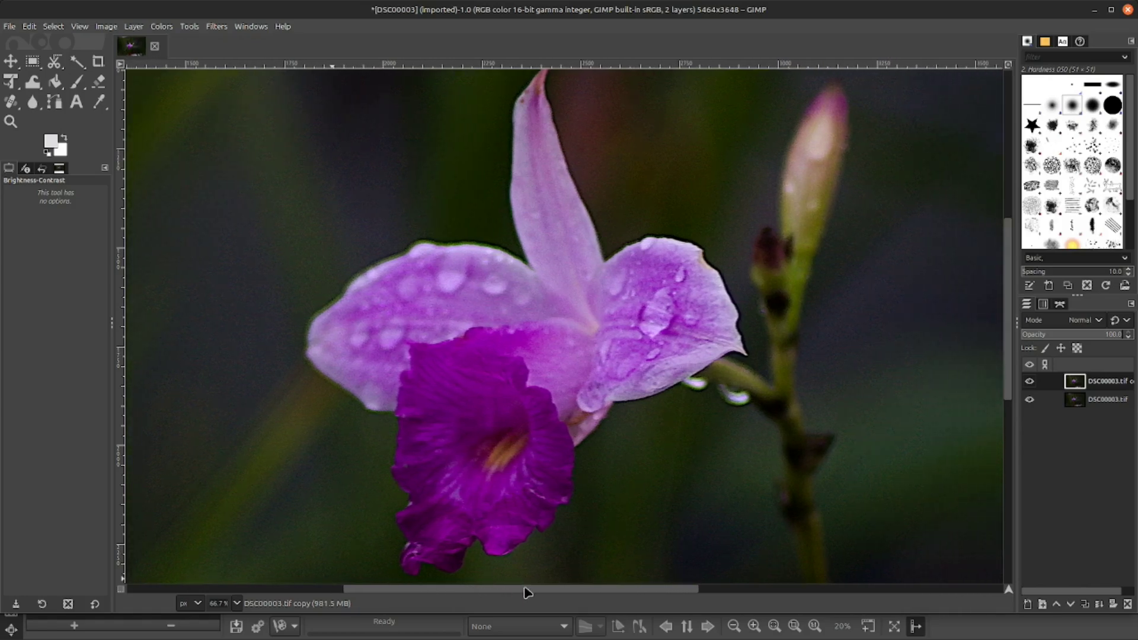
{"action": "scroll", "coordinate": [508, 578], "scroll_direction": "down", "scroll_amount": 3}
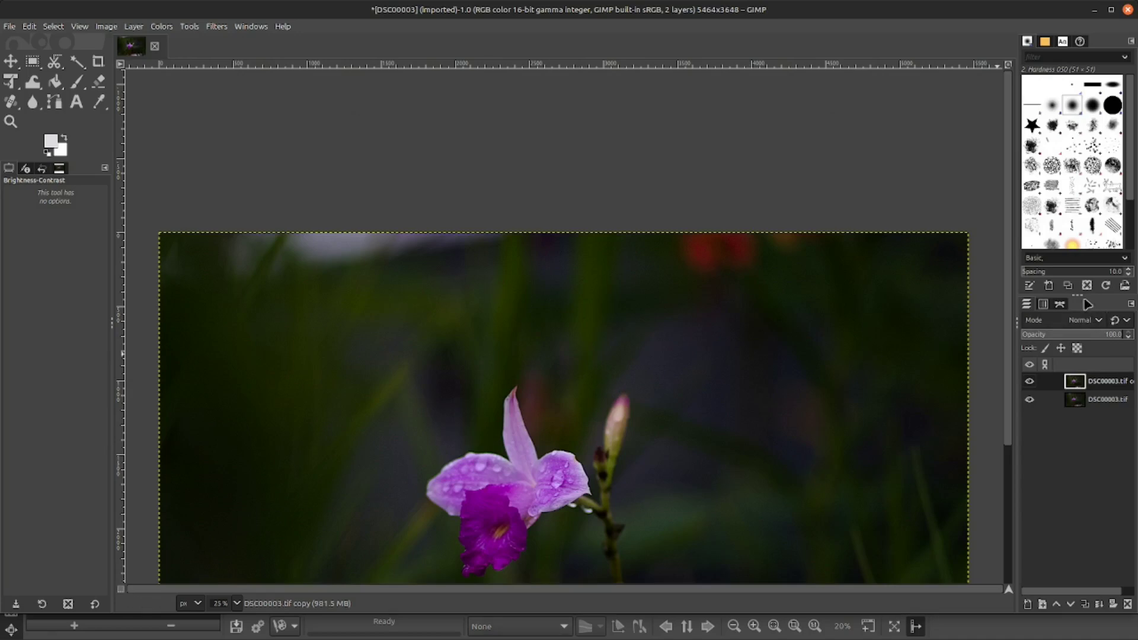
{"action": "scroll", "coordinate": [1011, 258], "scroll_direction": "down", "scroll_amount": 5}
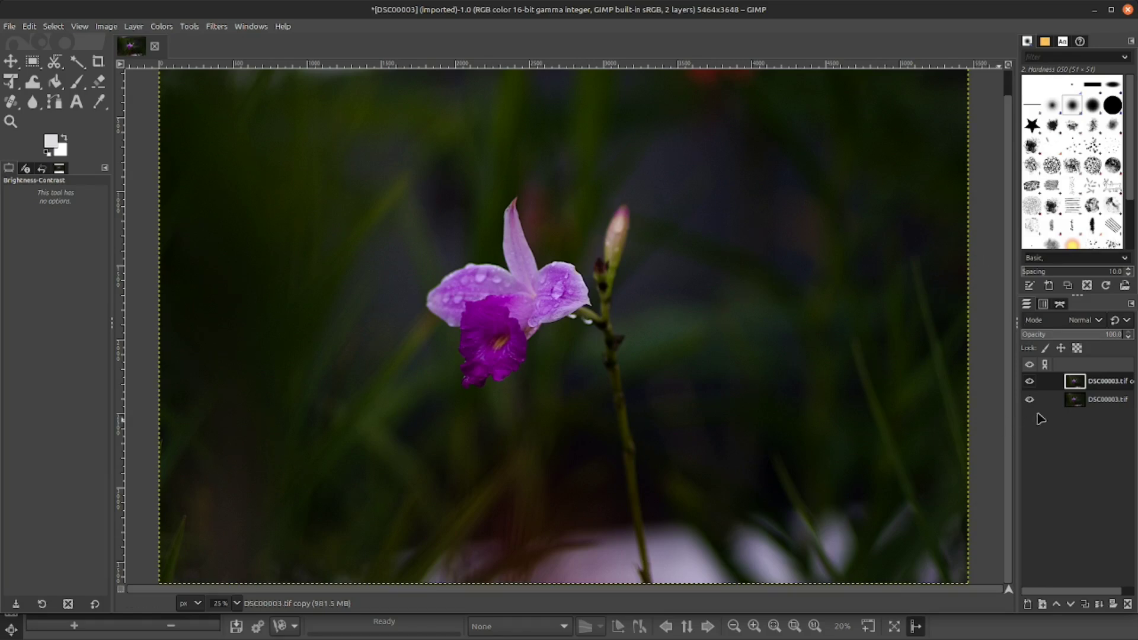
{"action": "left_click", "coordinate": [1030, 382]}
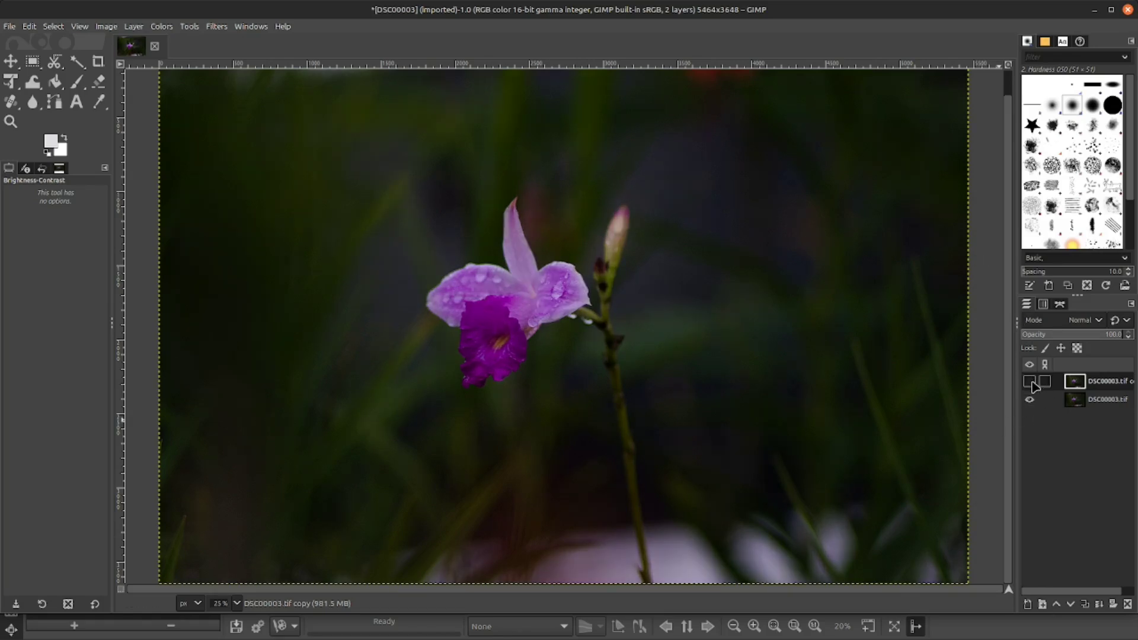
{"action": "left_click", "coordinate": [1032, 383]}
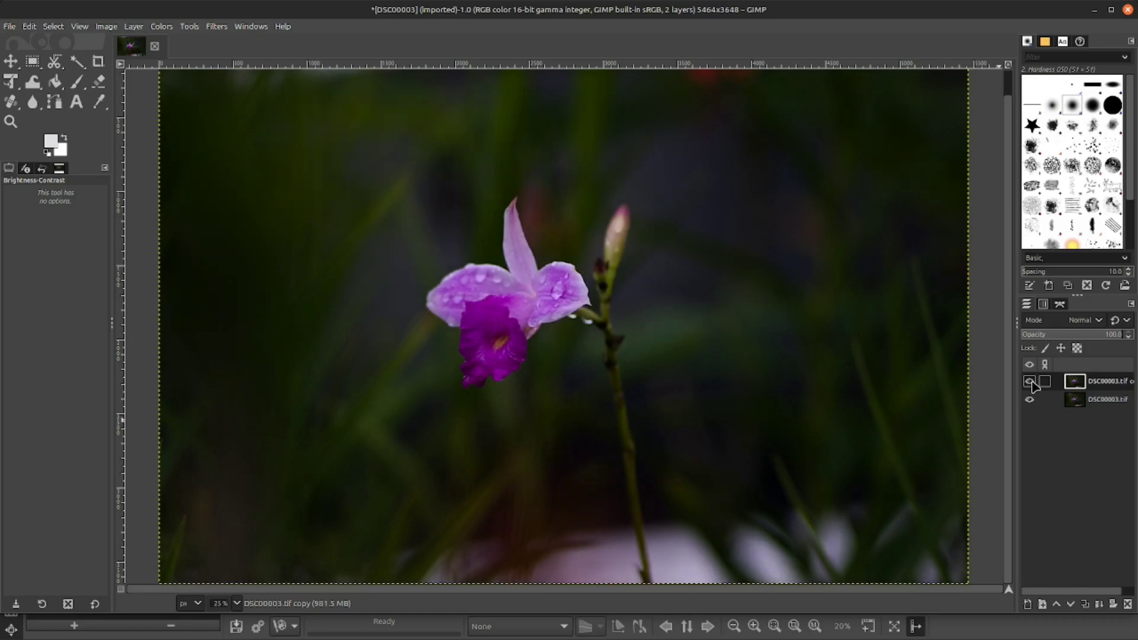
{"action": "left_click", "coordinate": [1031, 383]}
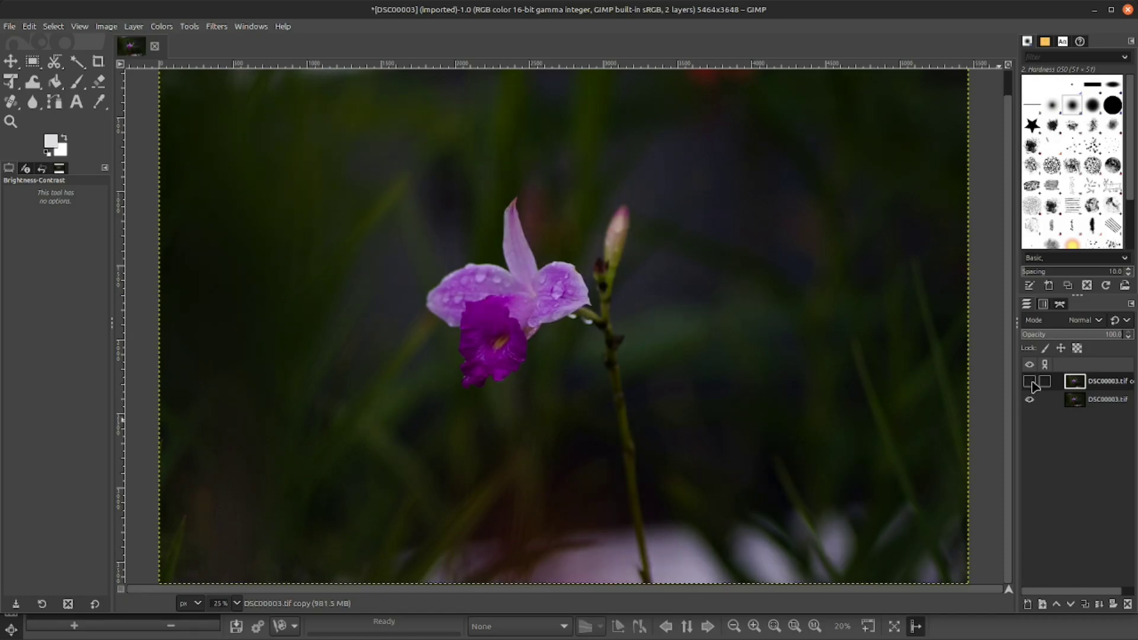
{"action": "left_click", "coordinate": [1031, 383]}
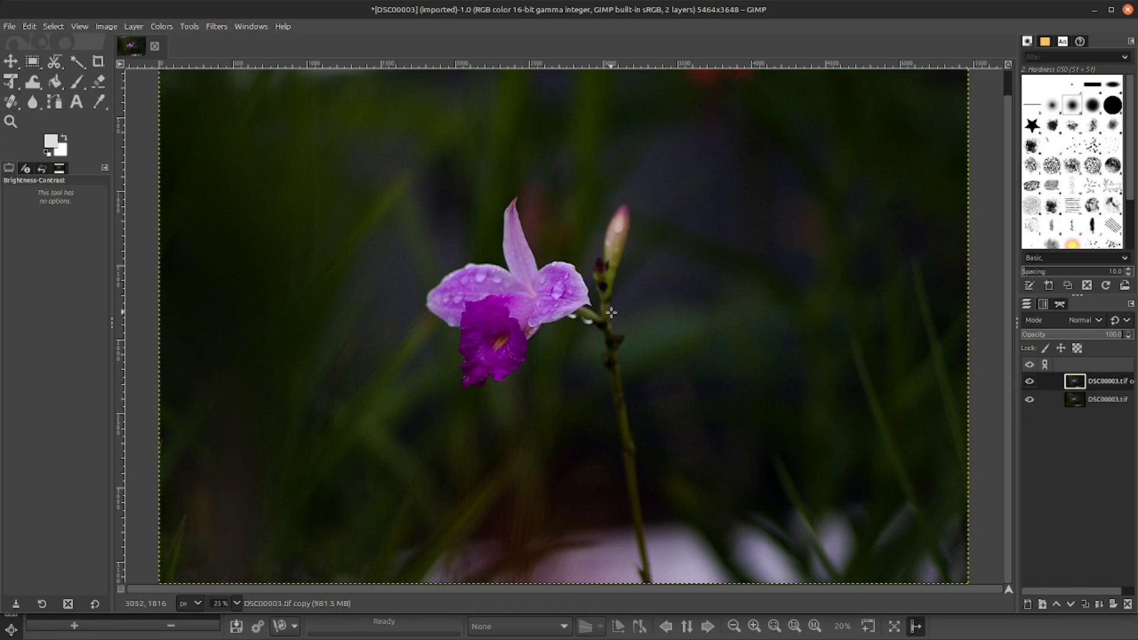
Step: Set the Saturation scale for the duplicated layer to 1.190, previewing the effect on the orchid
{"action": "scroll", "coordinate": [611, 312], "scroll_direction": "up", "scroll_amount": 2, "text": "ctrl"}
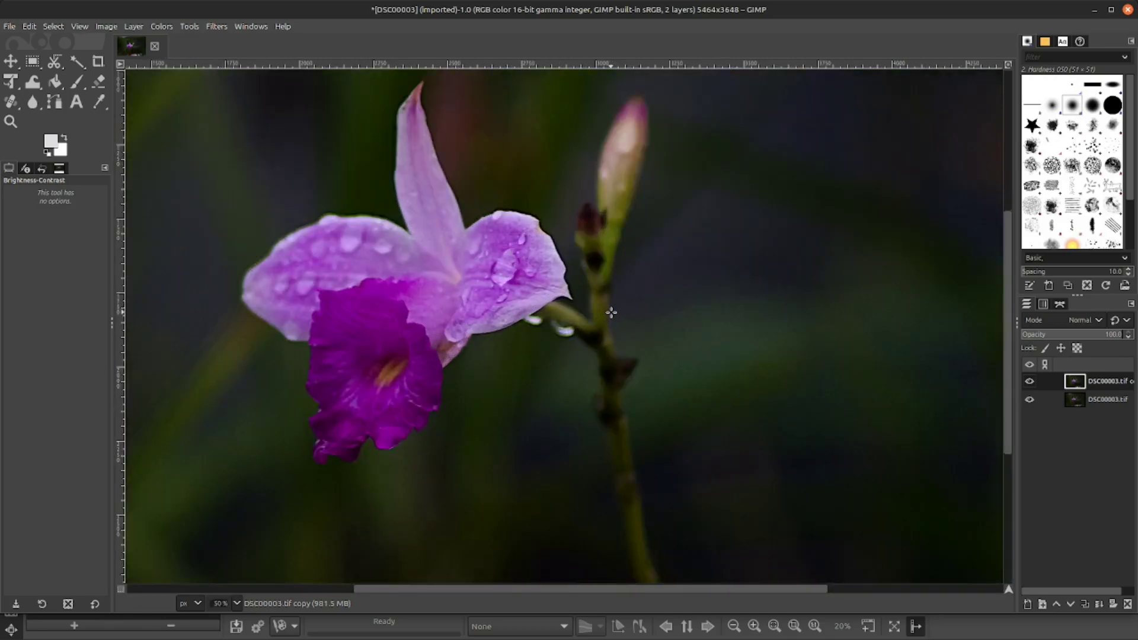
{"action": "left_click_drag", "start_coordinate": [572, 590], "coordinate": [506, 590]}
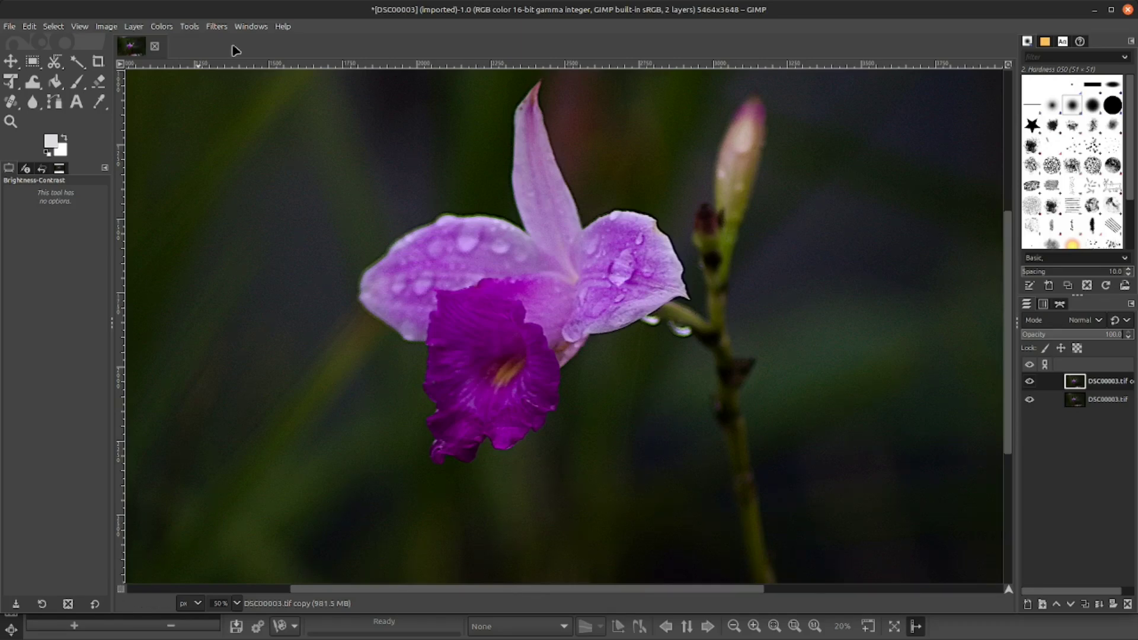
{"action": "left_click", "coordinate": [161, 27]}
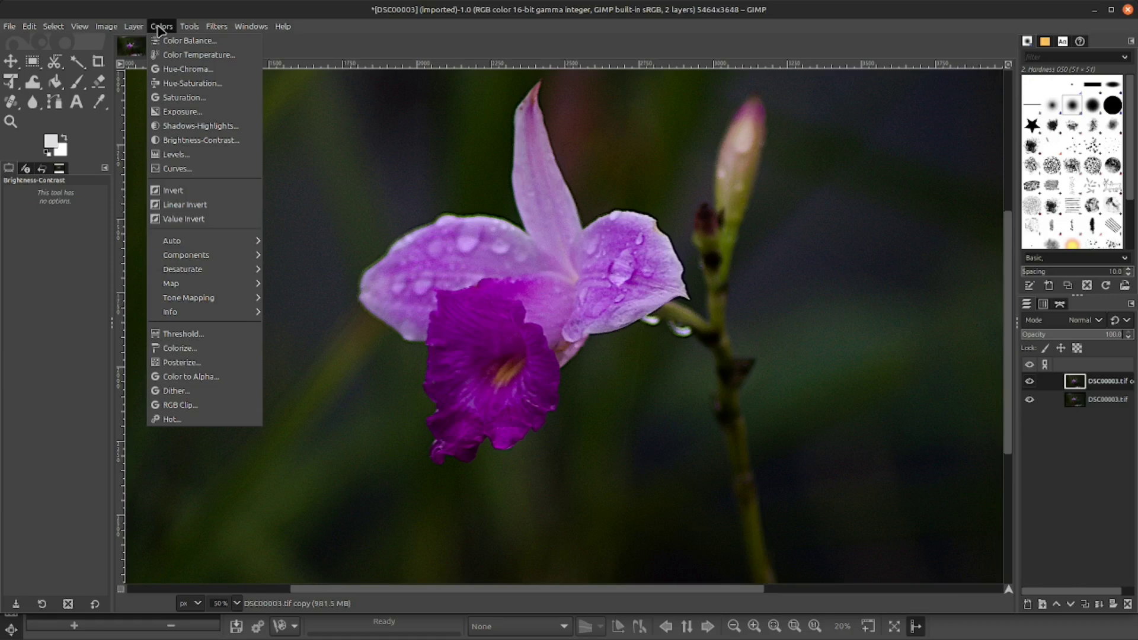
{"action": "left_click", "coordinate": [184, 99]}
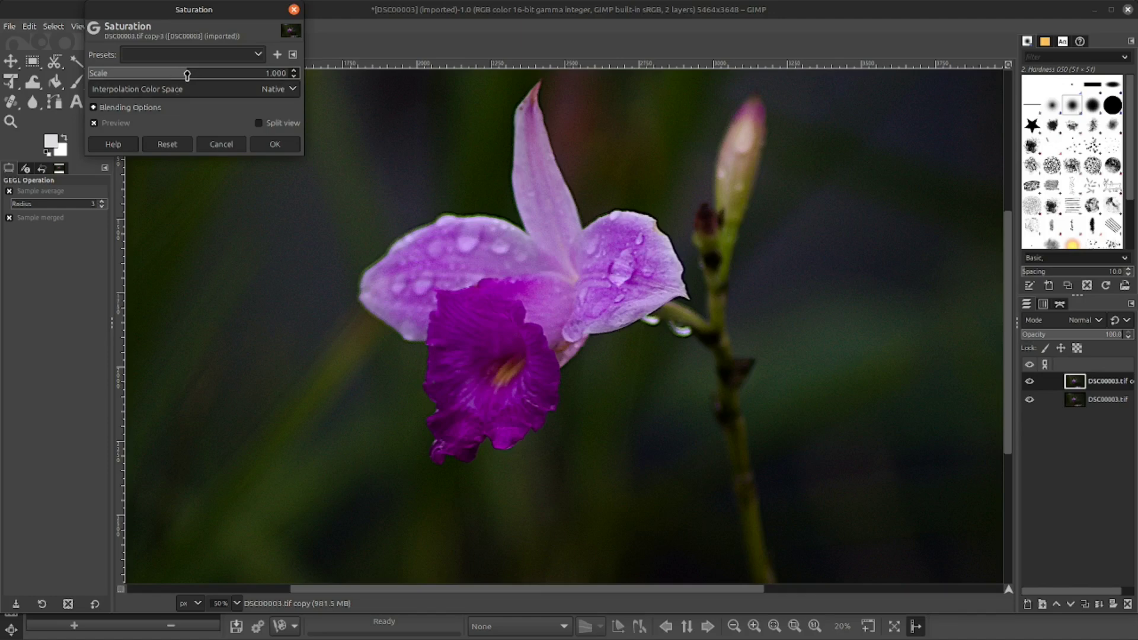
{"action": "left_click_drag", "start_coordinate": [211, 75], "coordinate": [217, 75]}
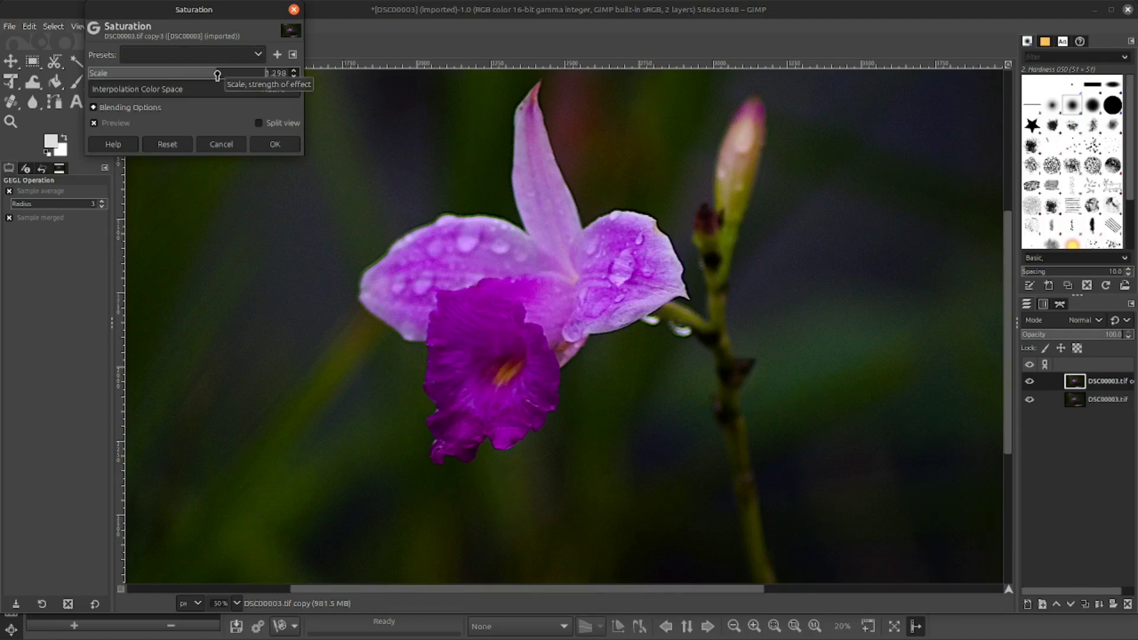
{"action": "mouse_move", "coordinate": [217, 76]}
{"action": "left_mouse_down"}
{"action": "mouse_move", "coordinate": [199, 75]}
{"action": "mouse_move", "coordinate": [229, 74]}
{"action": "mouse_move", "coordinate": [199, 72]}
{"action": "left_mouse_up"}
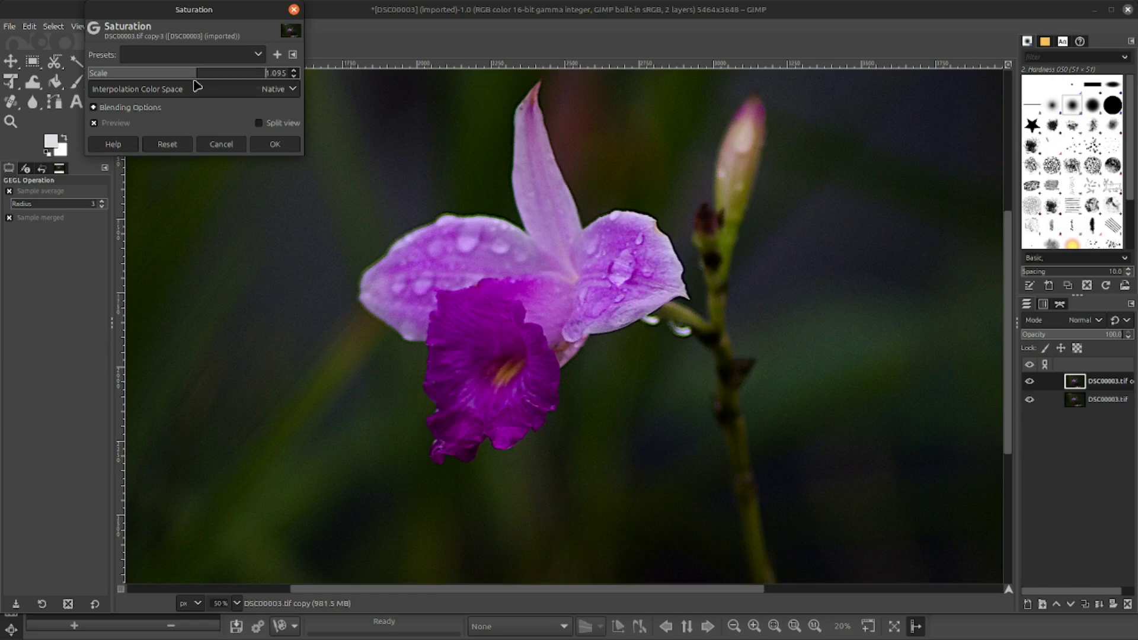
{"action": "left_click", "coordinate": [94, 124]}
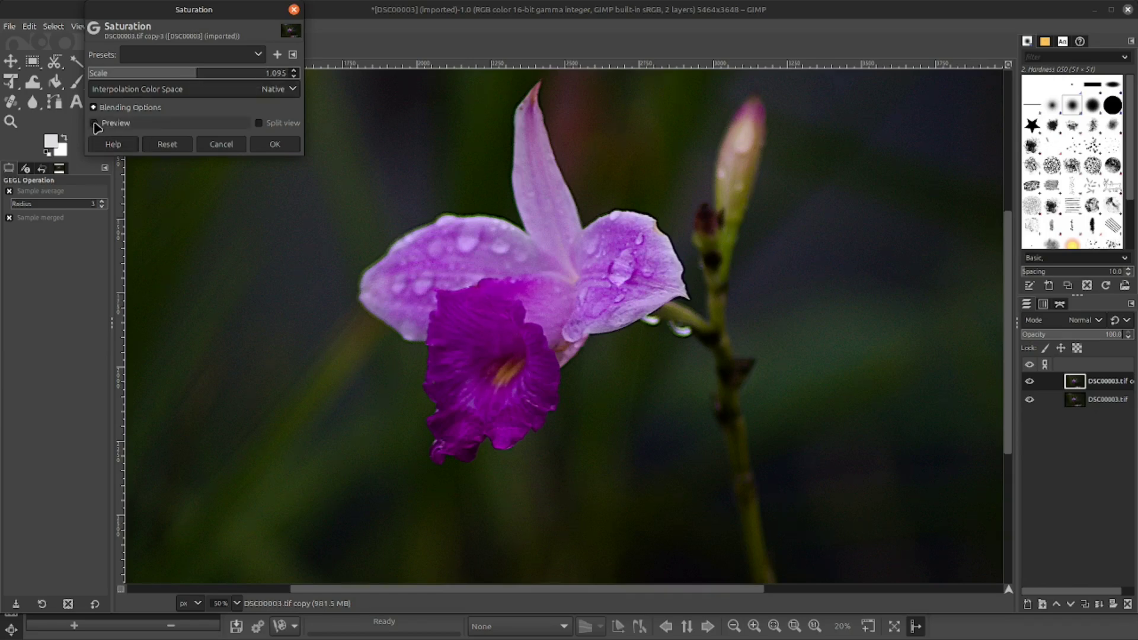
{"action": "left_click", "coordinate": [95, 124]}
{"action": "left_click", "coordinate": [94, 124]}
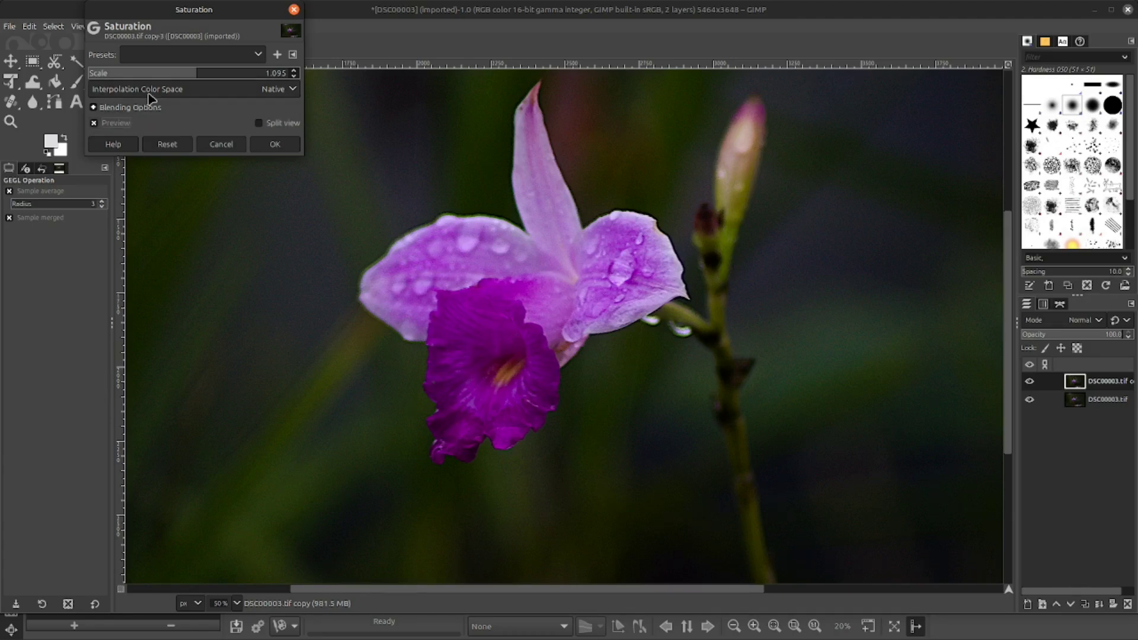
{"action": "left_click", "coordinate": [198, 74]}
{"action": "left_click_drag", "start_coordinate": [199, 77], "coordinate": [207, 77]}
Step: Compare the saturation adjustment using split view and the original layer, and apply it to the duplicated layer
{"action": "left_click", "coordinate": [259, 123]}
{"action": "left_click", "coordinate": [259, 124]}
{"action": "left_click", "coordinate": [259, 123]}
{"action": "left_click", "coordinate": [259, 124]}
{"action": "left_click", "coordinate": [1030, 381]}
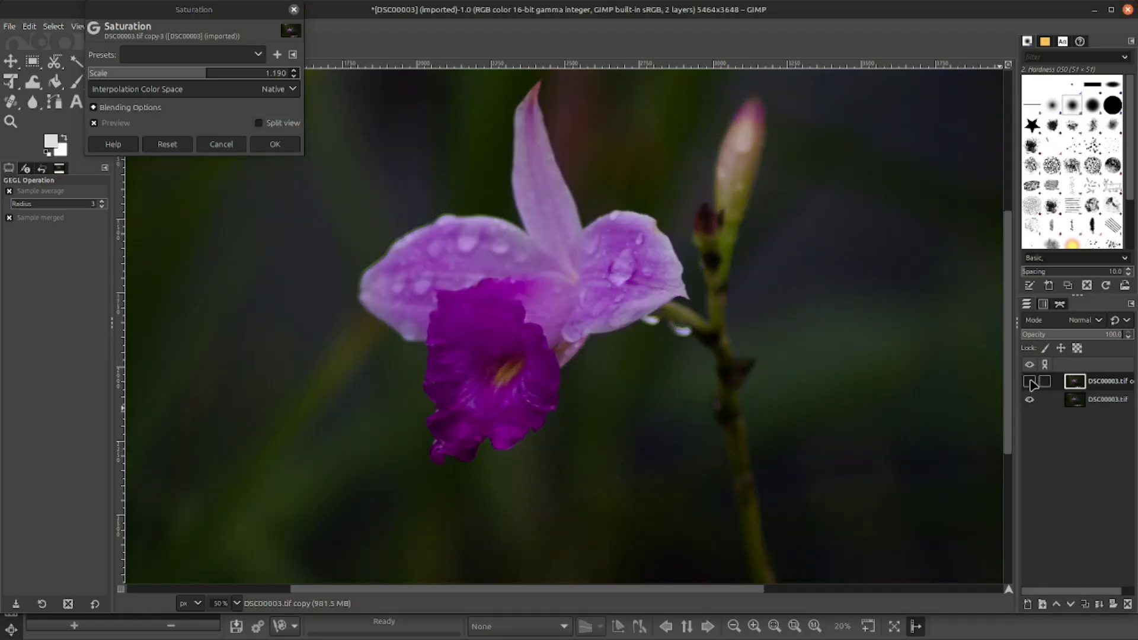
{"action": "left_click", "coordinate": [1030, 381]}
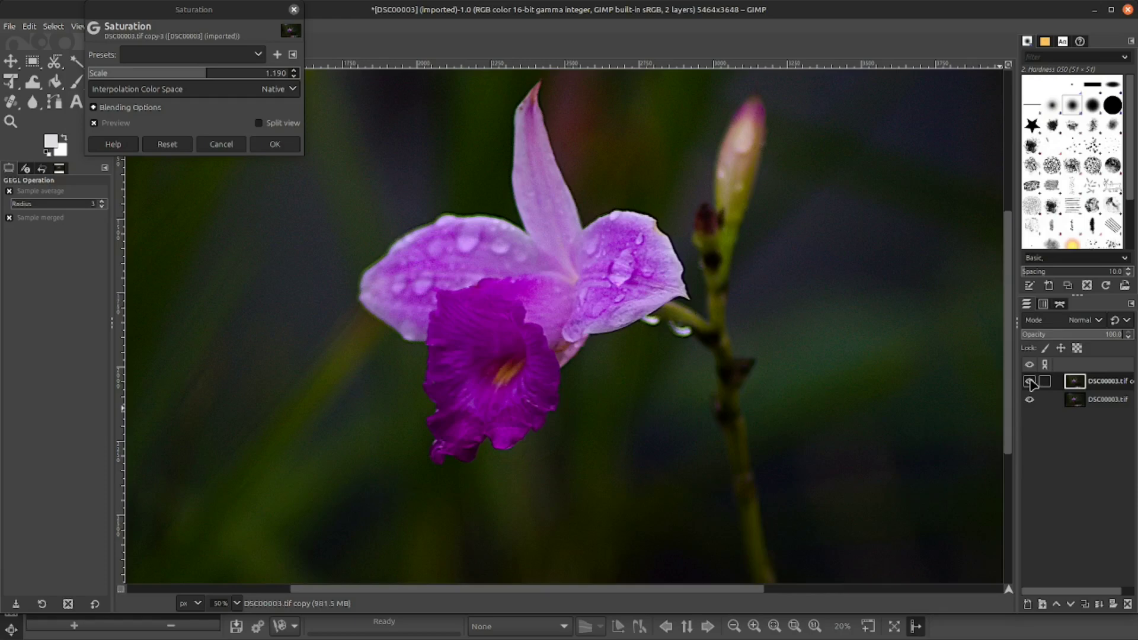
{"action": "left_click", "coordinate": [1030, 382]}
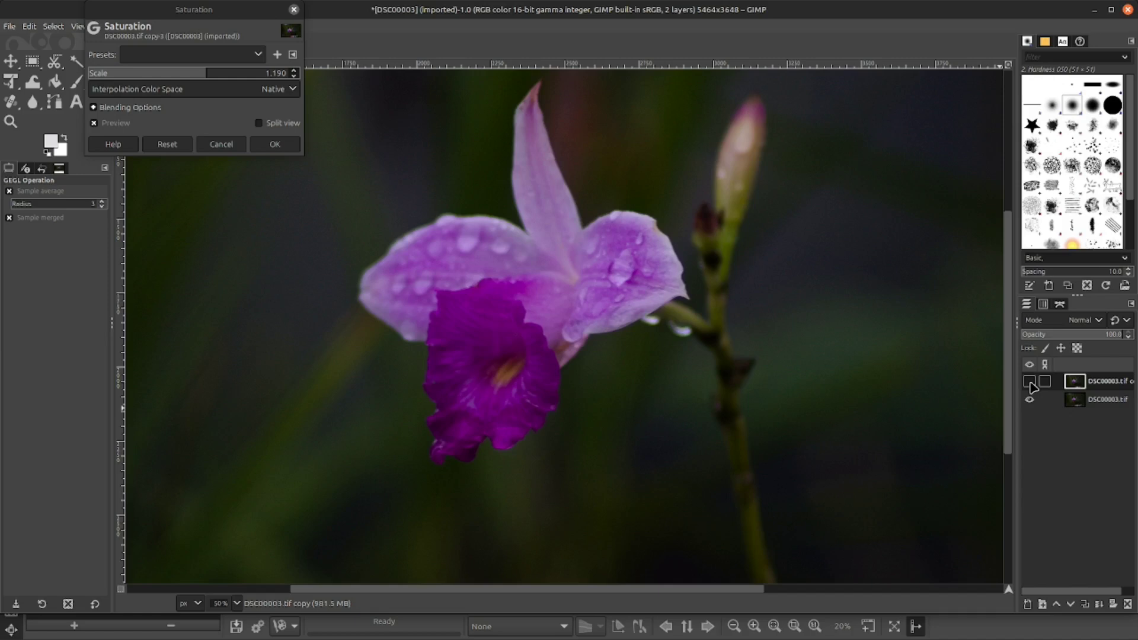
{"action": "left_click", "coordinate": [1030, 381]}
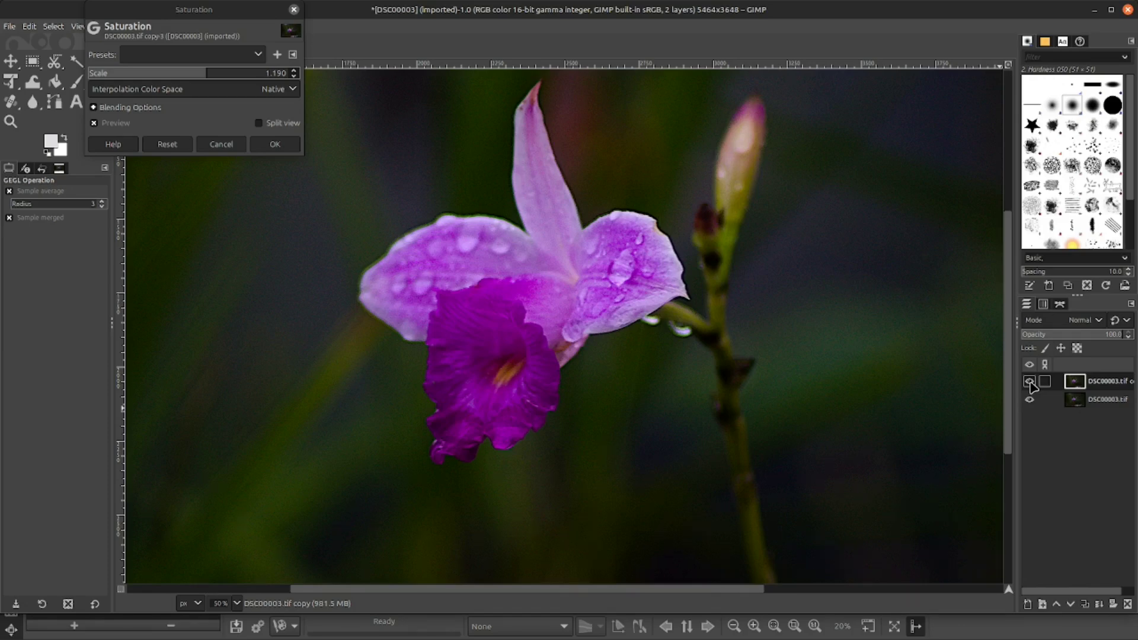
{"action": "left_click", "coordinate": [1029, 381]}
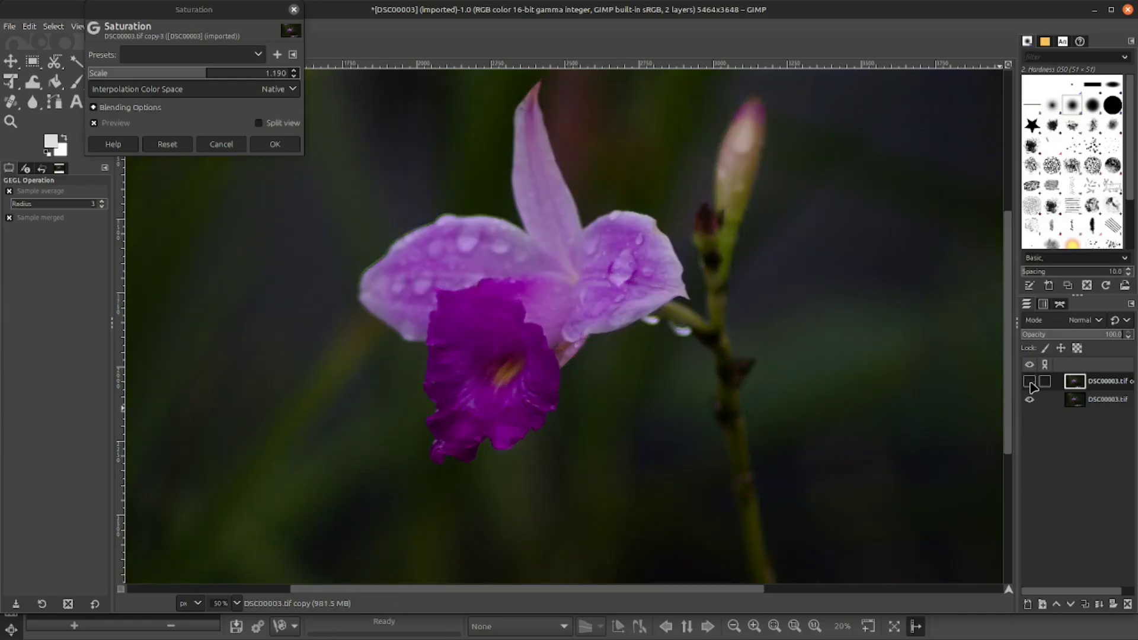
{"action": "left_click", "coordinate": [1029, 381]}
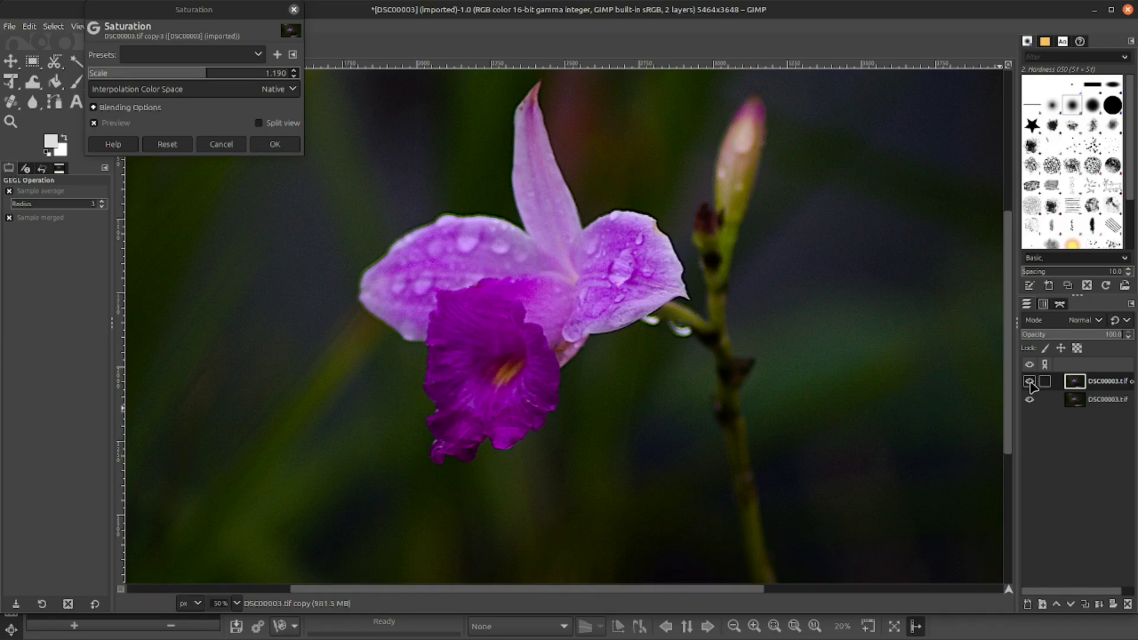
{"action": "left_click", "coordinate": [275, 148]}
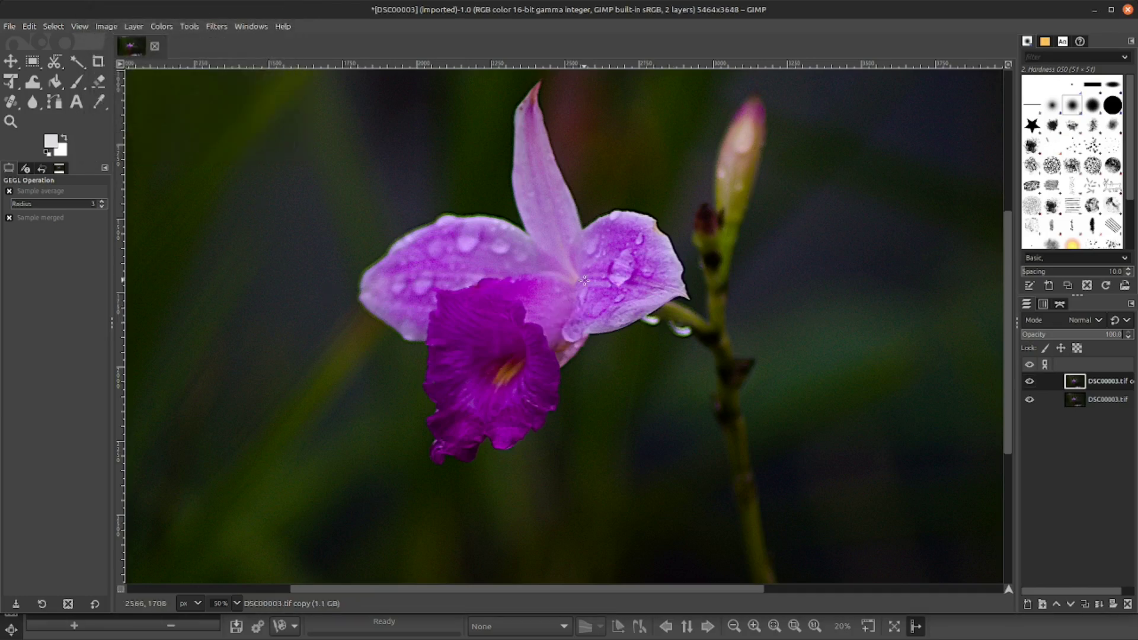
Step: Apply an Exposure adjustment of 0.357 to the duplicated layer, leaving the black level at 0.000
{"action": "scroll", "coordinate": [585, 280], "scroll_direction": "down", "scroll_amount": 1}
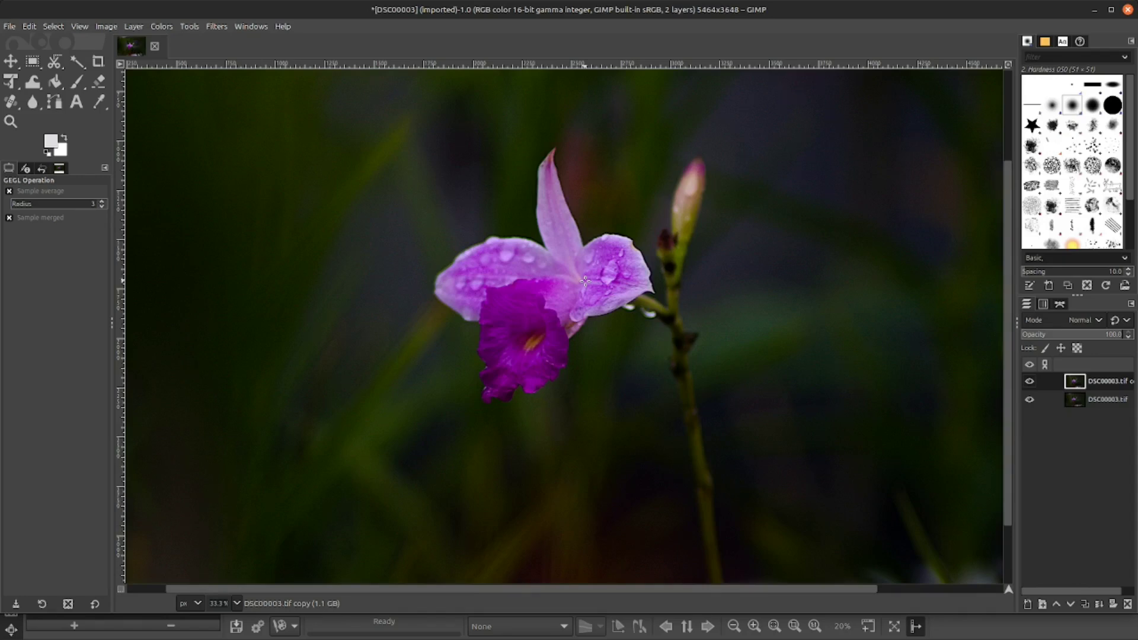
{"action": "left_click", "coordinate": [169, 27]}
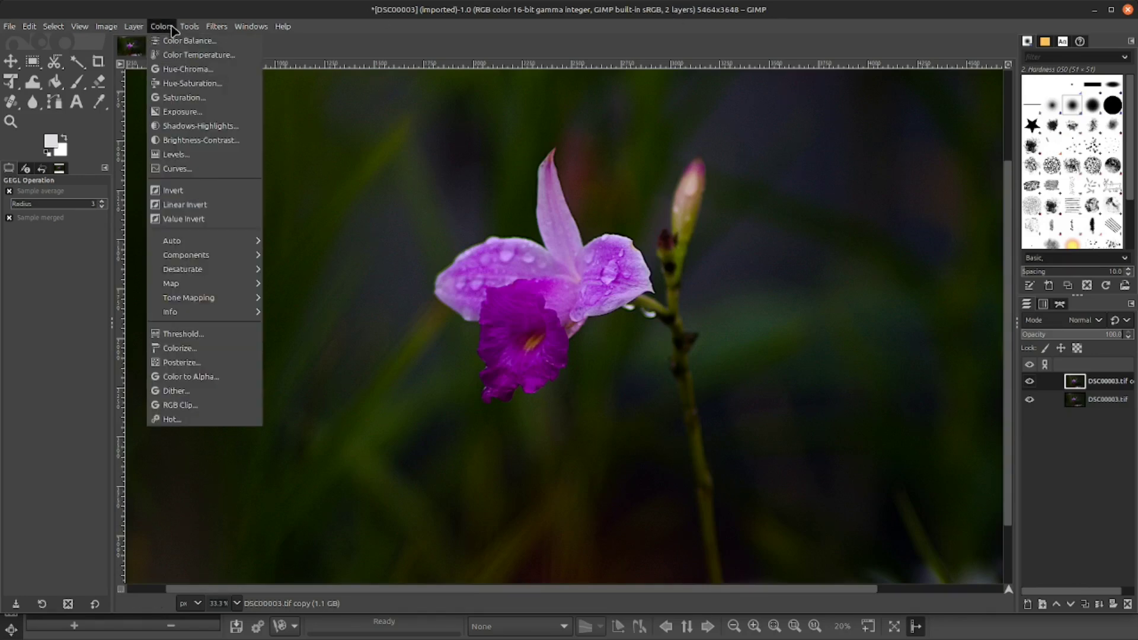
{"action": "left_click", "coordinate": [193, 114]}
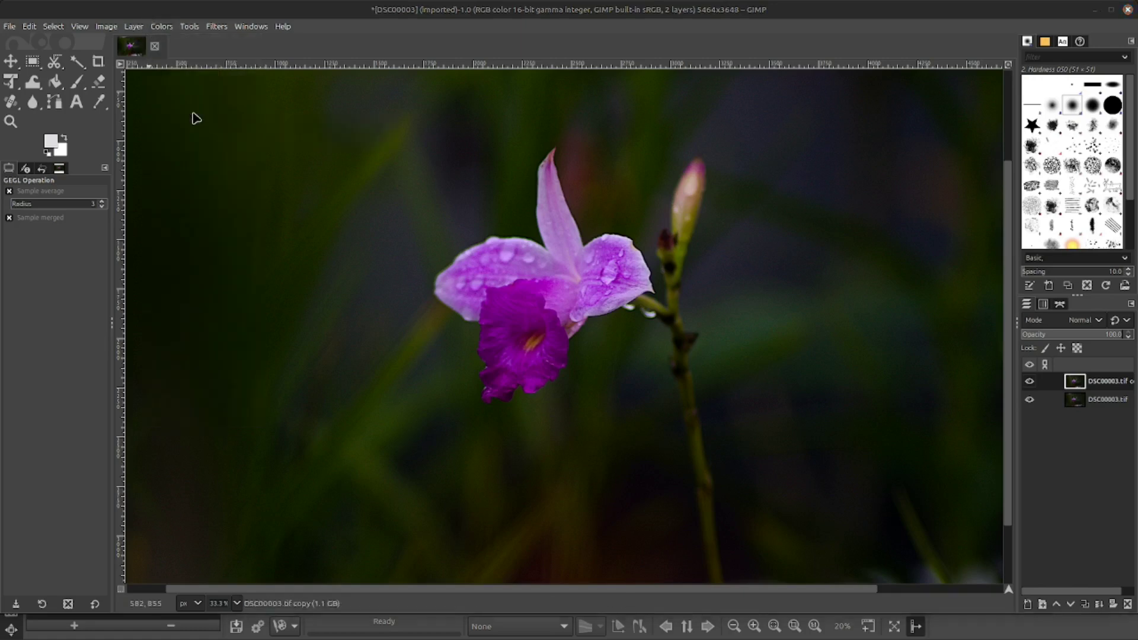
{"action": "left_click_drag", "start_coordinate": [186, 90], "coordinate": [189, 87]}
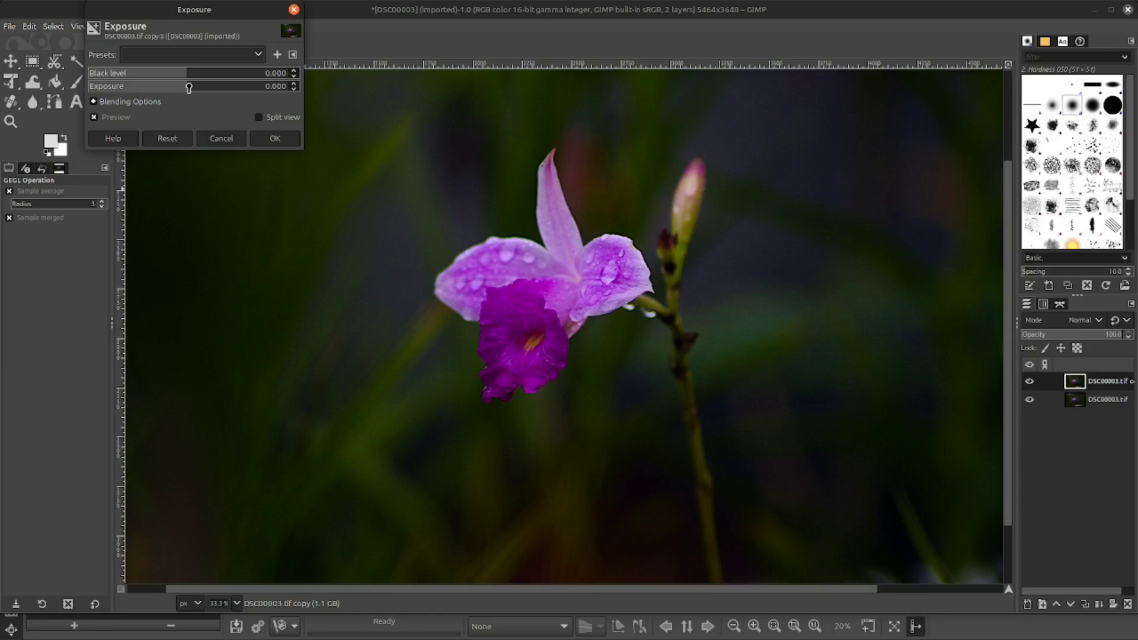
{"action": "left_click_drag", "start_coordinate": [188, 88], "coordinate": [192, 88]}
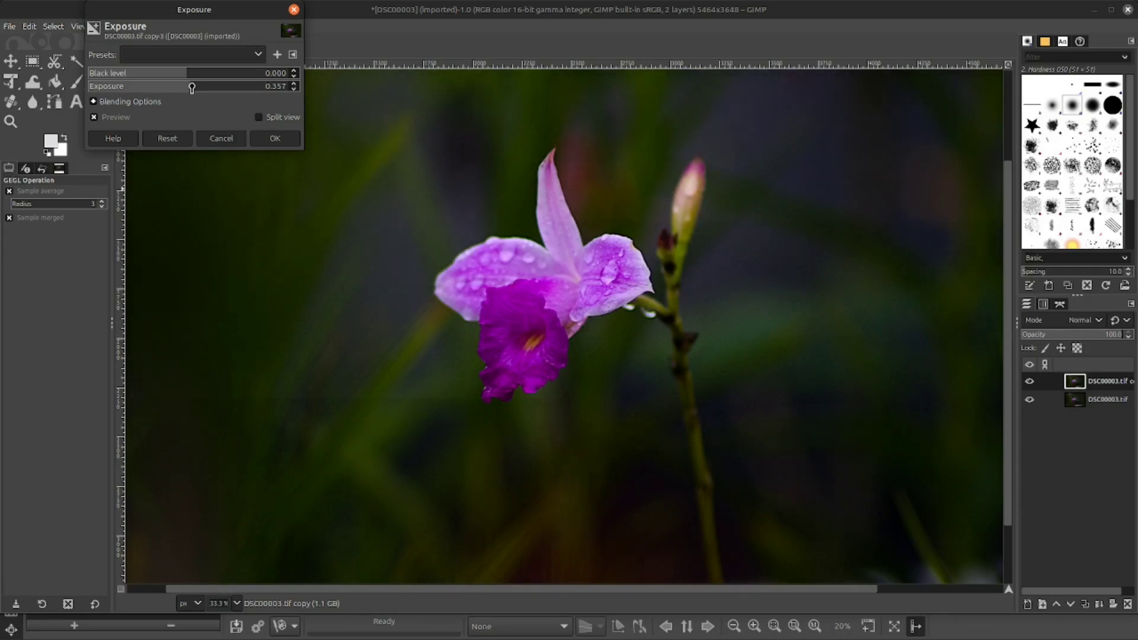
{"action": "left_click", "coordinate": [273, 140]}
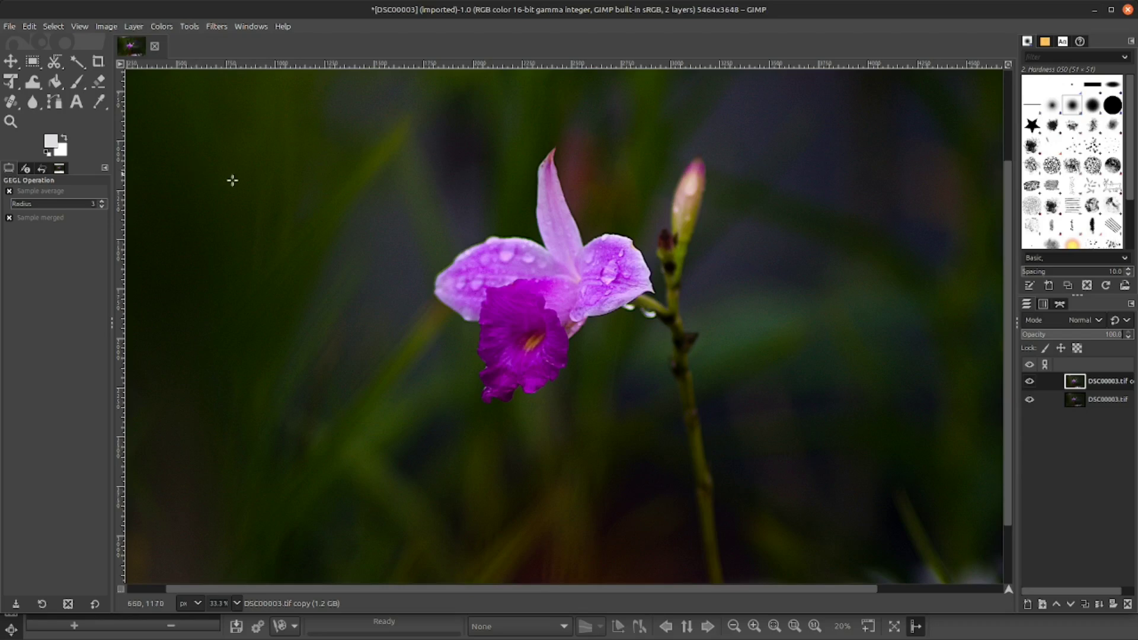
Step: Inspect the orchid up close and compare the fully adjusted duplicated layer with the original
{"action": "scroll", "coordinate": [708, 284], "scroll_direction": "up", "scroll_amount": 3}
{"action": "scroll", "coordinate": [707, 284], "scroll_direction": "down", "scroll_amount": 3}
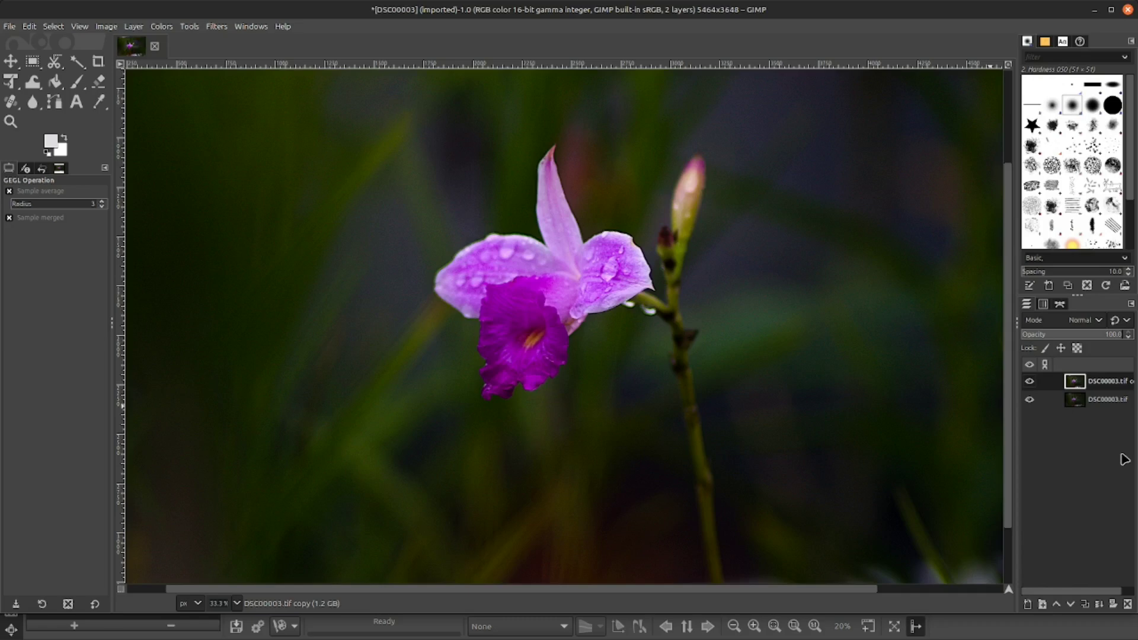
{"action": "left_click", "coordinate": [1029, 382]}
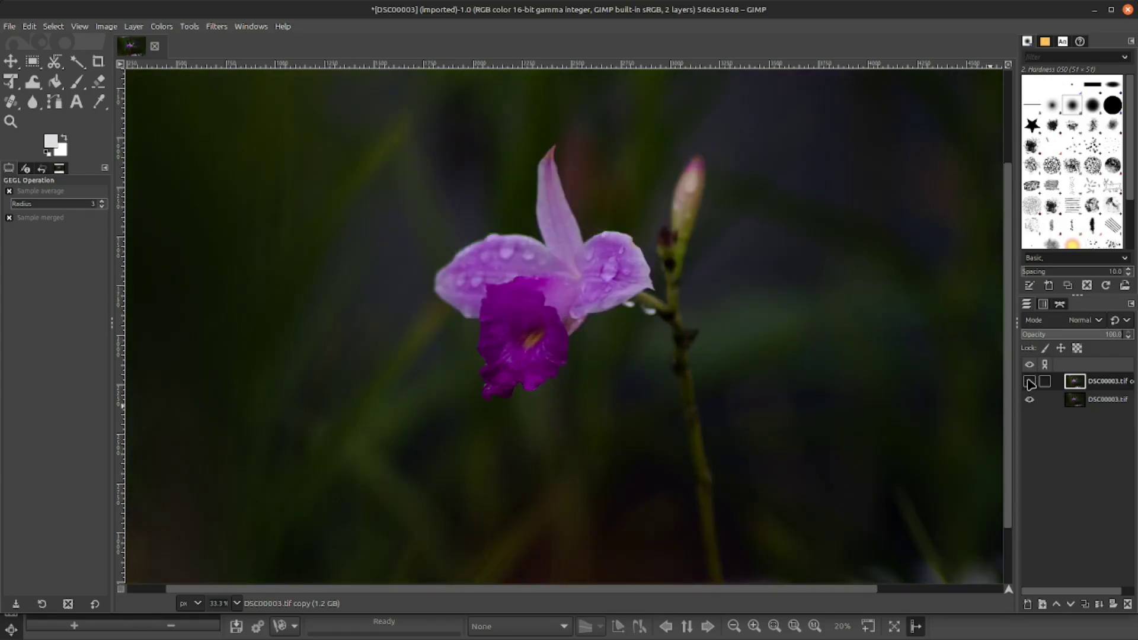
{"action": "left_click", "coordinate": [1028, 383]}
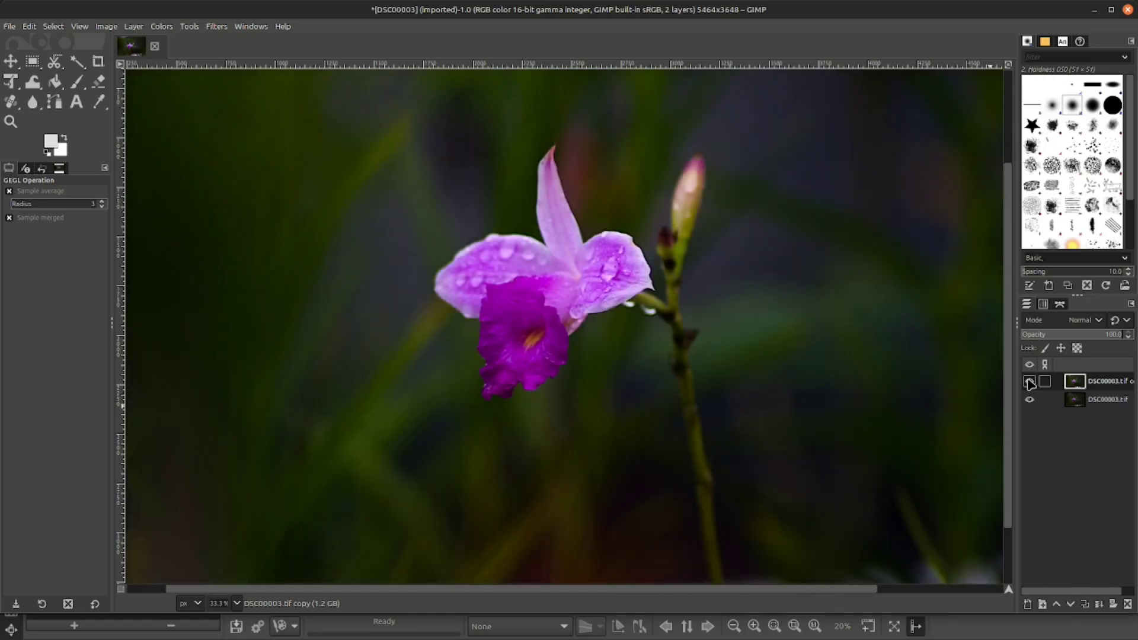
{"action": "left_click", "coordinate": [1029, 382]}
Step: Start exporting the edited photo to the Desktop folder and name the file Orchid
{"action": "left_click", "coordinate": [10, 27]}
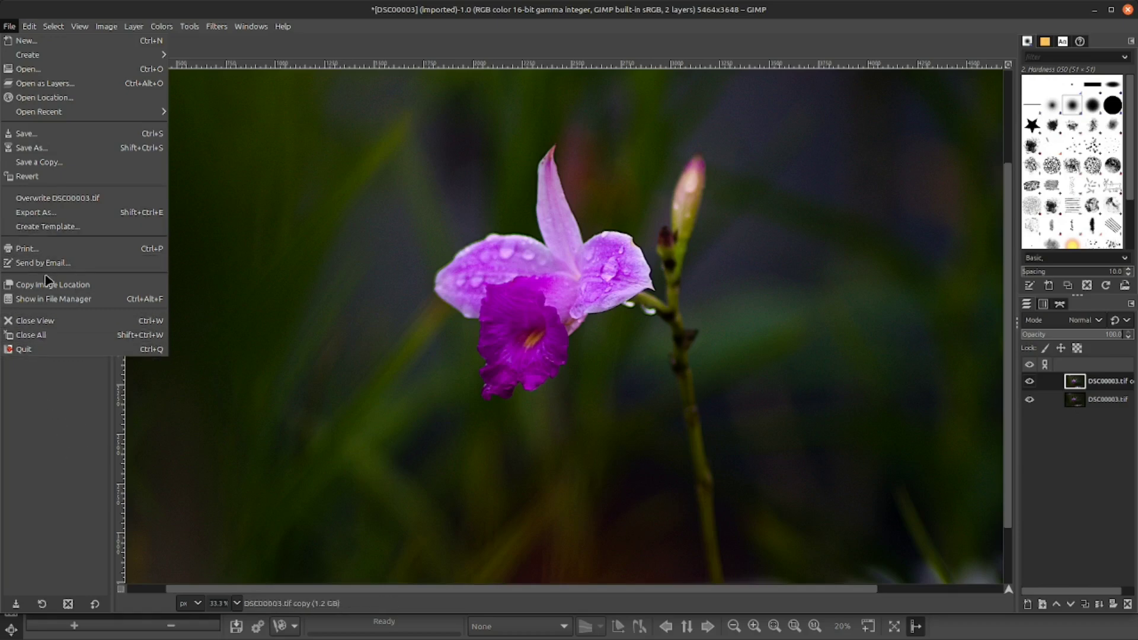
{"action": "left_click", "coordinate": [40, 213]}
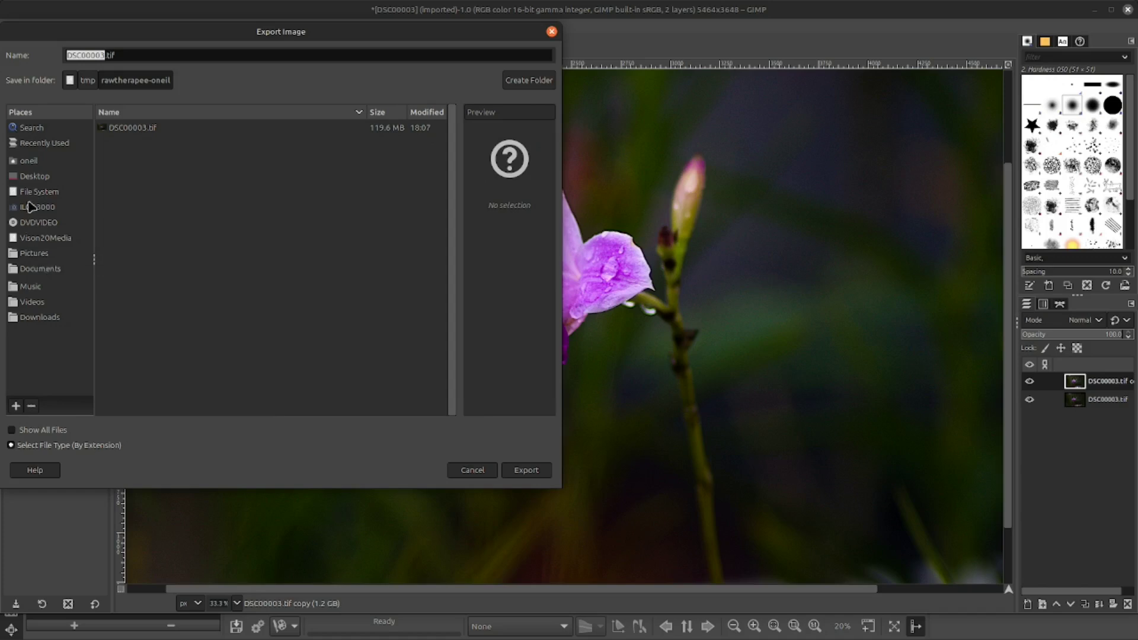
{"action": "left_click", "coordinate": [46, 177]}
{"action": "left_click", "coordinate": [136, 56]}
{"action": "key", "text": "BackSpace"}
{"action": "key", "text": "BackSpace"}
{"action": "key", "text": "BackSpace"}
{"action": "key", "text": "BackSpace"}
{"action": "key", "text": "BackSpace"}
{"action": "key", "text": "BackSpace"}
{"action": "key", "text": "BackSpace"}
{"action": "key", "text": "BackSpace"}
{"action": "key", "text": "BackSpace"}
{"action": "key", "text": "BackSpace"}
{"action": "key", "text": "BackSpace"}
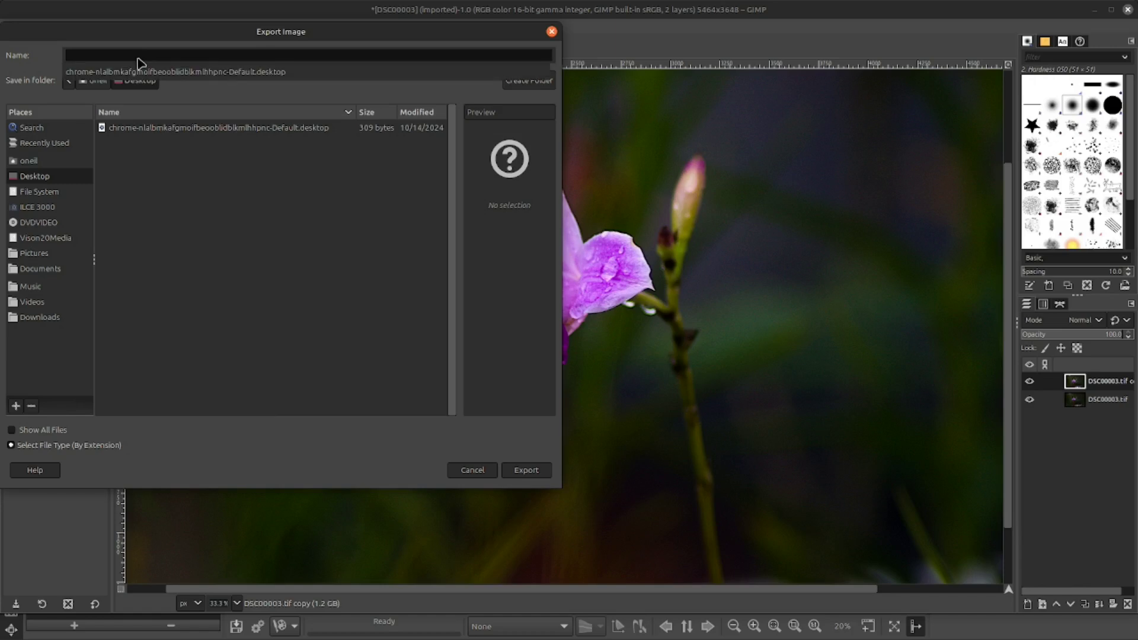
{"action": "type", "text": "Orchid"}
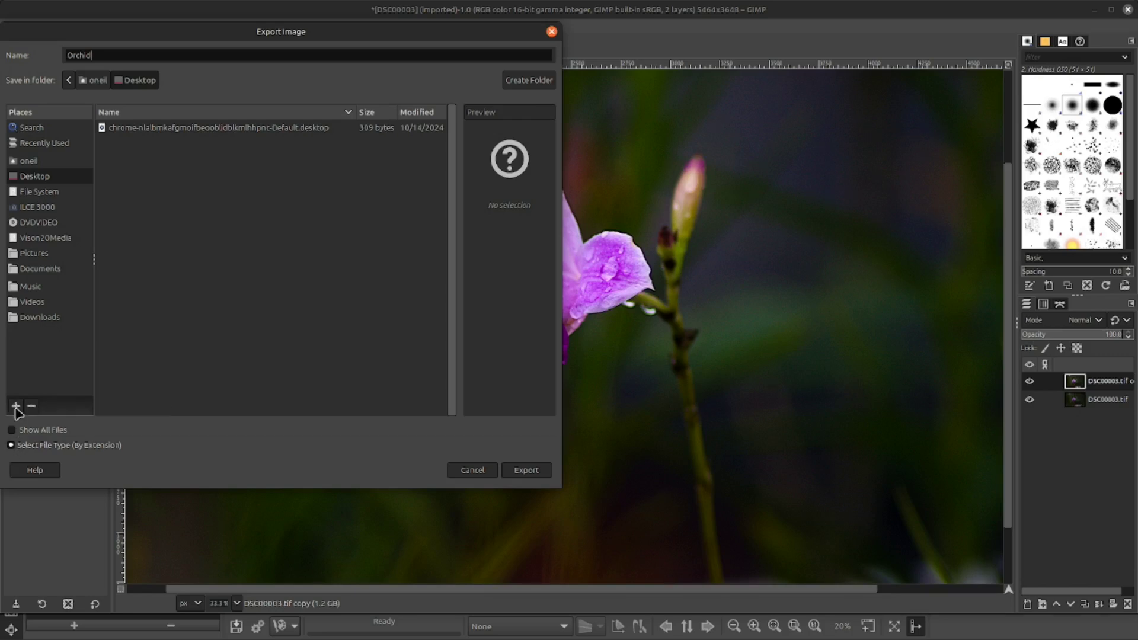
Step: Choose JPEG image as the file type for Orchid.jpg, raise the JPEG quality above 90, and export it
{"action": "left_click", "coordinate": [25, 445]}
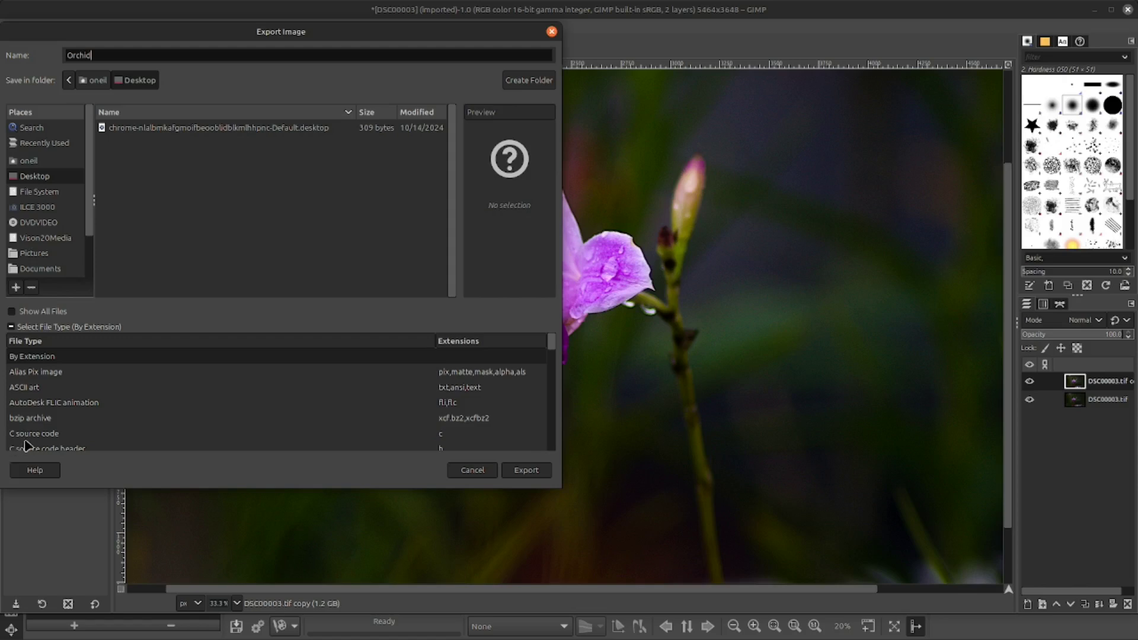
{"action": "scroll", "coordinate": [63, 394], "scroll_direction": "down", "scroll_amount": 3}
{"action": "scroll", "coordinate": [64, 392], "scroll_direction": "down", "scroll_amount": 2}
{"action": "scroll", "coordinate": [63, 393], "scroll_direction": "down", "scroll_amount": 2}
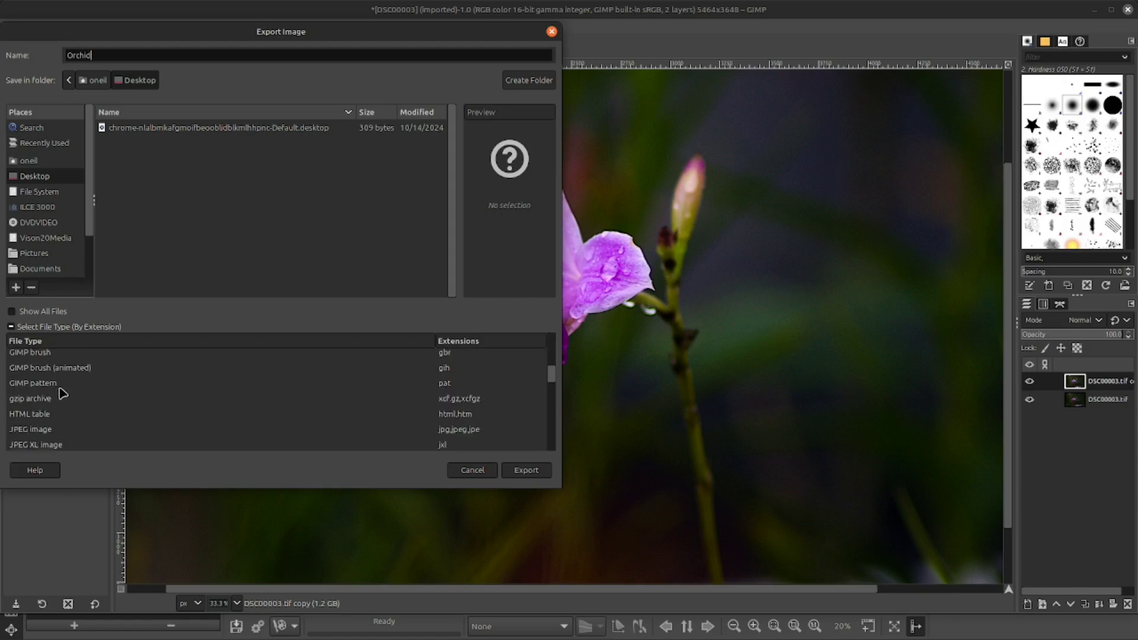
{"action": "scroll", "coordinate": [62, 393], "scroll_direction": "down", "scroll_amount": 1}
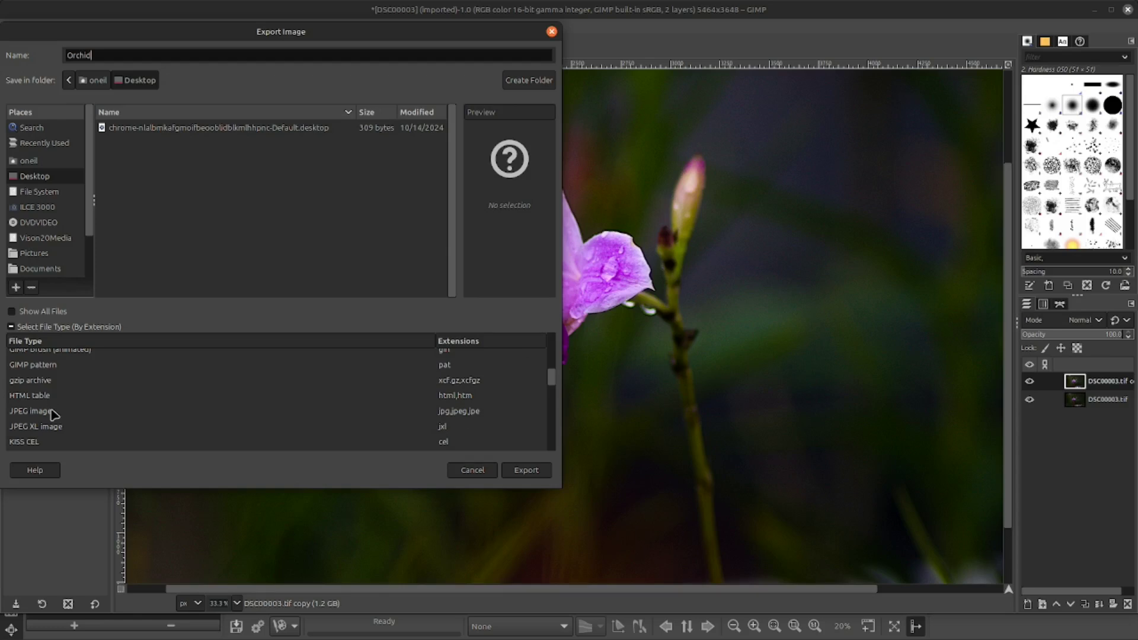
{"action": "left_click", "coordinate": [53, 411]}
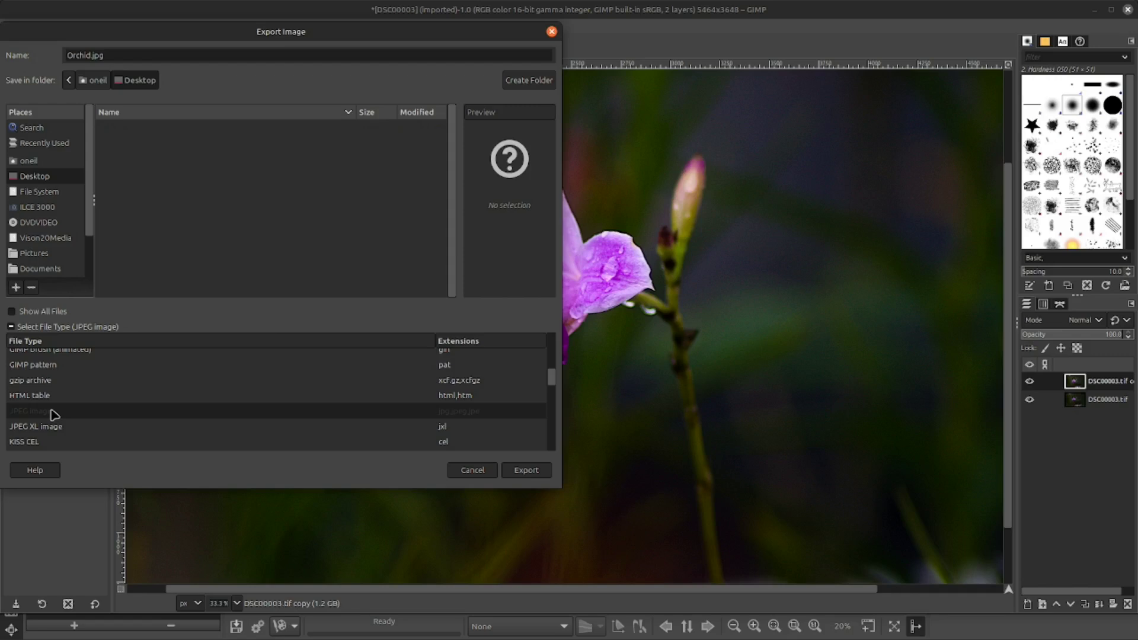
{"action": "left_click", "coordinate": [524, 471]}
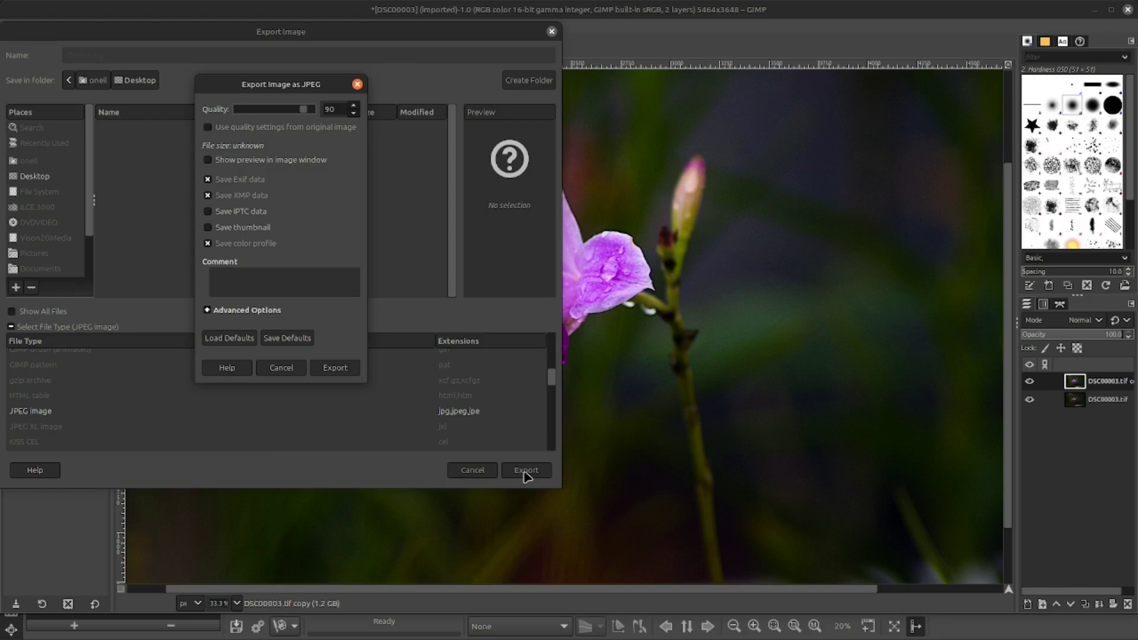
{"action": "left_click_drag", "start_coordinate": [303, 111], "coordinate": [314, 115]}
{"action": "left_click", "coordinate": [338, 375]}
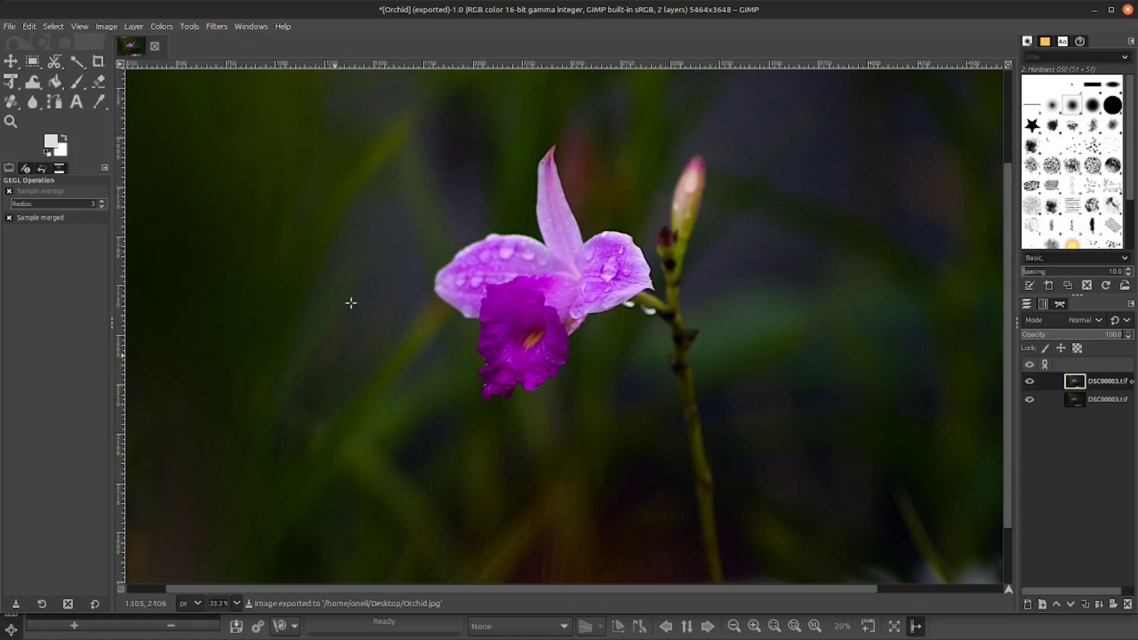
Step: Minimize GIMP and RawTherapee, view the exported Orchid.jpg from the desktop, and close the image viewer
{"action": "left_click", "coordinate": [1094, 10]}
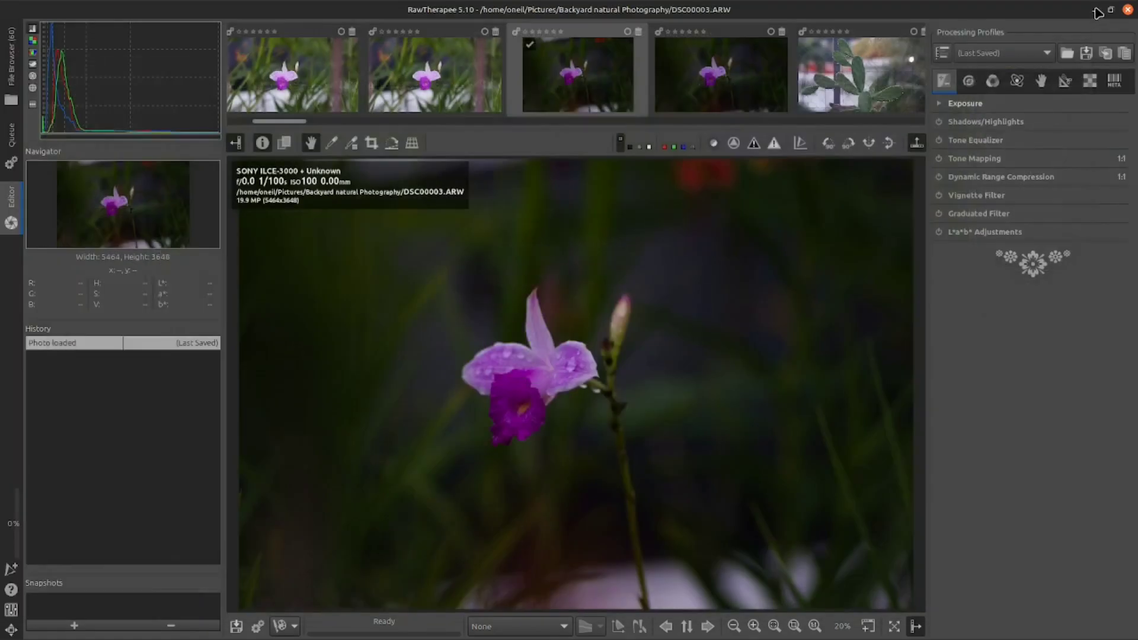
{"action": "left_click", "coordinate": [1093, 10]}
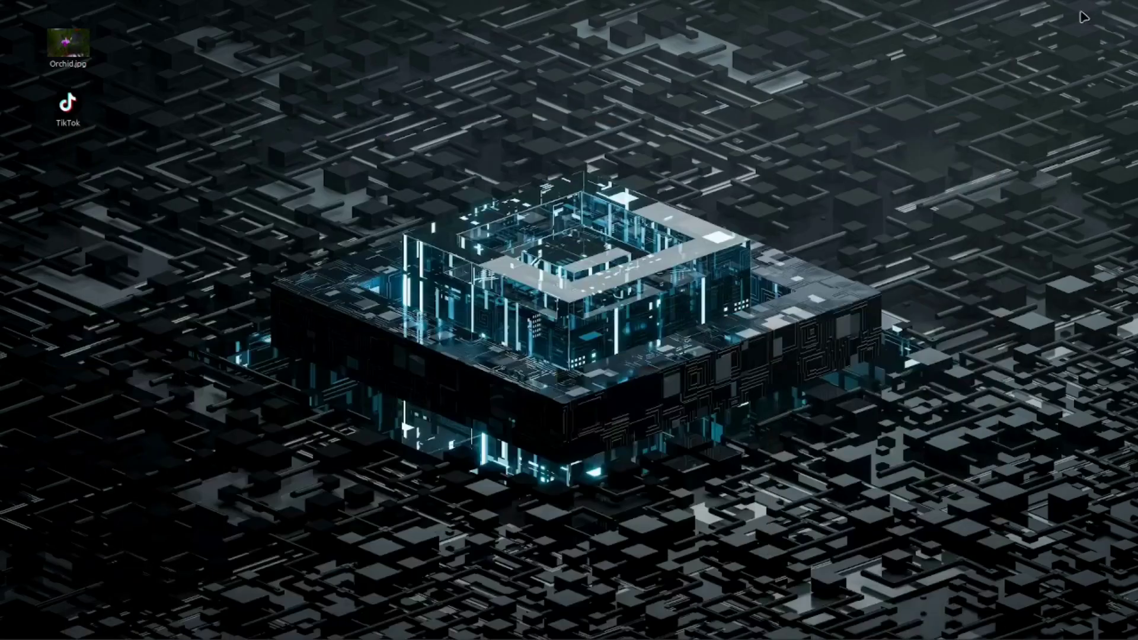
{"action": "double_click", "coordinate": [68, 43]}
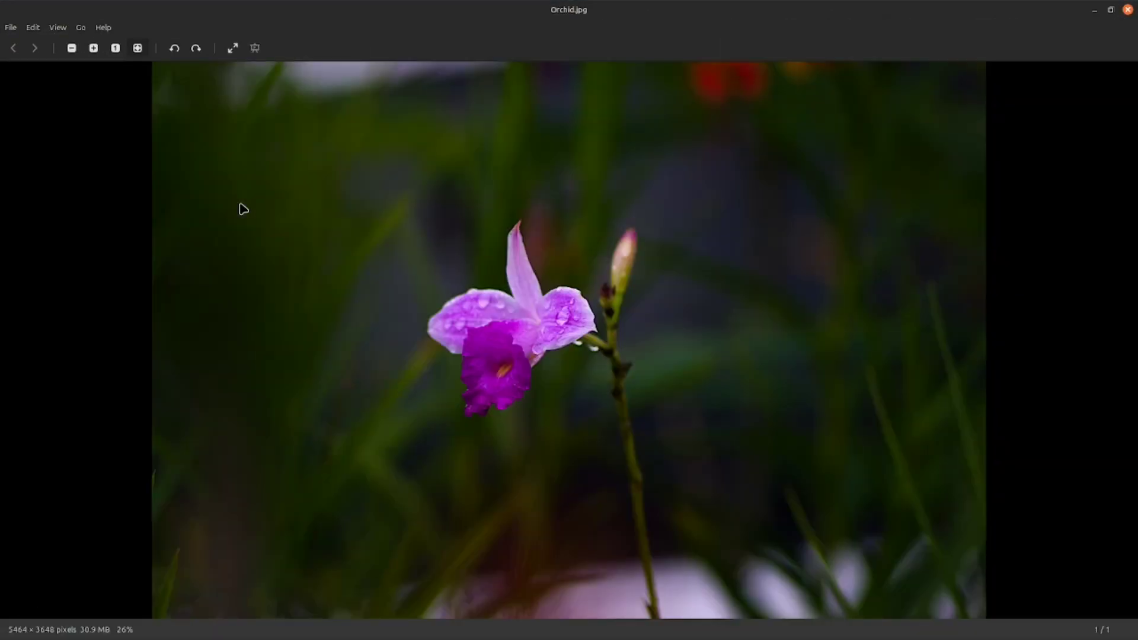
{"action": "left_click", "coordinate": [1128, 9]}
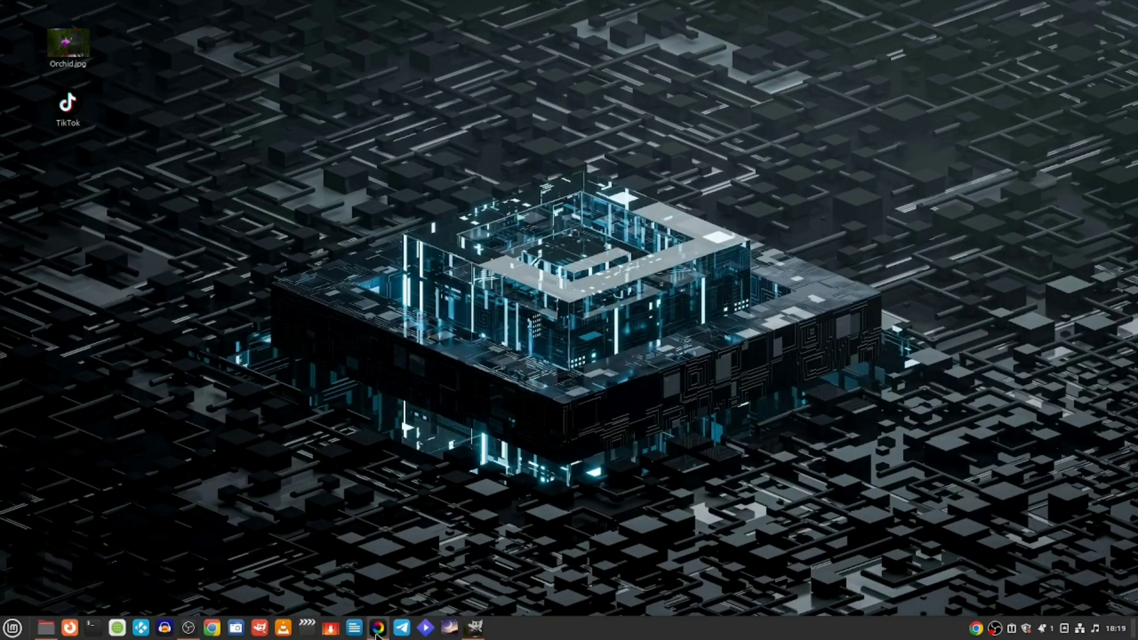
Step: Switch back to RawTherapee, open the cactus photo DSC00004.ARW in the editor, and browse further through the photo thumbnails
{"action": "mouse_move", "coordinate": [373, 634]}
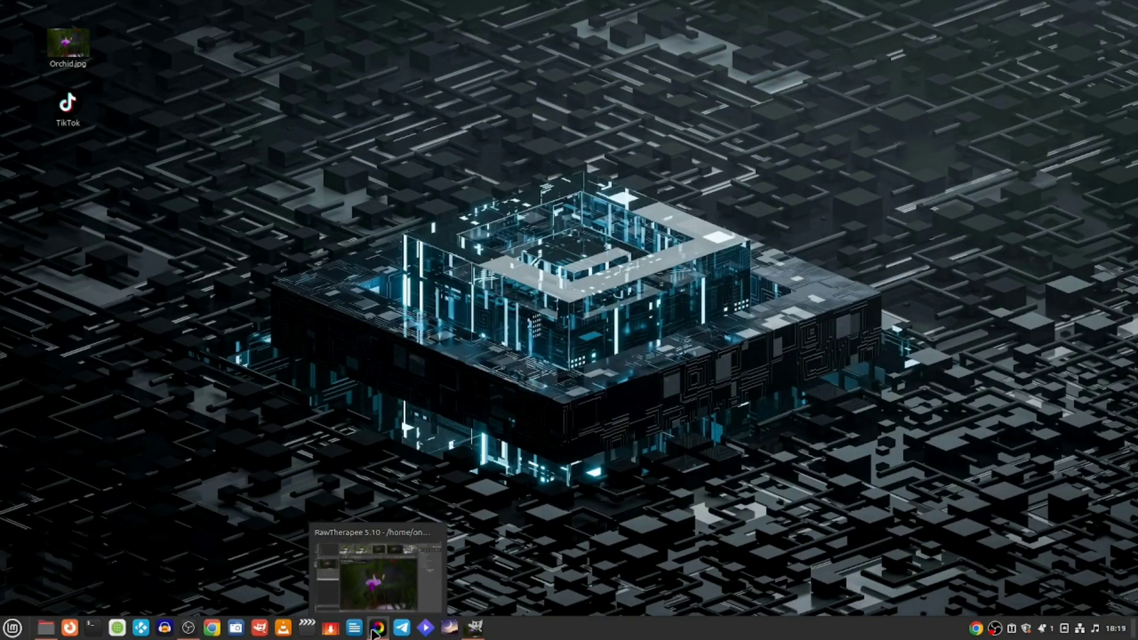
{"action": "left_click", "coordinate": [375, 631]}
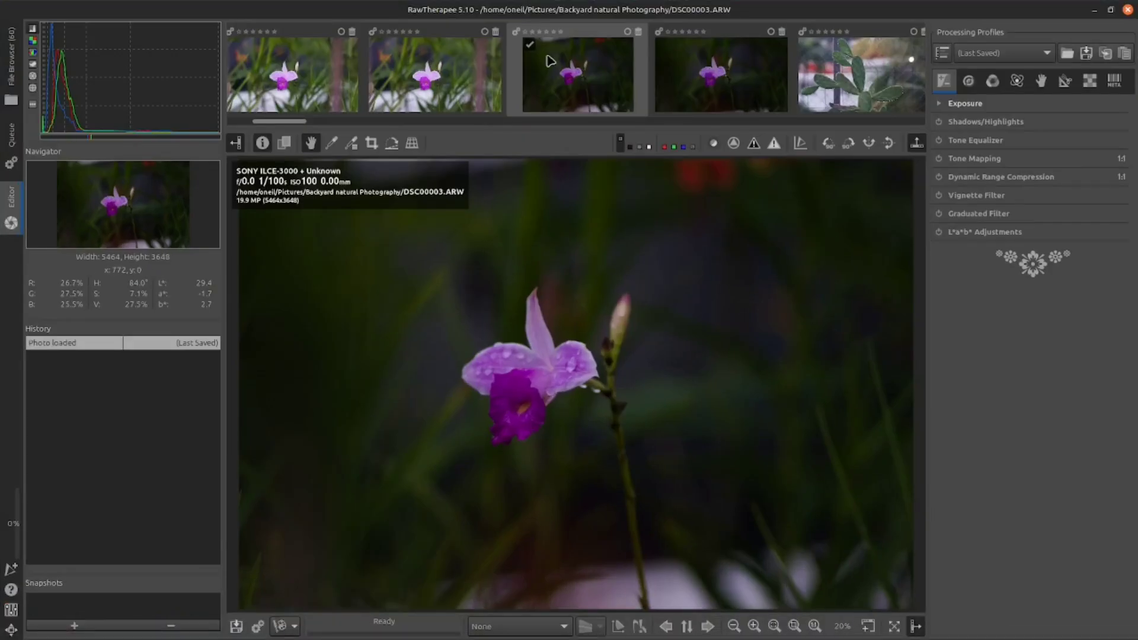
{"action": "left_click_drag", "start_coordinate": [267, 123], "coordinate": [302, 123]}
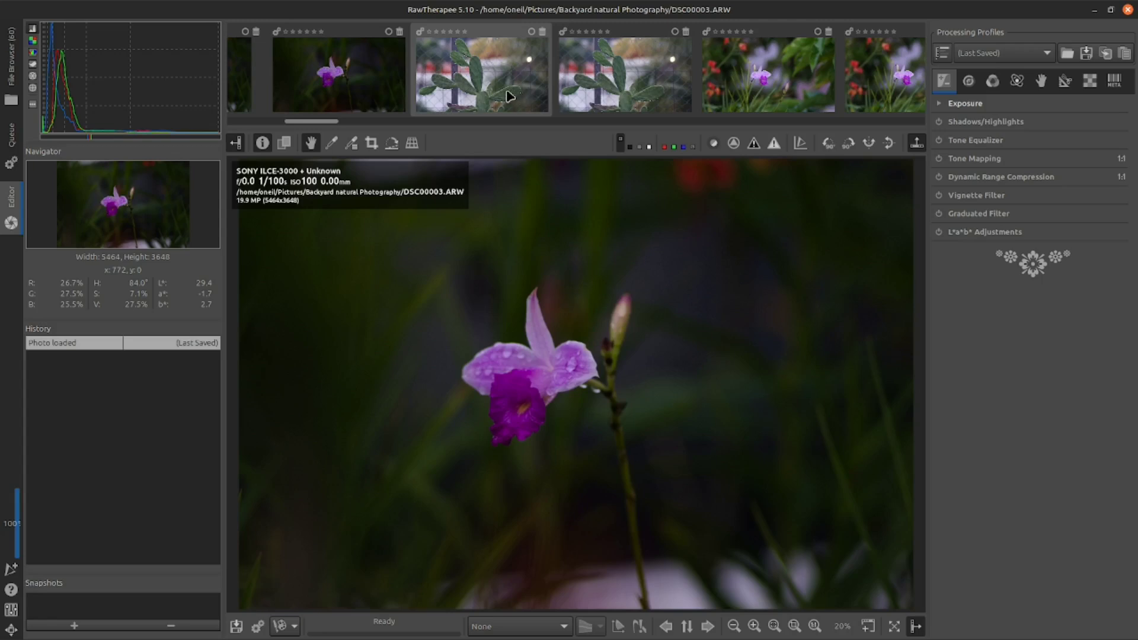
{"action": "double_click", "coordinate": [501, 89]}
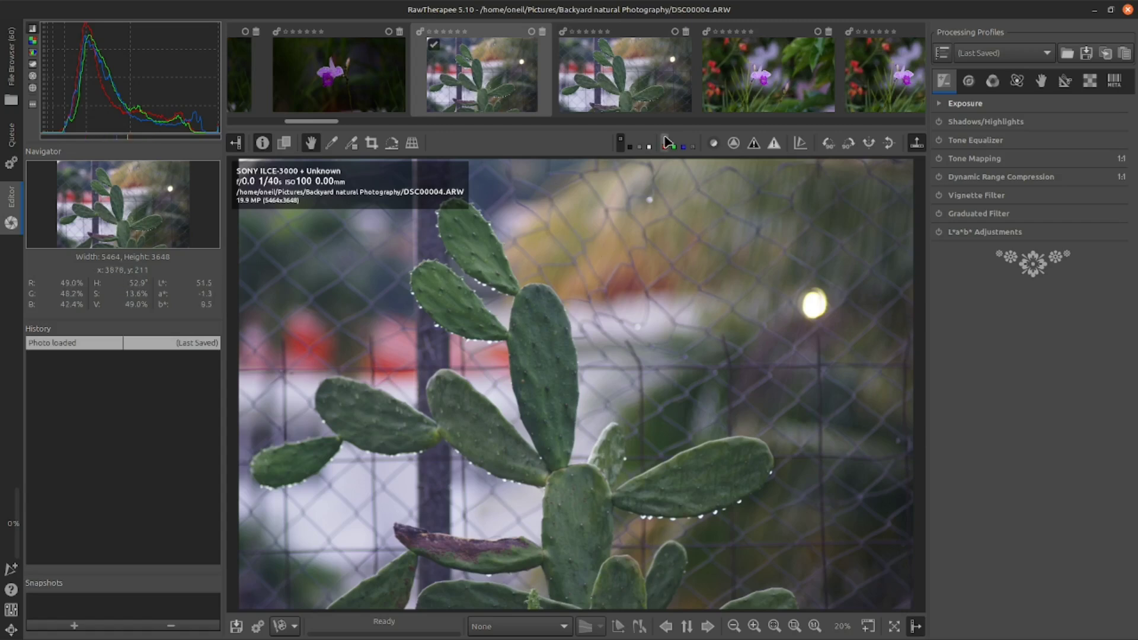
{"action": "left_click_drag", "start_coordinate": [328, 122], "coordinate": [430, 127]}
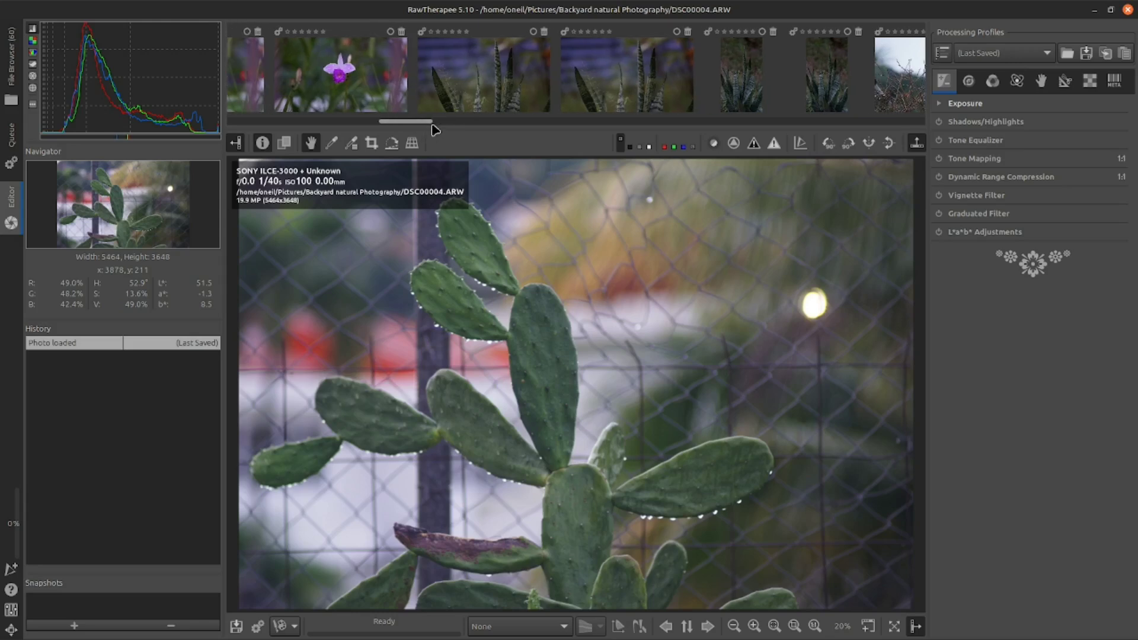
Step: View the snake plant photo DSC00008.ARW, and open the portrait shot DSC00009.ARW in the editor
{"action": "left_click", "coordinate": [505, 95]}
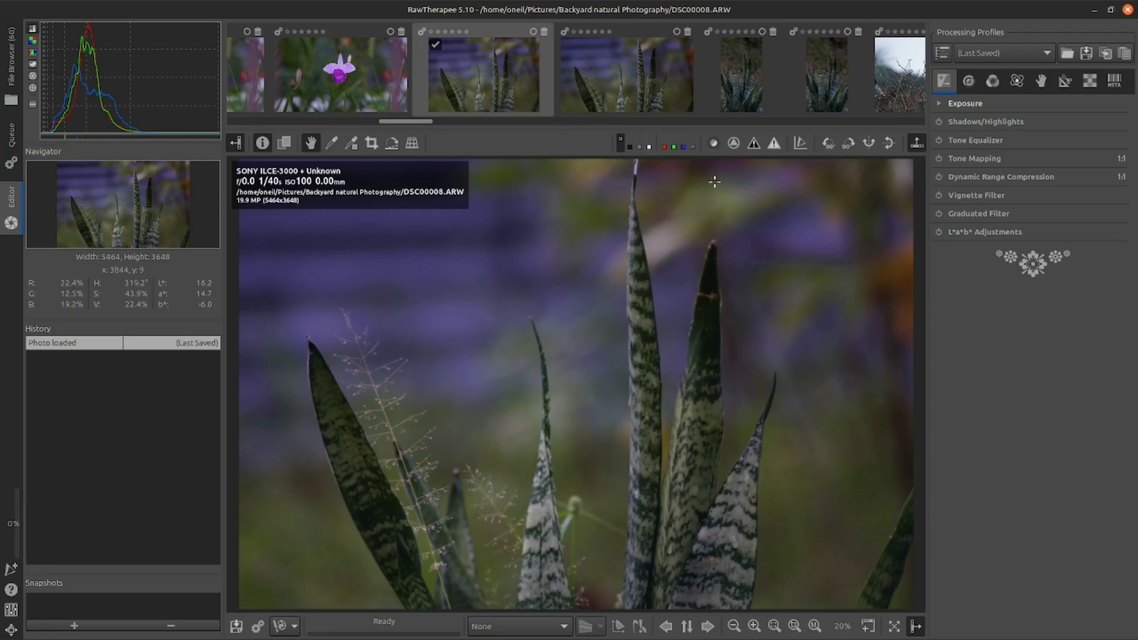
{"action": "left_click", "coordinate": [743, 97]}
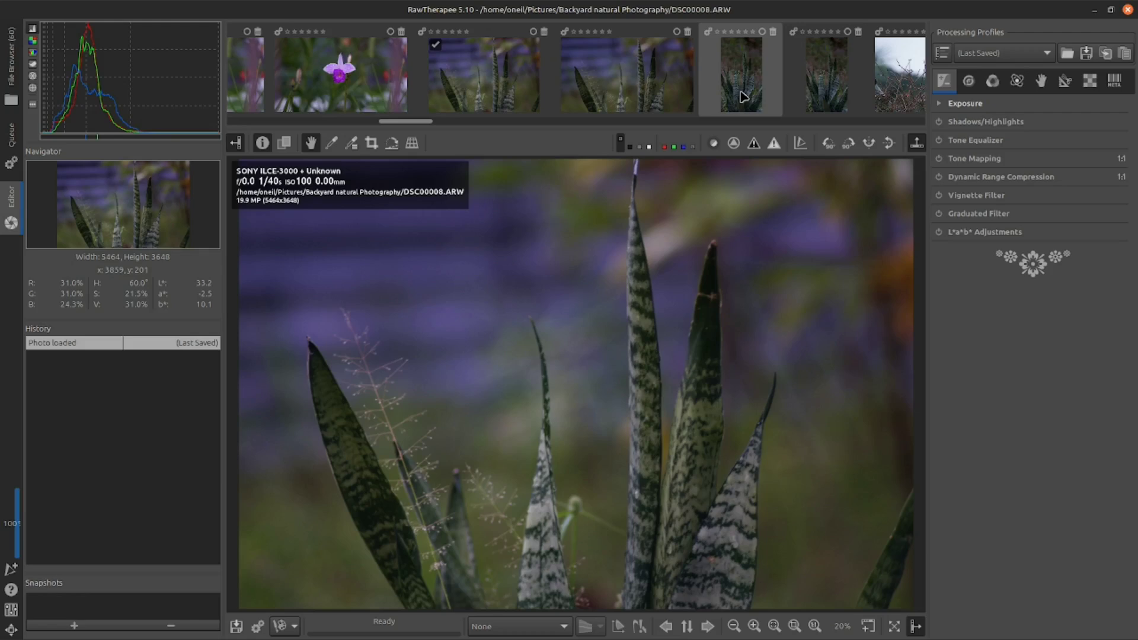
{"action": "double_click", "coordinate": [744, 96]}
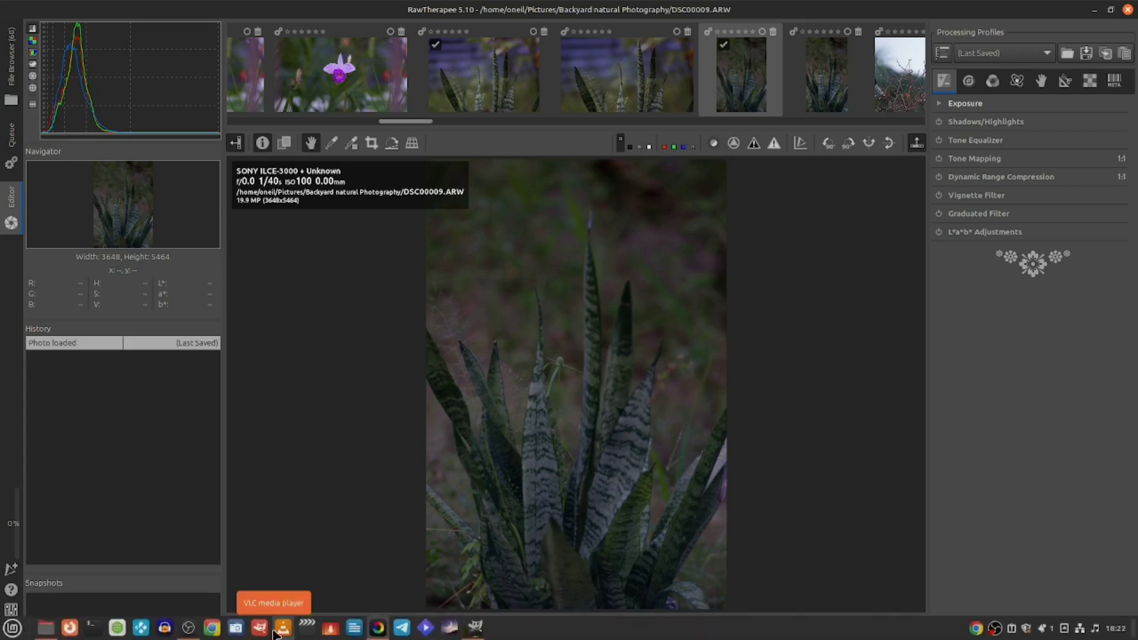
Step: Send DSC00009.ARW to GNU Image Manipulation Program and convert the imported image to the GIMP built-in sRGB profile with Relative colorimetric intent
{"action": "left_click", "coordinate": [282, 628]}
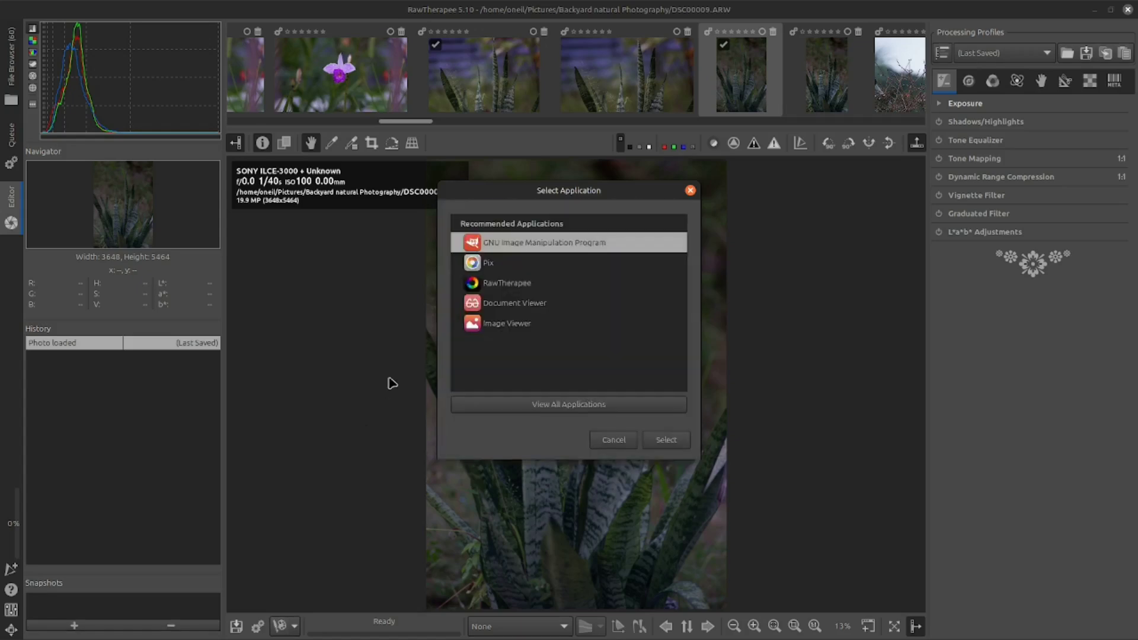
{"action": "left_click", "coordinate": [666, 439]}
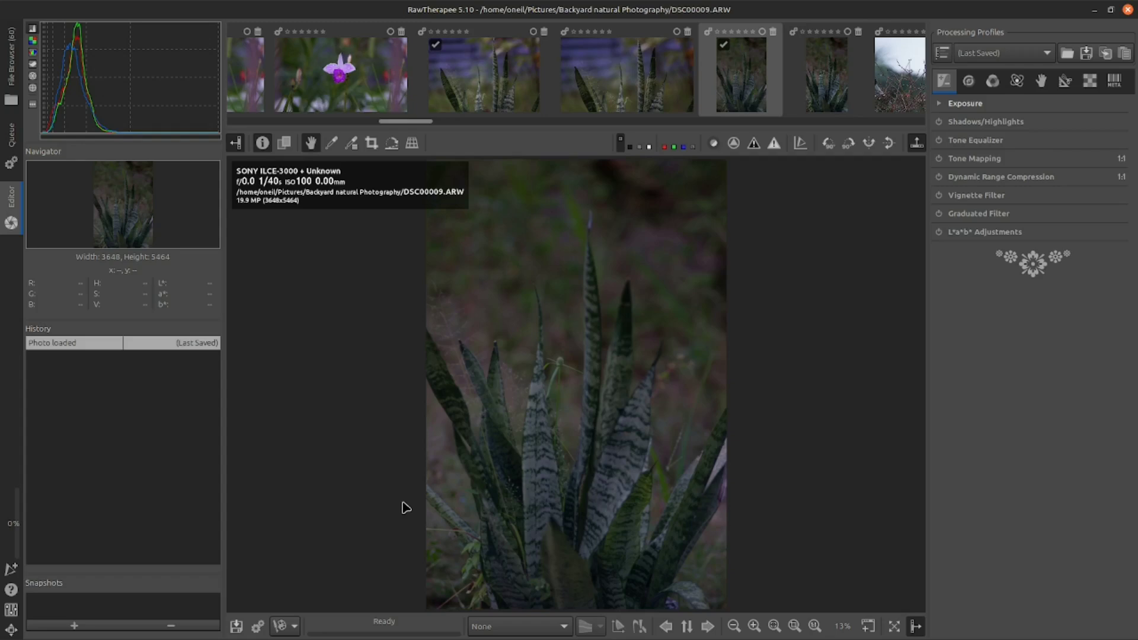
{"action": "mouse_move", "coordinate": [358, 638]}
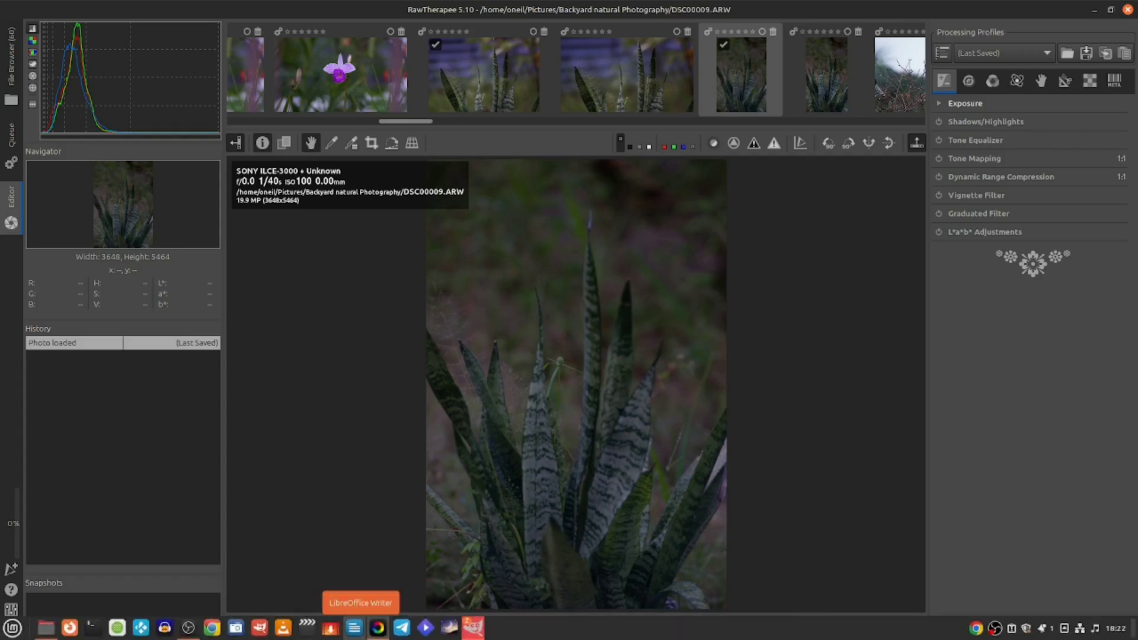
{"action": "mouse_move", "coordinate": [476, 629]}
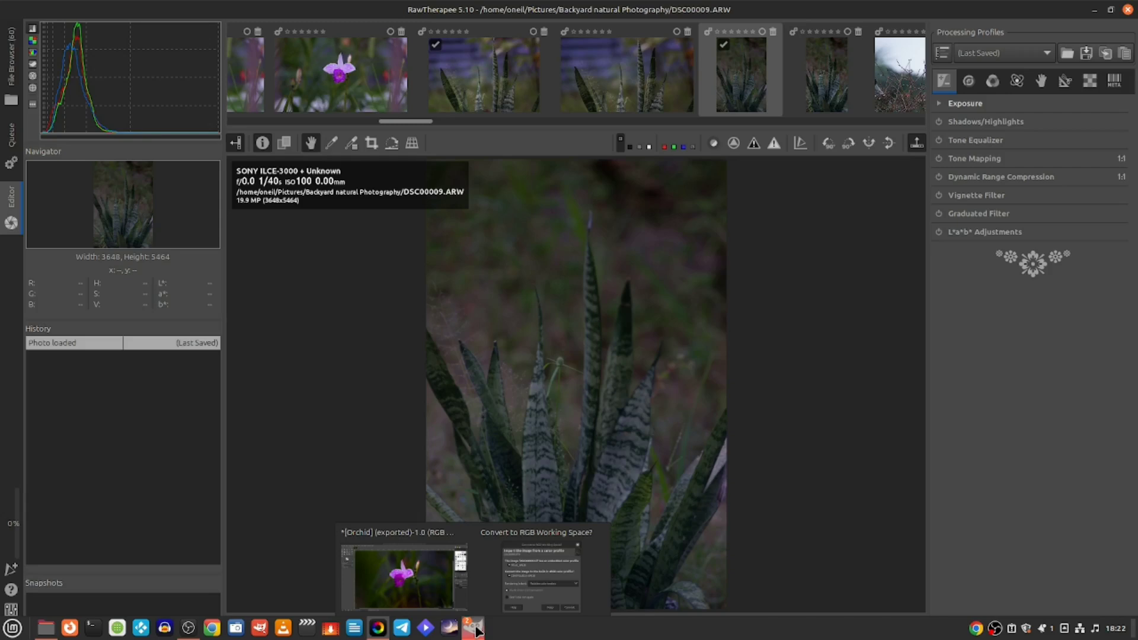
{"action": "left_click", "coordinate": [541, 575]}
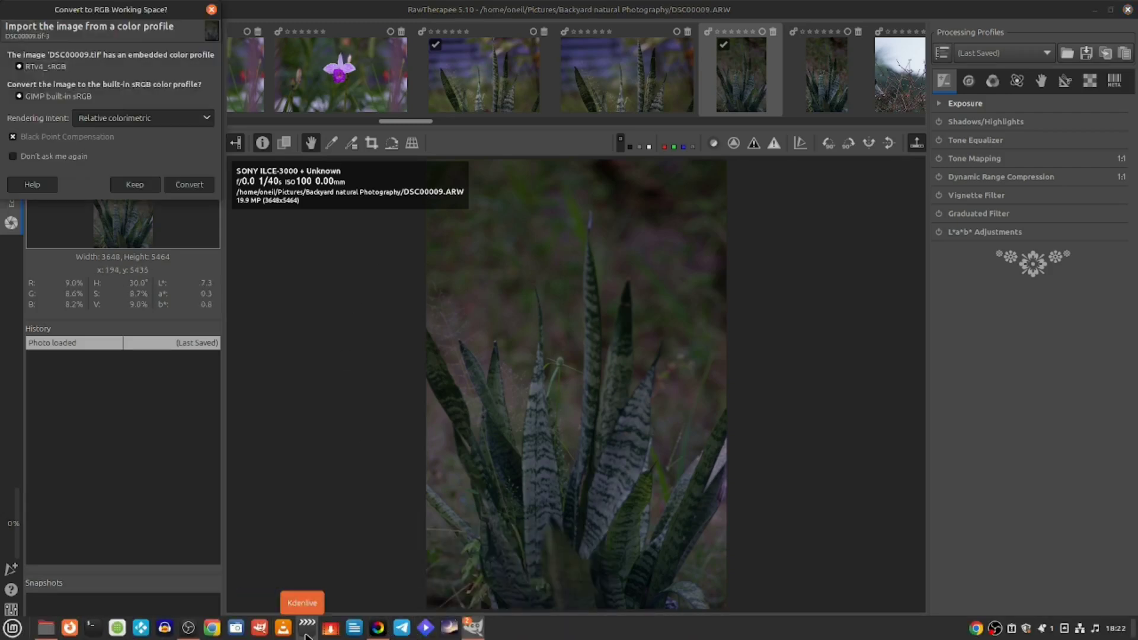
{"action": "left_click", "coordinate": [472, 629]}
{"action": "left_click", "coordinate": [473, 632]}
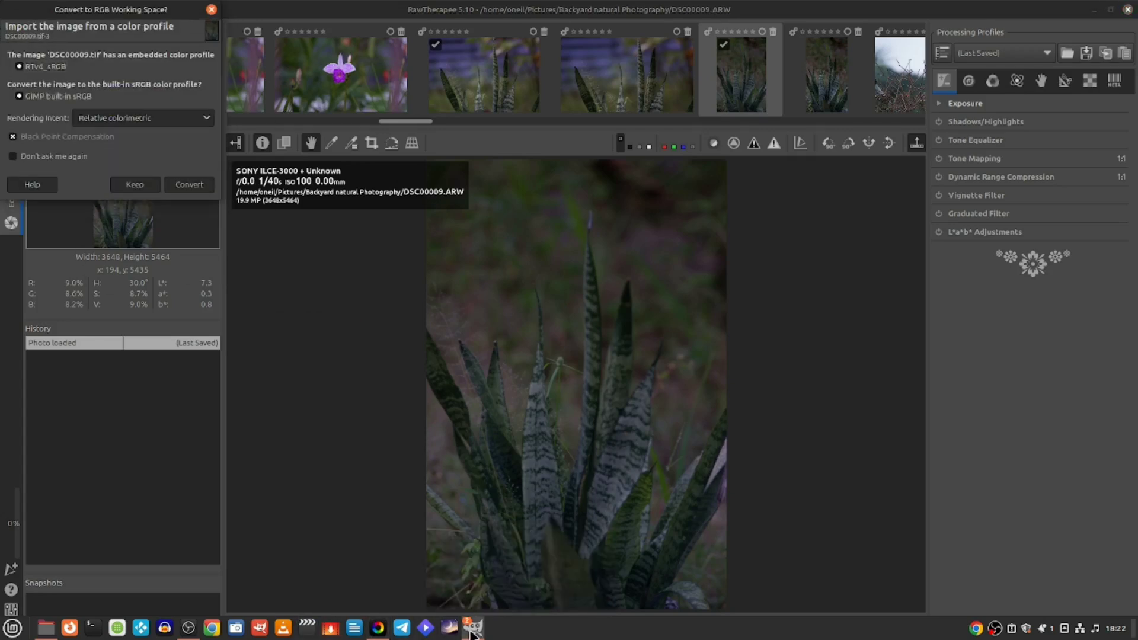
{"action": "left_click", "coordinate": [190, 185]}
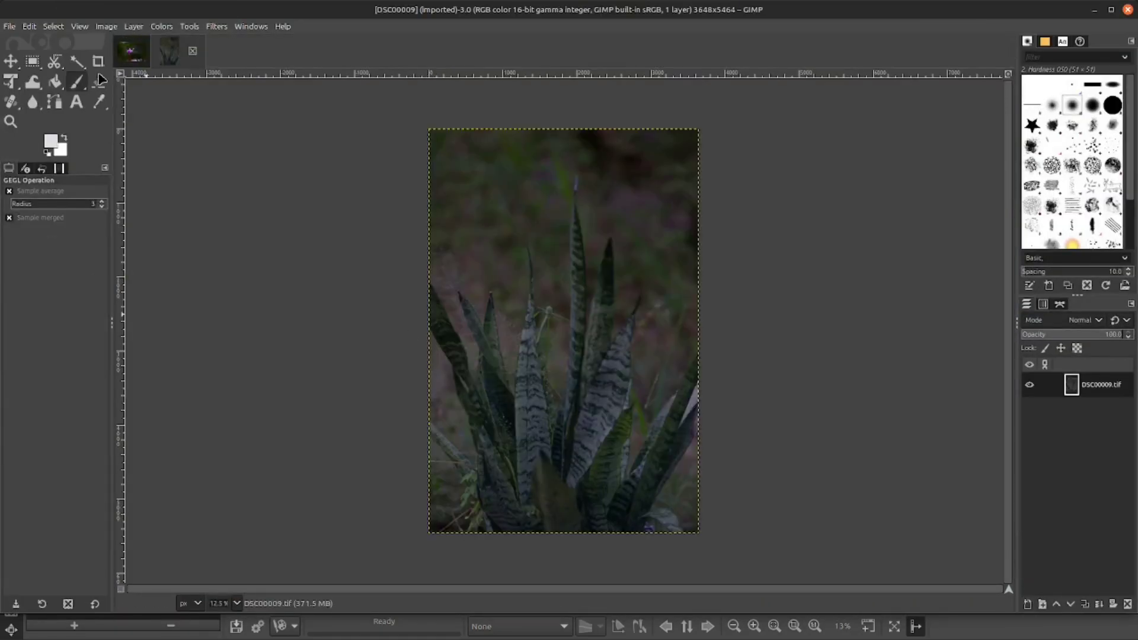
Step: Look at the Orchid image, return to DSC00009, and duplicate its photo layer twice
{"action": "left_click", "coordinate": [132, 53]}
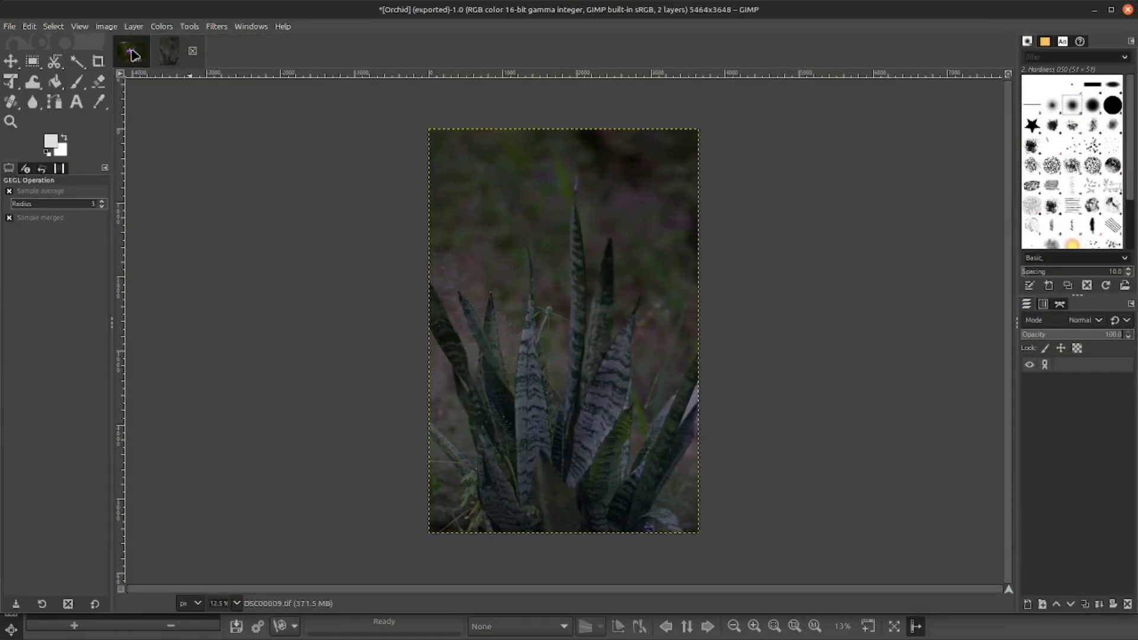
{"action": "left_click", "coordinate": [186, 54]}
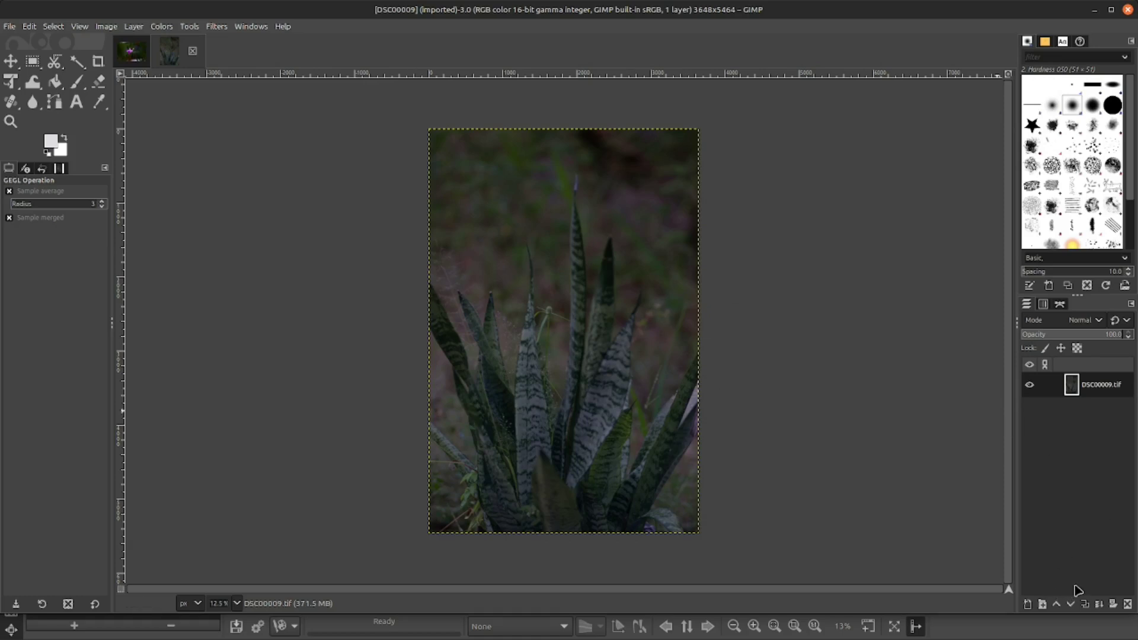
{"action": "left_click", "coordinate": [1082, 604]}
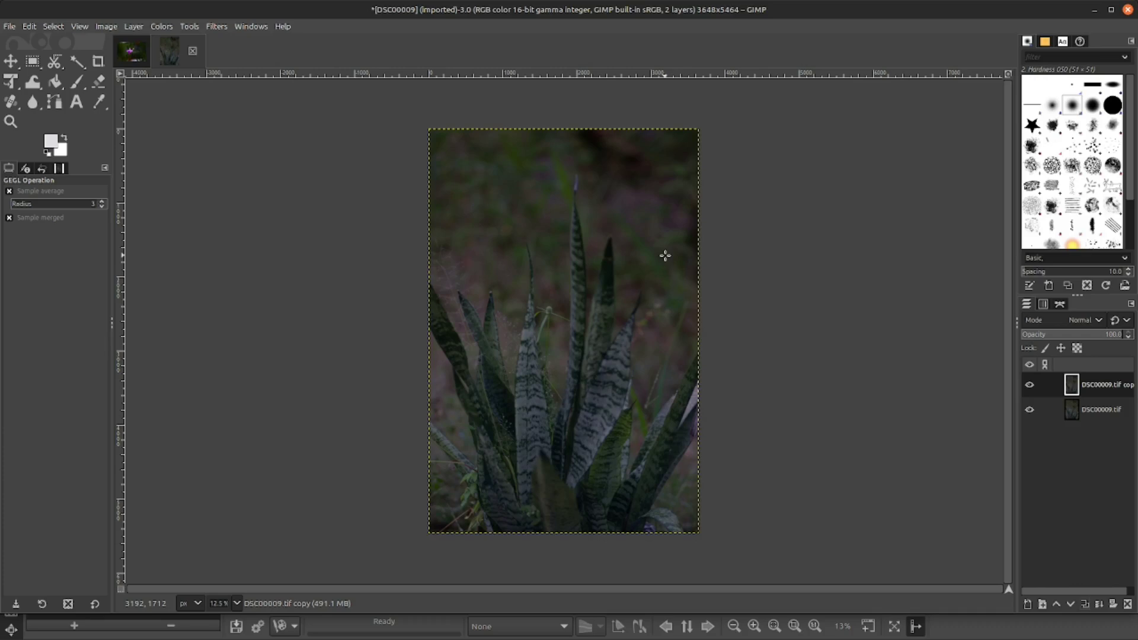
{"action": "key", "text": "shift+ctrl+d"}
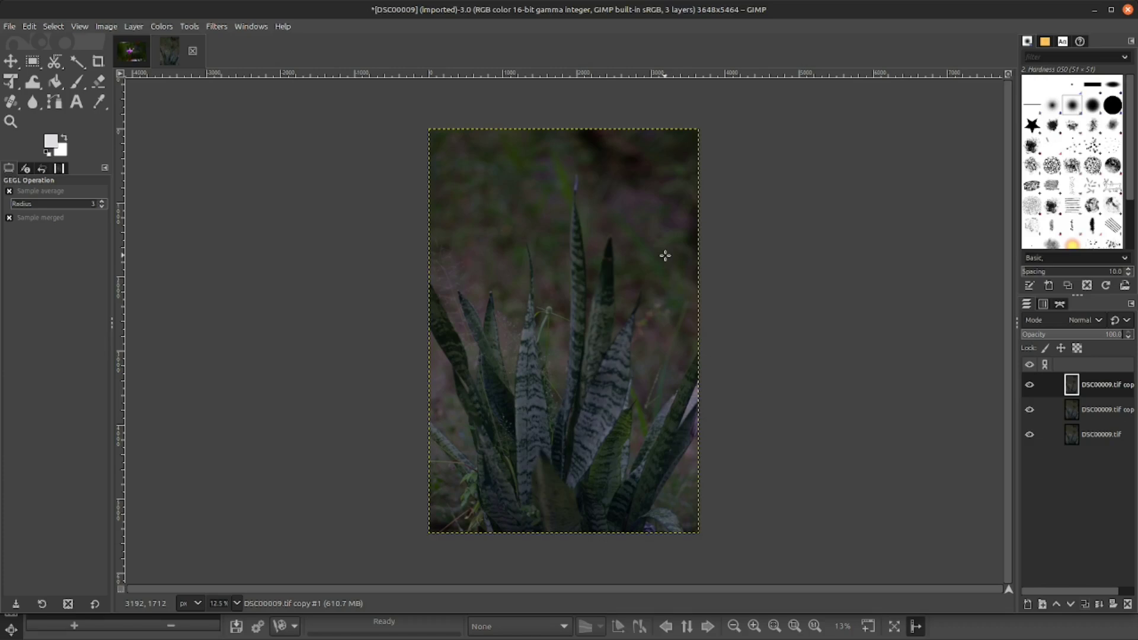
Step: Examine the snake plant leaves and the blurred background up close across the DSC00009 image
{"action": "scroll", "coordinate": [665, 256], "scroll_direction": "up", "scroll_amount": 3}
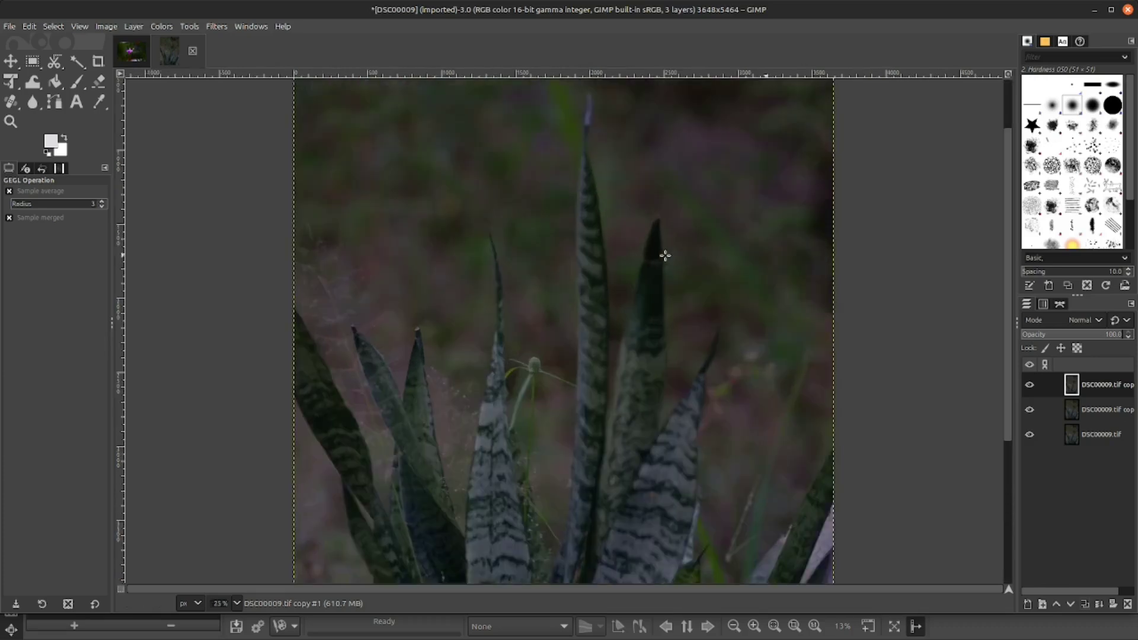
{"action": "scroll", "coordinate": [664, 255], "scroll_direction": "down", "scroll_amount": 5}
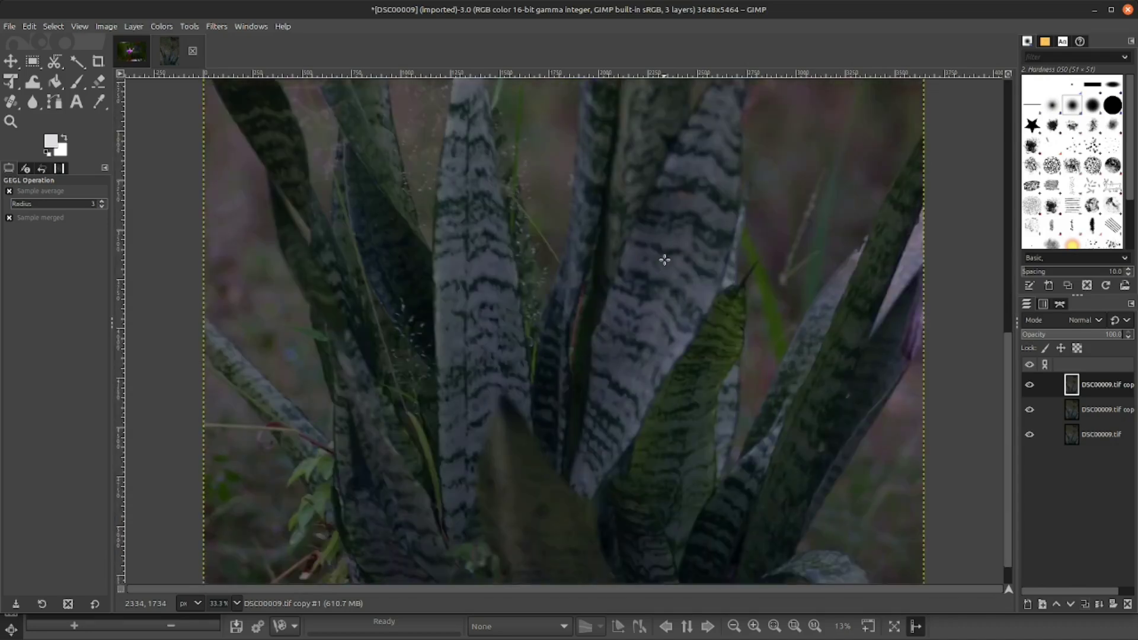
{"action": "scroll", "coordinate": [664, 259], "scroll_direction": "up", "scroll_amount": 1}
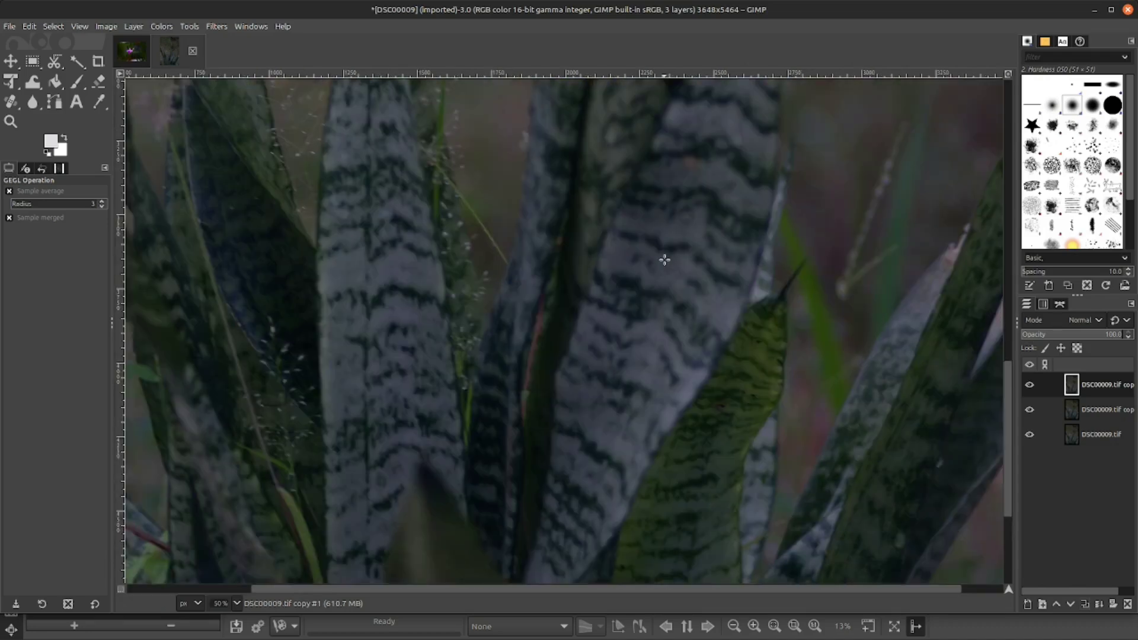
{"action": "left_click_drag", "start_coordinate": [1013, 409], "coordinate": [1008, 278]}
{"action": "scroll", "coordinate": [721, 277], "scroll_direction": "down", "scroll_amount": 5}
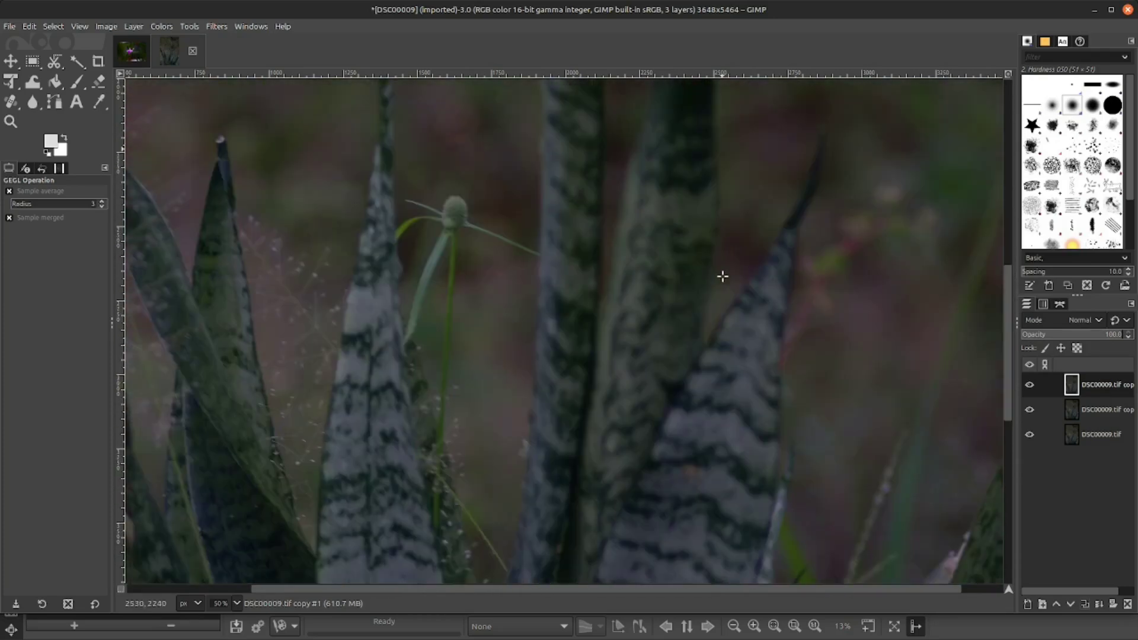
{"action": "left_click_drag", "start_coordinate": [1007, 338], "coordinate": [937, 270]}
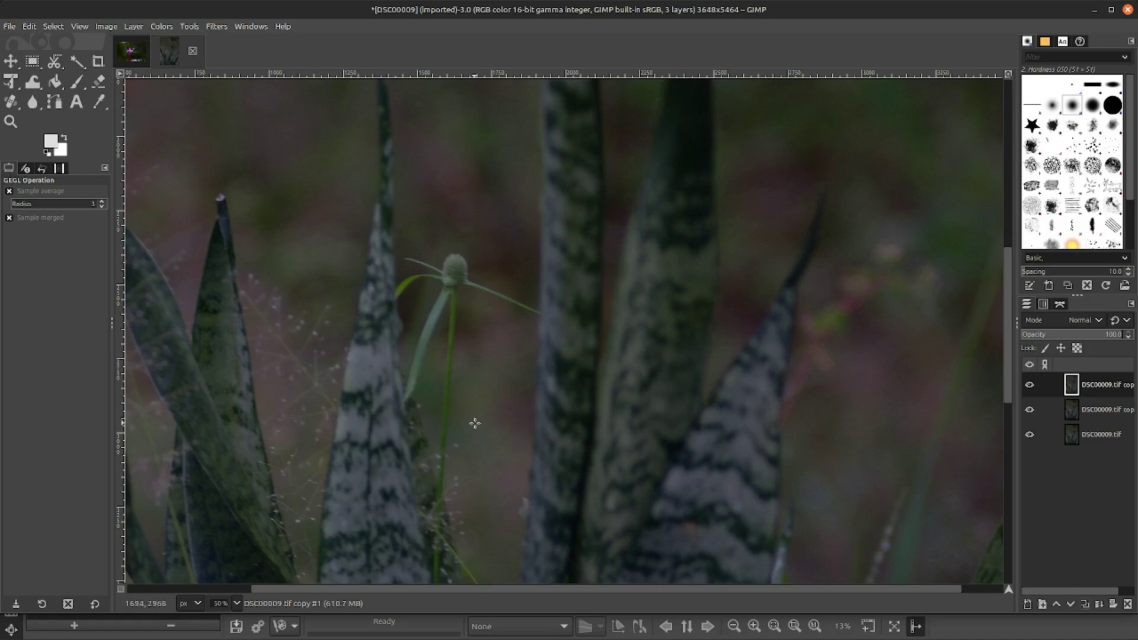
{"action": "left_click_drag", "start_coordinate": [1008, 341], "coordinate": [1023, 437]}
{"action": "scroll", "coordinate": [947, 399], "scroll_direction": "down", "scroll_amount": 2}
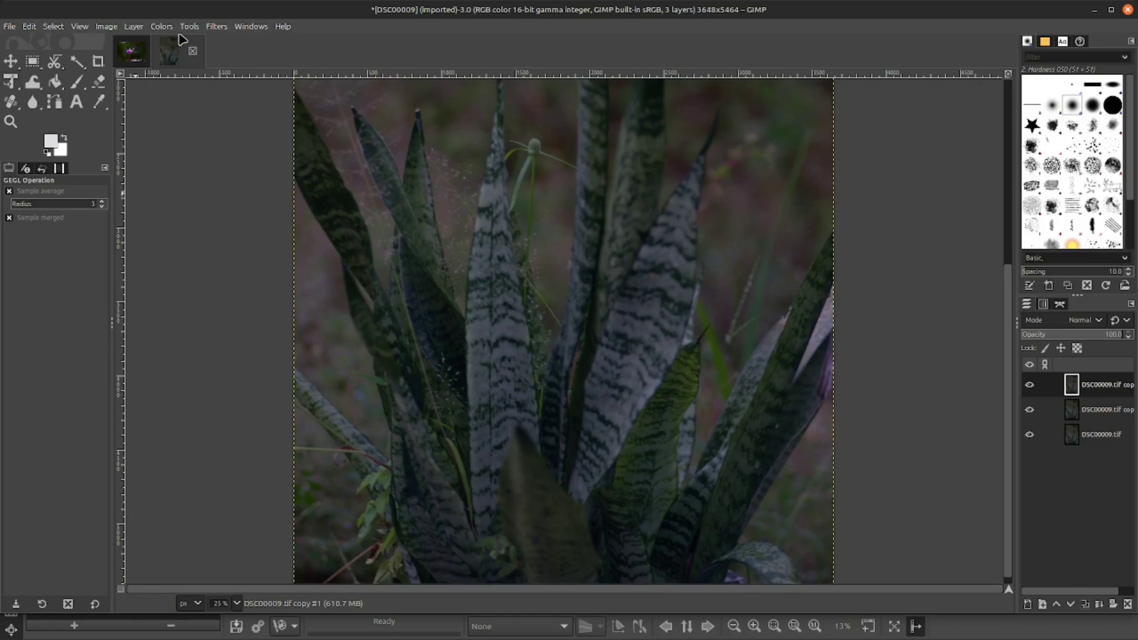
Step: Try to raise the exposure of the topmost copy of the snake plant layer
{"action": "left_click", "coordinate": [161, 27]}
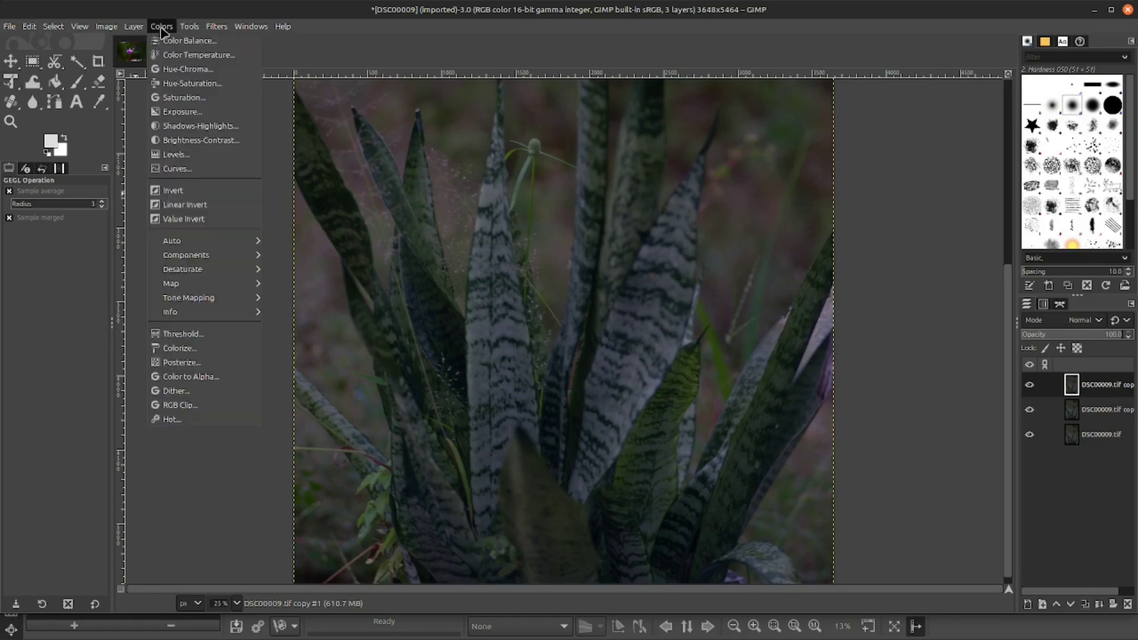
{"action": "left_click", "coordinate": [191, 121]}
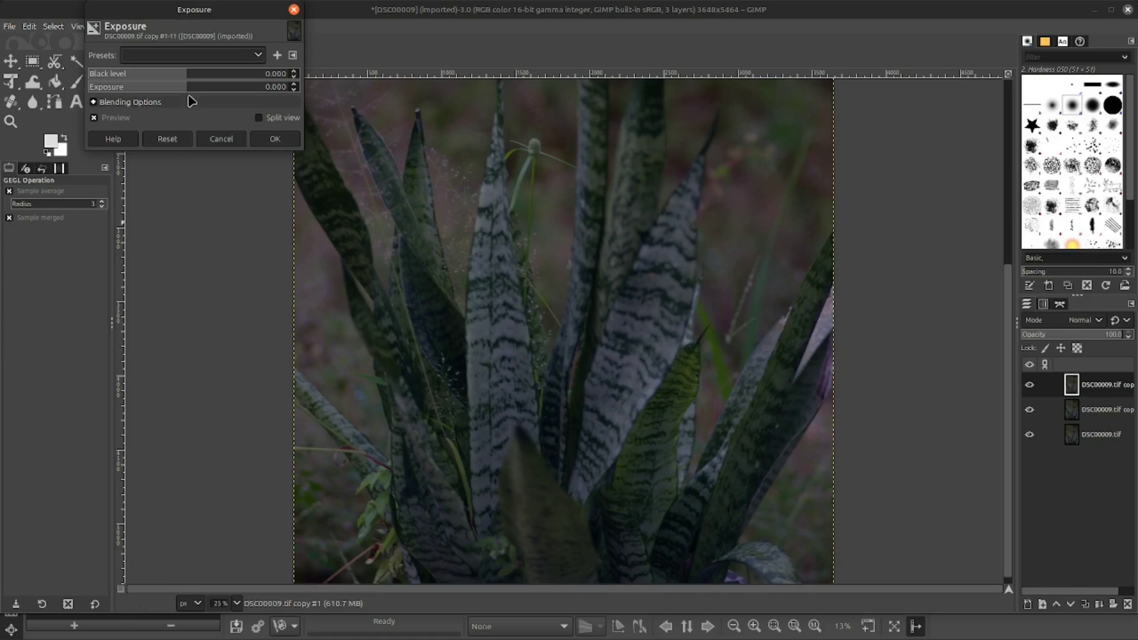
{"action": "left_click_drag", "start_coordinate": [186, 90], "coordinate": [204, 88]}
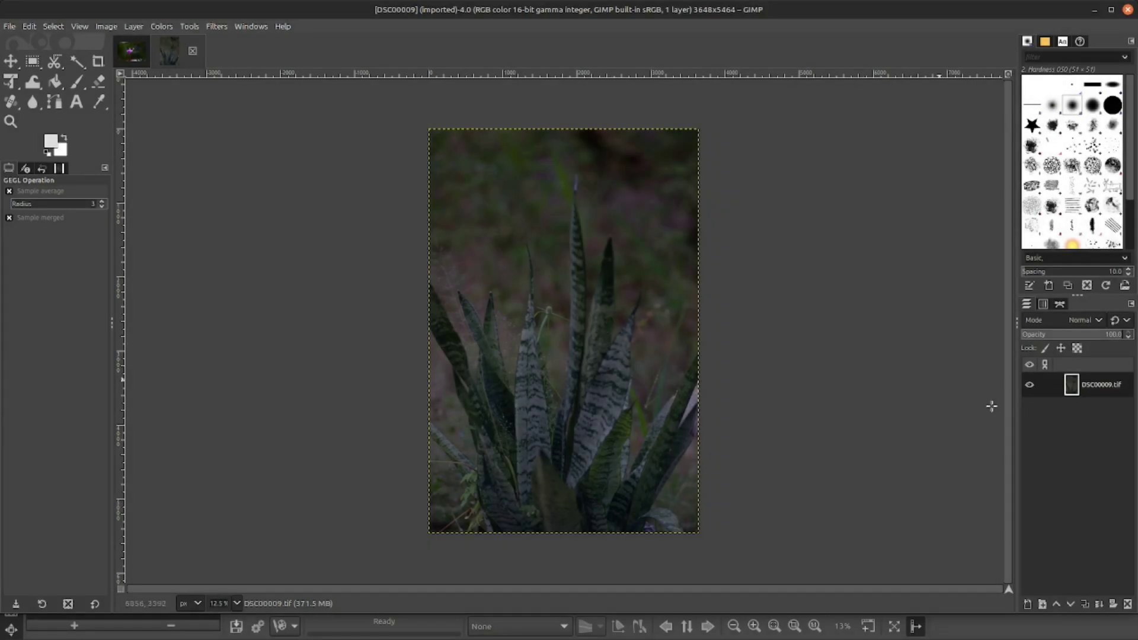
Step: Duplicate the DSC00009.tif layer and apply an exposure of 1.905 to the copy, keeping the black level at 0.000
{"action": "left_click", "coordinate": [1085, 603]}
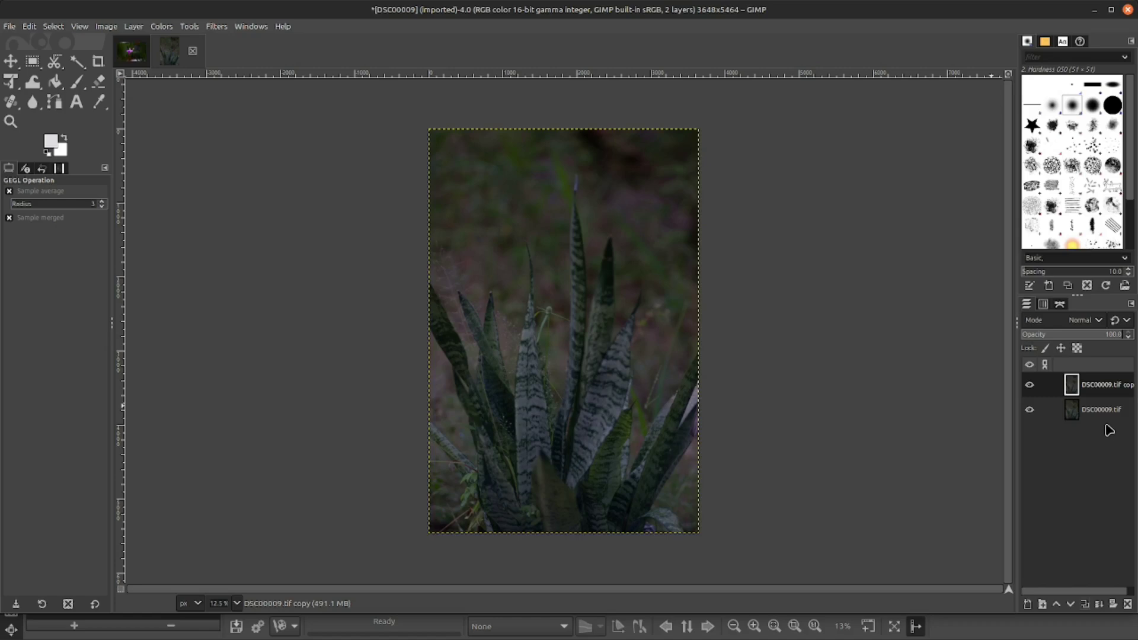
{"action": "key", "text": "plus"}
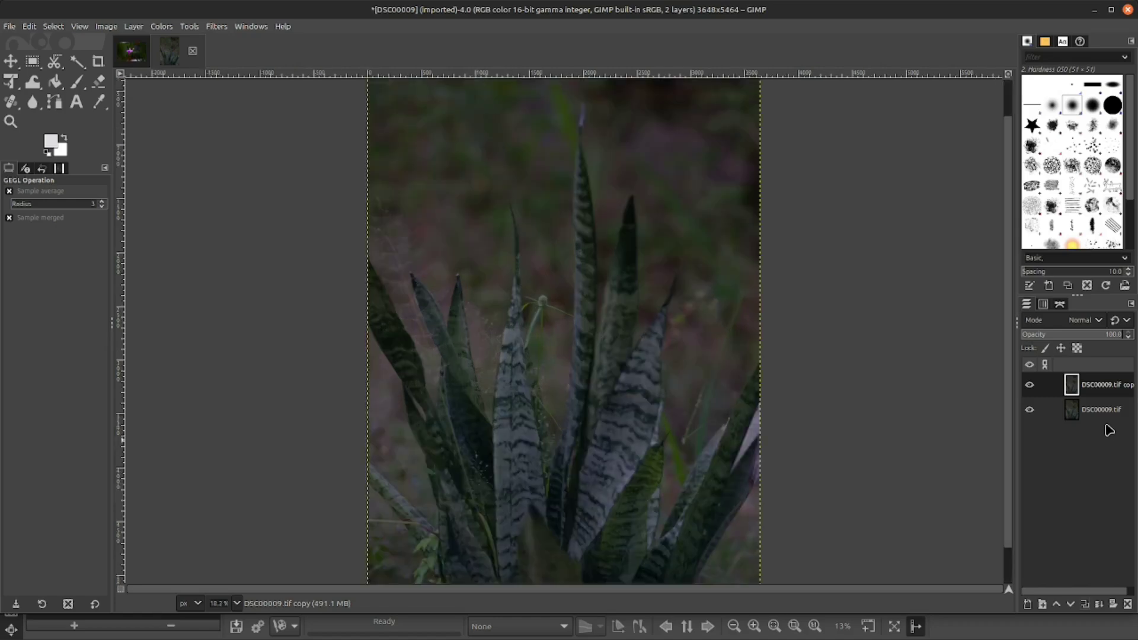
{"action": "key", "text": "plus"}
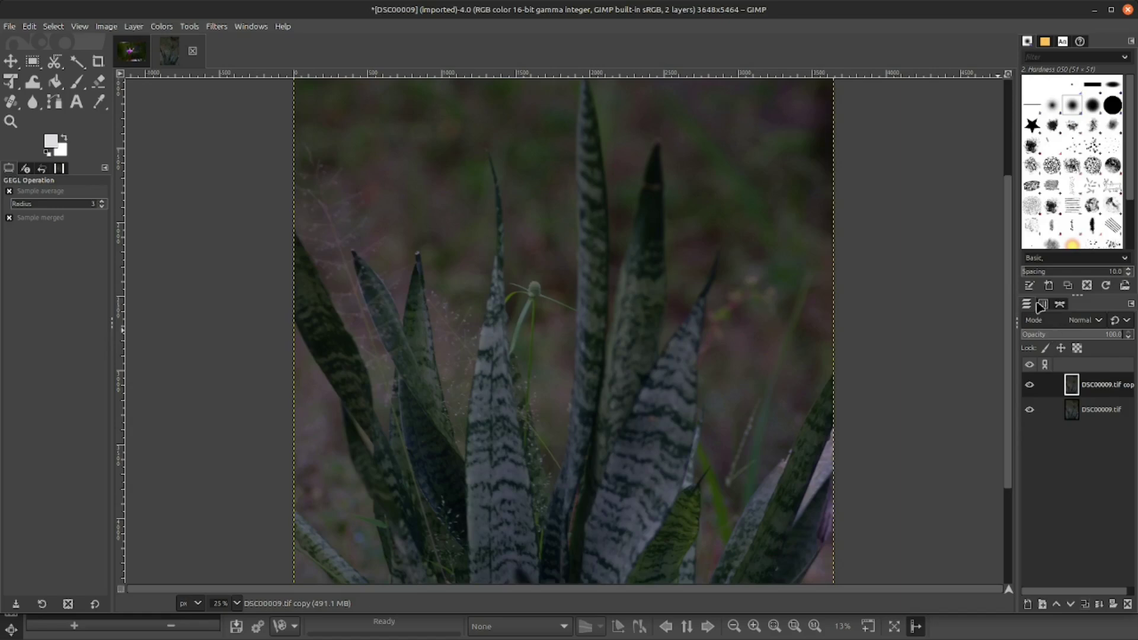
{"action": "left_click_drag", "start_coordinate": [1007, 255], "coordinate": [1025, 220]}
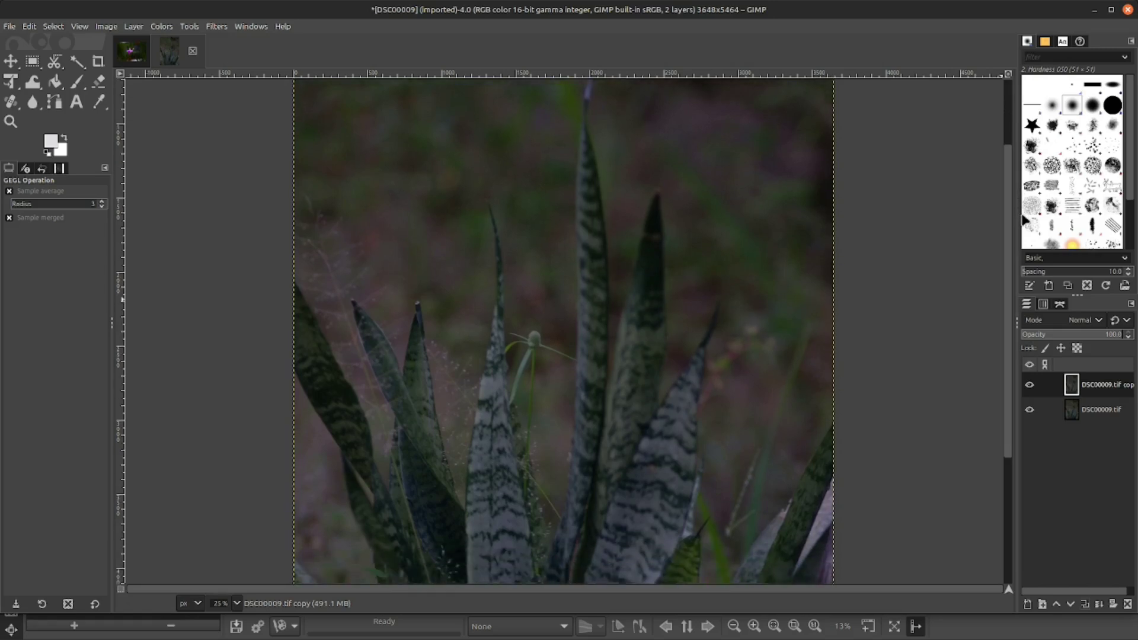
{"action": "left_click", "coordinate": [160, 26]}
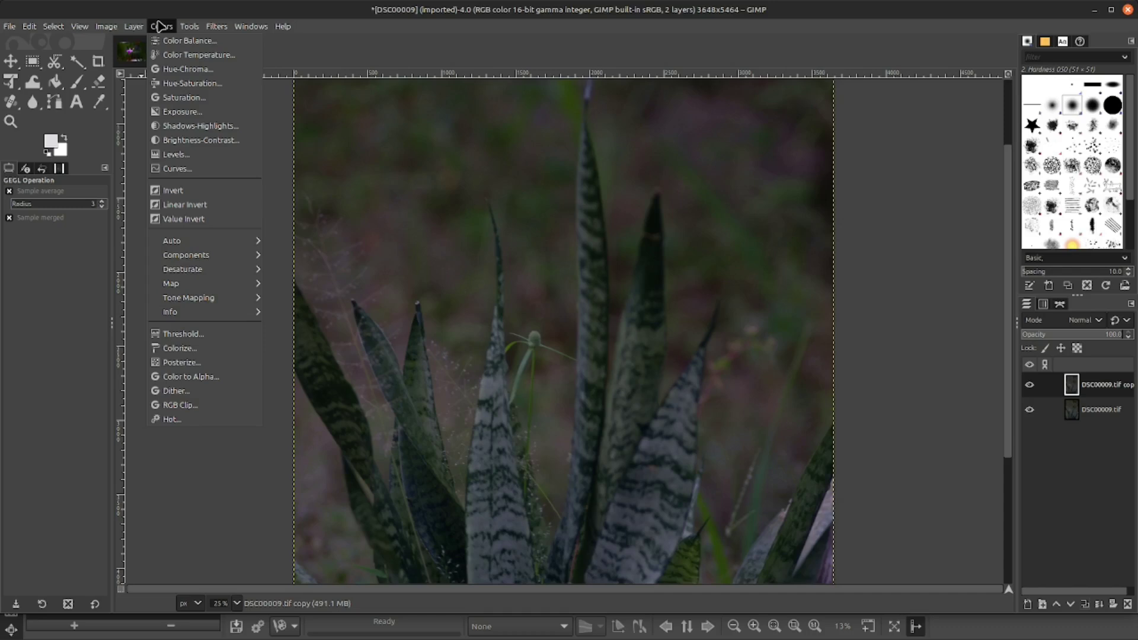
{"action": "left_click", "coordinate": [182, 111]}
{"action": "left_click_drag", "start_coordinate": [188, 88], "coordinate": [206, 89]}
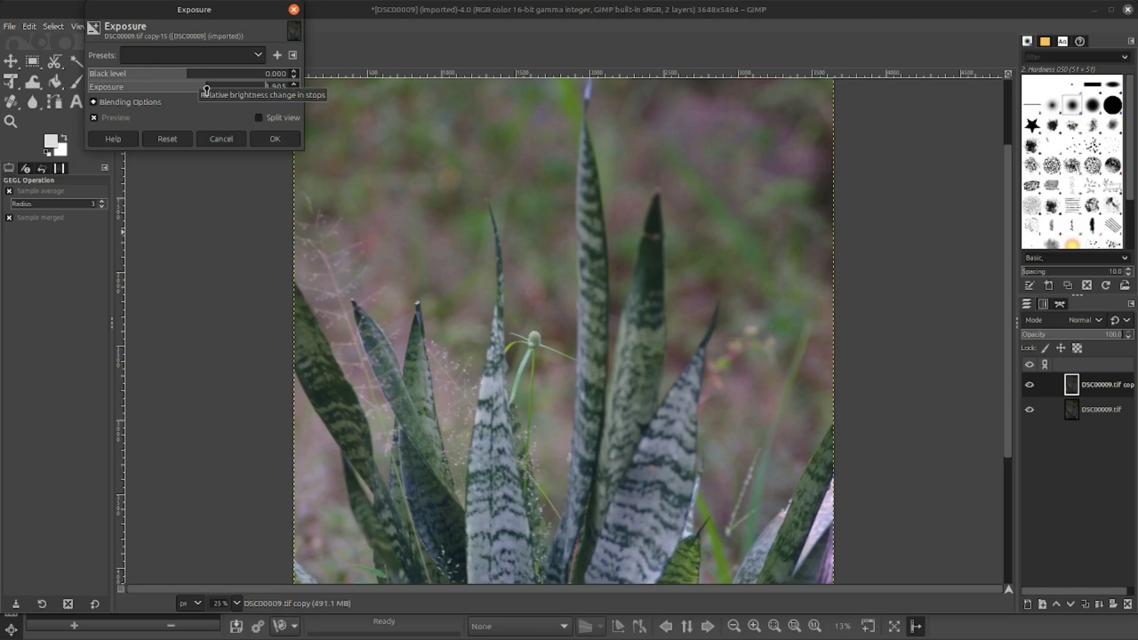
{"action": "left_click", "coordinate": [272, 138]}
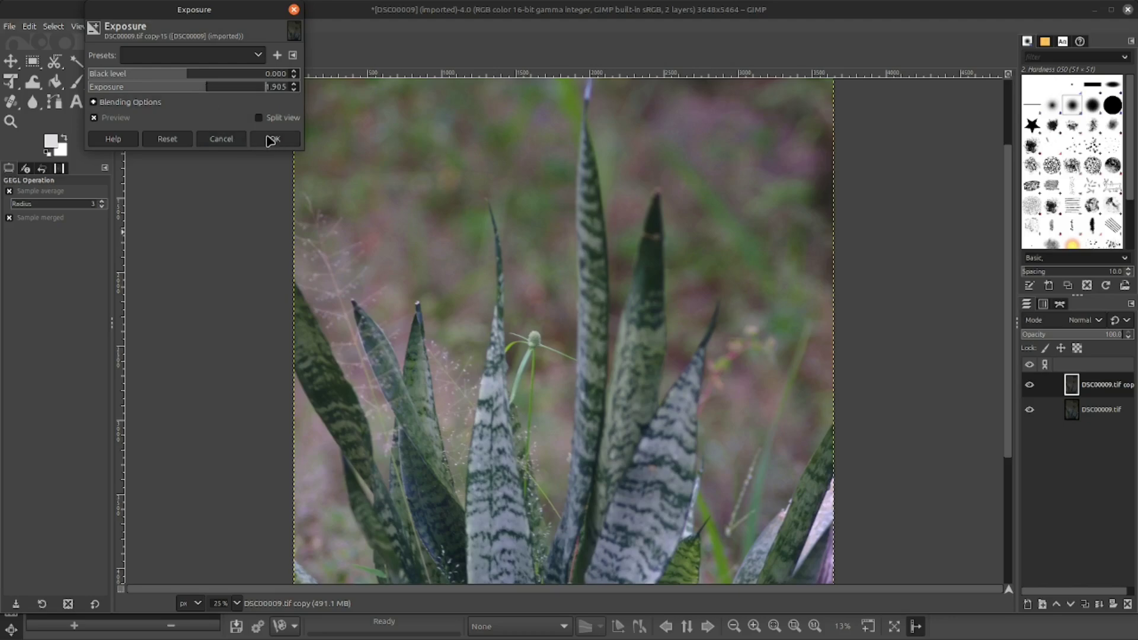
Step: Apply a value curve with a point at input 47.51, output 46.88 to the brightened copy and compare it with the original layer
{"action": "scroll", "coordinate": [855, 272], "scroll_direction": "down", "scroll_amount": 3}
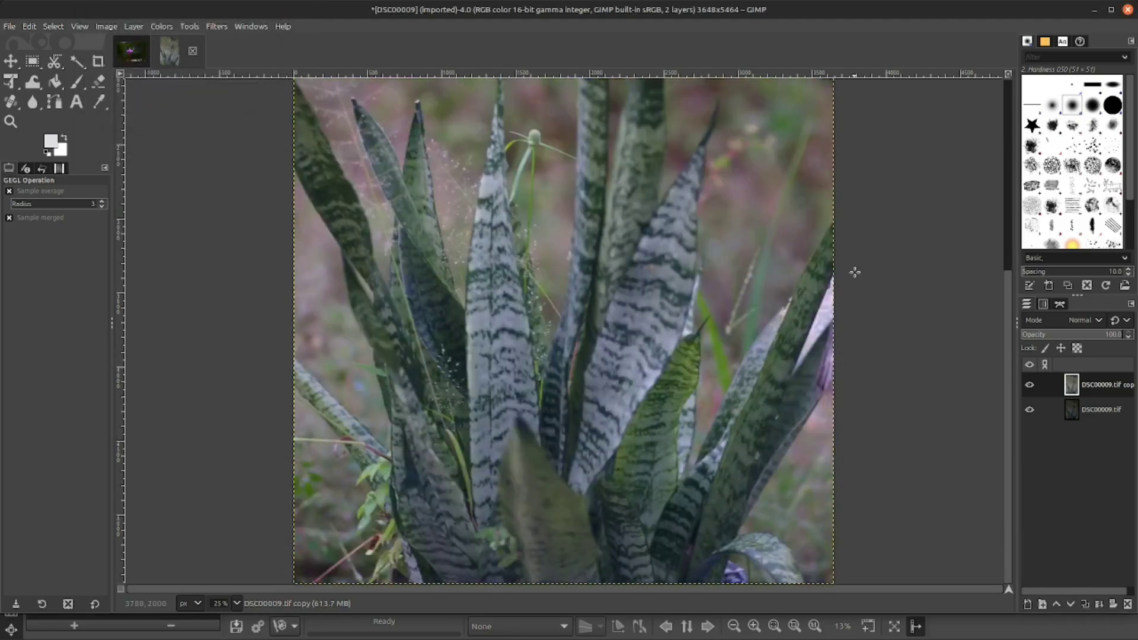
{"action": "scroll", "coordinate": [854, 272], "scroll_direction": "up", "scroll_amount": 1}
{"action": "scroll", "coordinate": [853, 272], "scroll_direction": "down", "scroll_amount": 1}
{"action": "scroll", "coordinate": [853, 272], "scroll_direction": "down", "scroll_amount": 1, "text": "ctrl"}
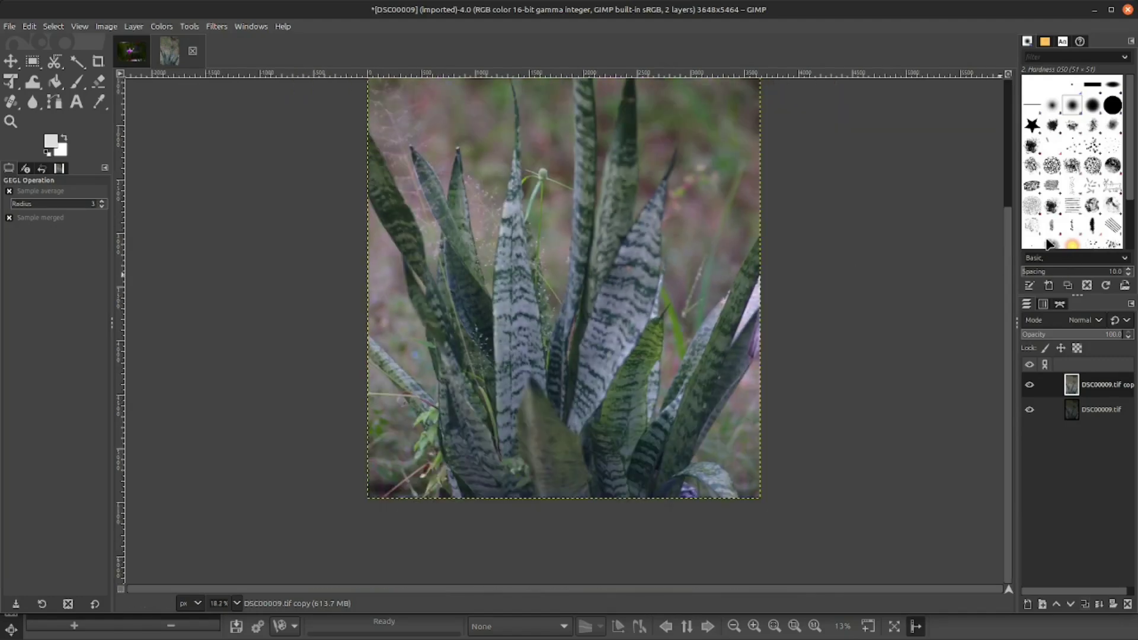
{"action": "left_click_drag", "start_coordinate": [1010, 236], "coordinate": [1015, 151]}
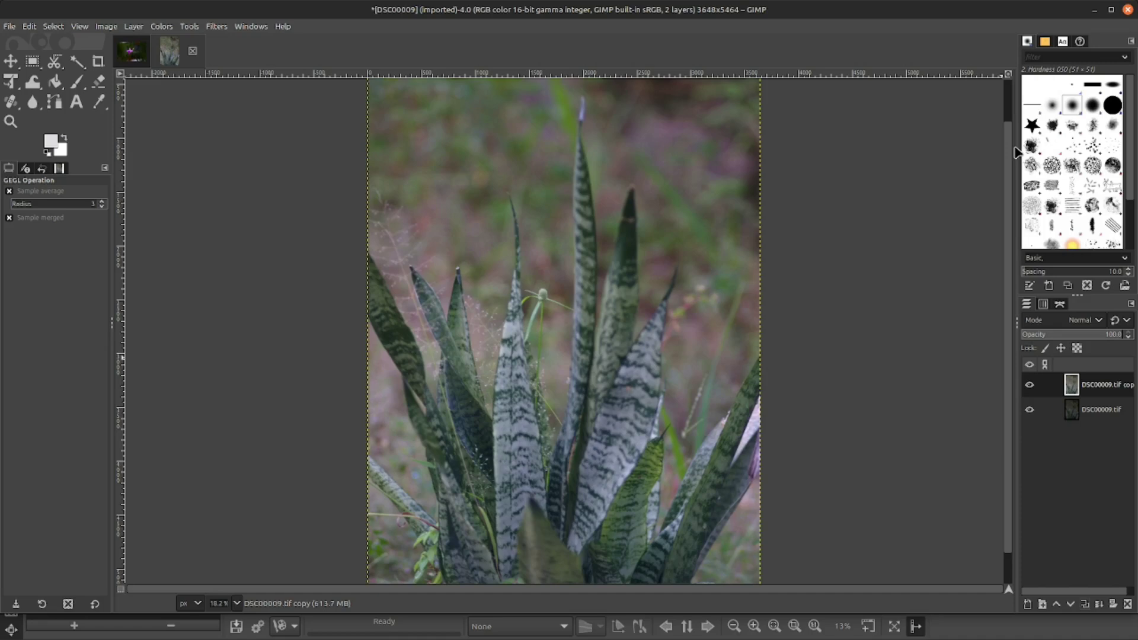
{"action": "left_click", "coordinate": [160, 27]}
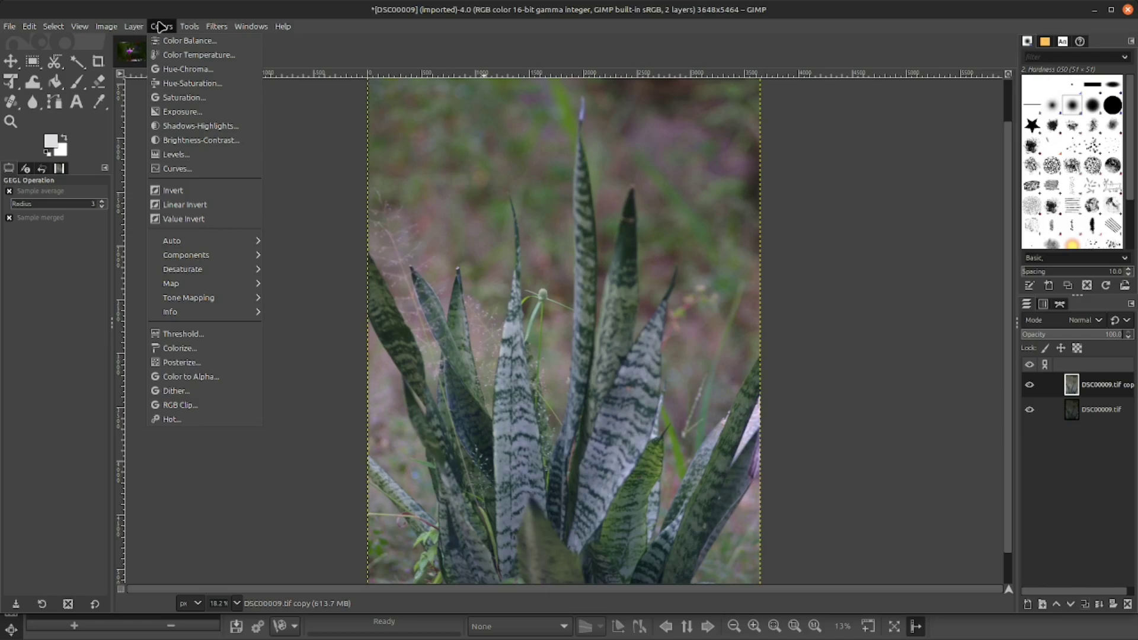
{"action": "left_click", "coordinate": [210, 173]}
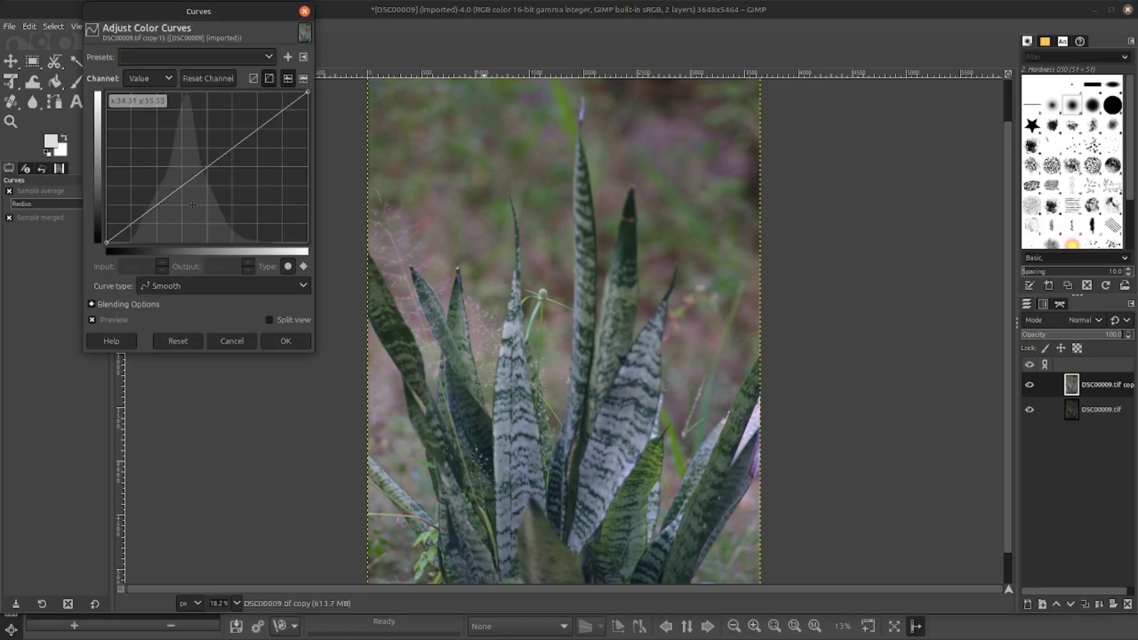
{"action": "mouse_move", "coordinate": [199, 172]}
{"action": "left_mouse_down"}
{"action": "mouse_move", "coordinate": [209, 179]}
{"action": "mouse_move", "coordinate": [187, 161]}
{"action": "left_mouse_up"}
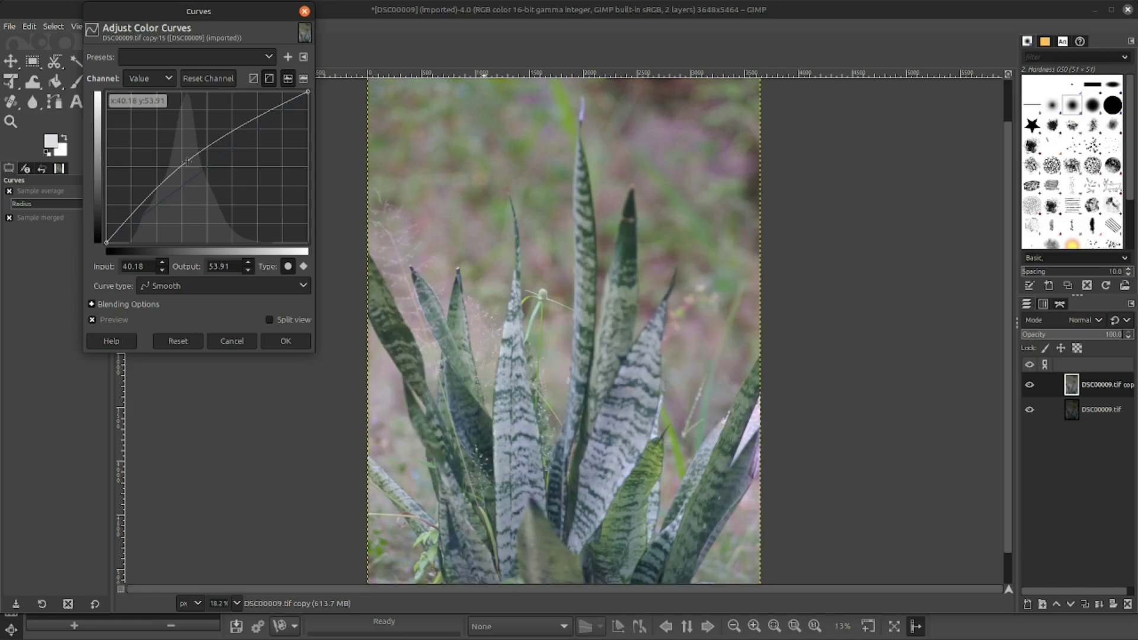
{"action": "left_click_drag", "start_coordinate": [187, 160], "coordinate": [202, 172]}
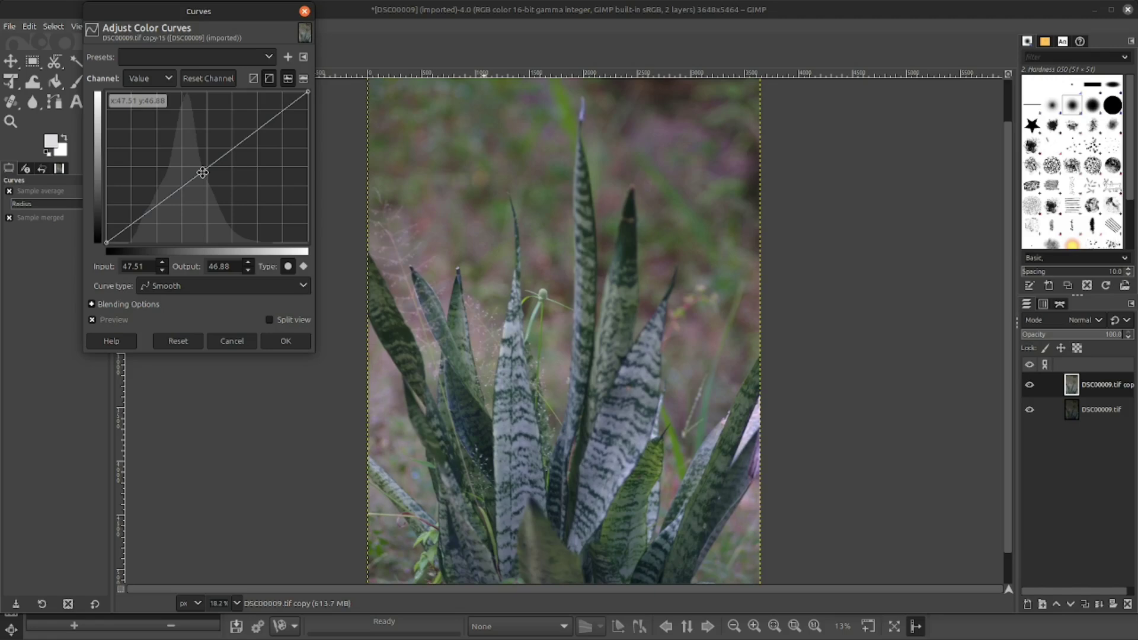
{"action": "left_click", "coordinate": [296, 347]}
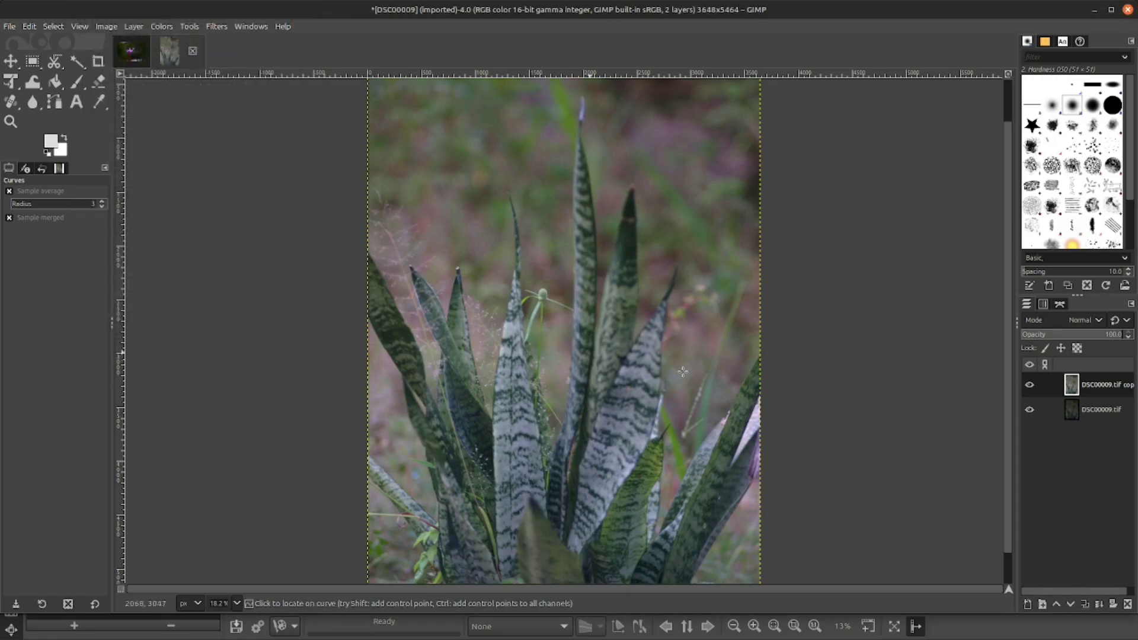
{"action": "left_click", "coordinate": [1031, 385]}
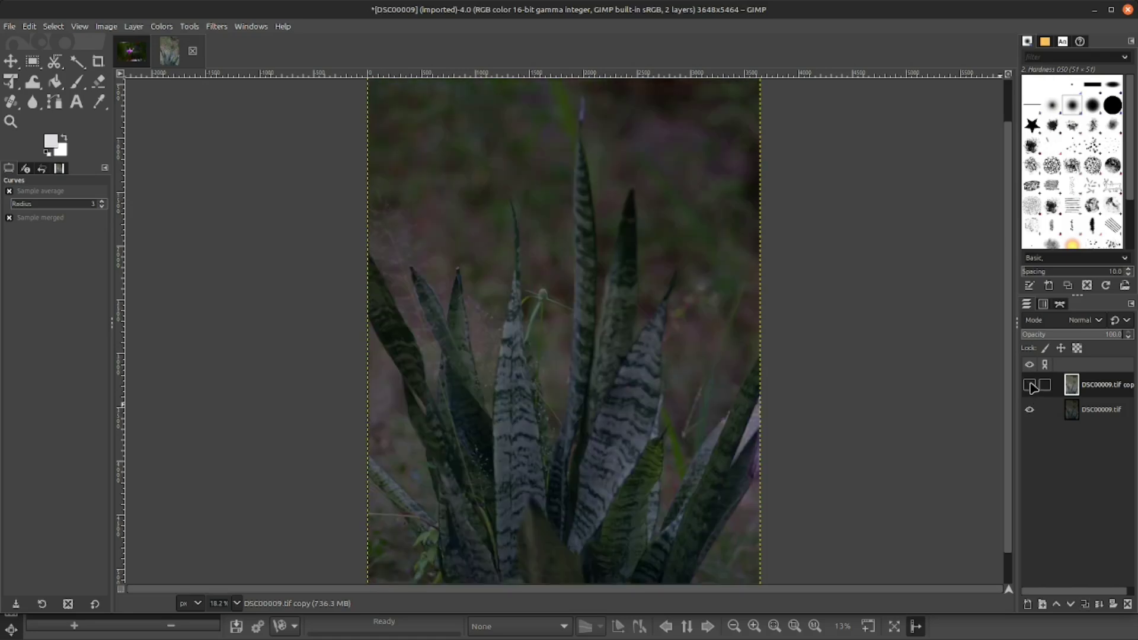
{"action": "left_click", "coordinate": [1031, 386]}
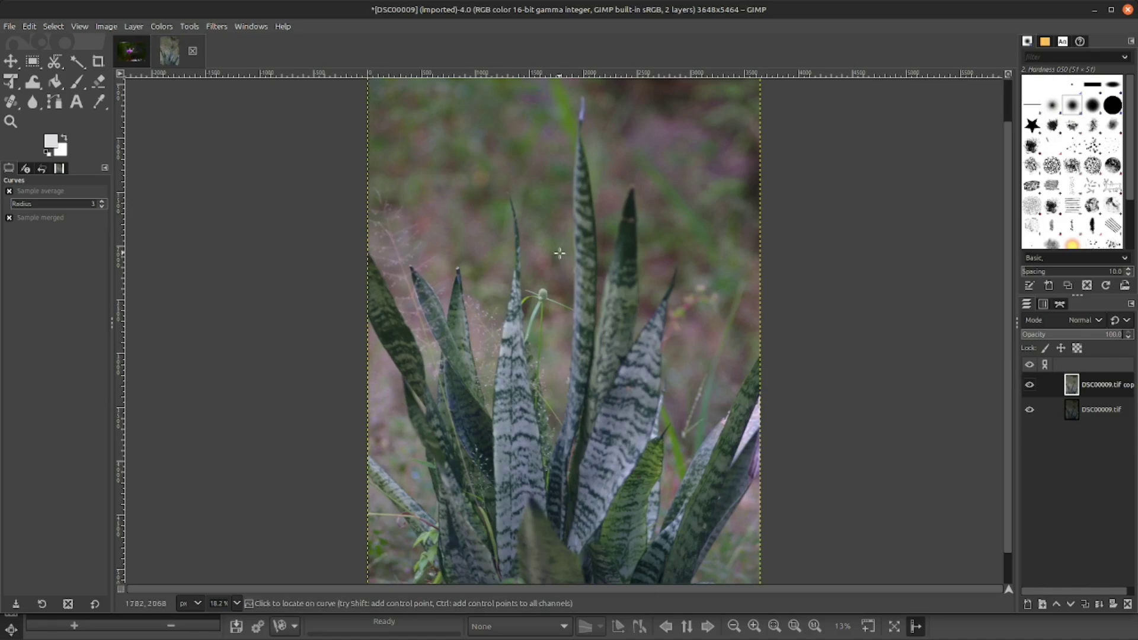
Step: Raise the layer copy's saturation scale to 1.625 and compare the result with the original layer
{"action": "key", "text": "plus"}
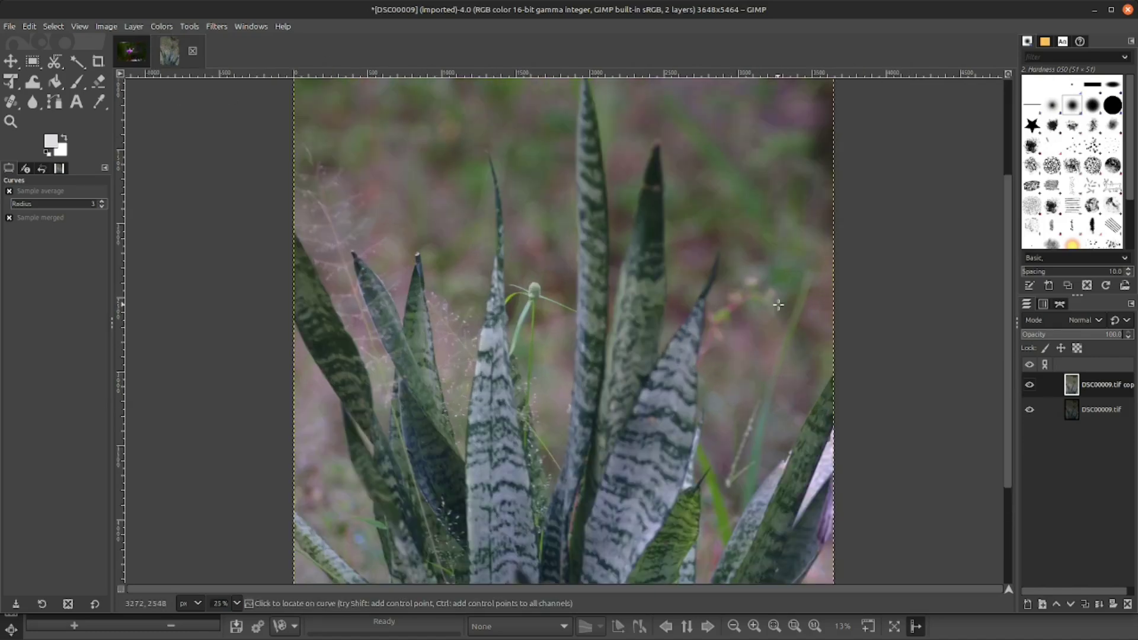
{"action": "scroll", "coordinate": [1015, 233], "scroll_direction": "down", "scroll_amount": 2}
{"action": "scroll", "coordinate": [1014, 232], "scroll_direction": "down", "scroll_amount": 5}
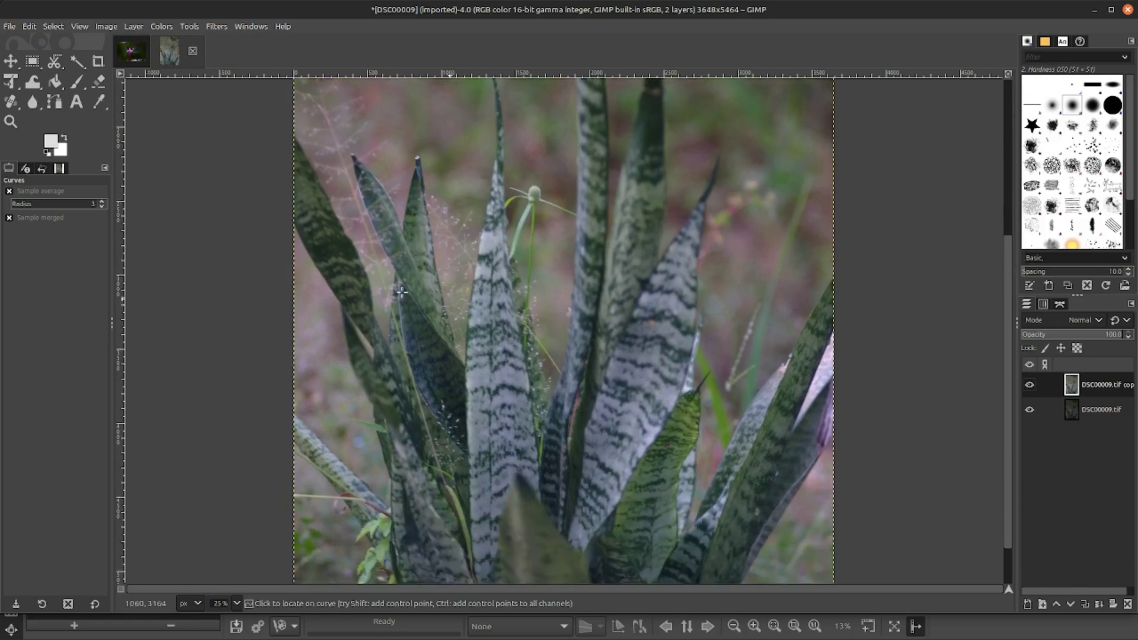
{"action": "left_click", "coordinate": [161, 27]}
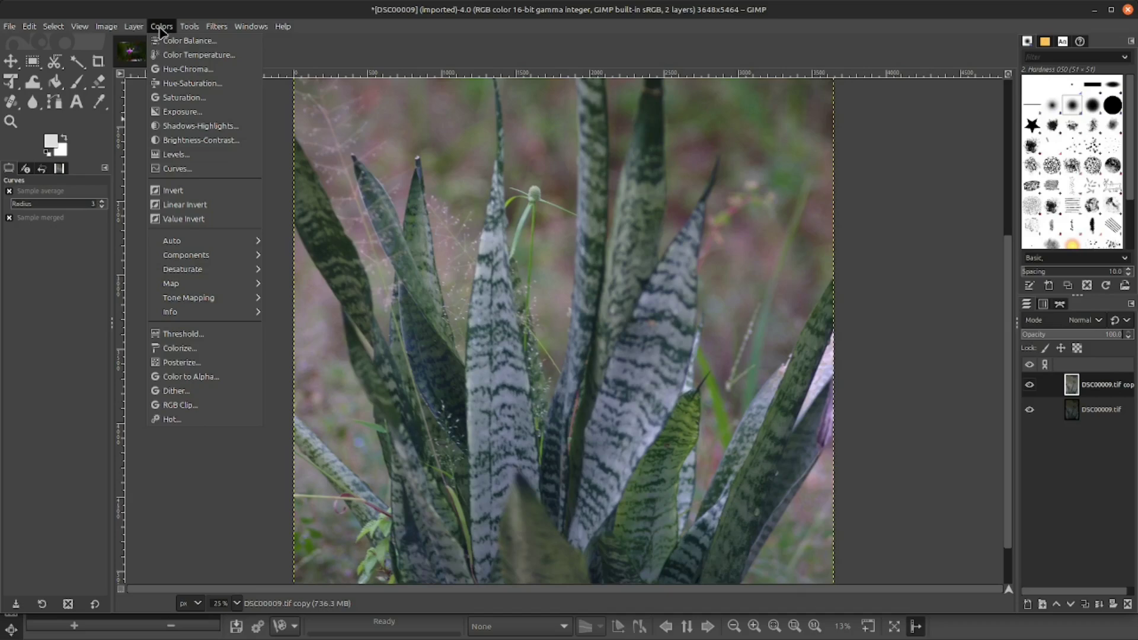
{"action": "left_click", "coordinate": [185, 97]}
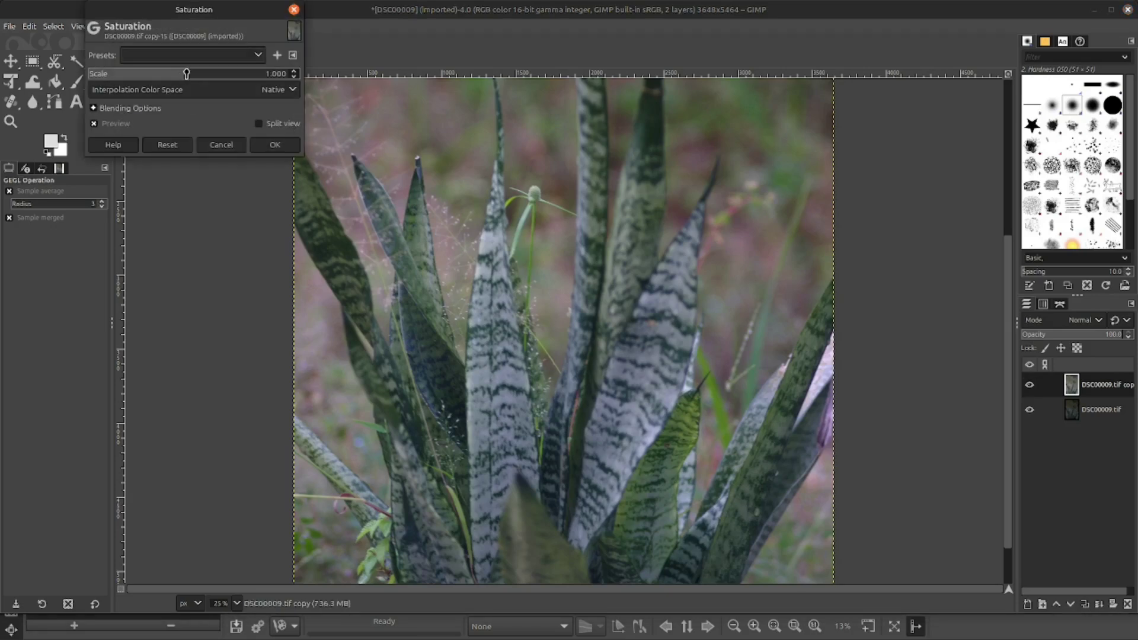
{"action": "left_click_drag", "start_coordinate": [188, 73], "coordinate": [245, 74]}
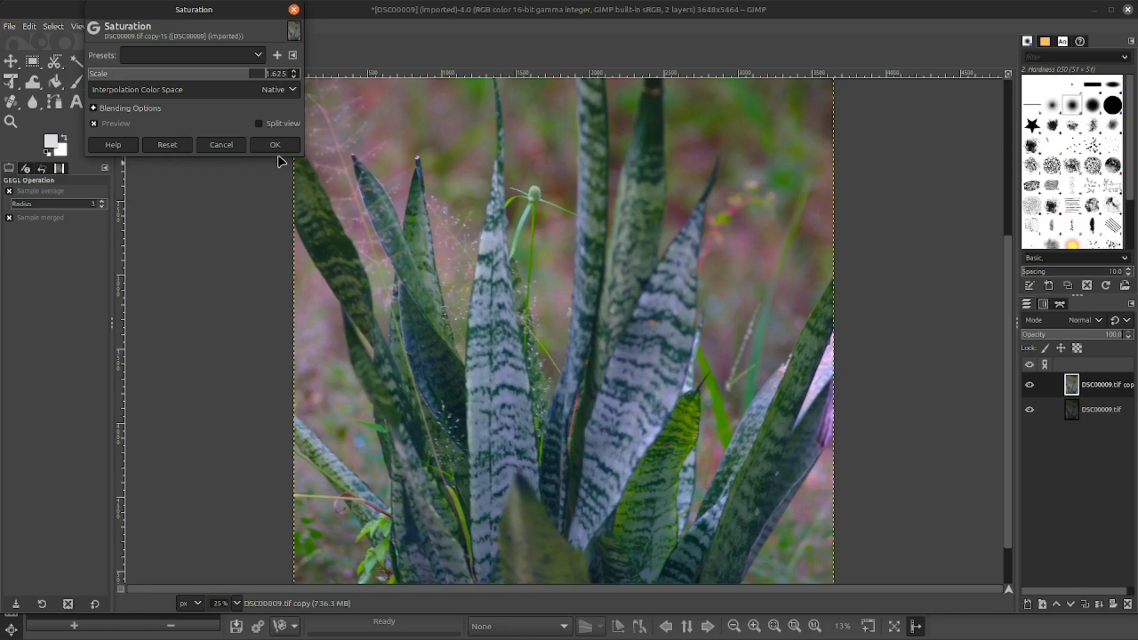
{"action": "left_click", "coordinate": [261, 144]}
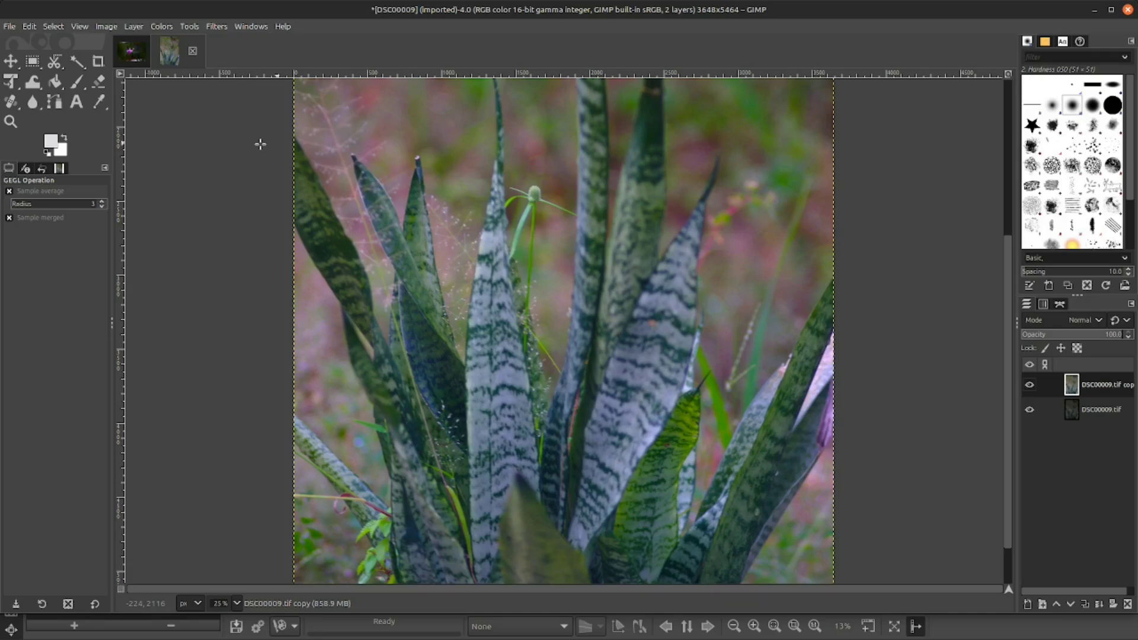
{"action": "left_click", "coordinate": [1030, 386]}
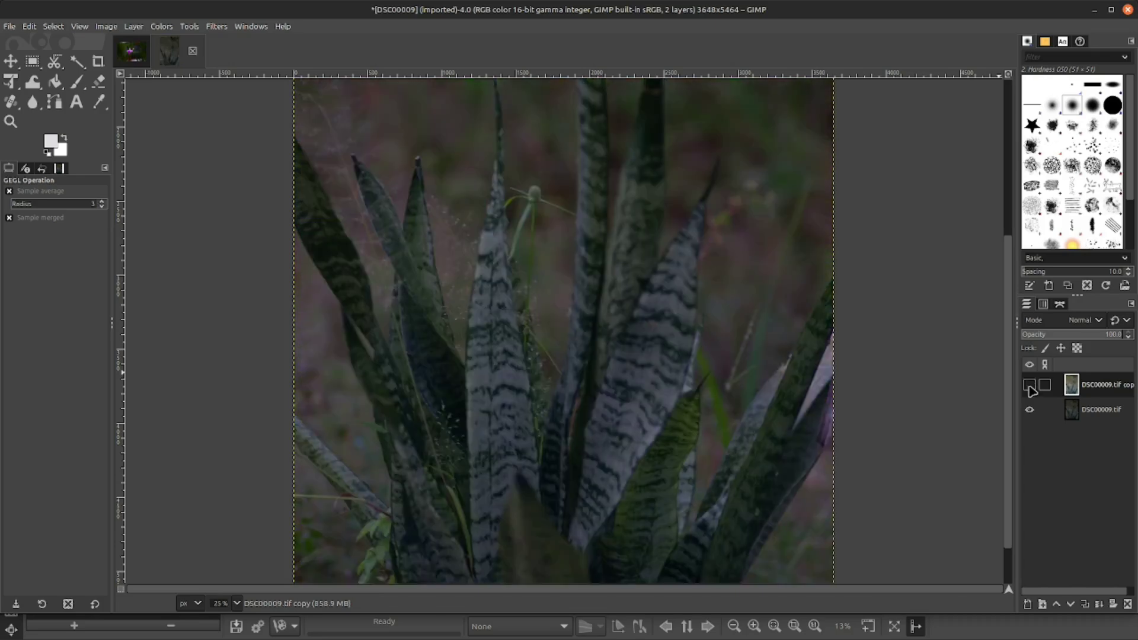
{"action": "left_click", "coordinate": [1030, 386]}
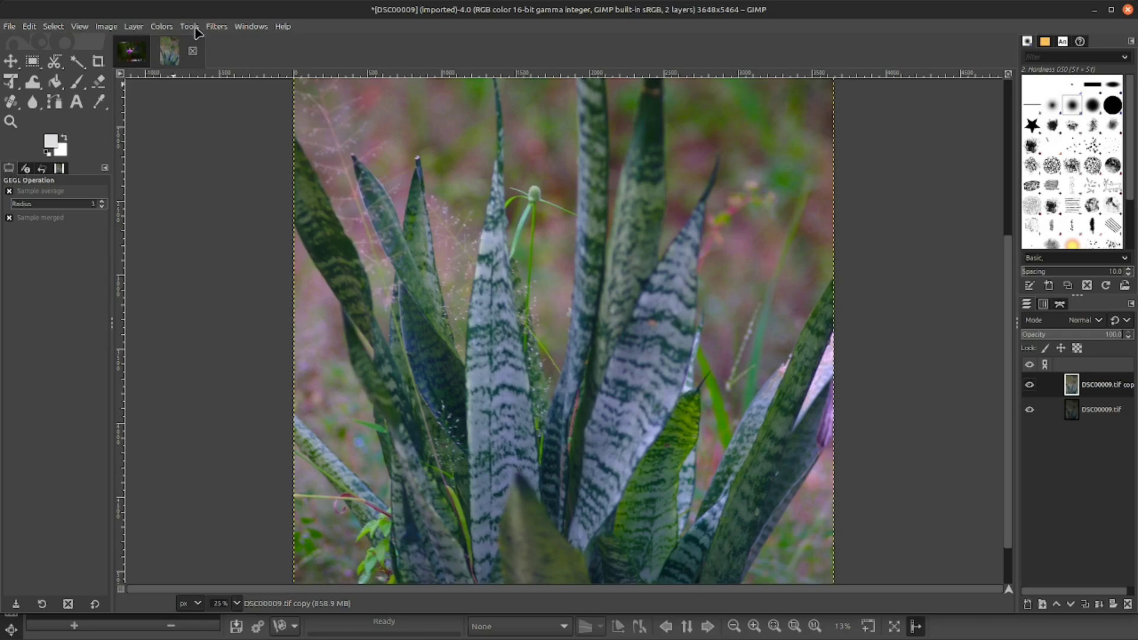
Step: Sharpen the layer copy with Unsharp Mask at radius 3.000 and amount 0.771
{"action": "left_click", "coordinate": [217, 27]}
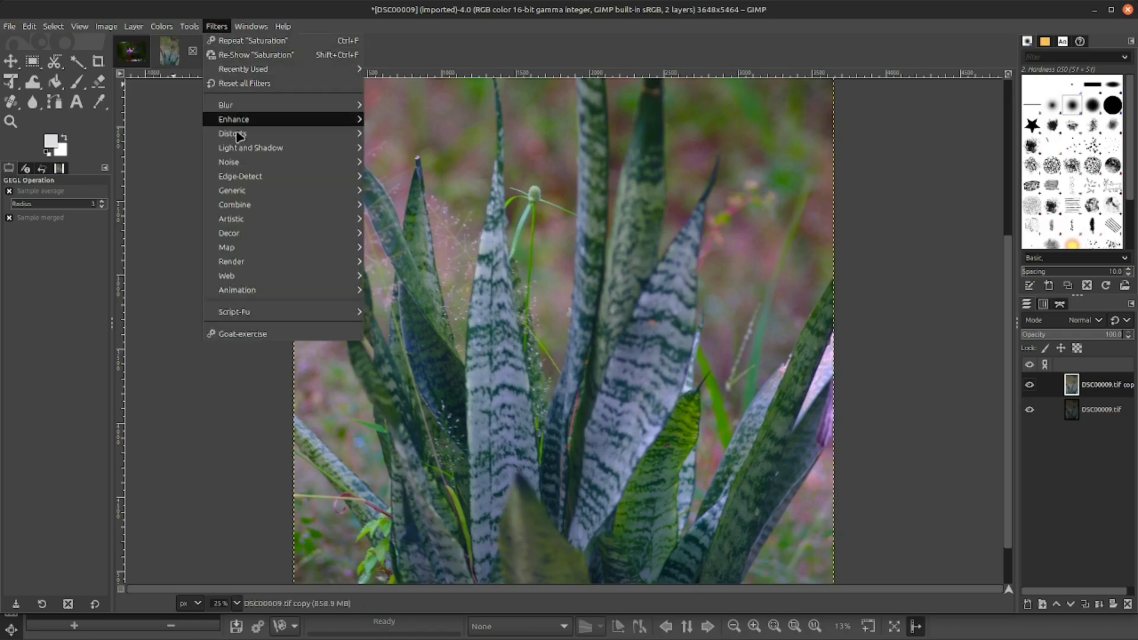
{"action": "mouse_move", "coordinate": [261, 125]}
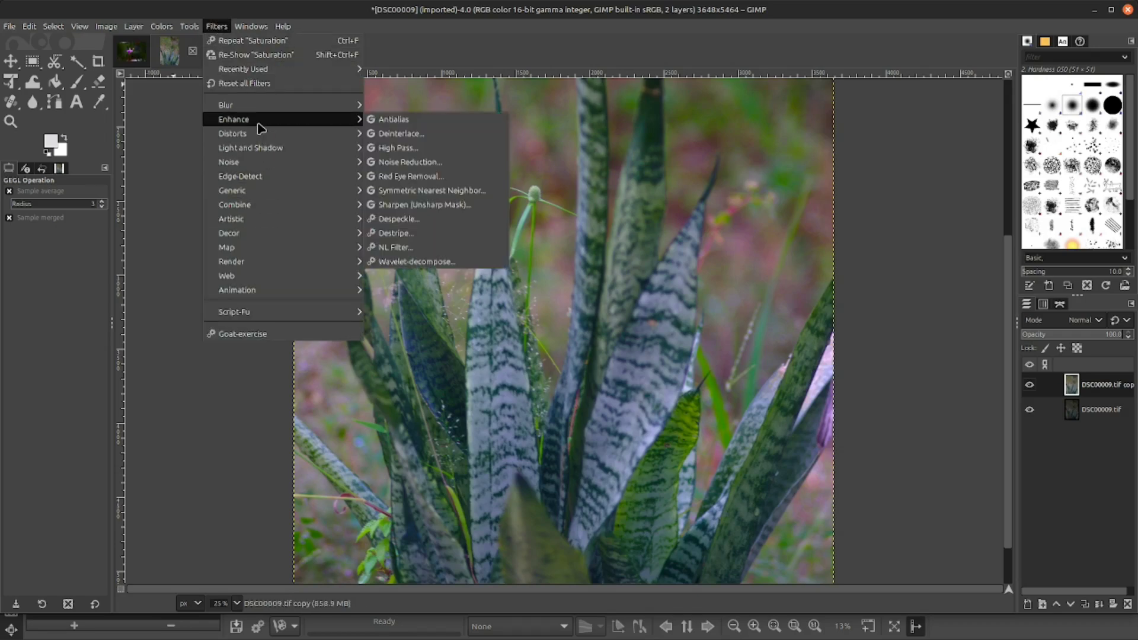
{"action": "left_click", "coordinate": [456, 206]}
{"action": "left_click_drag", "start_coordinate": [158, 89], "coordinate": [172, 90]}
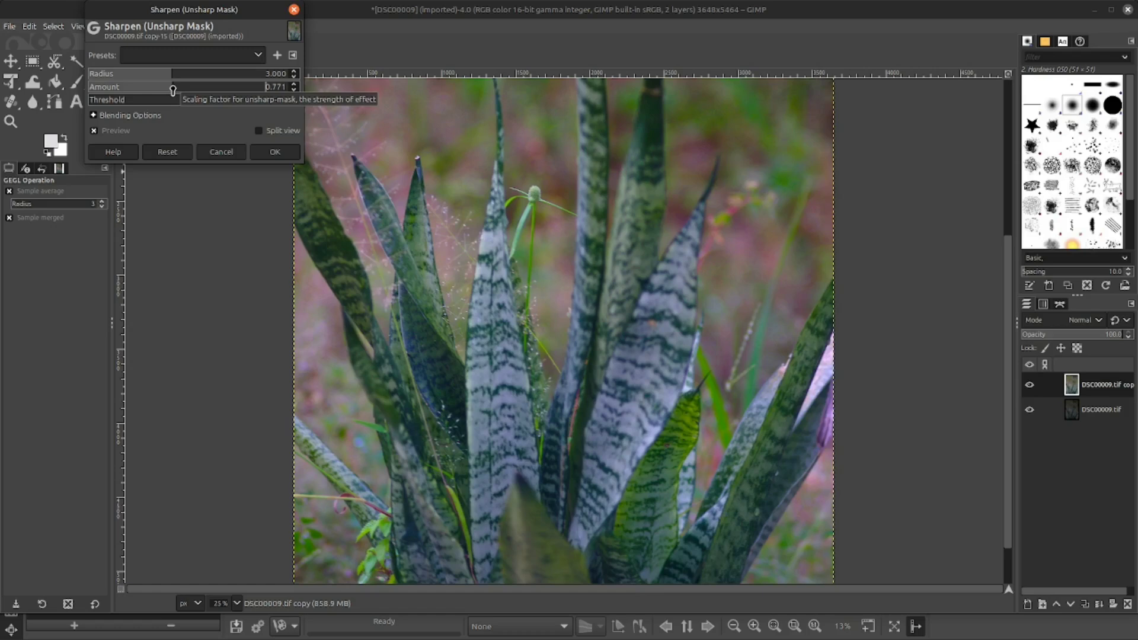
{"action": "left_click", "coordinate": [275, 153]}
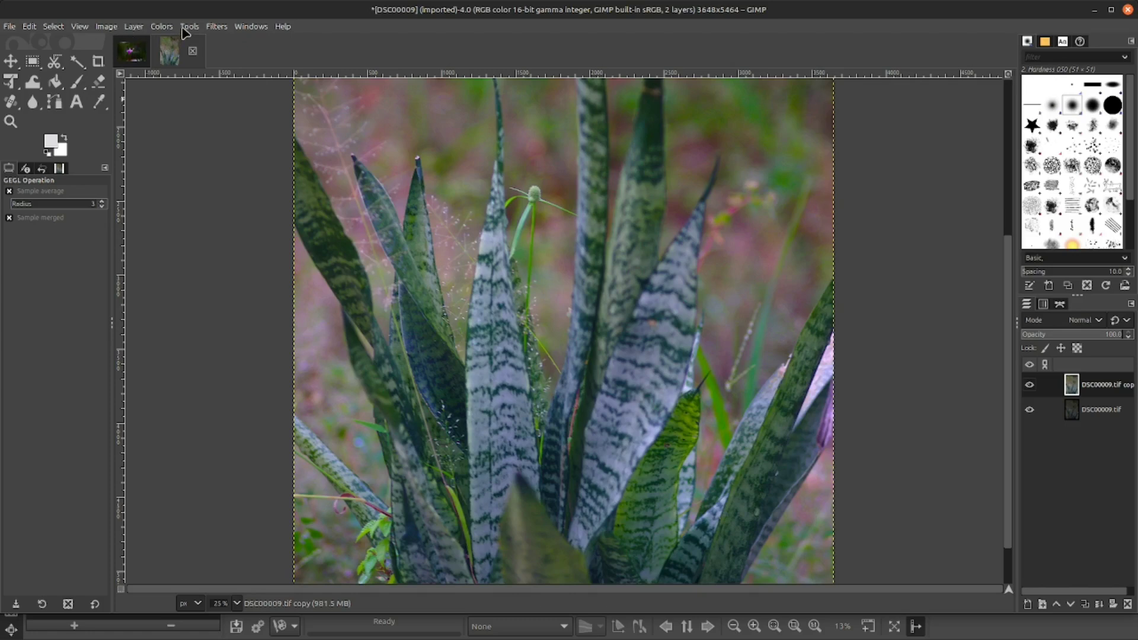
Step: Sharpen the copy a second time with Unsharp Mask at amount 0.723, and compare it with the original layer
{"action": "left_click", "coordinate": [215, 26]}
{"action": "mouse_move", "coordinate": [231, 119]}
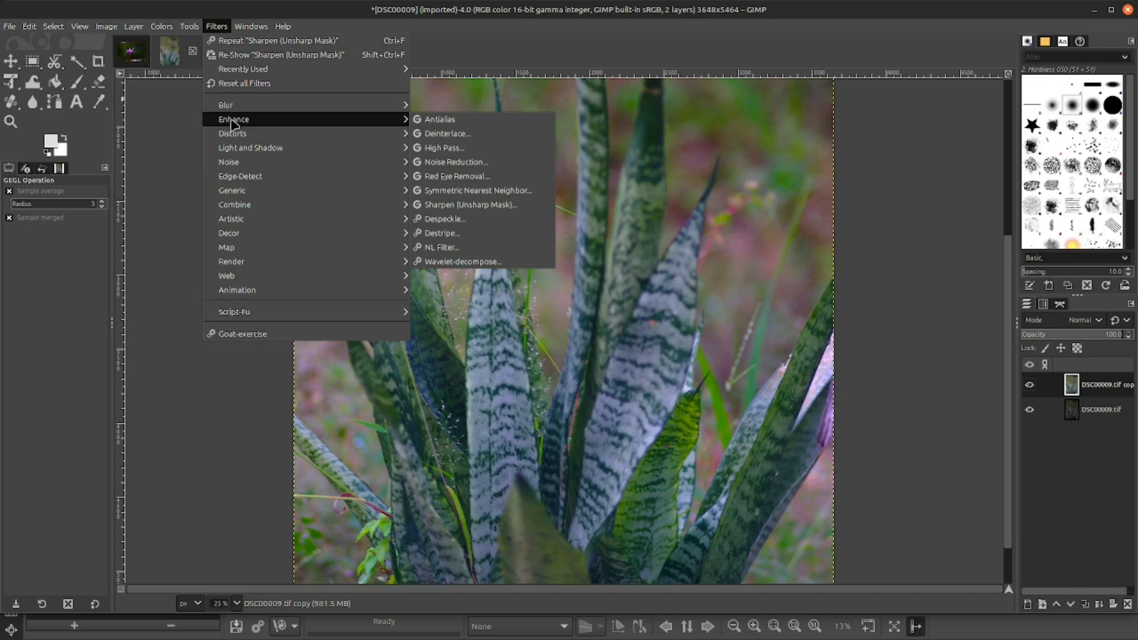
{"action": "left_click", "coordinate": [494, 207]}
{"action": "left_click_drag", "start_coordinate": [160, 90], "coordinate": [171, 88]}
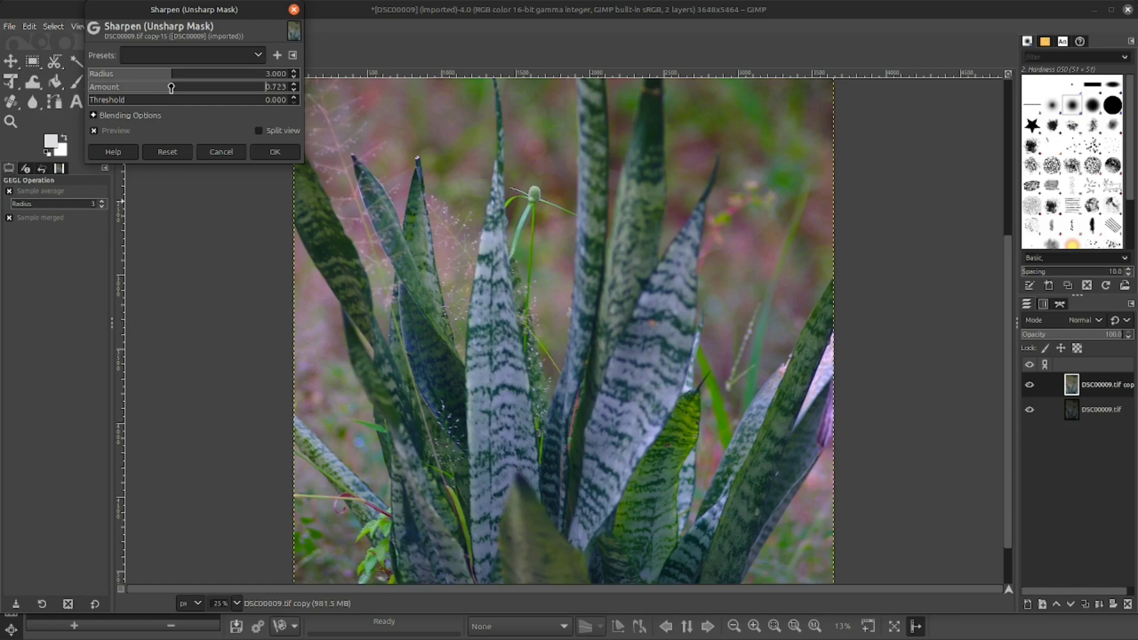
{"action": "left_click", "coordinate": [276, 152]}
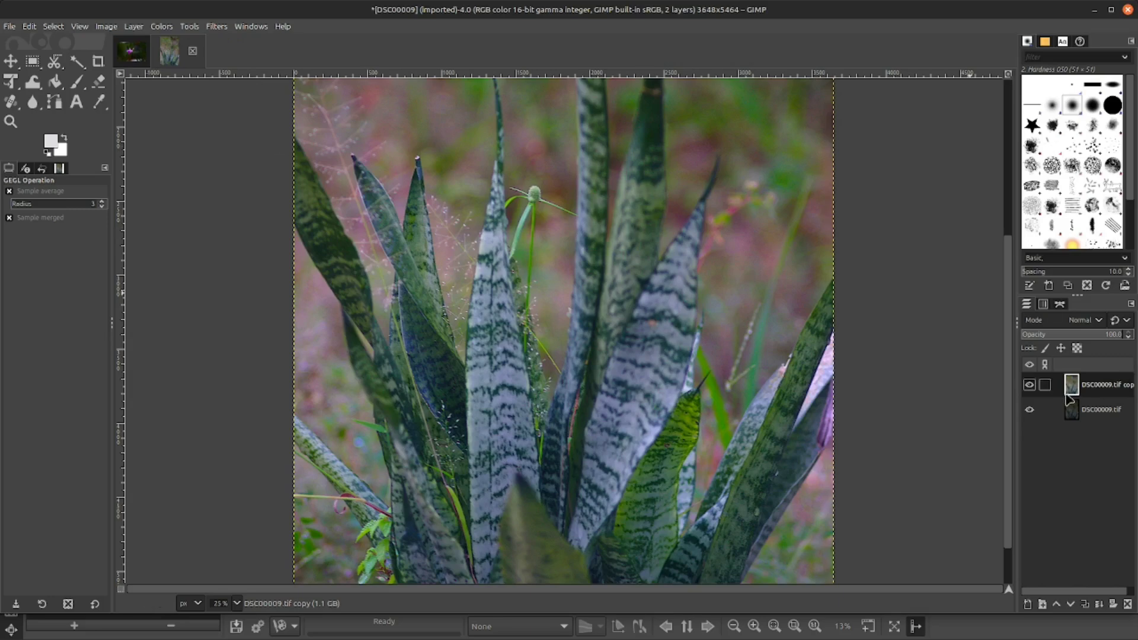
{"action": "left_click", "coordinate": [1029, 386]}
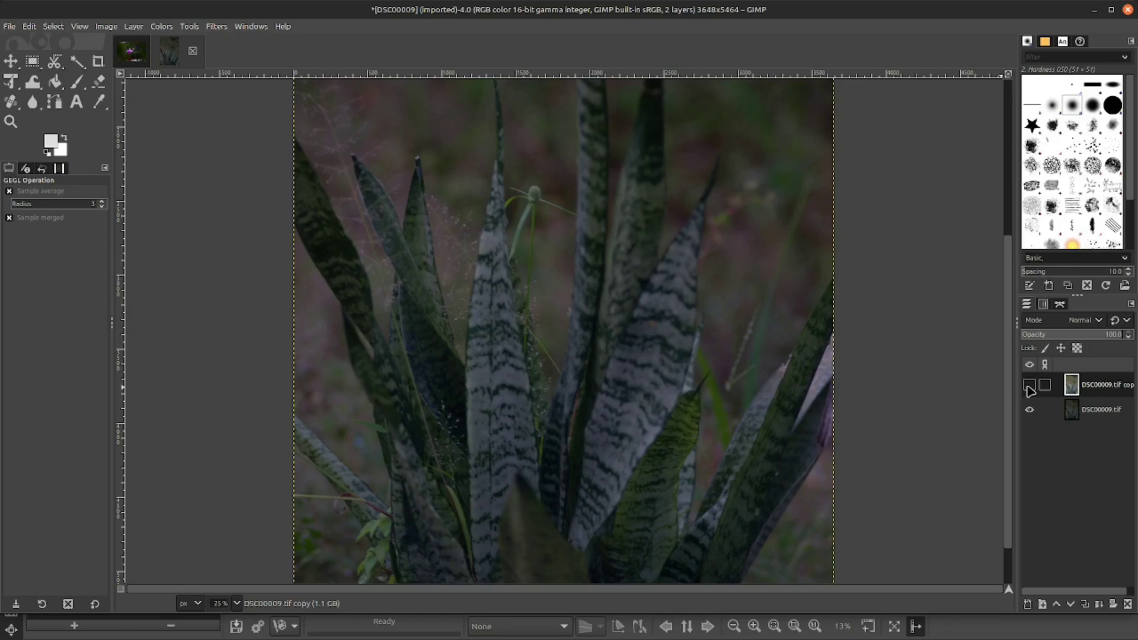
{"action": "left_click", "coordinate": [1029, 385]}
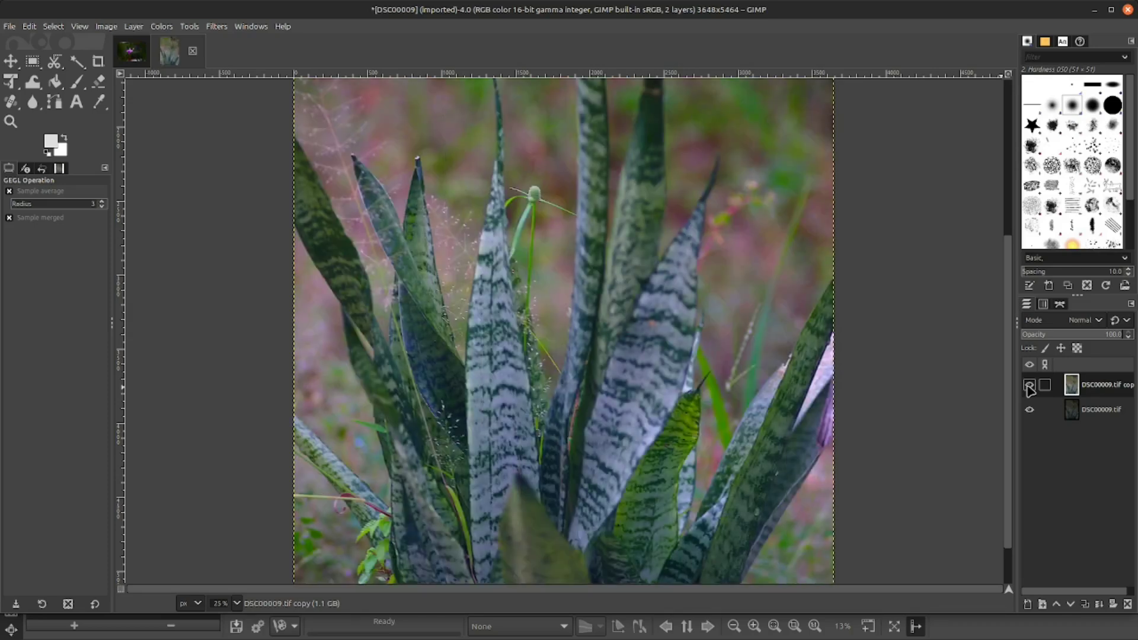
Step: Begin exporting the edited snake plant image and name the export file My Snake Plant
{"action": "key", "text": "plus"}
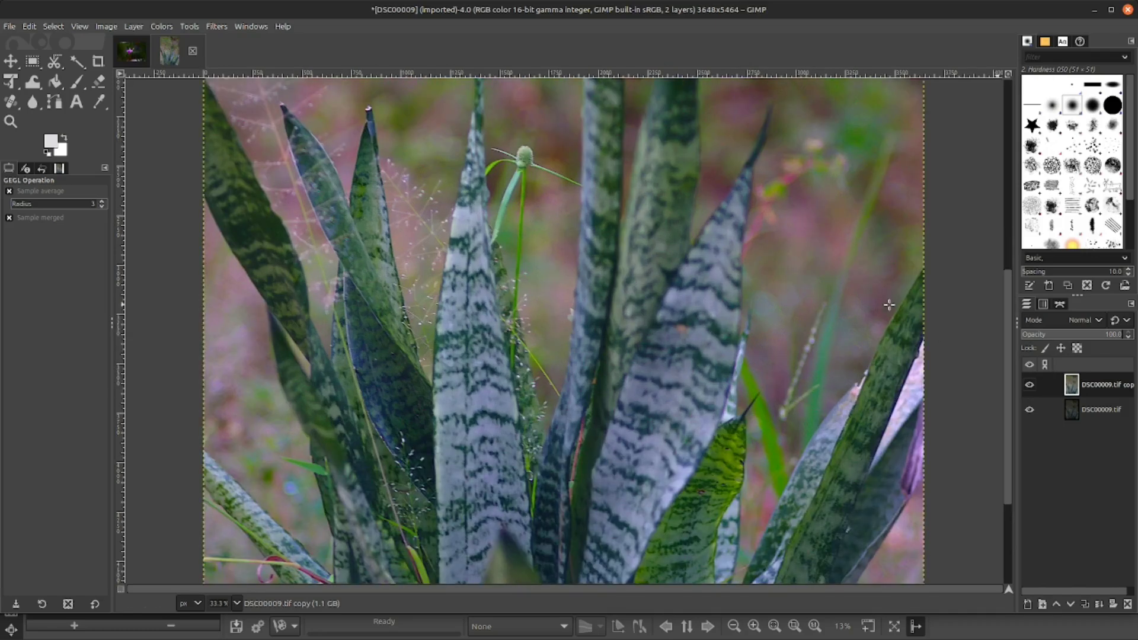
{"action": "key", "text": "minus"}
{"action": "key", "text": "minus"}
{"action": "key", "text": "minus"}
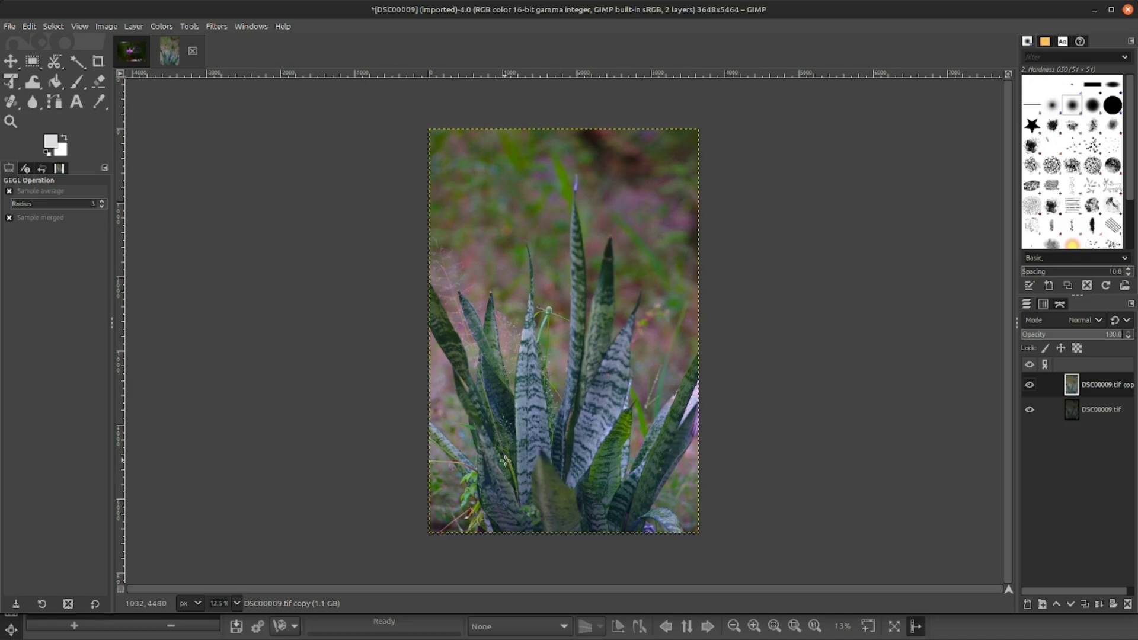
{"action": "left_click", "coordinate": [8, 27]}
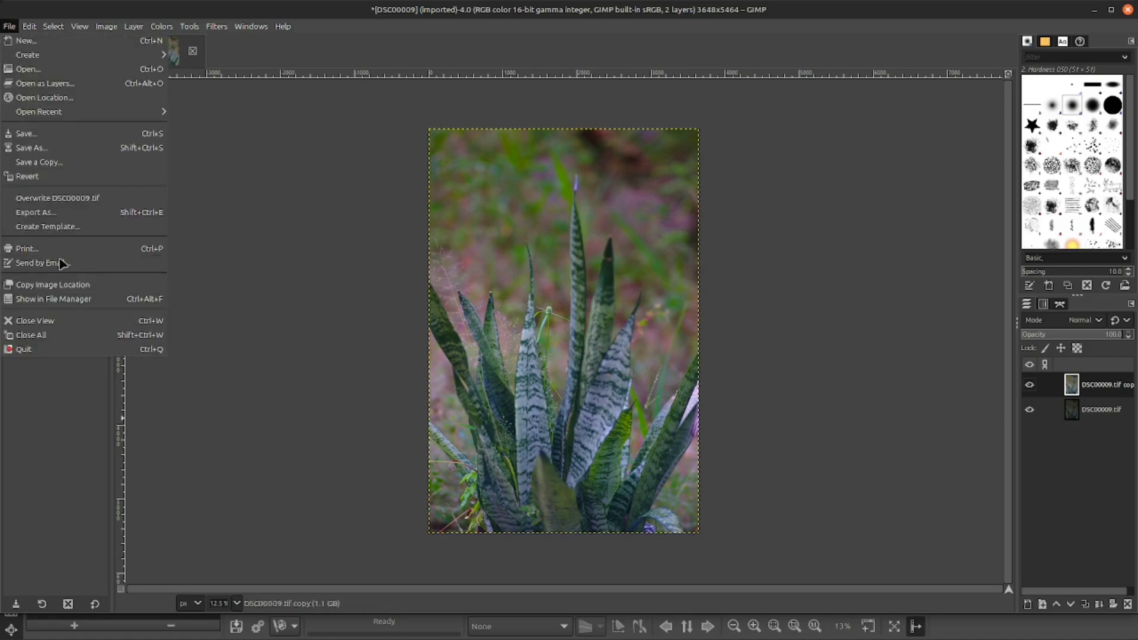
{"action": "left_click", "coordinate": [51, 213]}
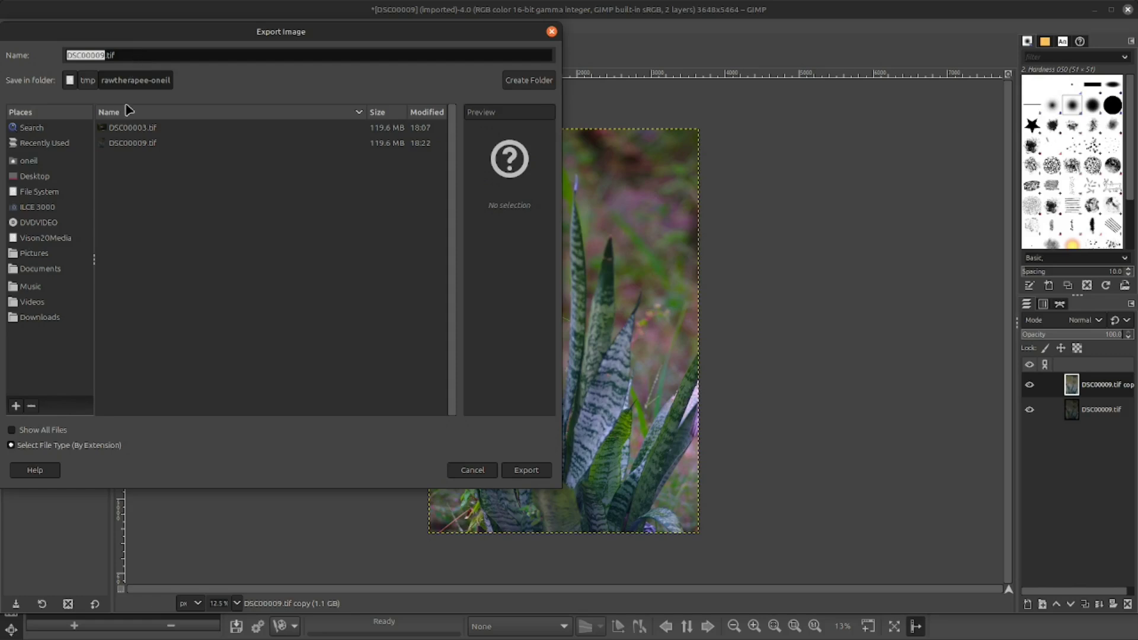
{"action": "key", "text": "BackSpace"}
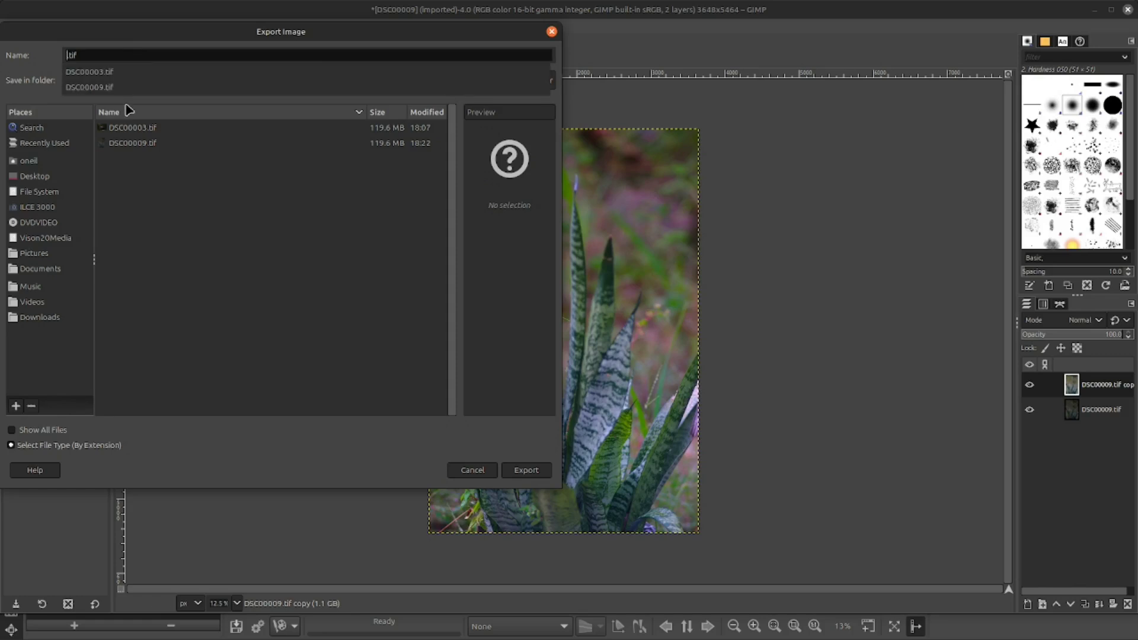
{"action": "type", "text": "My Snake Plant"}
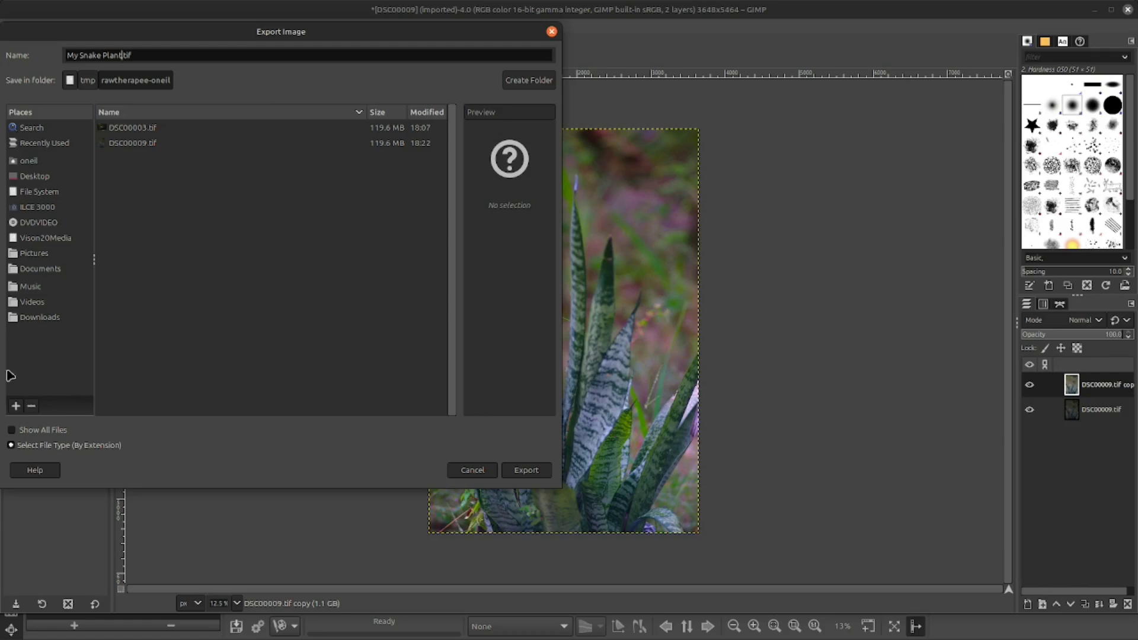
Step: Choose JPEG image as the export file type, adjust the quality and export My Snake Plant.jpg
{"action": "left_click", "coordinate": [12, 445]}
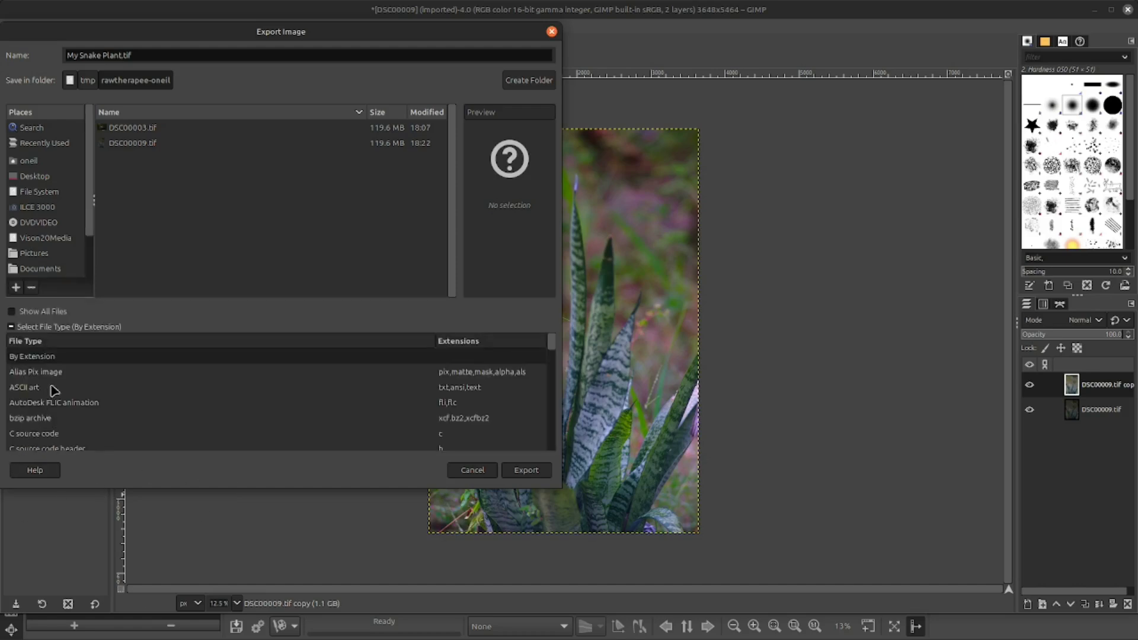
{"action": "scroll", "coordinate": [53, 392], "scroll_direction": "down", "scroll_amount": 5}
{"action": "scroll", "coordinate": [54, 393], "scroll_direction": "down", "scroll_amount": 3}
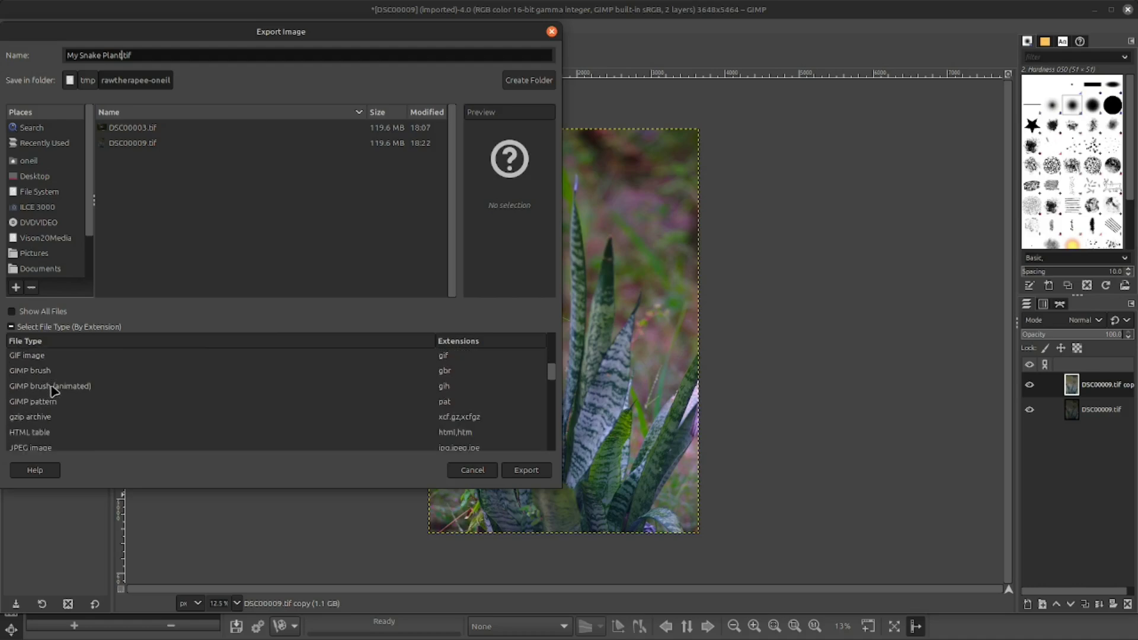
{"action": "left_click", "coordinate": [45, 432]}
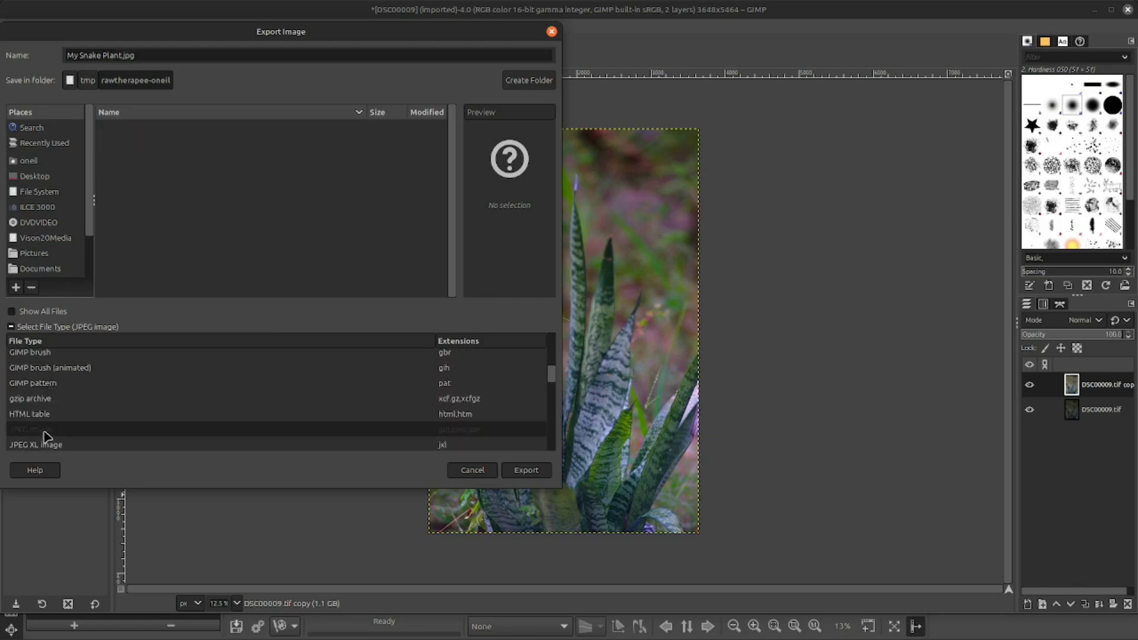
{"action": "left_click", "coordinate": [525, 470]}
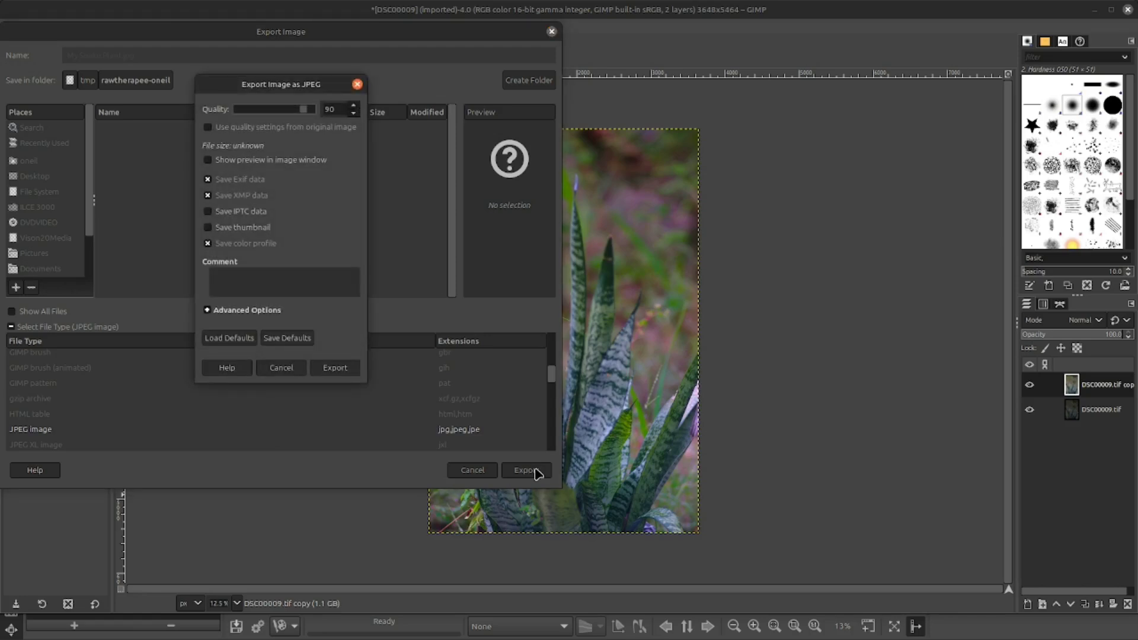
{"action": "left_click", "coordinate": [313, 109]}
{"action": "left_click", "coordinate": [335, 368]}
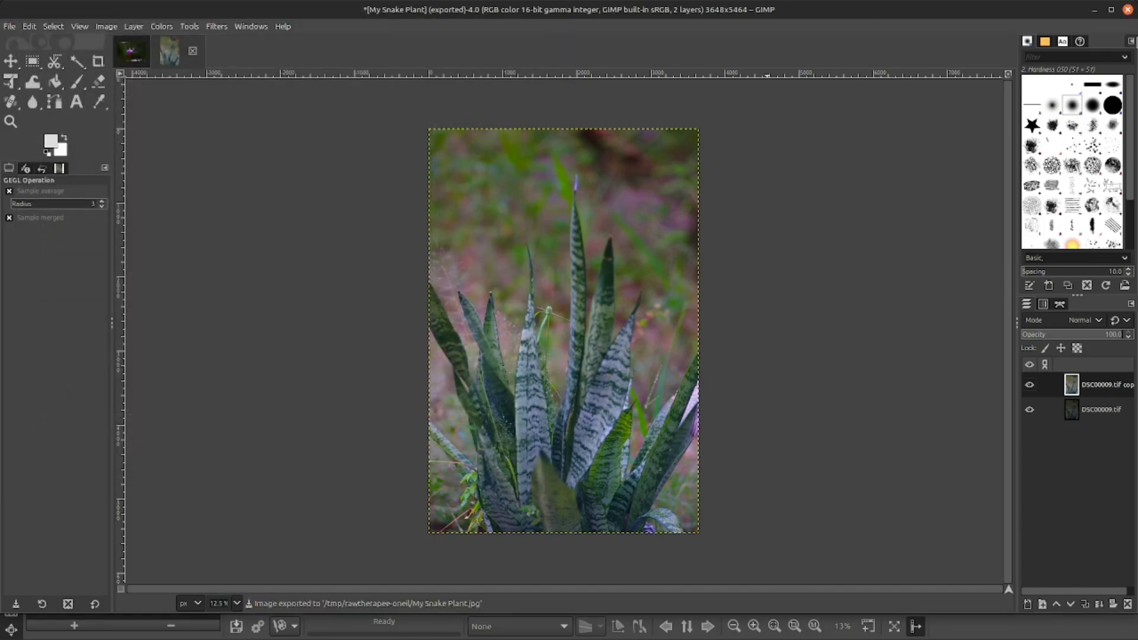
Step: Switch to RawTherapee and view the bare-branch photo DSC00010 and the leaf photo DSC00011
{"action": "left_click", "coordinate": [1094, 10]}
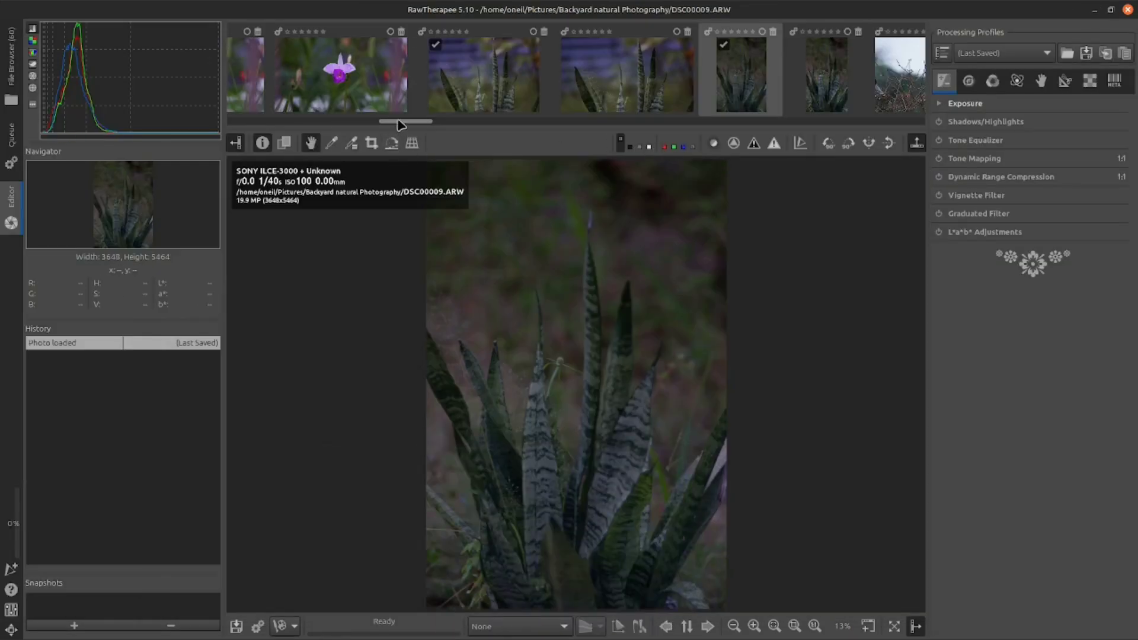
{"action": "left_click_drag", "start_coordinate": [406, 121], "coordinate": [442, 122]}
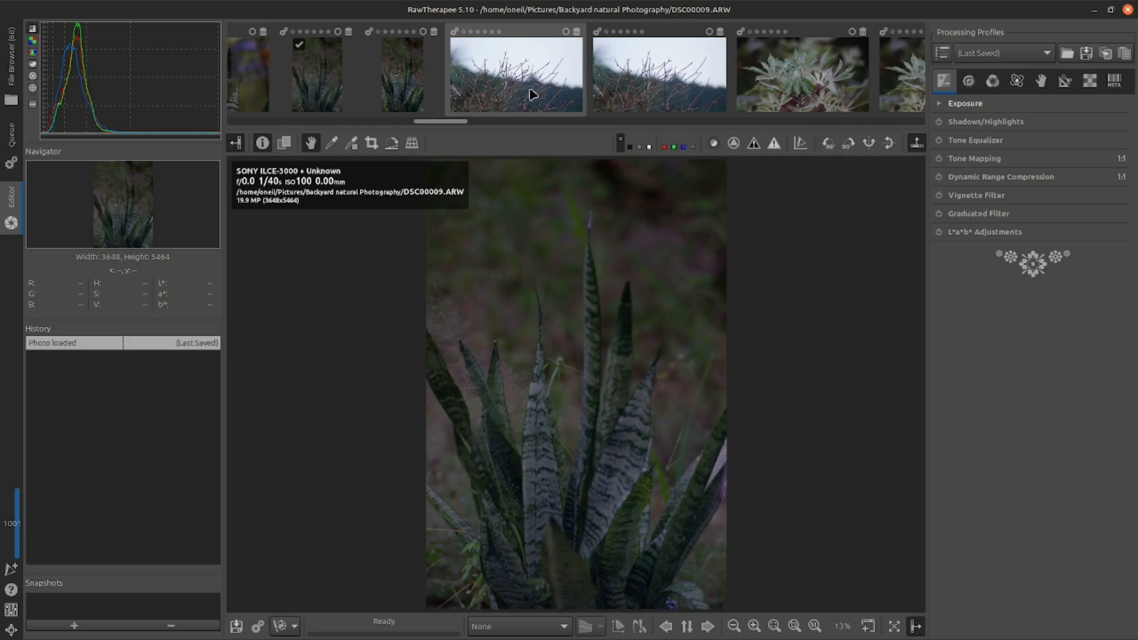
{"action": "double_click", "coordinate": [533, 94]}
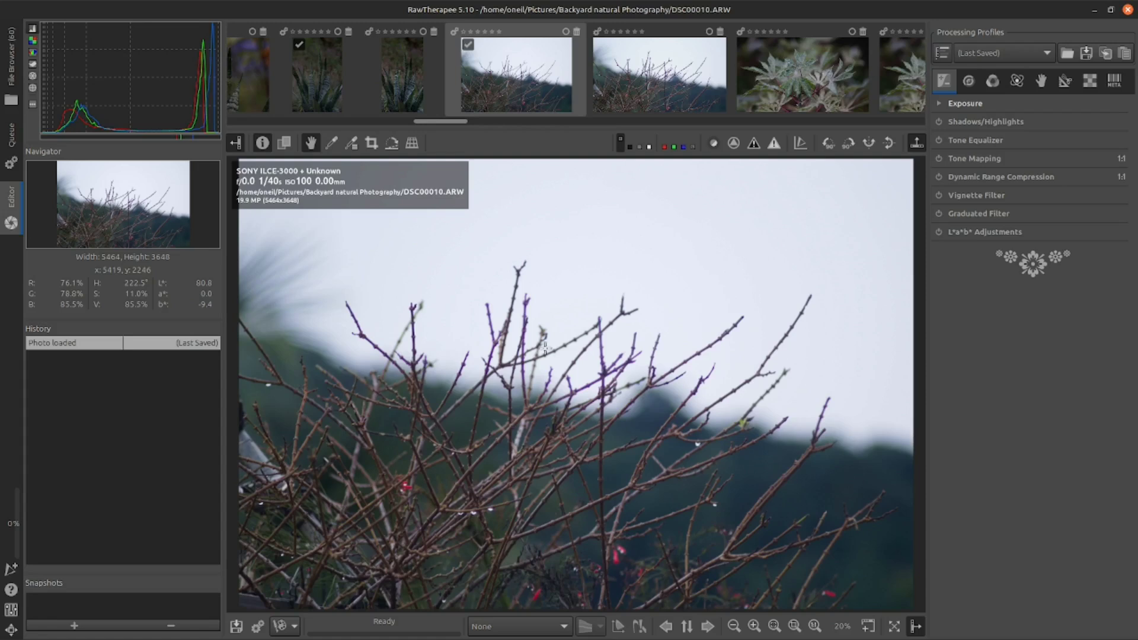
{"action": "left_click_drag", "start_coordinate": [460, 123], "coordinate": [492, 127]}
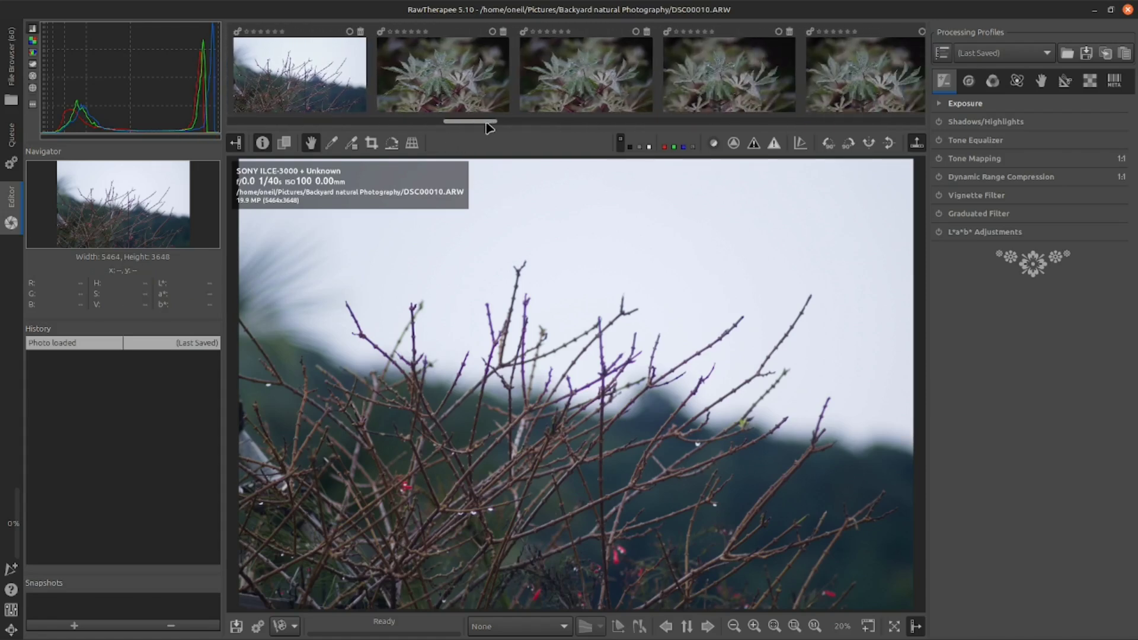
{"action": "left_click", "coordinate": [457, 91]}
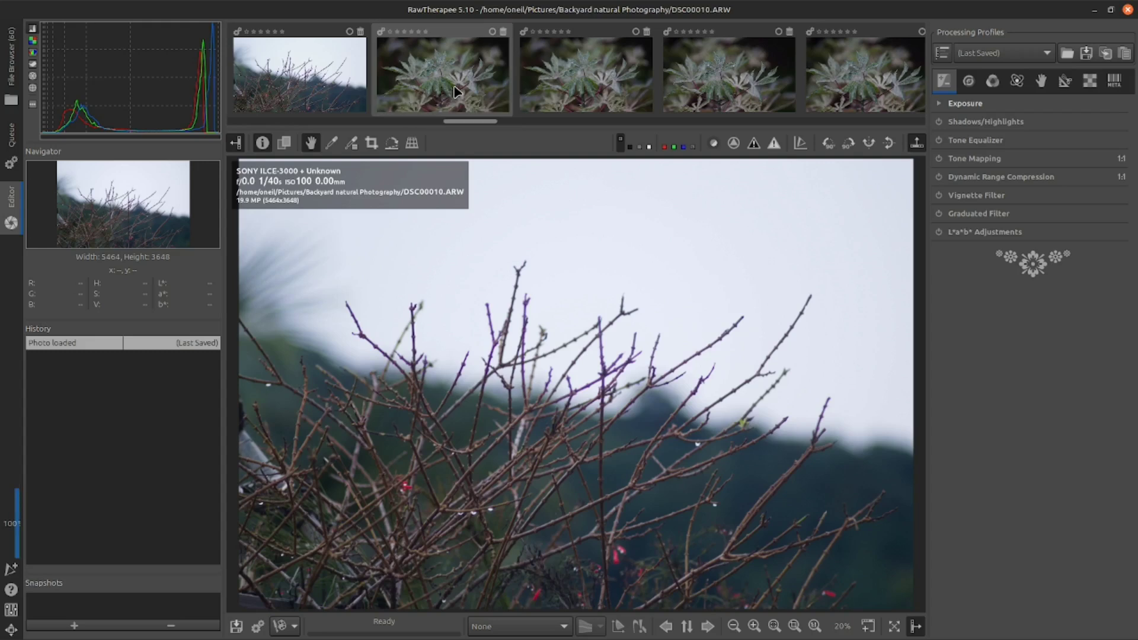
{"action": "double_click", "coordinate": [456, 91]}
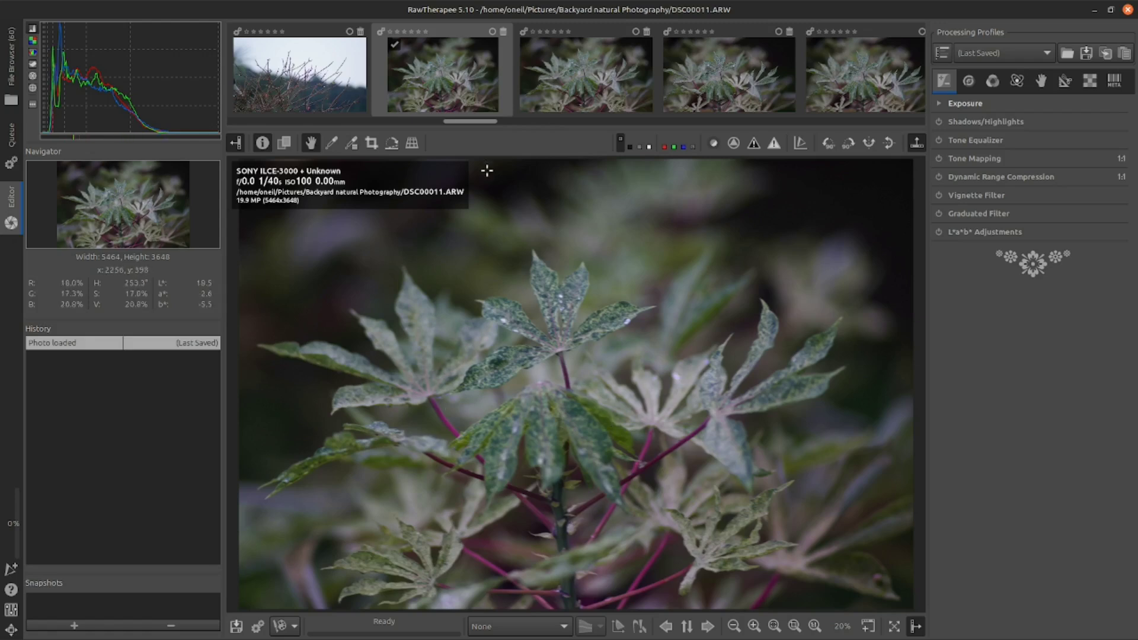
Step: Open the pink flower photo DSC00016 and send it to GIMP, converting it to the built-in sRGB profile
{"action": "left_click_drag", "start_coordinate": [477, 125], "coordinate": [597, 128]}
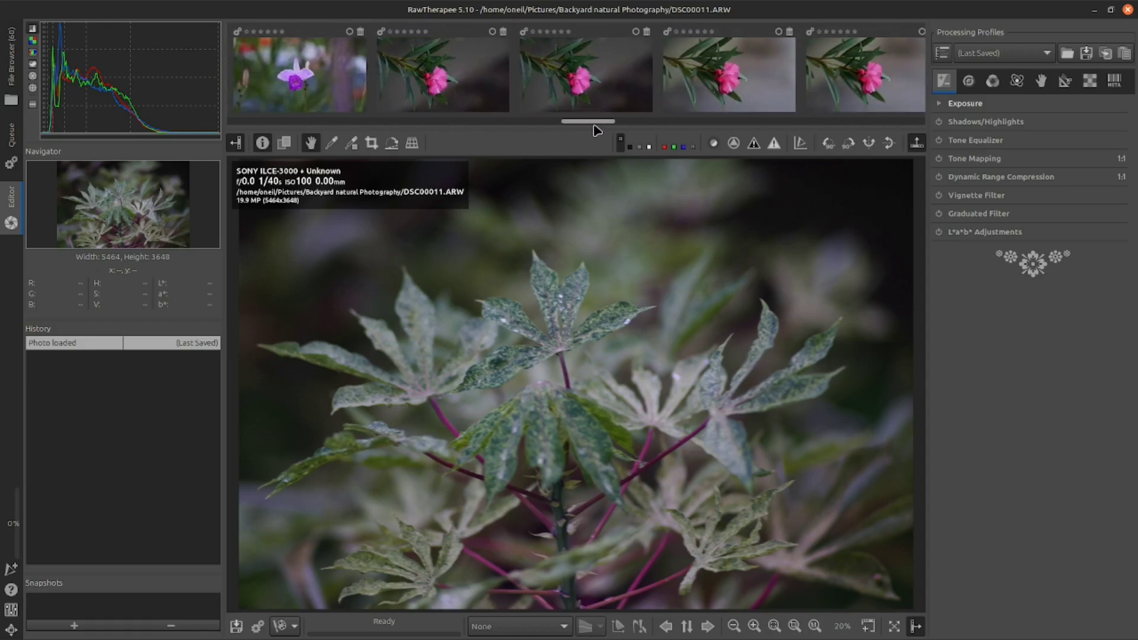
{"action": "left_click", "coordinate": [436, 87]}
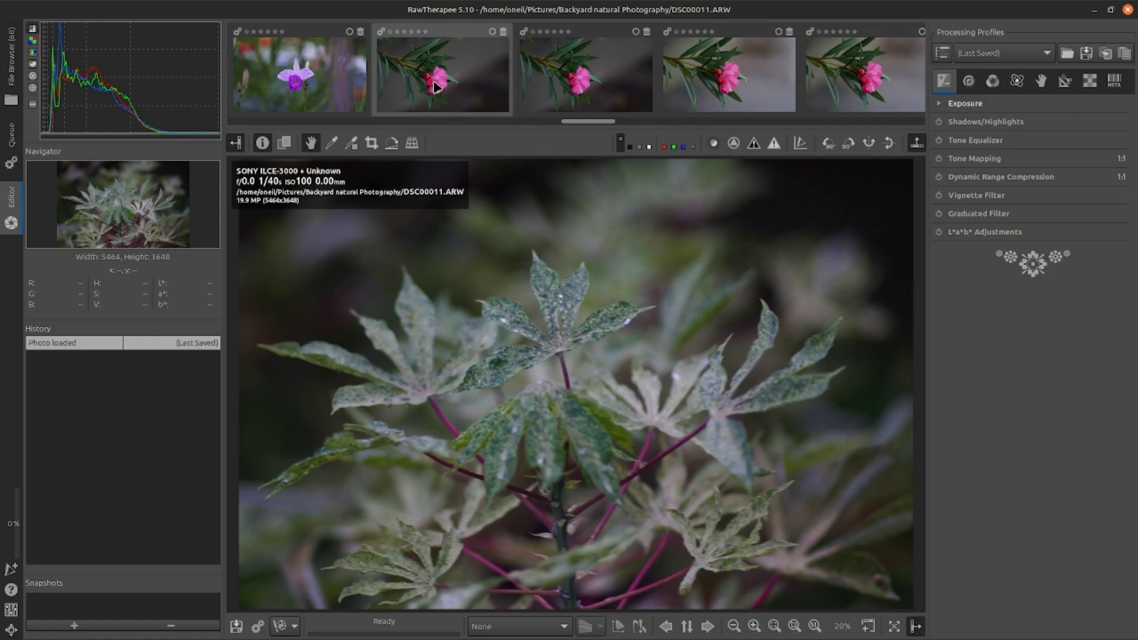
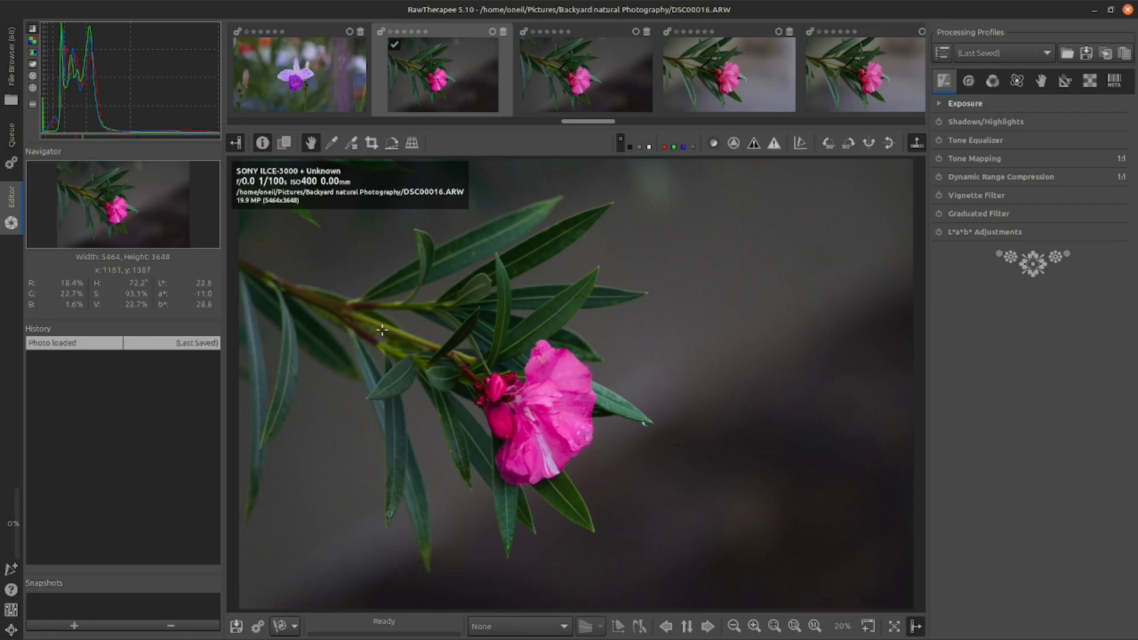
{"action": "left_click", "coordinate": [281, 628]}
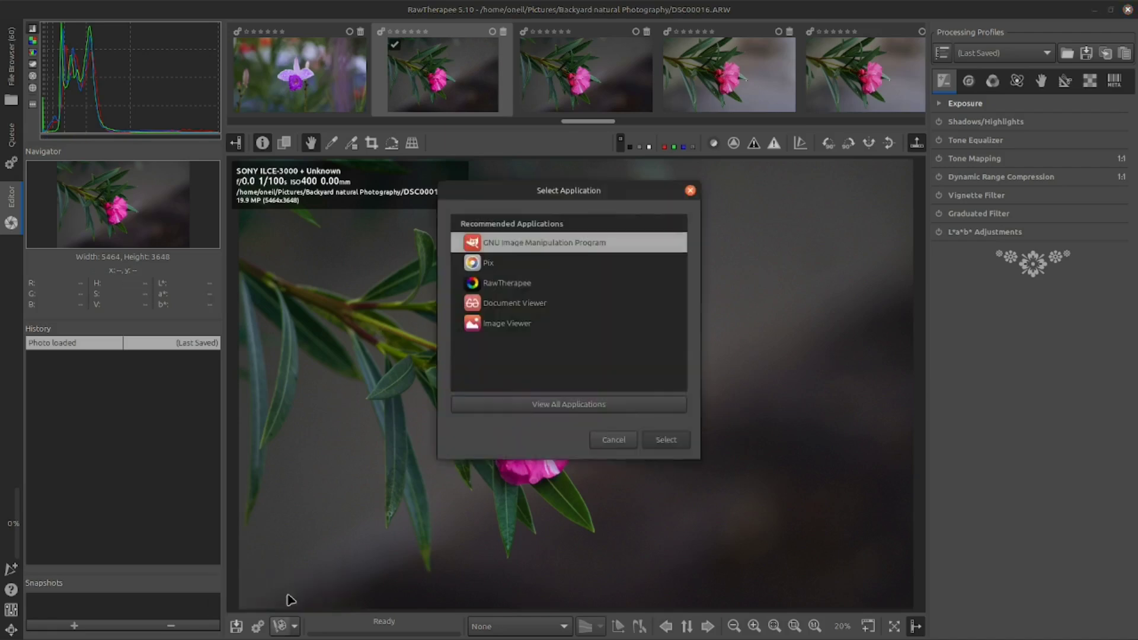
{"action": "left_click", "coordinate": [666, 441]}
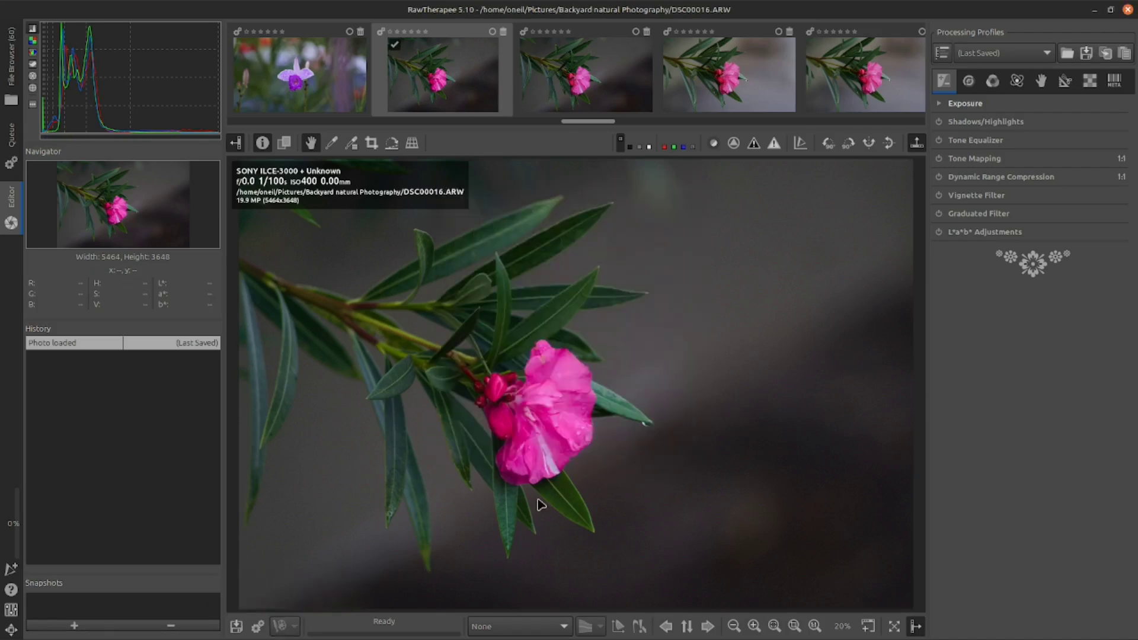
{"action": "mouse_move", "coordinate": [473, 633]}
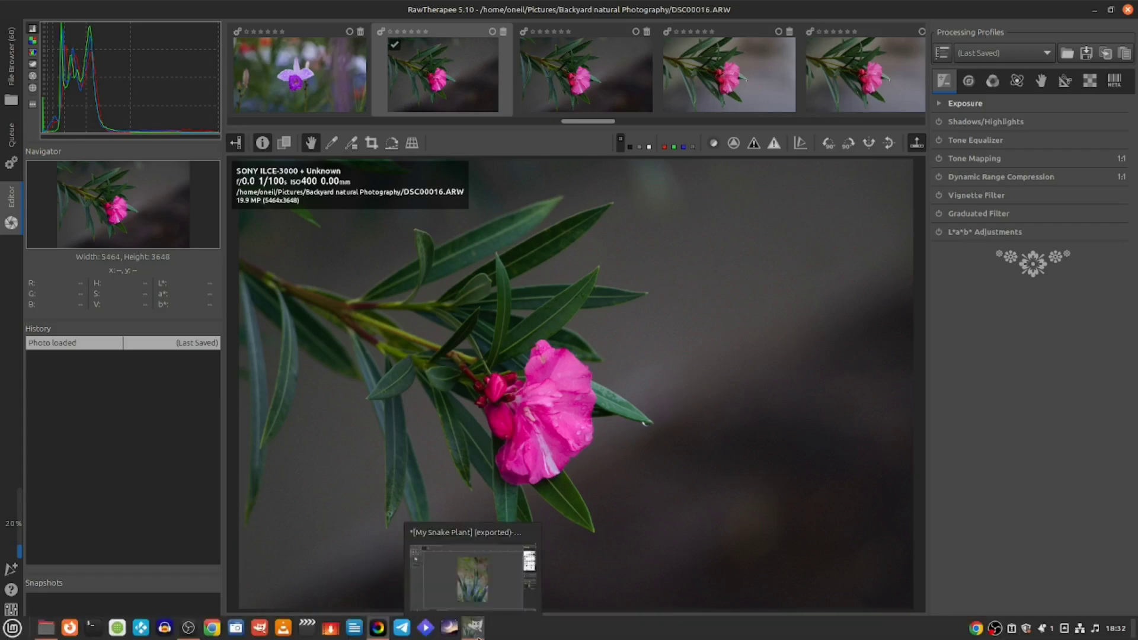
{"action": "left_click", "coordinate": [473, 633]}
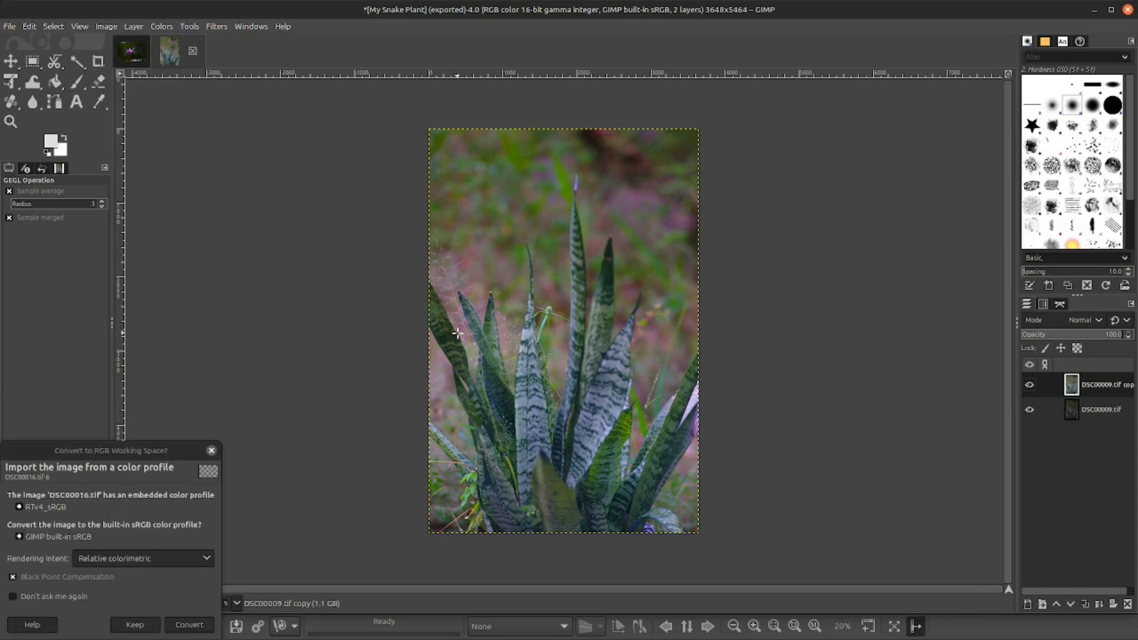
{"action": "left_click", "coordinate": [199, 627]}
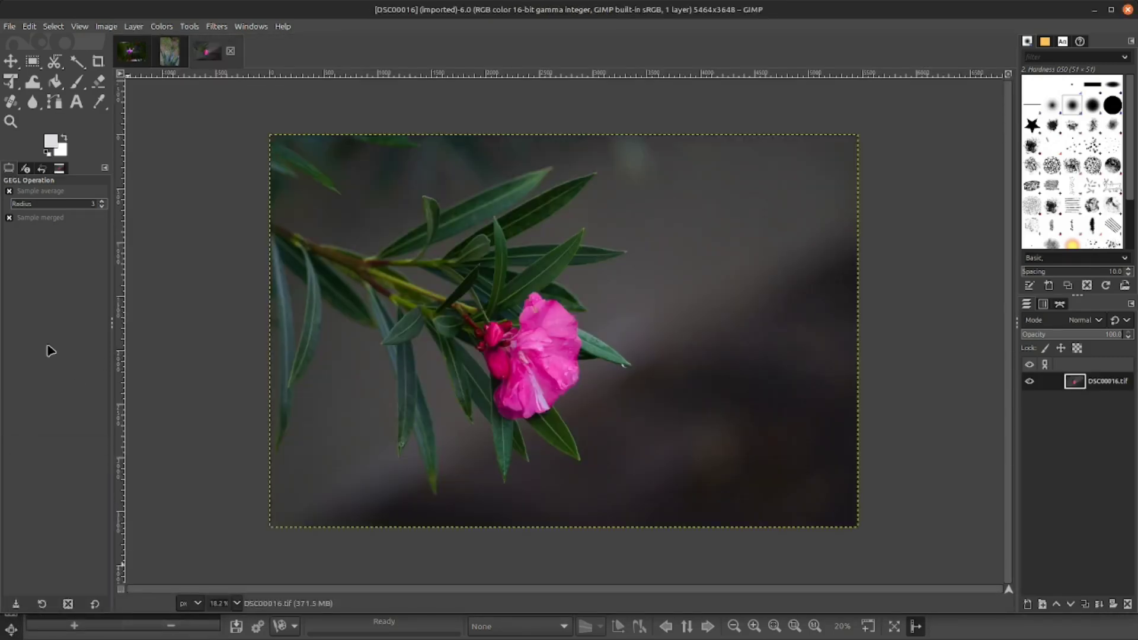
Step: Review the open Orchid and My Snake Plant images, returning to the pink flower image
{"action": "left_click", "coordinate": [134, 53]}
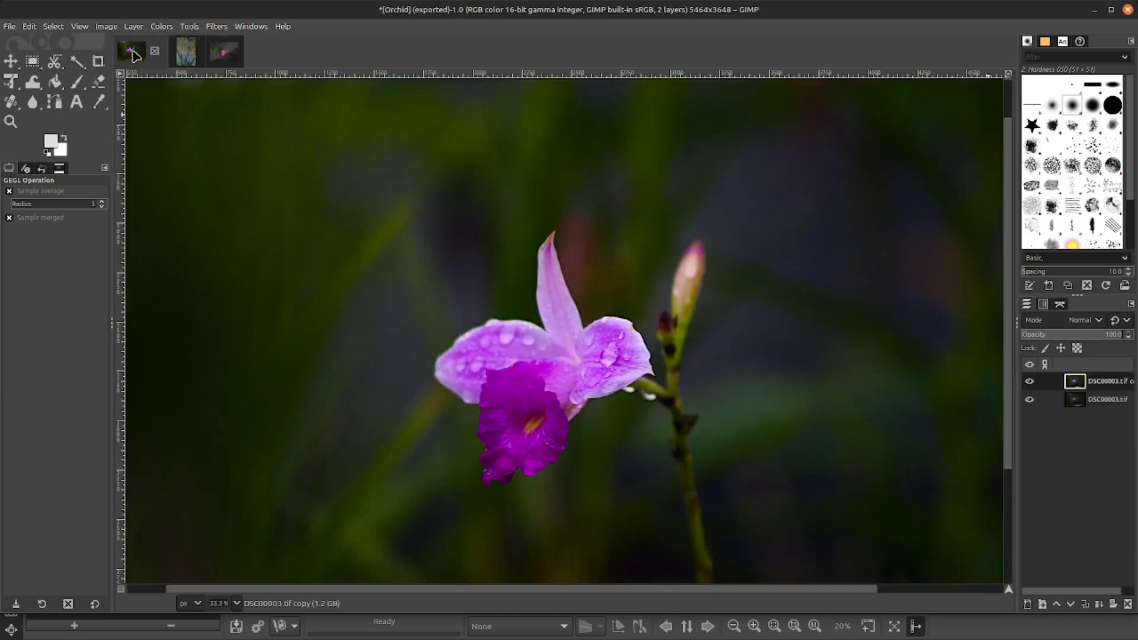
{"action": "left_click", "coordinate": [185, 53]}
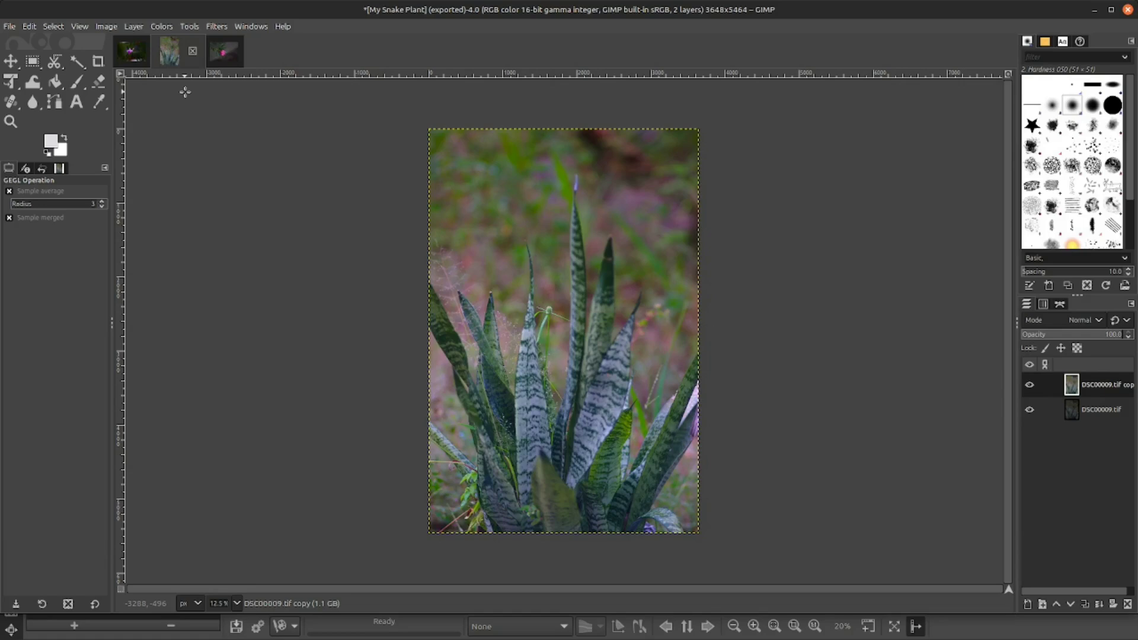
{"action": "left_click", "coordinate": [225, 57]}
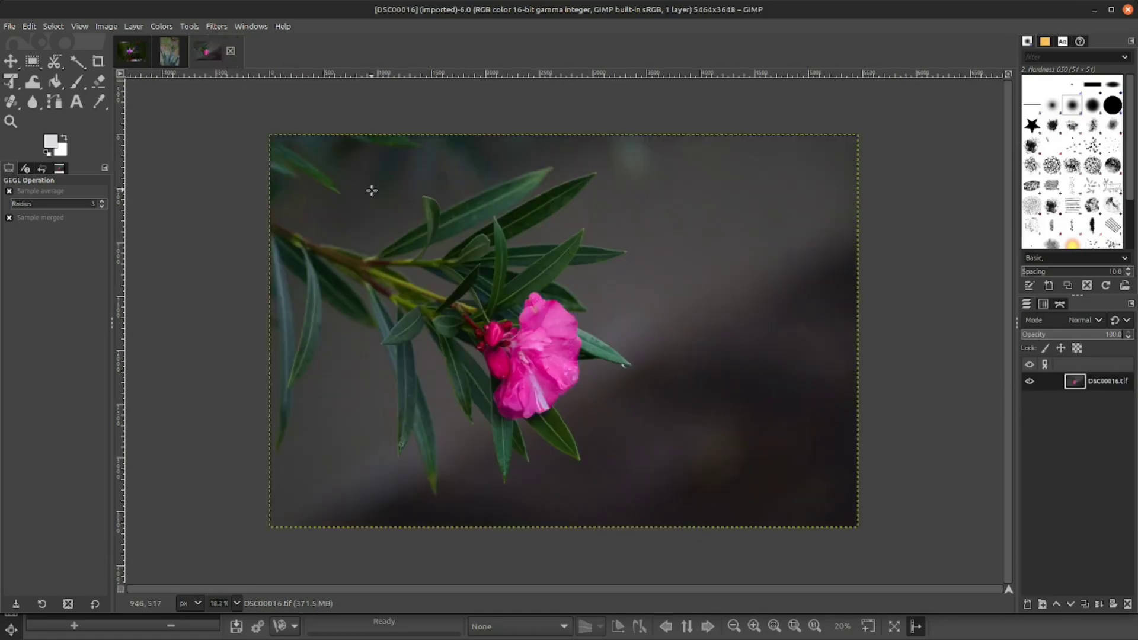
Step: Duplicate the DSC00016.tif layer and examine the pink flower, buds and surrounding leaves up close
{"action": "left_click", "coordinate": [1085, 605]}
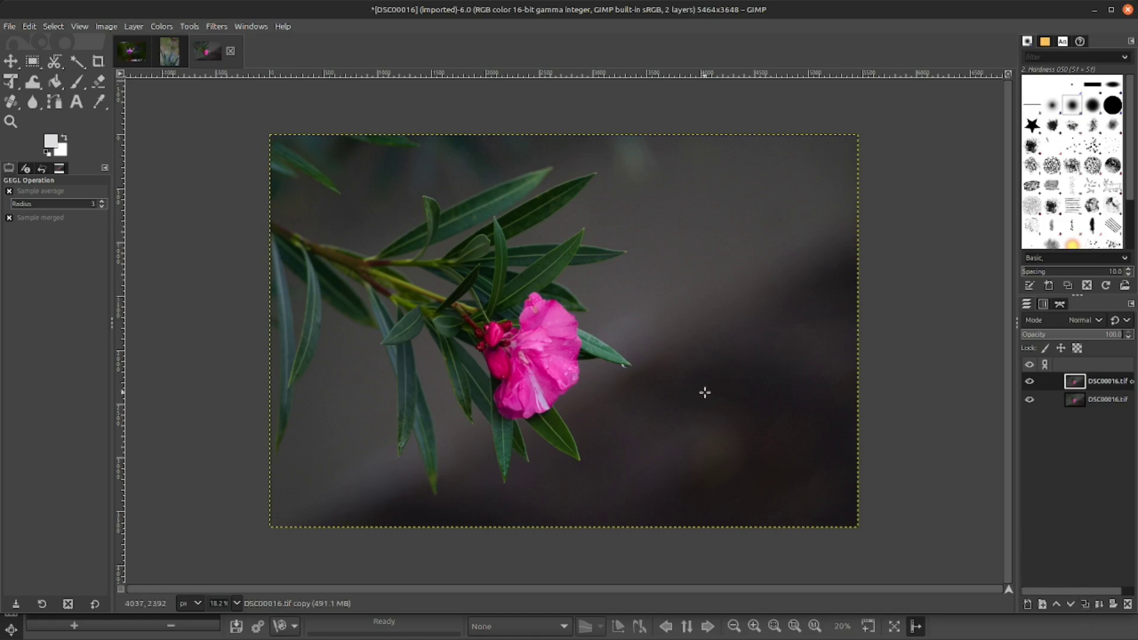
{"action": "key", "text": "plus"}
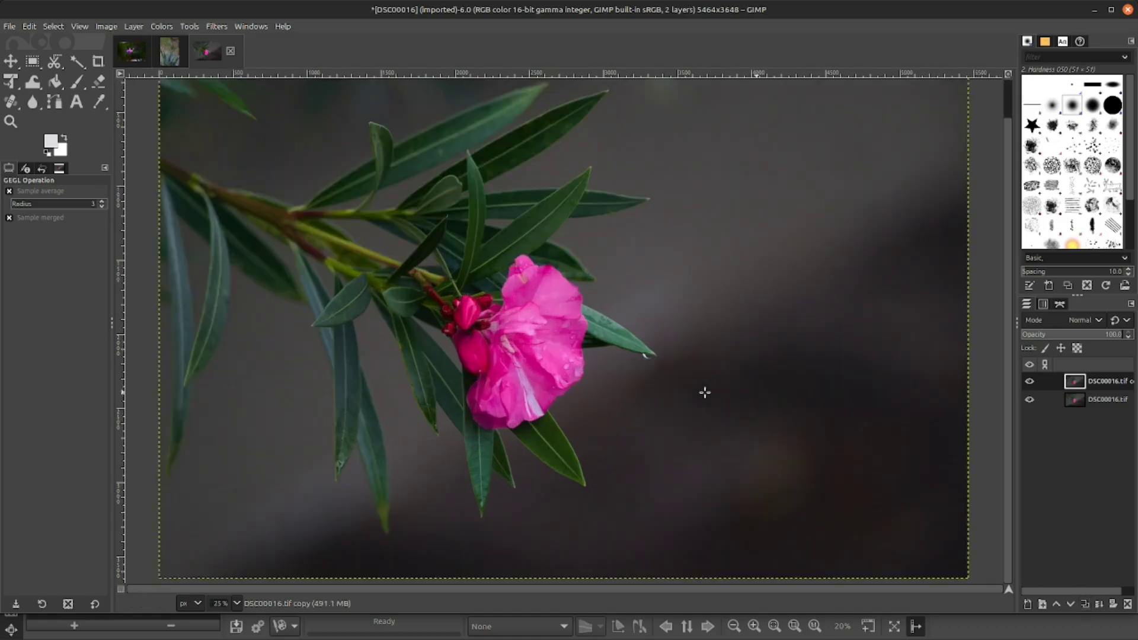
{"action": "key", "text": "plus"}
{"action": "key", "text": "plus"}
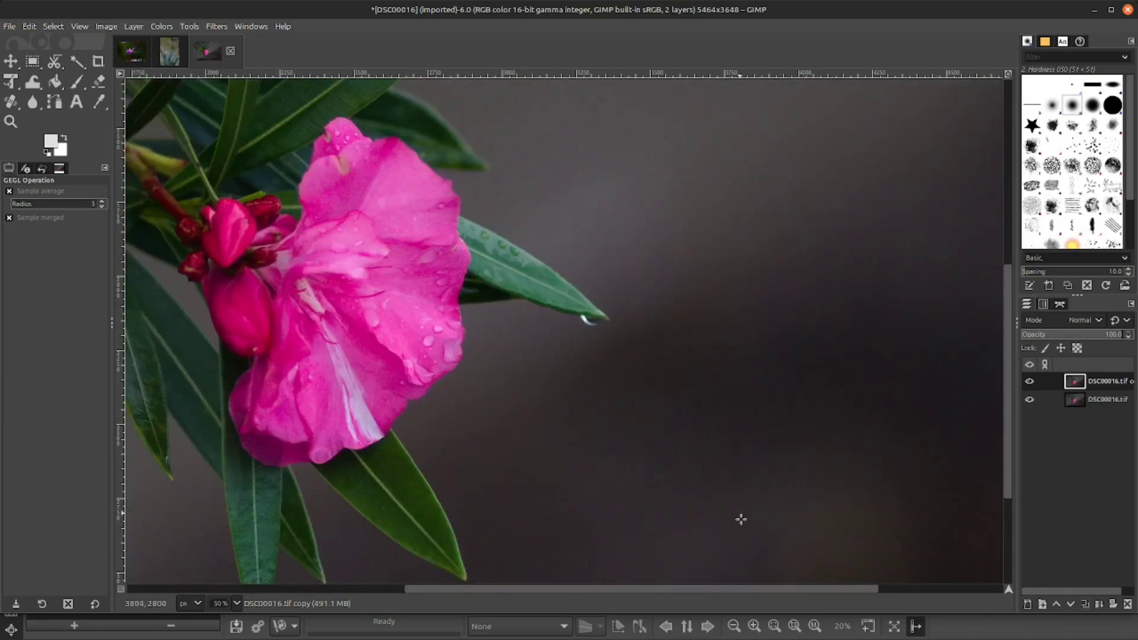
{"action": "left_click_drag", "start_coordinate": [748, 595], "coordinate": [656, 593]}
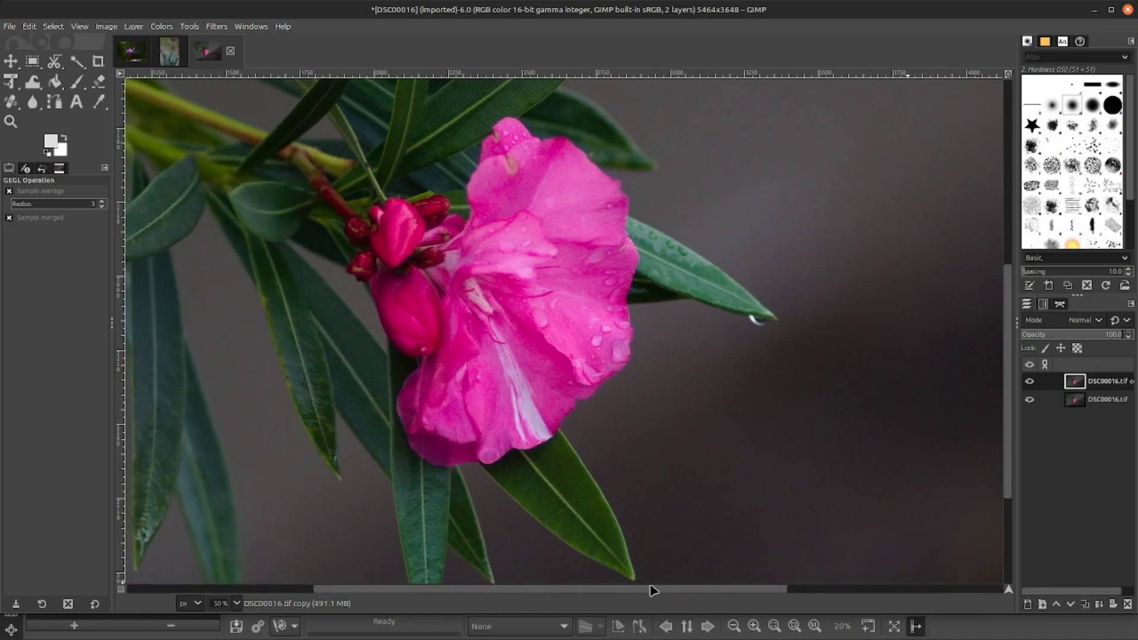
{"action": "scroll", "coordinate": [603, 487], "scroll_direction": "up", "scroll_amount": 1}
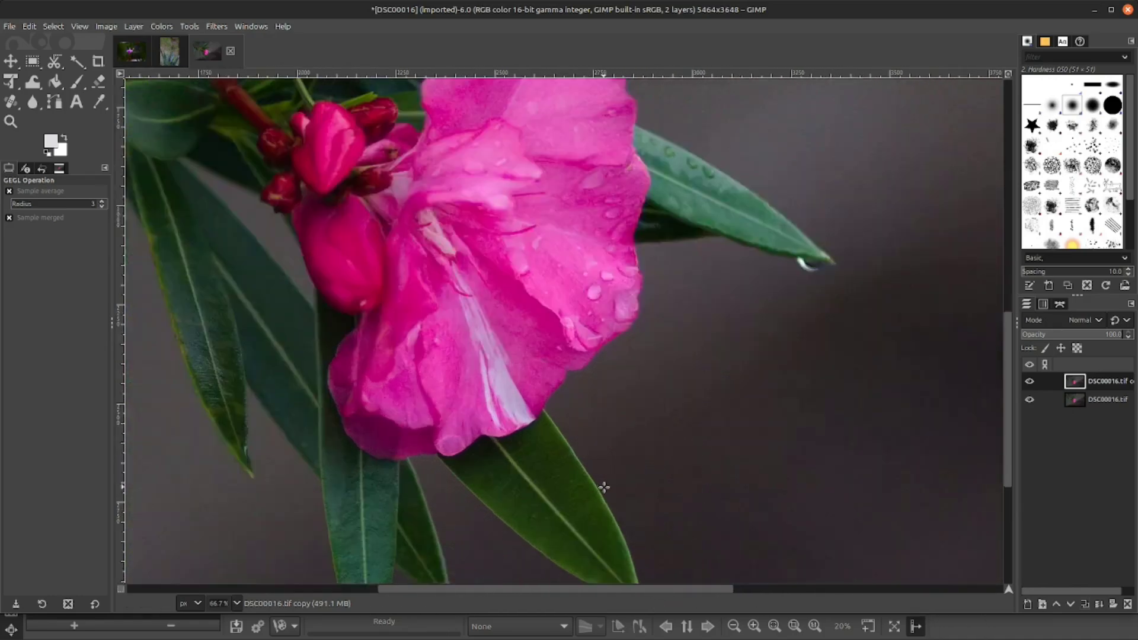
{"action": "left_click_drag", "start_coordinate": [1005, 367], "coordinate": [1015, 312]}
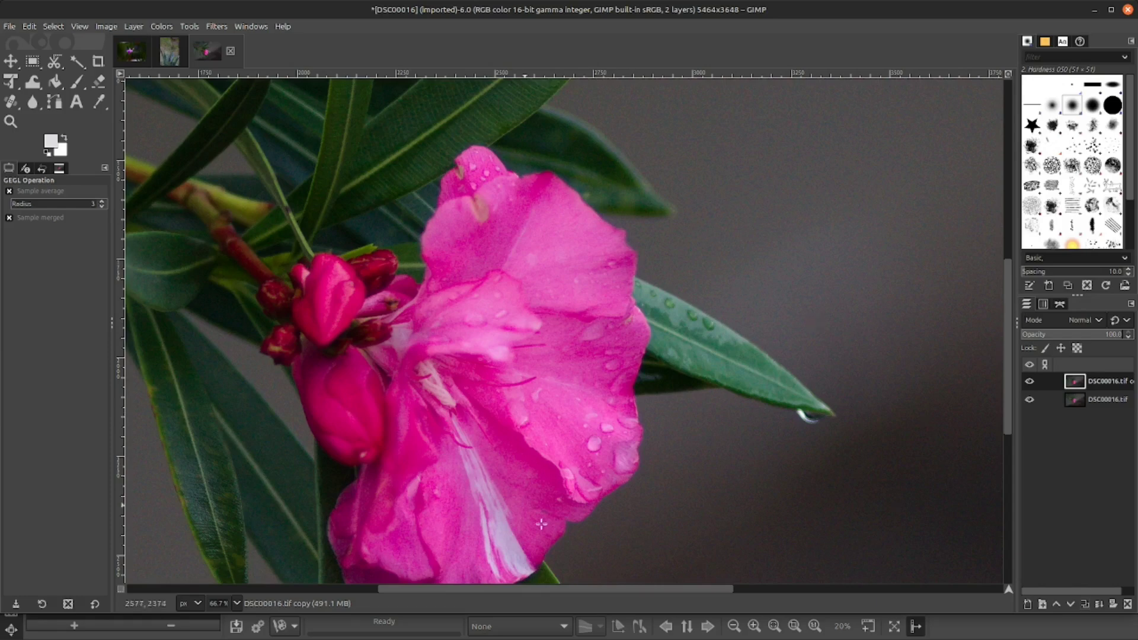
{"action": "left_click_drag", "start_coordinate": [596, 594], "coordinate": [480, 602]}
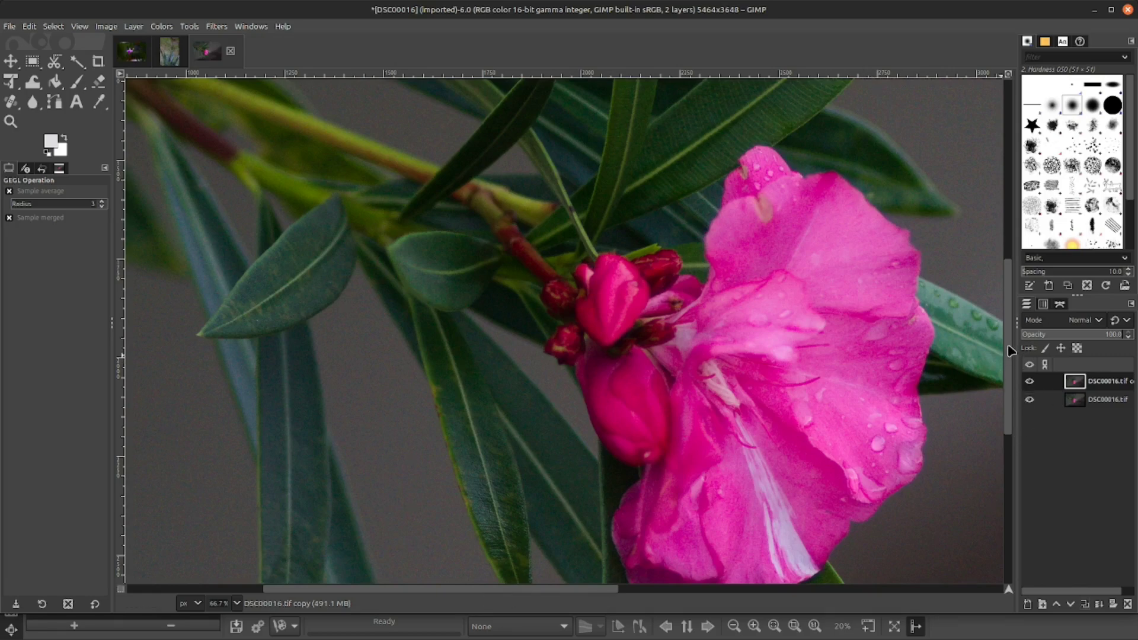
Step: Sharpen the duplicate flower layer with Unsharp Mask at an amount of about 0.84 and compare it with the original layer
{"action": "scroll", "coordinate": [1008, 347], "scroll_direction": "down", "scroll_amount": 3}
{"action": "left_click_drag", "start_coordinate": [474, 590], "coordinate": [517, 589]}
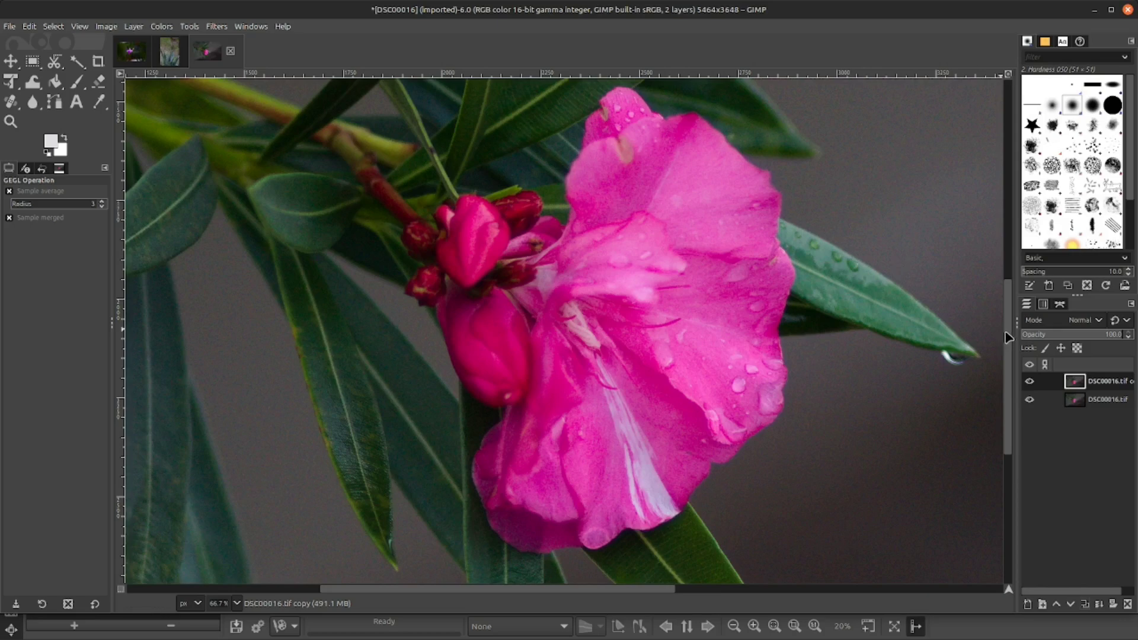
{"action": "left_click_drag", "start_coordinate": [1008, 335], "coordinate": [819, 249]}
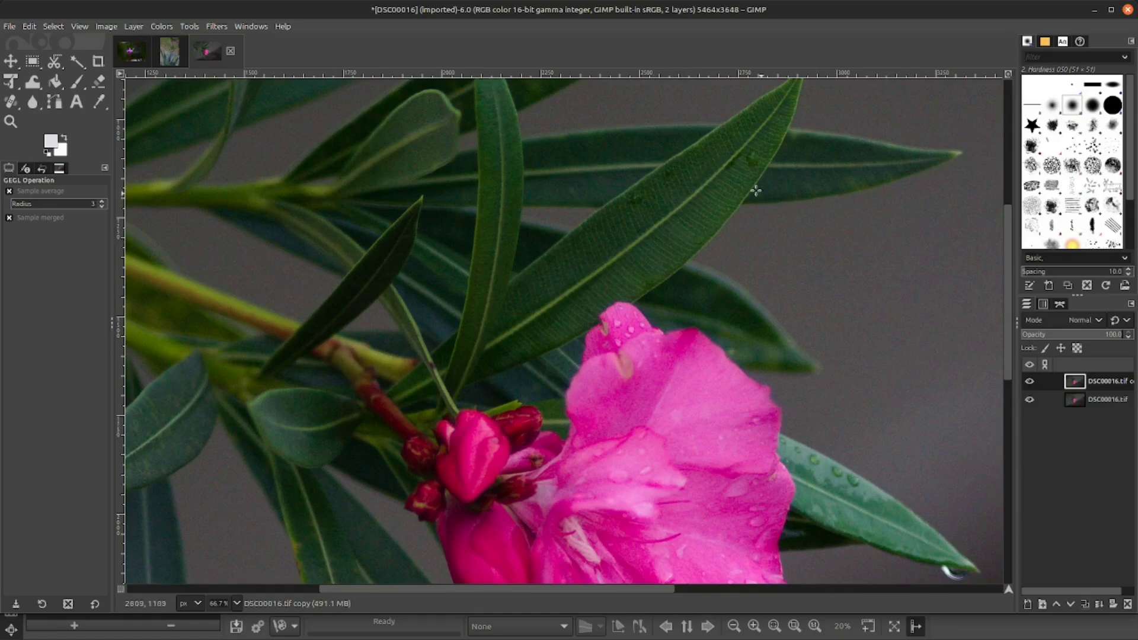
{"action": "left_click_drag", "start_coordinate": [639, 593], "coordinate": [597, 596]}
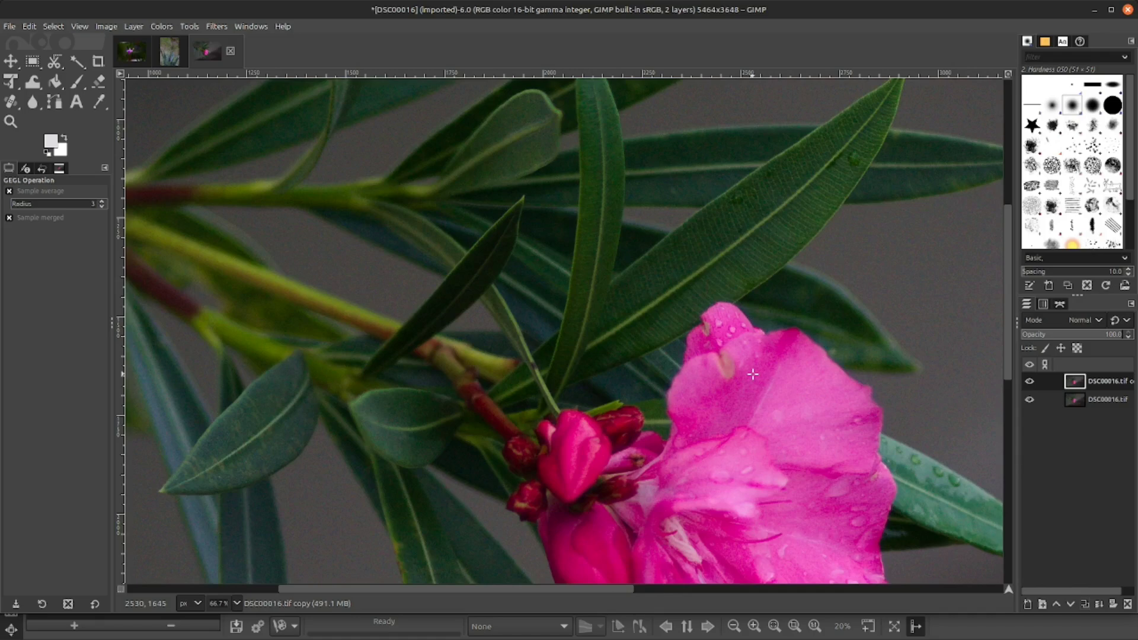
{"action": "scroll", "coordinate": [752, 374], "scroll_direction": "down", "scroll_amount": 1, "text": "ctrl"}
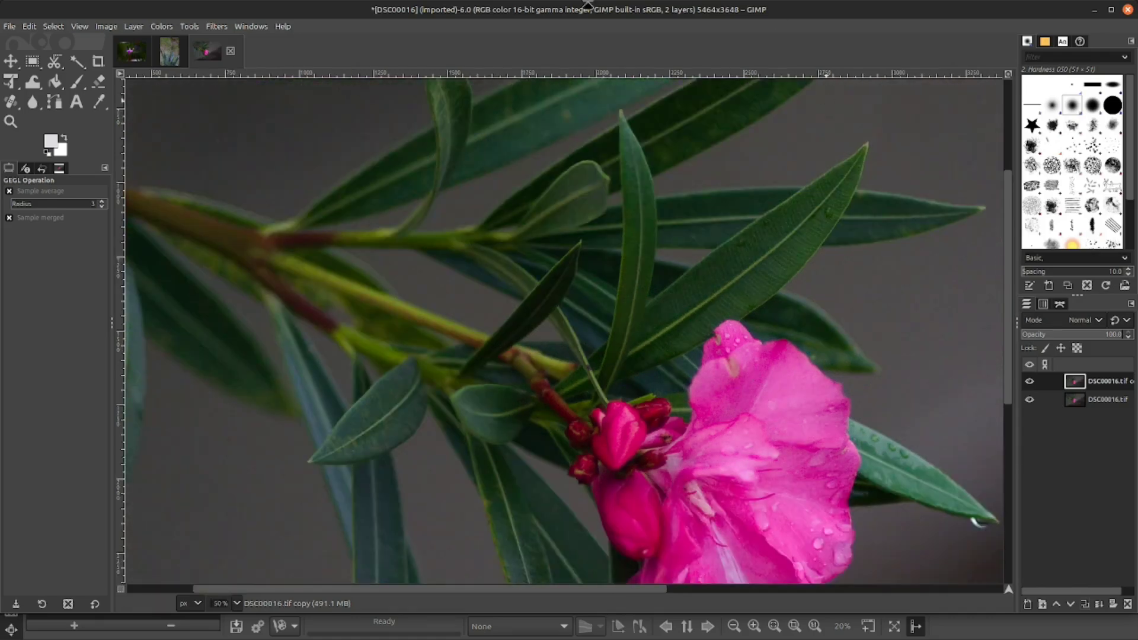
{"action": "left_click_drag", "start_coordinate": [562, 592], "coordinate": [616, 593]}
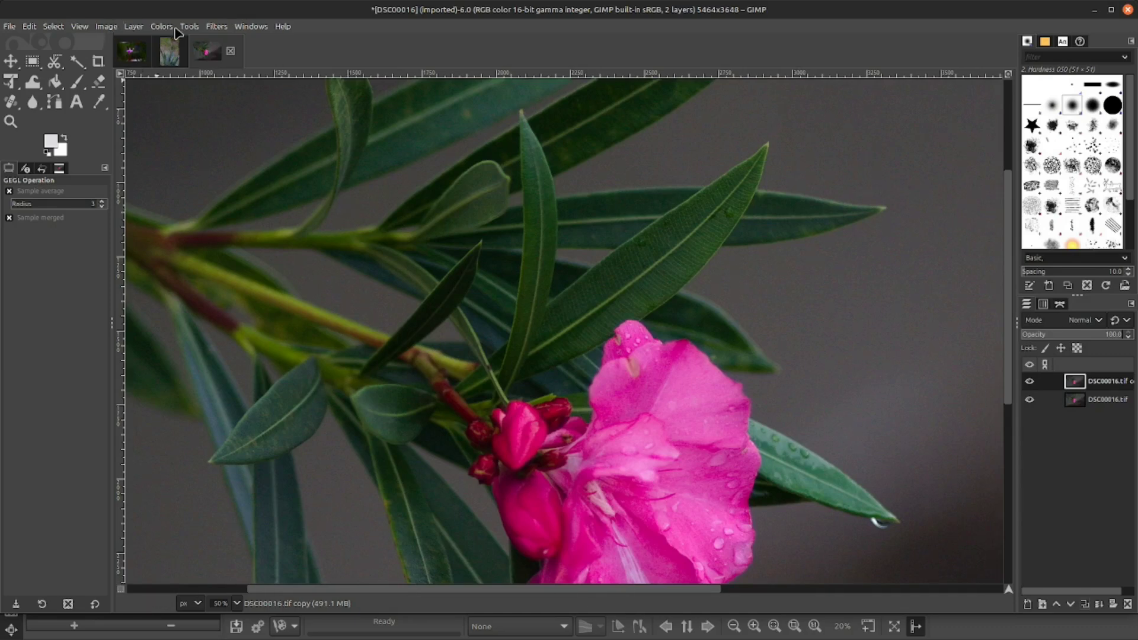
{"action": "left_click", "coordinate": [218, 28]}
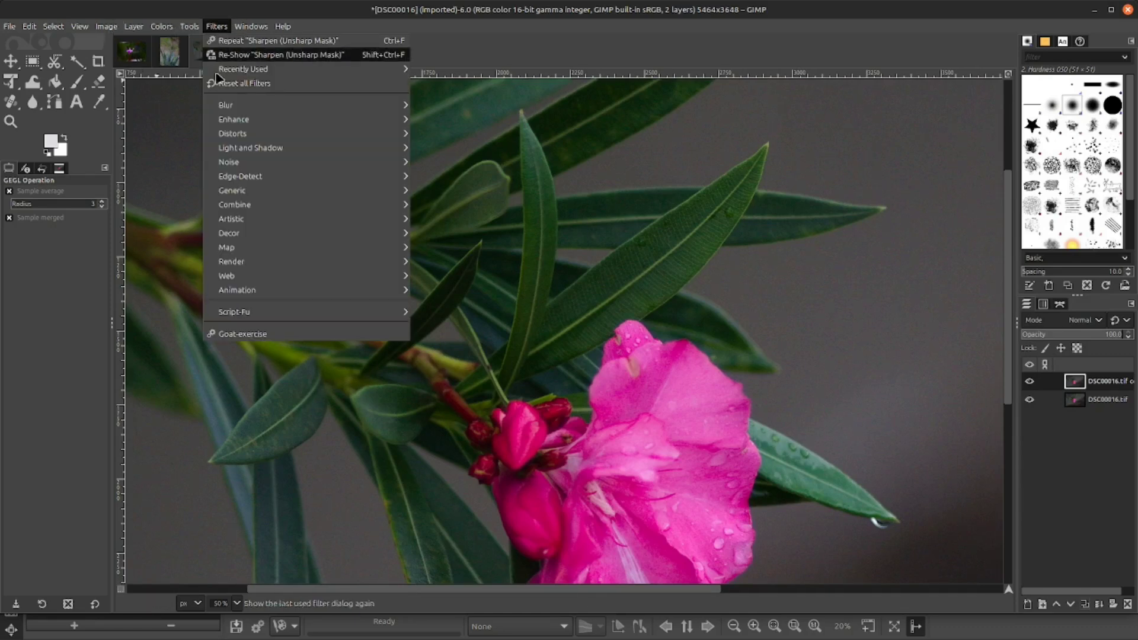
{"action": "mouse_move", "coordinate": [235, 122]}
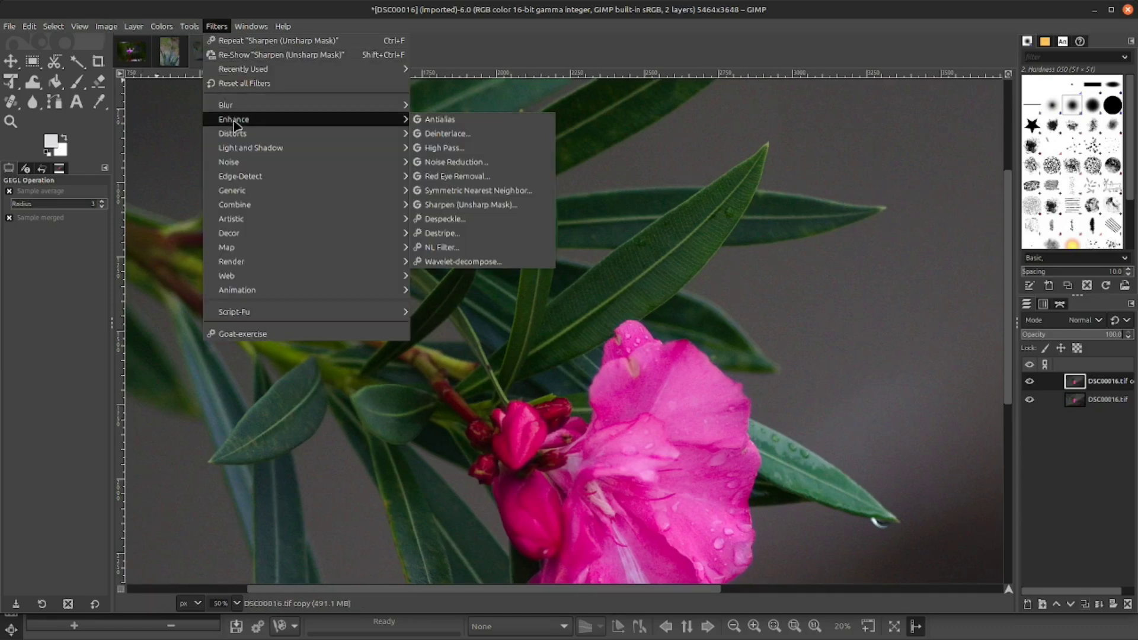
{"action": "left_click", "coordinate": [513, 205]}
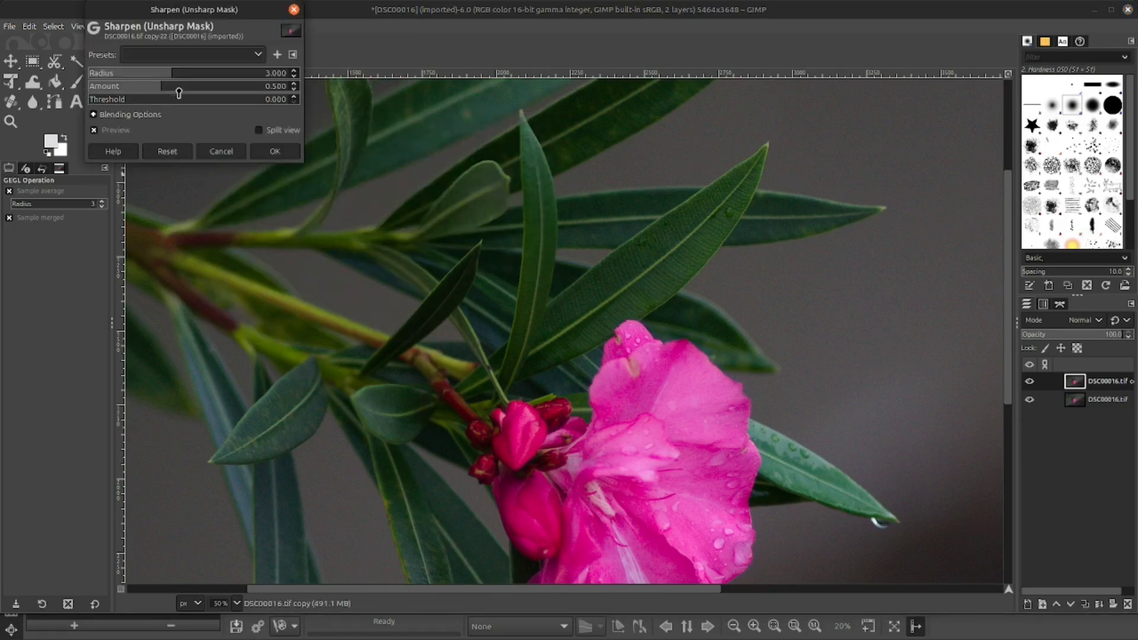
{"action": "left_click", "coordinate": [161, 87]}
{"action": "left_click_drag", "start_coordinate": [161, 88], "coordinate": [175, 87]}
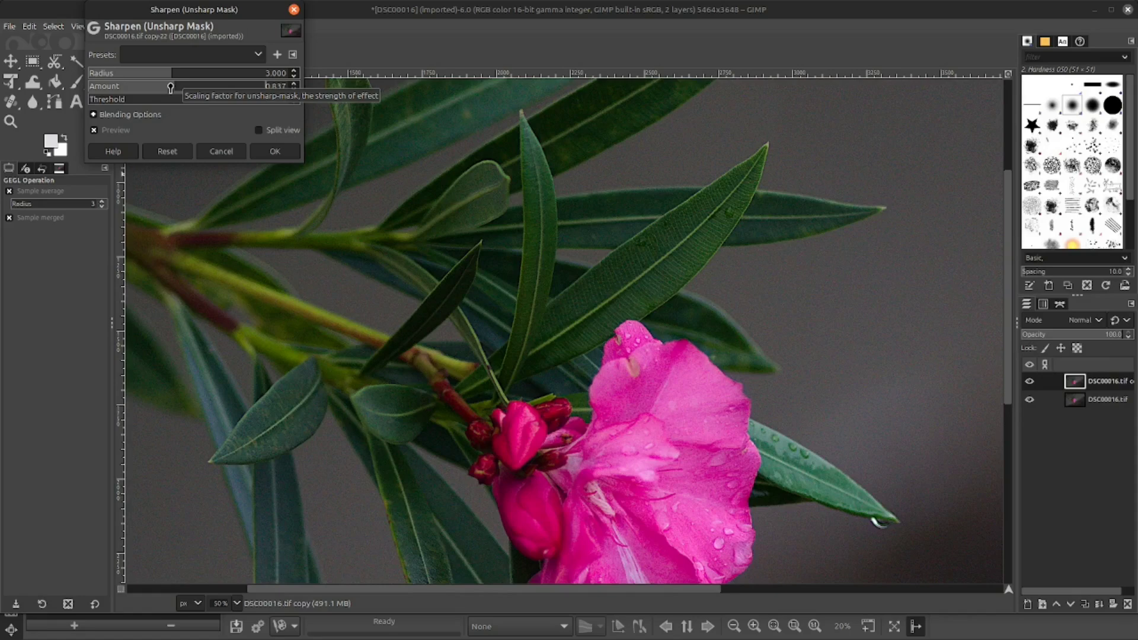
{"action": "left_click", "coordinate": [275, 151]}
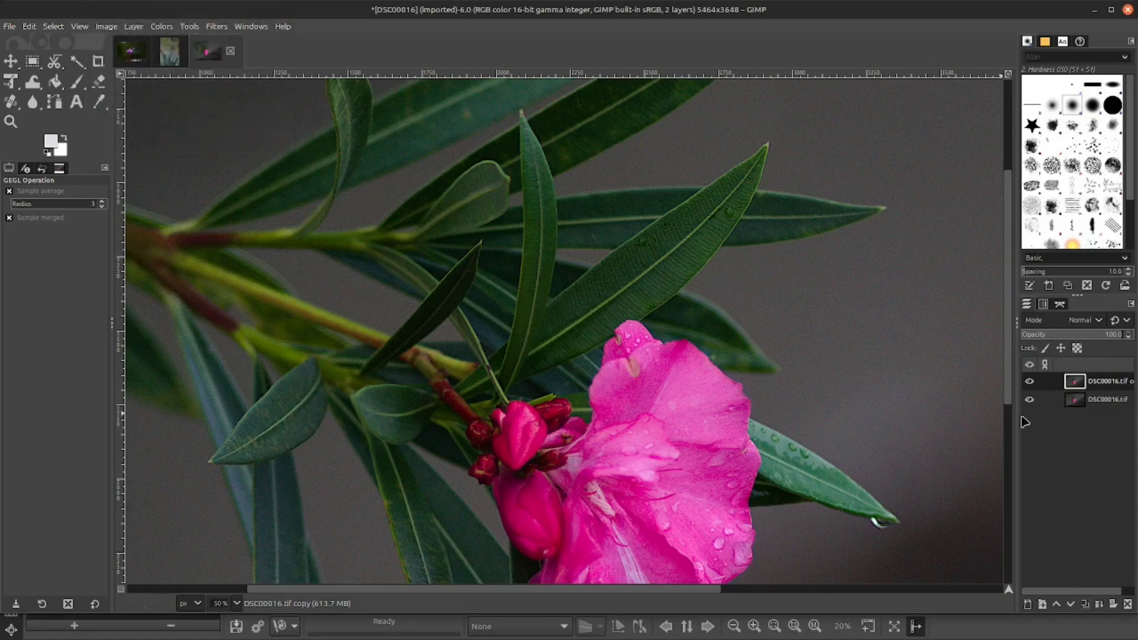
{"action": "left_click", "coordinate": [1029, 381]}
{"action": "left_click", "coordinate": [1030, 381]}
Step: Apply a second Unsharp Mask pass with a raised amount to the duplicate layer and compare it with the original
{"action": "left_click", "coordinate": [211, 29]}
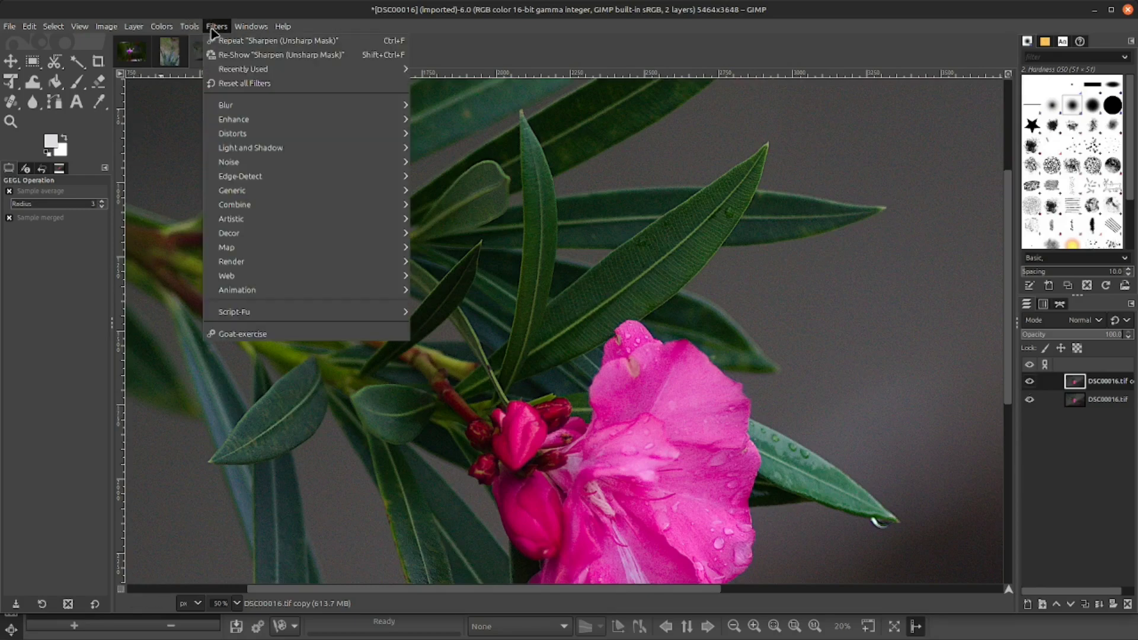
{"action": "mouse_move", "coordinate": [338, 122]}
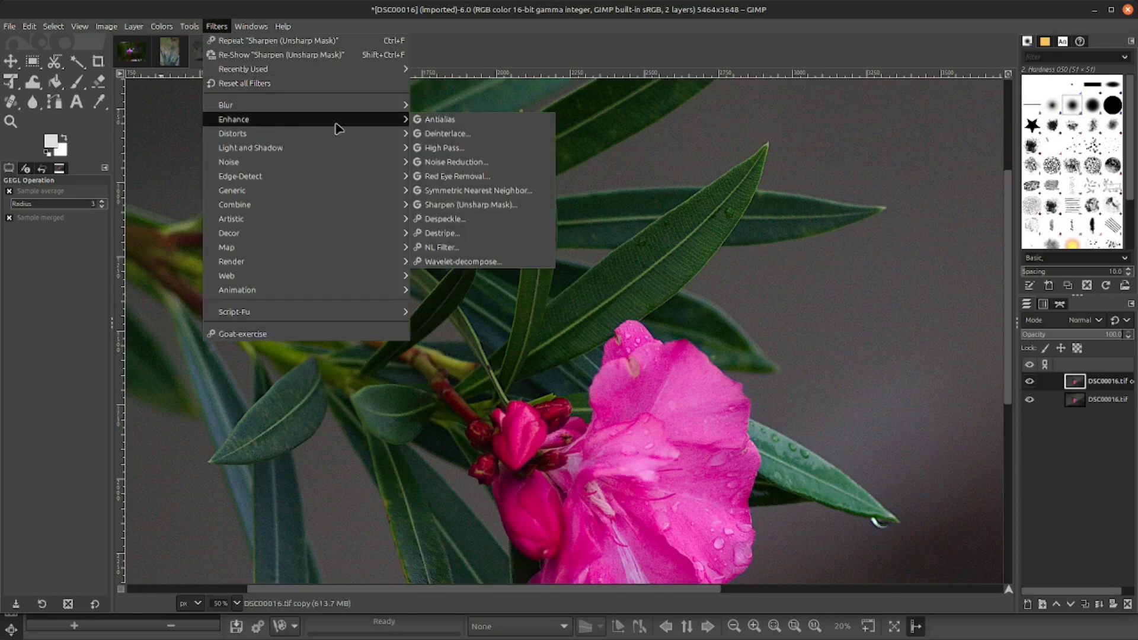
{"action": "left_click", "coordinate": [497, 205]}
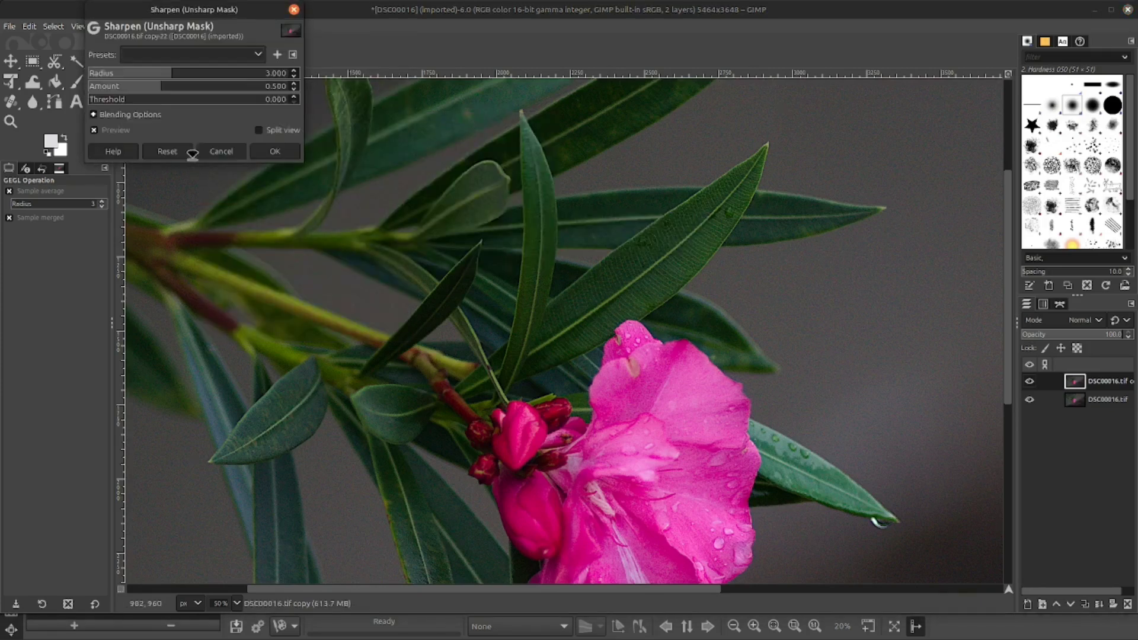
{"action": "left_click_drag", "start_coordinate": [162, 87], "coordinate": [175, 88]}
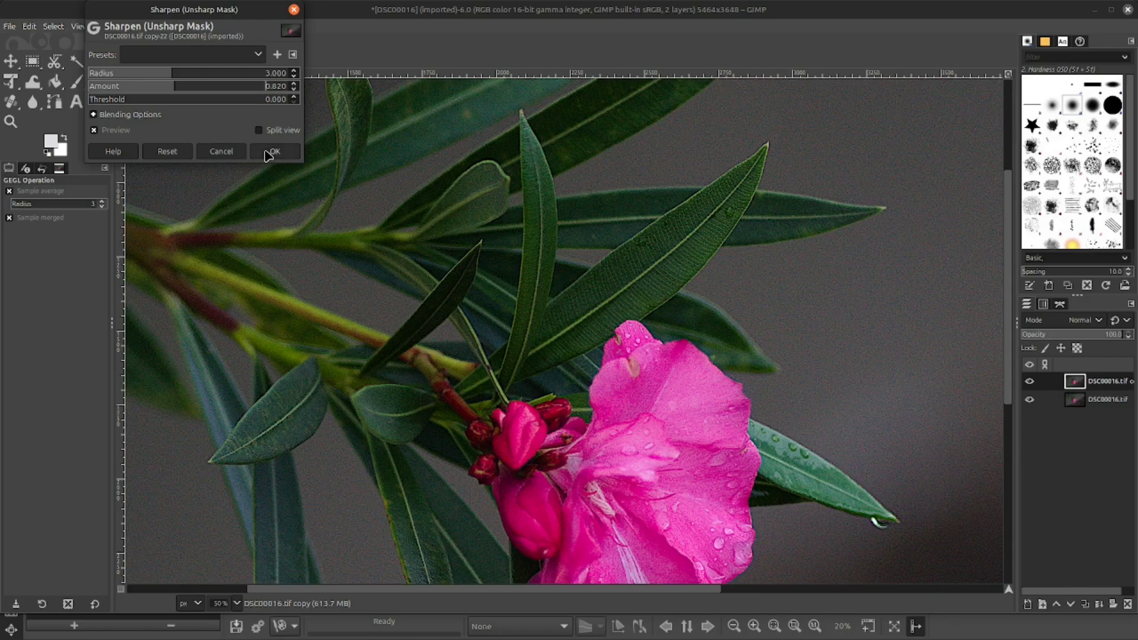
{"action": "left_click_drag", "start_coordinate": [178, 89], "coordinate": [167, 89]}
{"action": "left_click", "coordinate": [297, 151]}
{"action": "left_click", "coordinate": [1029, 381]}
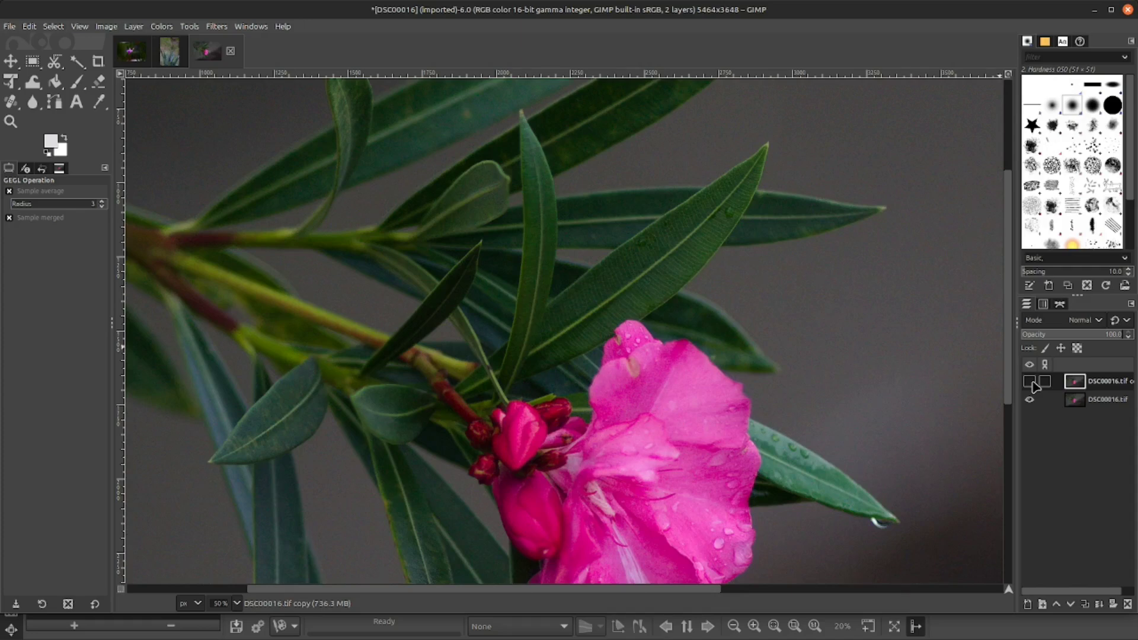
{"action": "left_click", "coordinate": [1030, 382]}
Step: Adjust the duplicate layer's brightness to 0.018 and contrast to 0.039
{"action": "scroll", "coordinate": [665, 277], "scroll_direction": "down", "scroll_amount": 1}
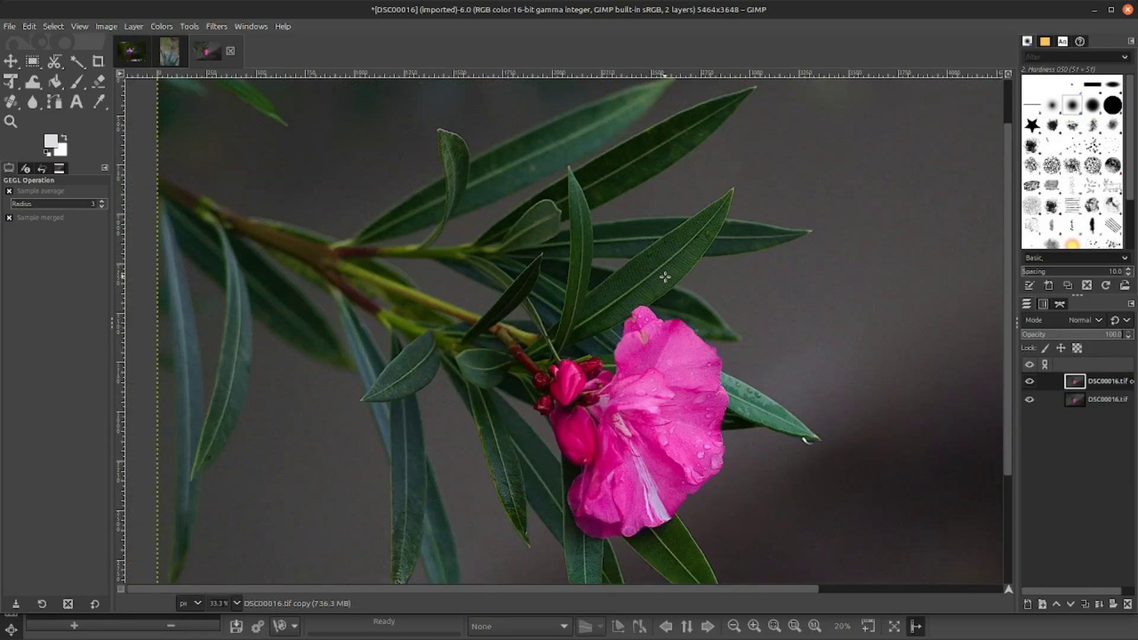
{"action": "scroll", "coordinate": [665, 276], "scroll_direction": "down", "scroll_amount": 1}
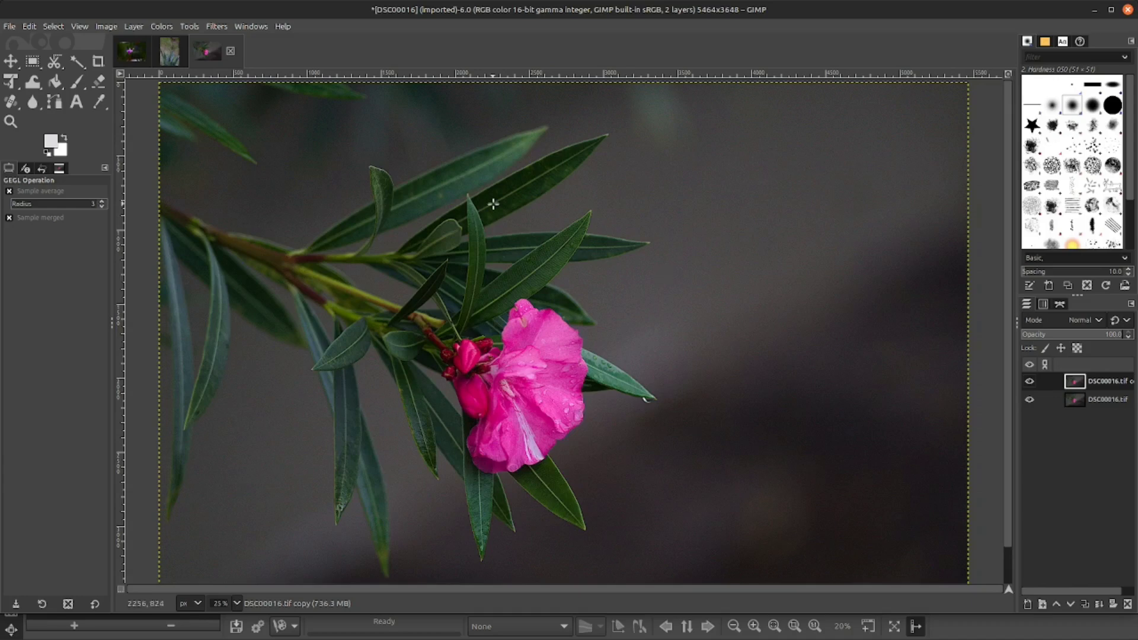
{"action": "left_click", "coordinate": [160, 26]}
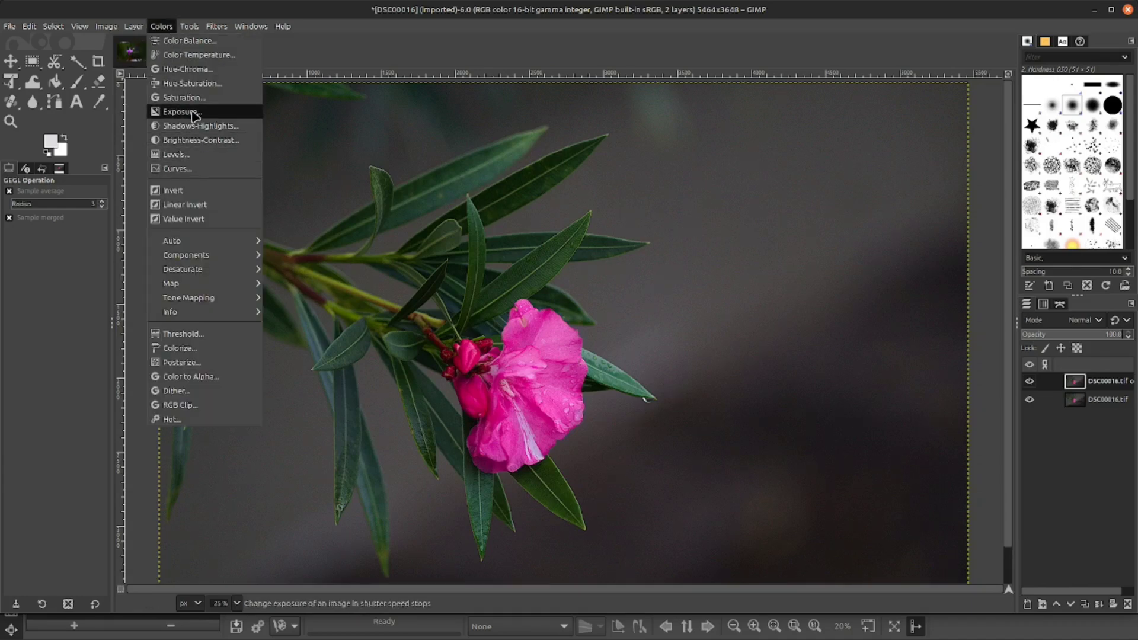
{"action": "left_click", "coordinate": [223, 141]}
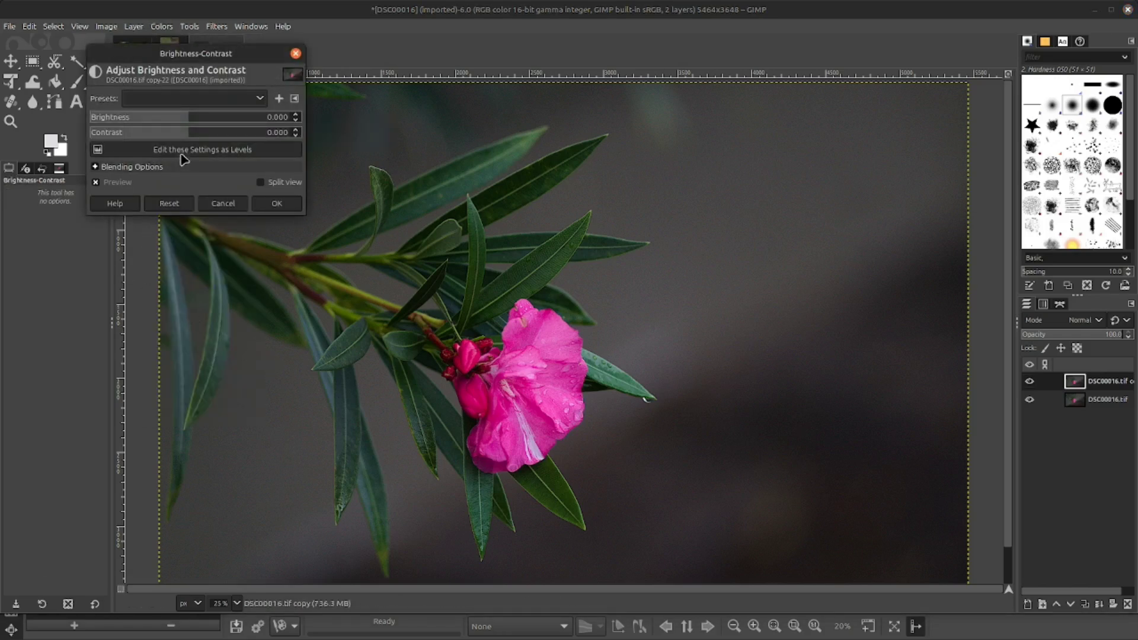
{"action": "left_click_drag", "start_coordinate": [187, 137], "coordinate": [198, 136]}
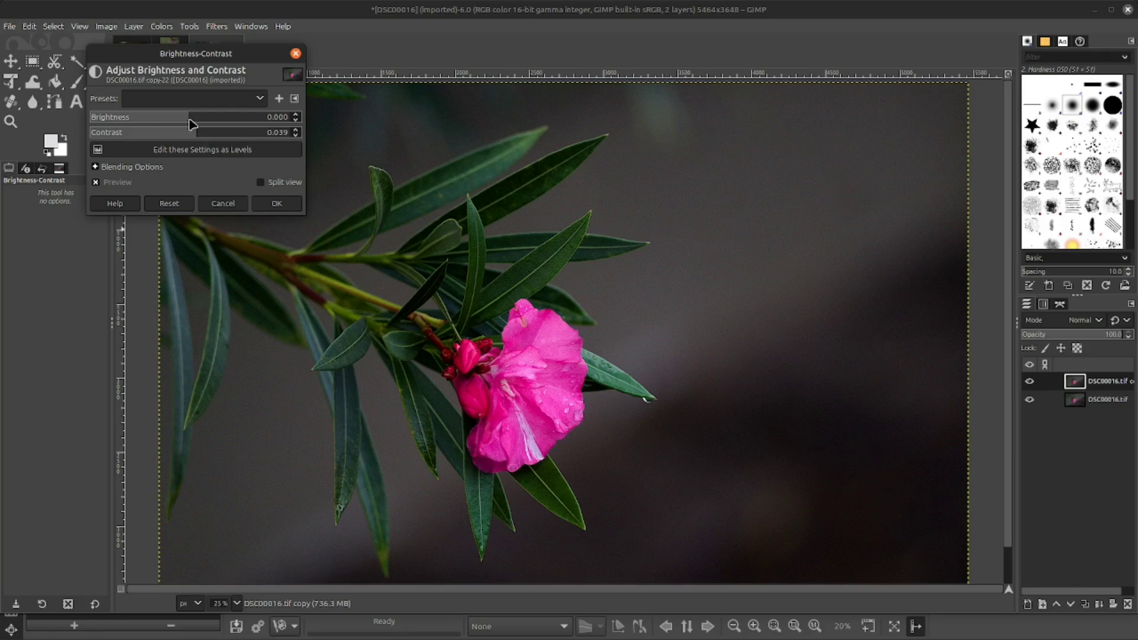
{"action": "left_click_drag", "start_coordinate": [190, 120], "coordinate": [193, 121]}
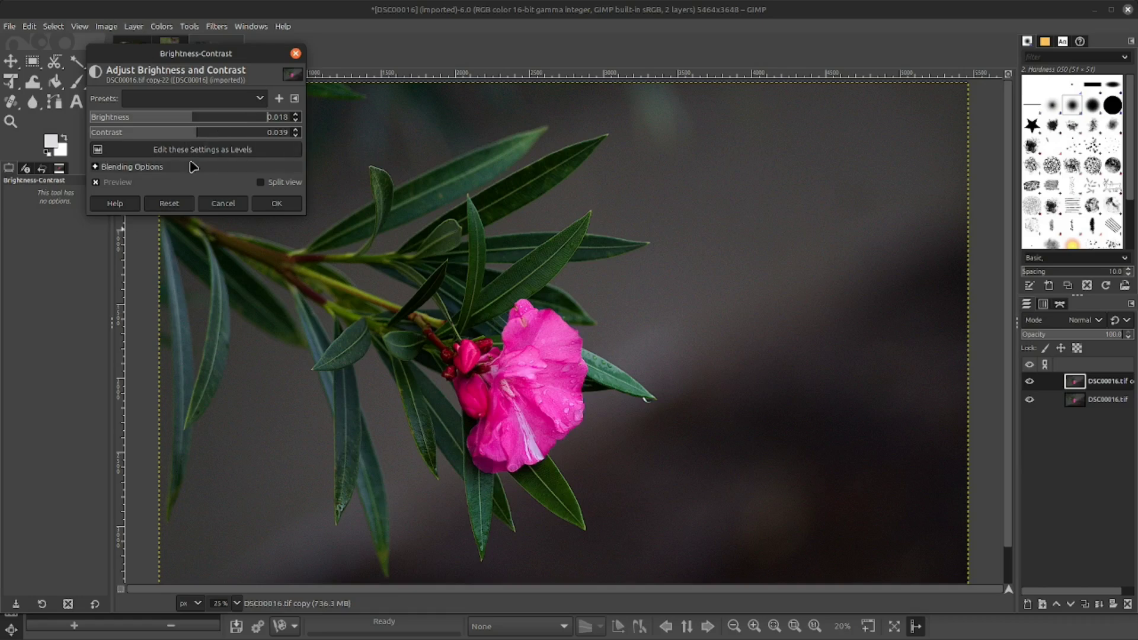
{"action": "left_click", "coordinate": [276, 205]}
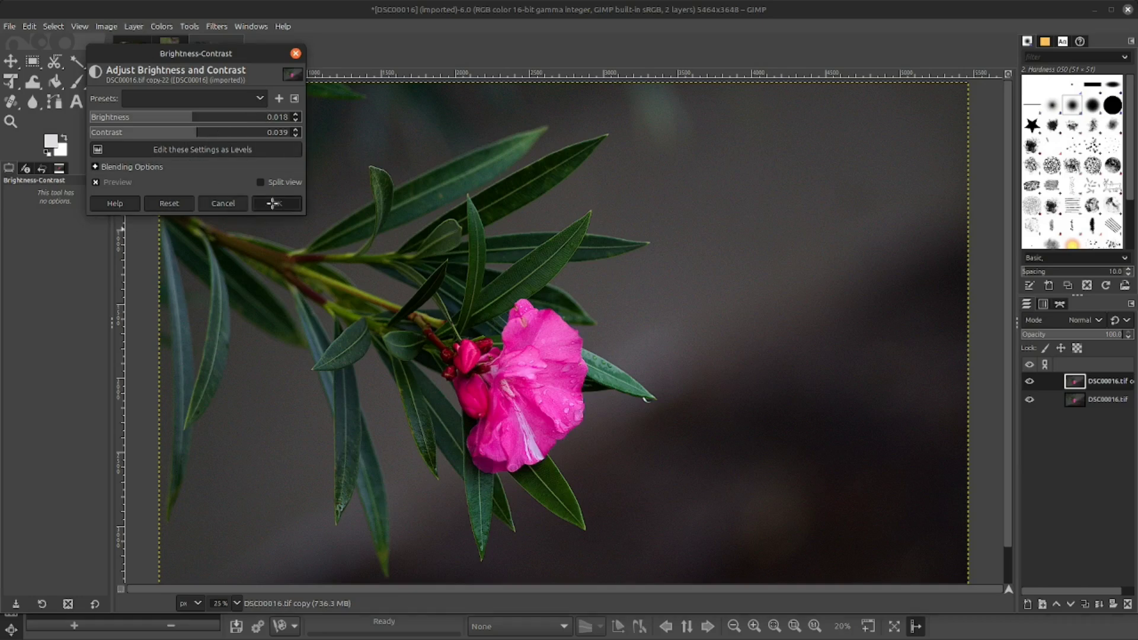
Step: Increase the duplicate layer's saturation to a scale of about 1.46
{"action": "left_click", "coordinate": [168, 28]}
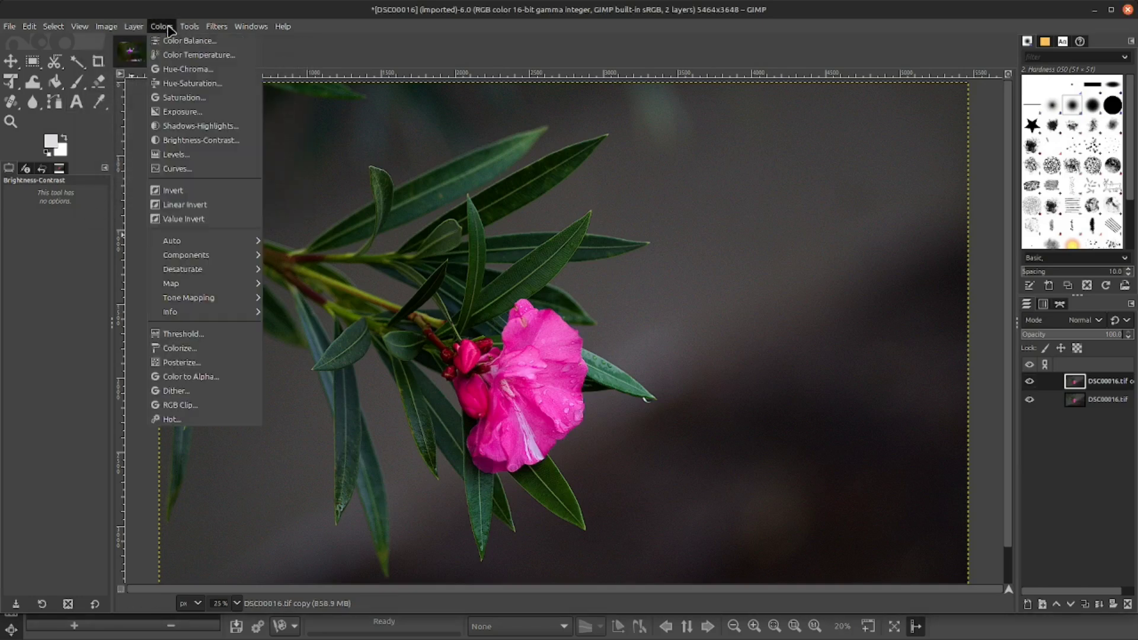
{"action": "left_click", "coordinate": [180, 99]}
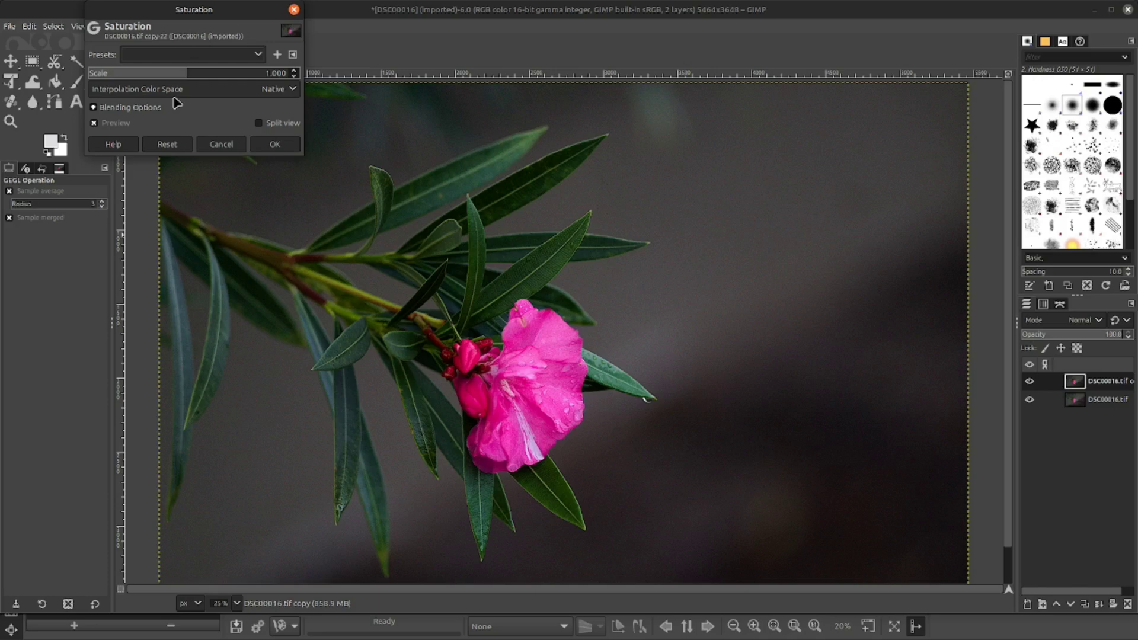
{"action": "left_click_drag", "start_coordinate": [183, 72], "coordinate": [249, 73]}
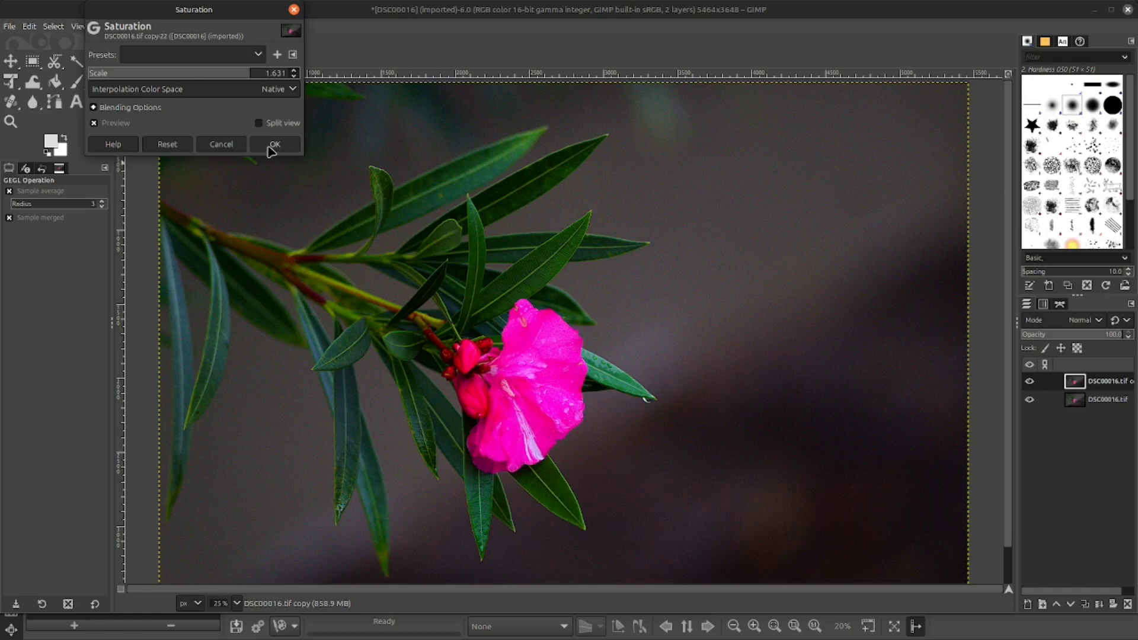
{"action": "left_click_drag", "start_coordinate": [247, 76], "coordinate": [233, 78]}
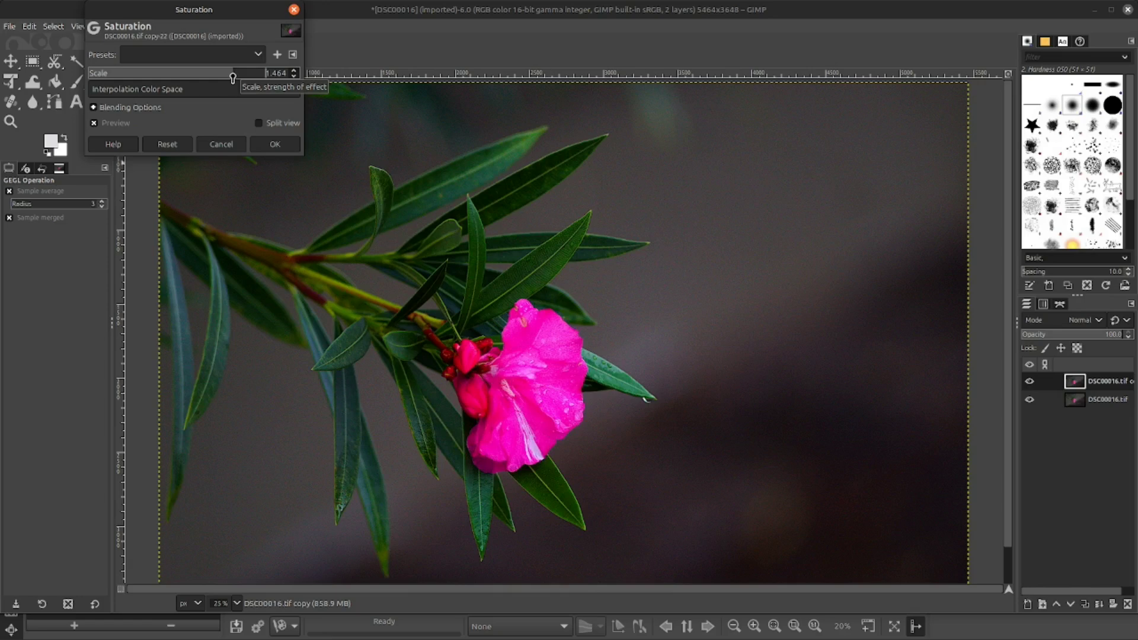
{"action": "left_click_drag", "start_coordinate": [233, 77], "coordinate": [232, 78]}
{"action": "left_click", "coordinate": [276, 145]}
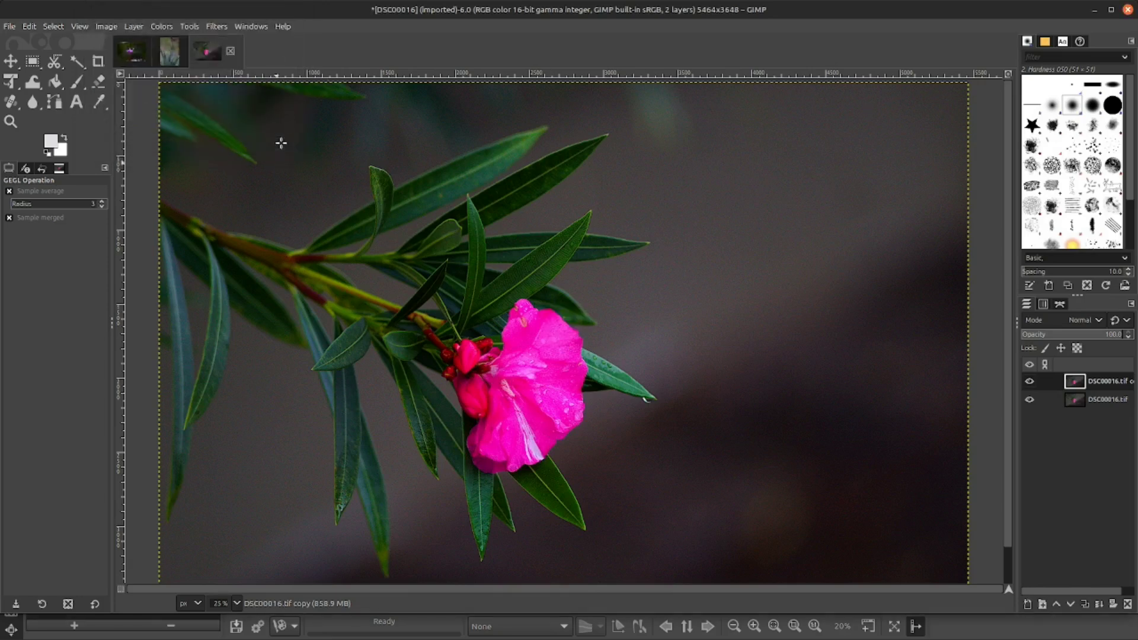
Step: Compare the edited flower layer with the original by toggling its visibility, and review the whole picture
{"action": "left_click", "coordinate": [1029, 382]}
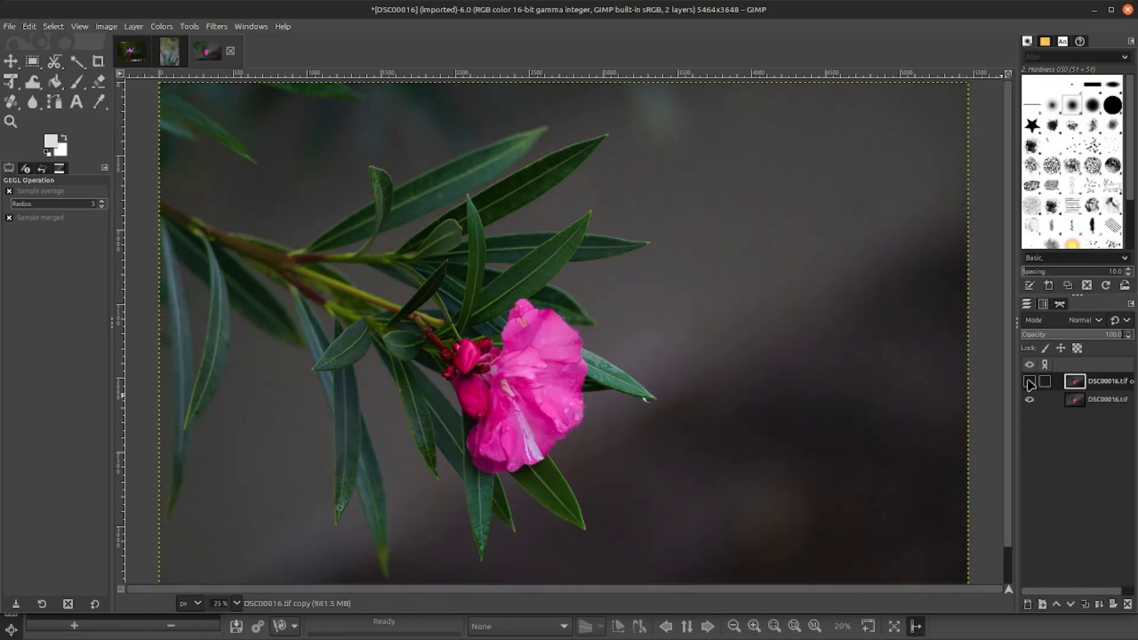
{"action": "left_click", "coordinate": [1029, 382]}
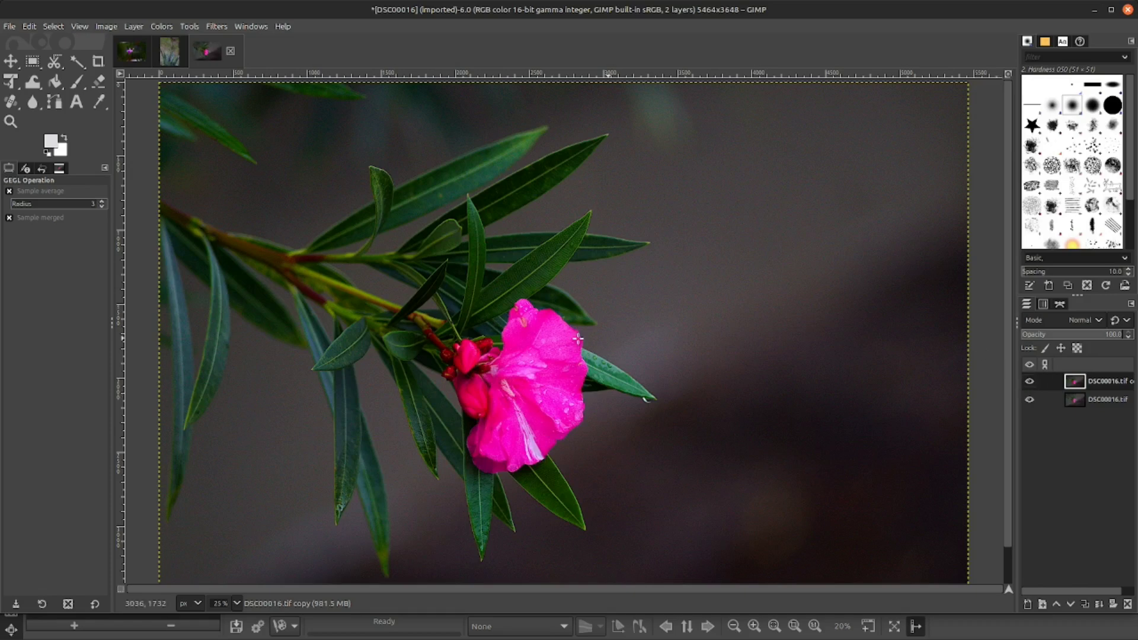
{"action": "left_click", "coordinate": [1030, 383]}
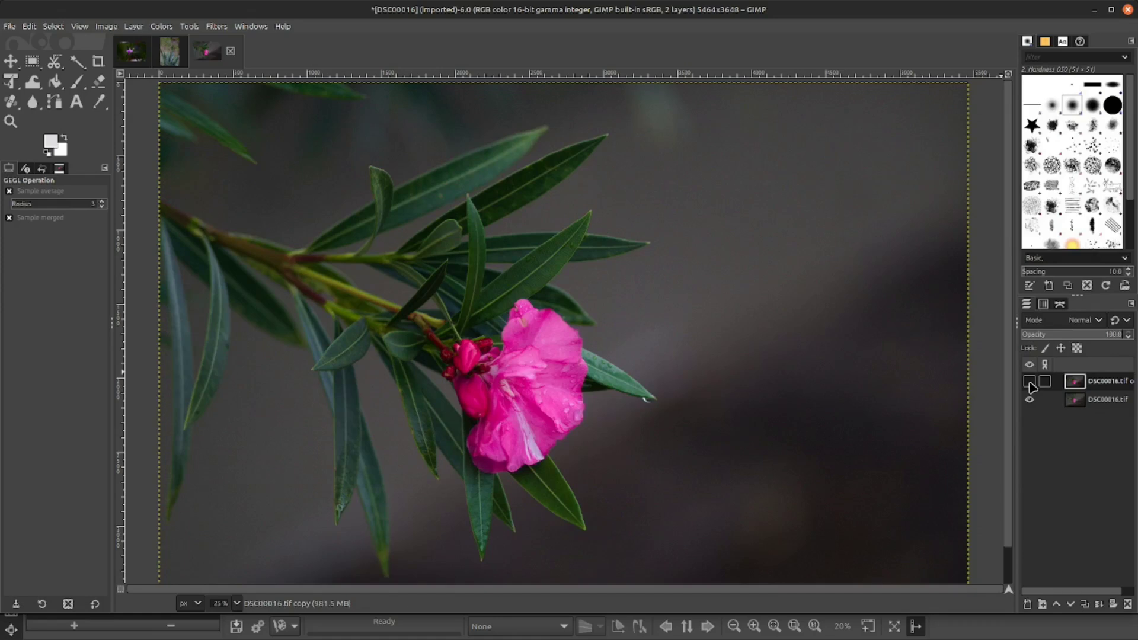
{"action": "left_click", "coordinate": [1030, 383]}
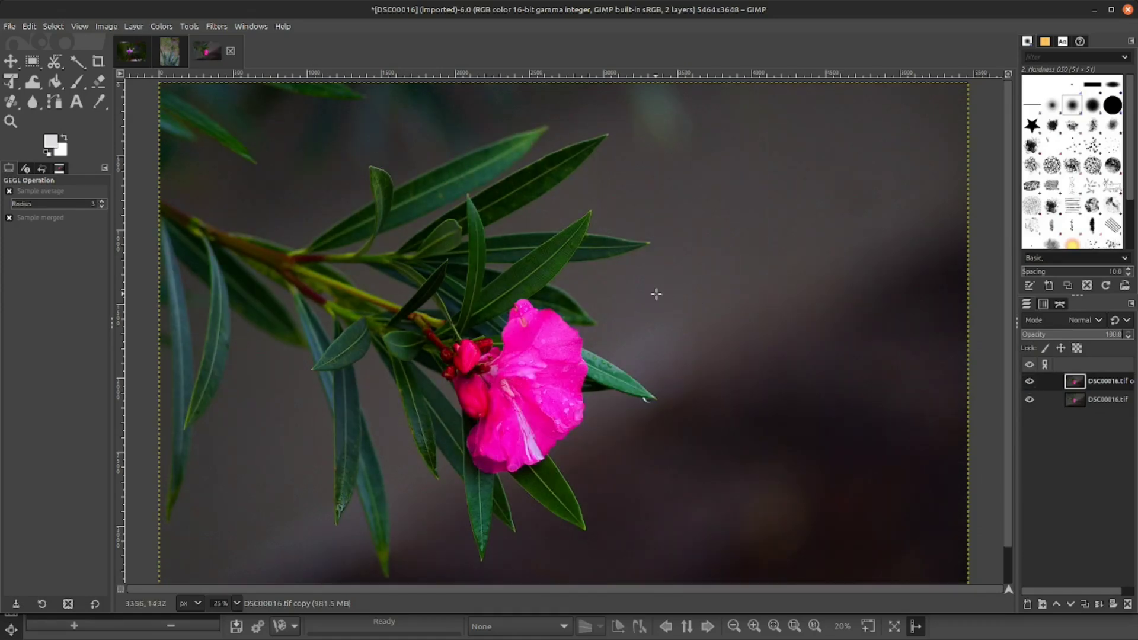
{"action": "scroll", "coordinate": [656, 294], "scroll_direction": "down", "scroll_amount": 2}
{"action": "scroll", "coordinate": [656, 294], "scroll_direction": "up", "scroll_amount": 1}
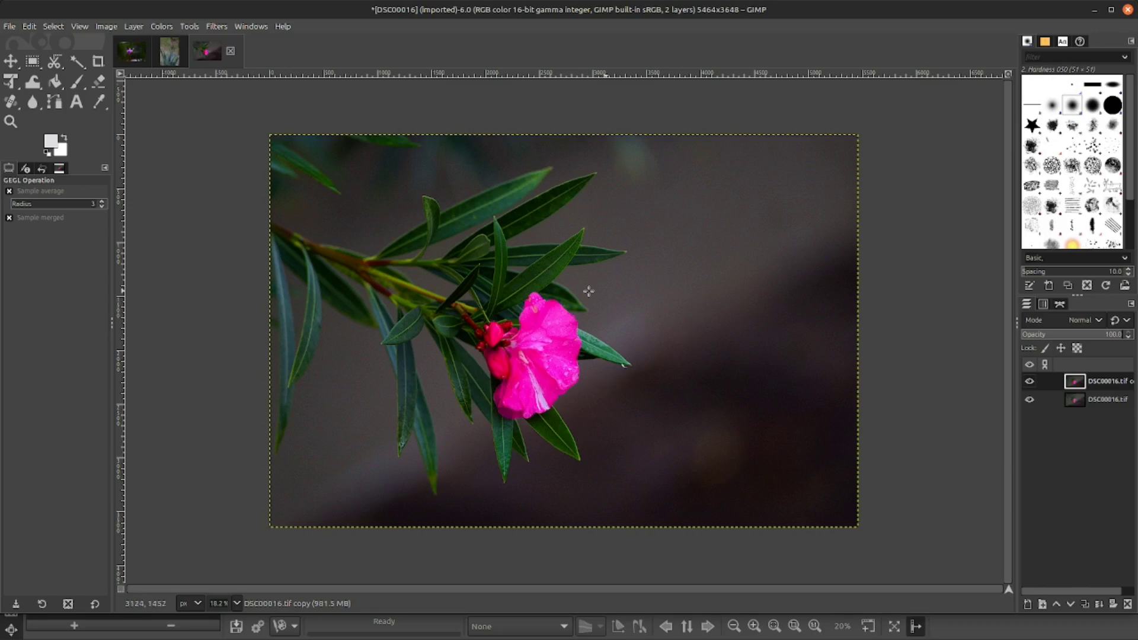
Step: Start exporting the edited flower image and create a new "Backyard Photos" folder on the Desktop as its destination
{"action": "left_click", "coordinate": [10, 29]}
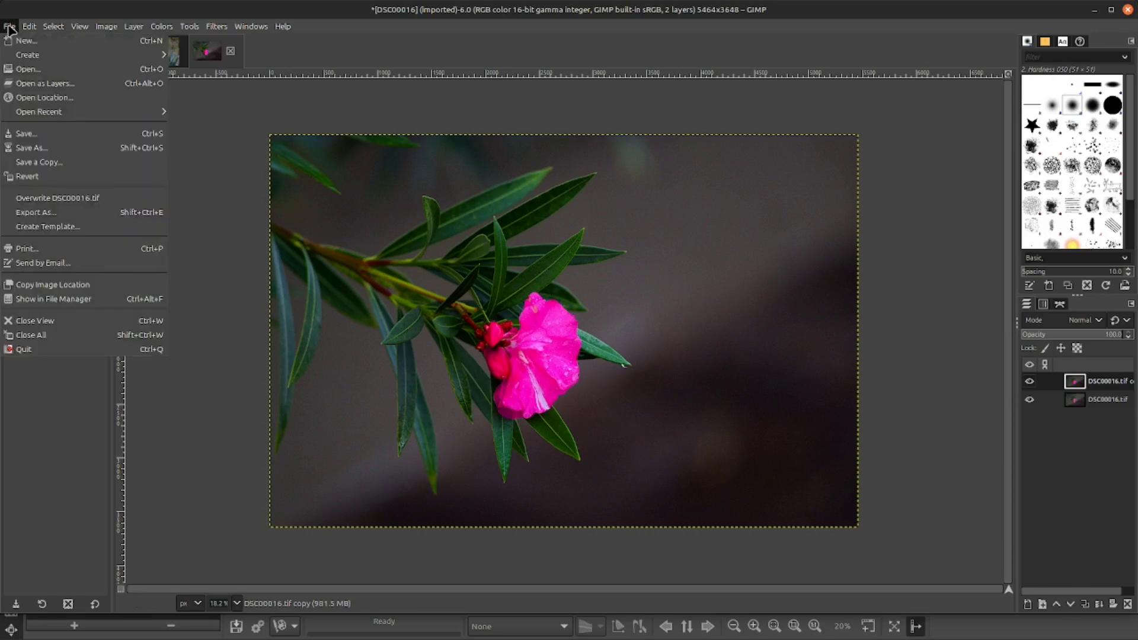
{"action": "left_click", "coordinate": [33, 214]}
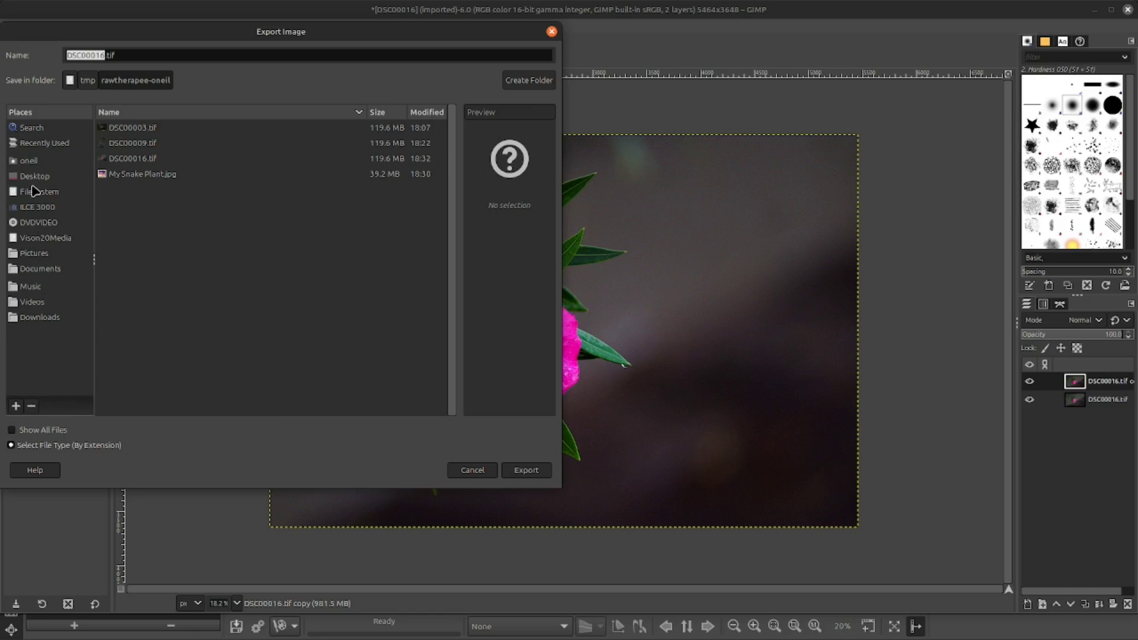
{"action": "left_click", "coordinate": [42, 177]}
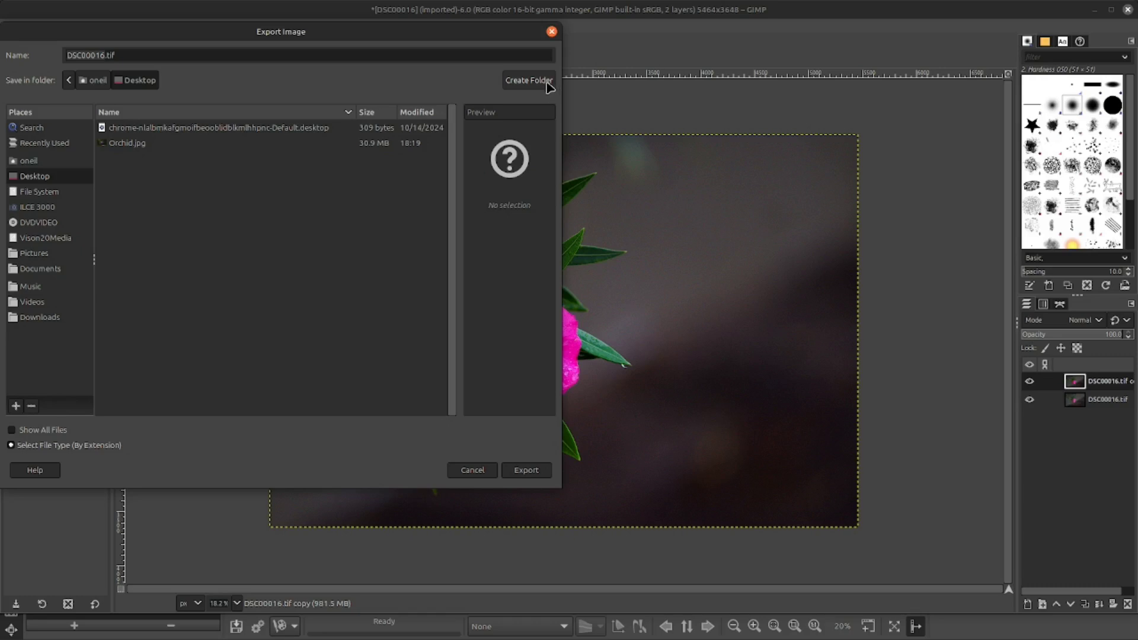
{"action": "left_click", "coordinate": [548, 86]}
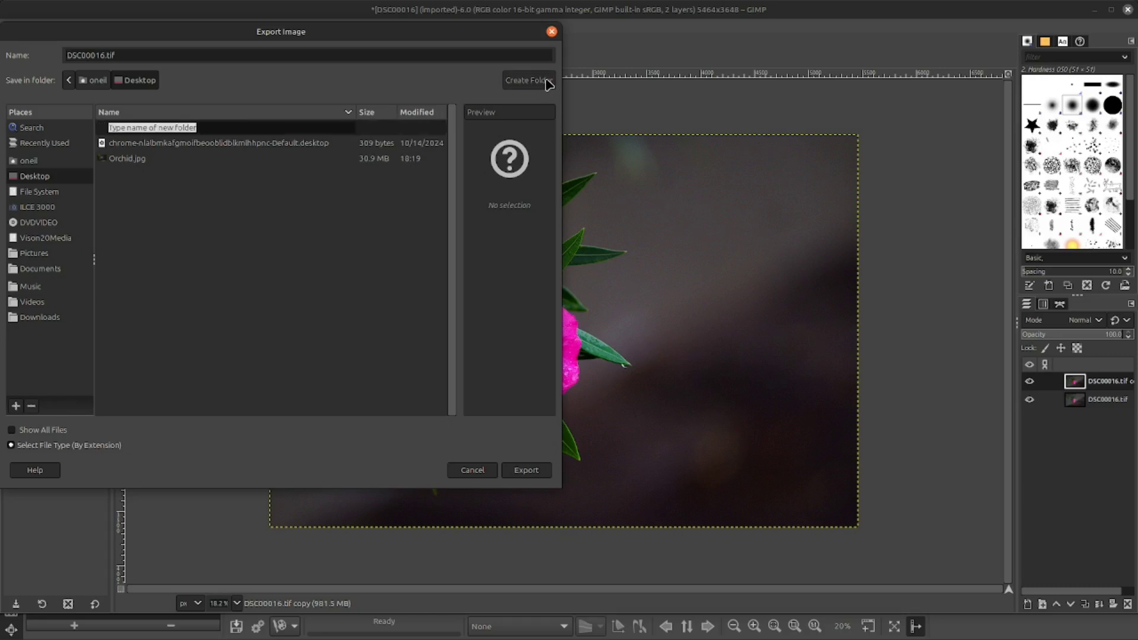
{"action": "key", "text": "BackSpace"}
{"action": "type", "text": "ackyard Photo"}
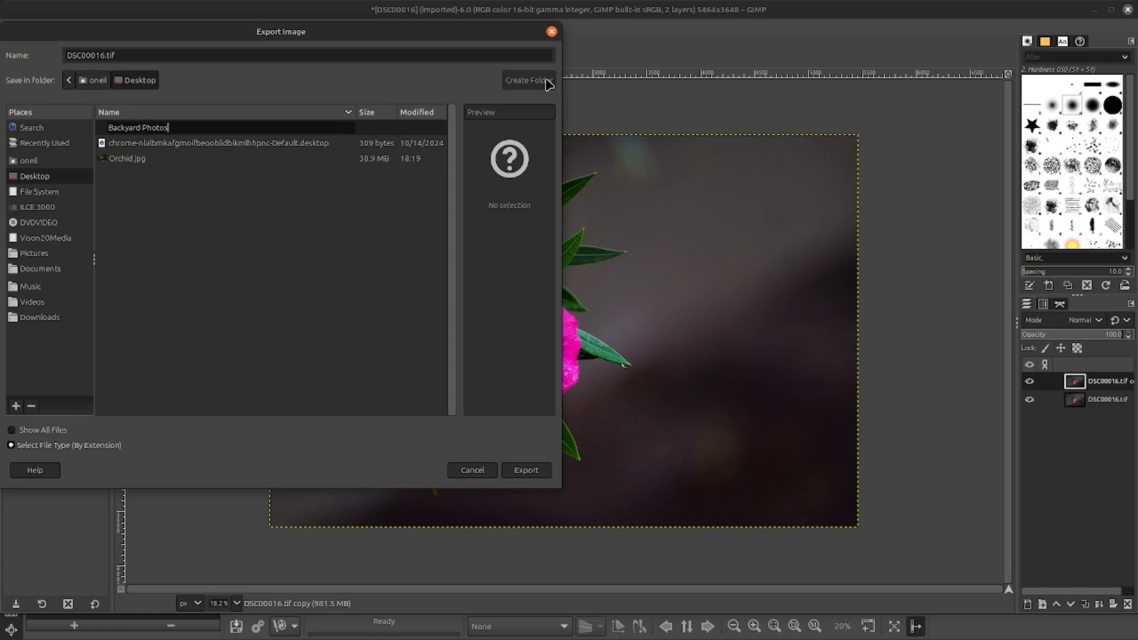
{"action": "type", "text": "s"}
{"action": "key", "text": "Return"}
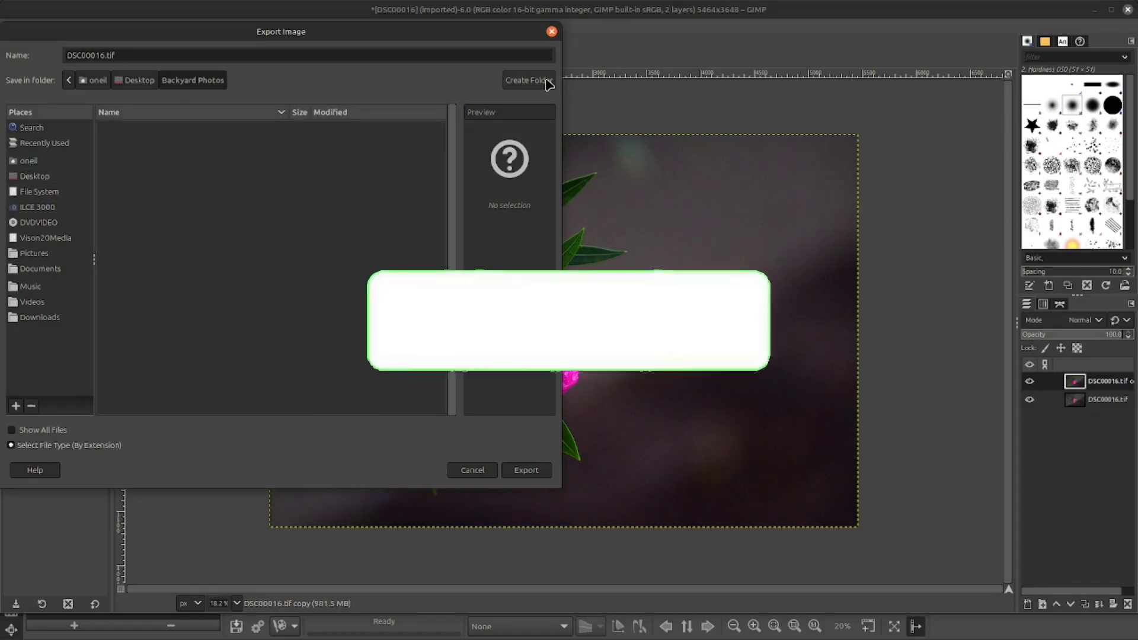
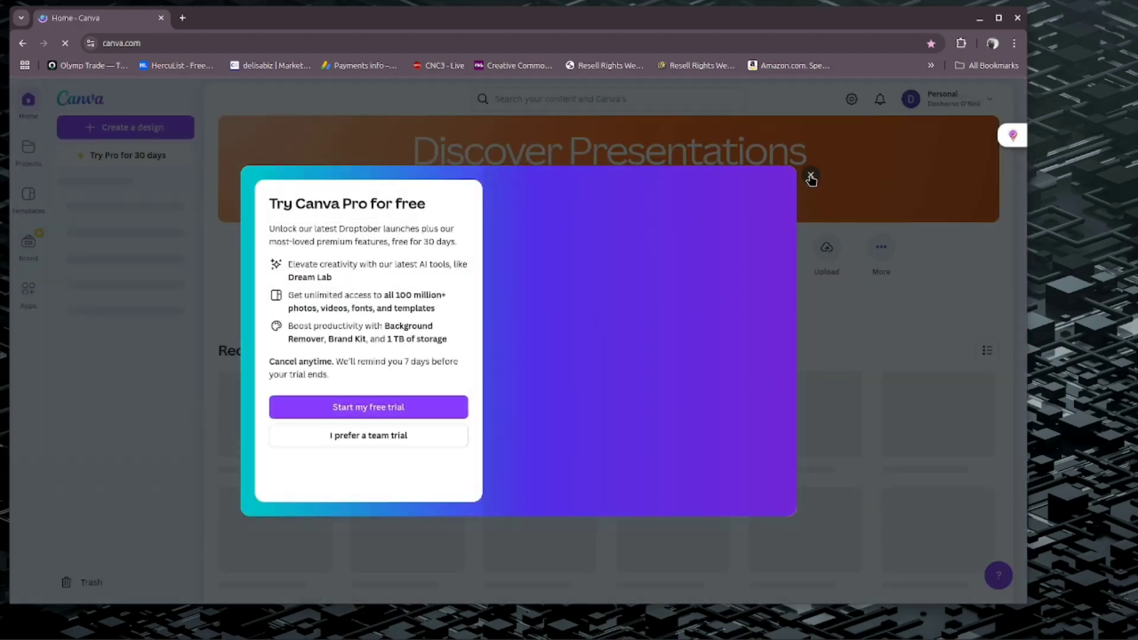
Step: In Canva, dismiss the Pro trial offer and create a blank Instagram Story design
{"action": "left_click", "coordinate": [811, 177]}
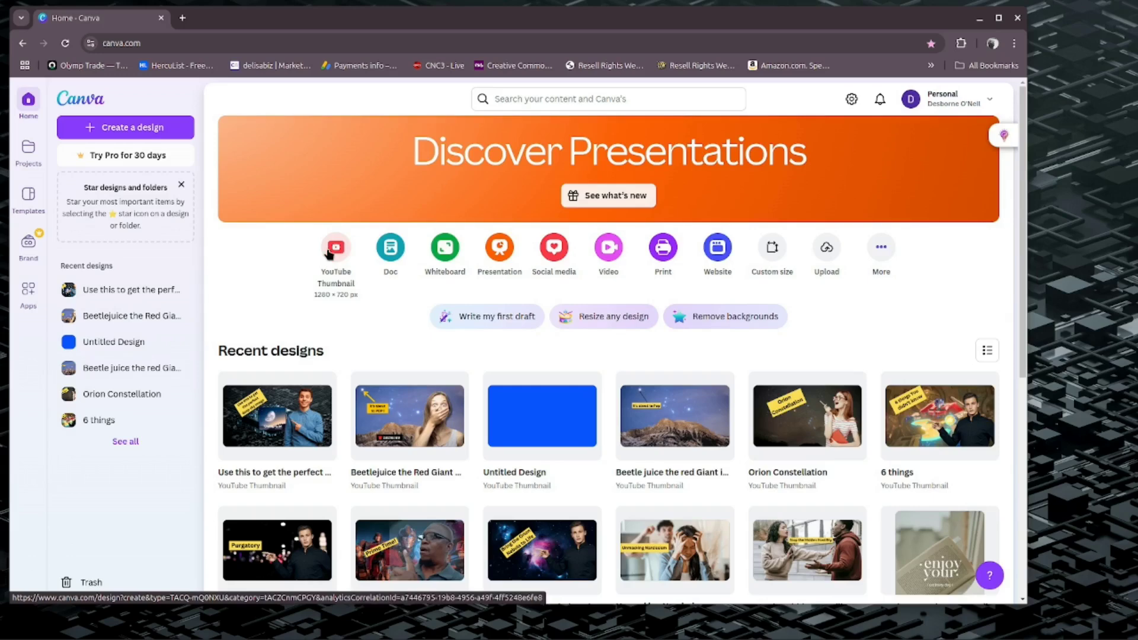
{"action": "left_click", "coordinate": [554, 251]}
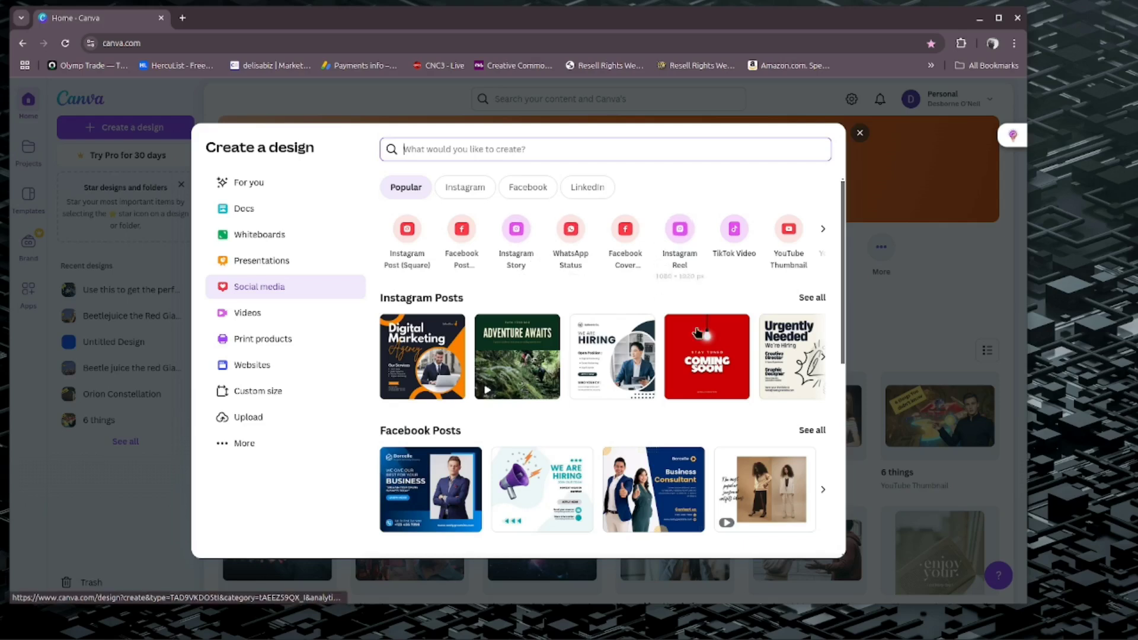
{"action": "left_click", "coordinate": [511, 234]}
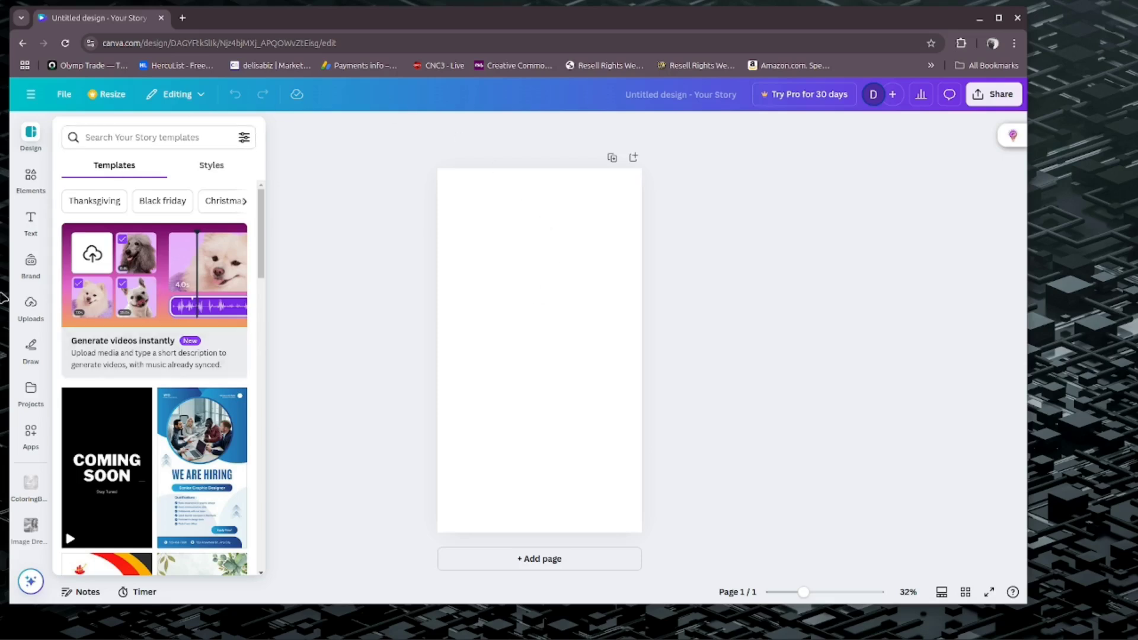
Step: Upload DSC00016.jpg from the Desktop's "Backyard Photos" folder to the design's media
{"action": "left_click", "coordinate": [31, 305]}
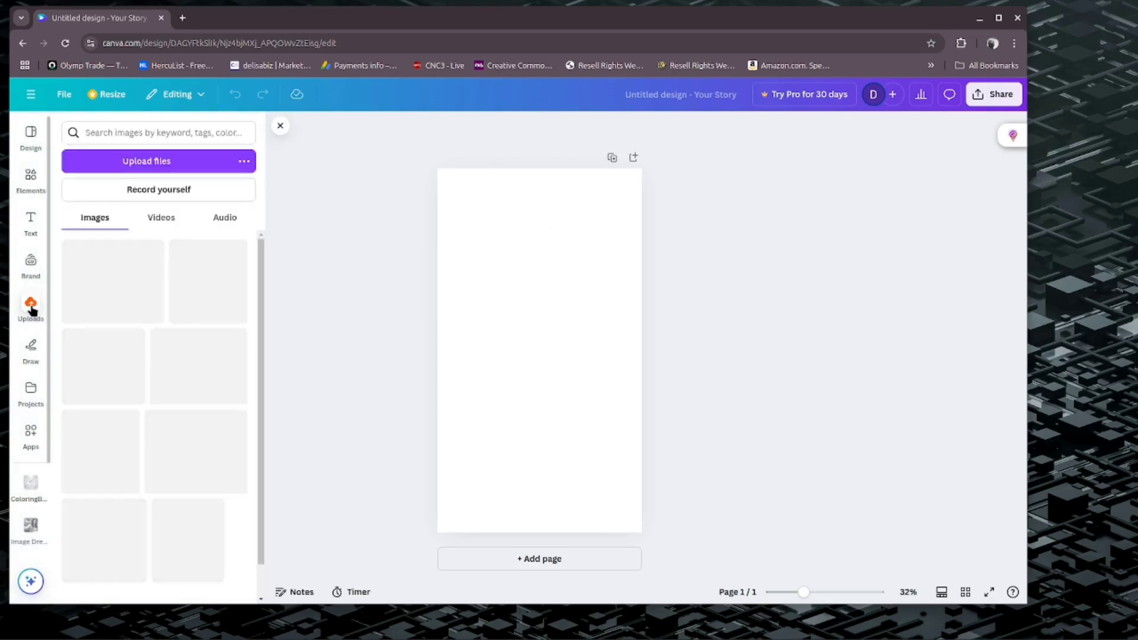
{"action": "left_click", "coordinate": [159, 161]}
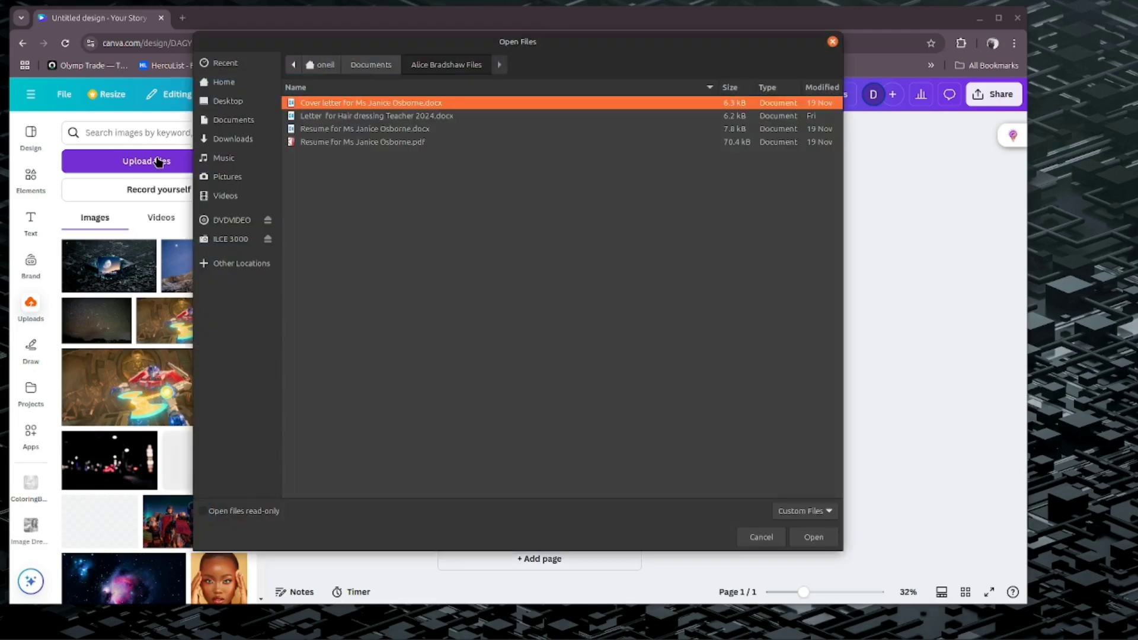
{"action": "left_click", "coordinate": [236, 104]}
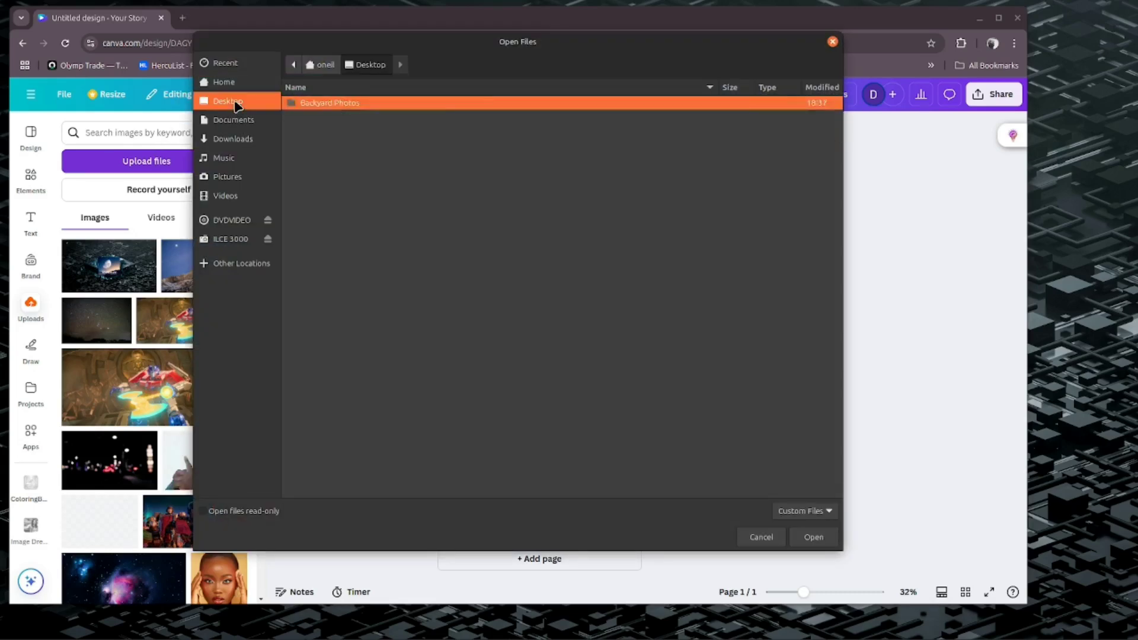
{"action": "double_click", "coordinate": [371, 104]}
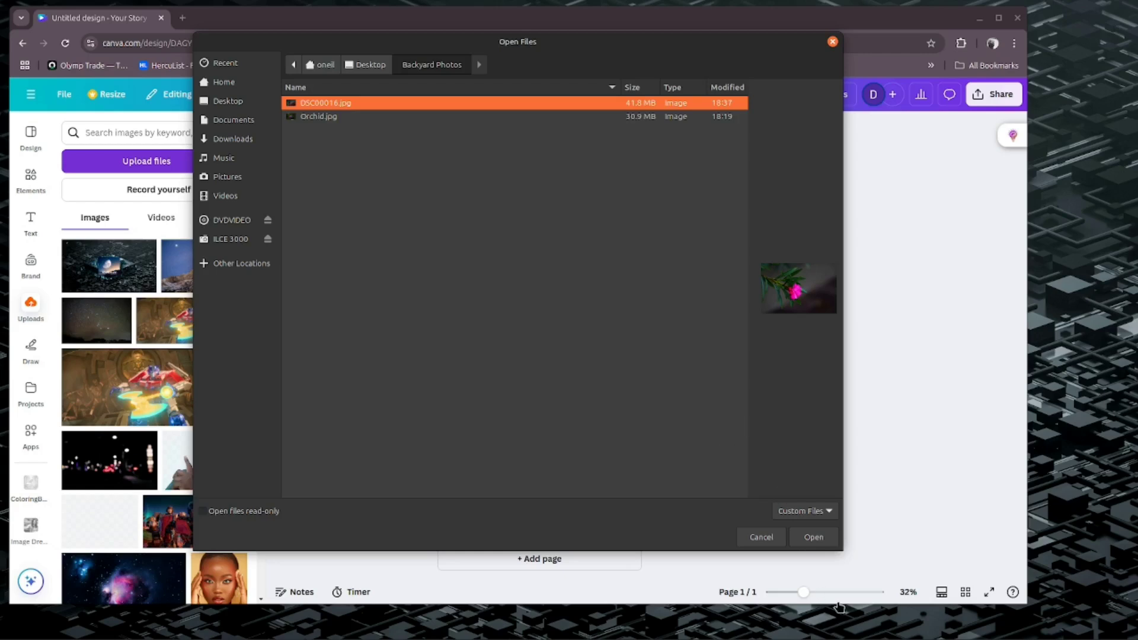
{"action": "left_click", "coordinate": [813, 537]}
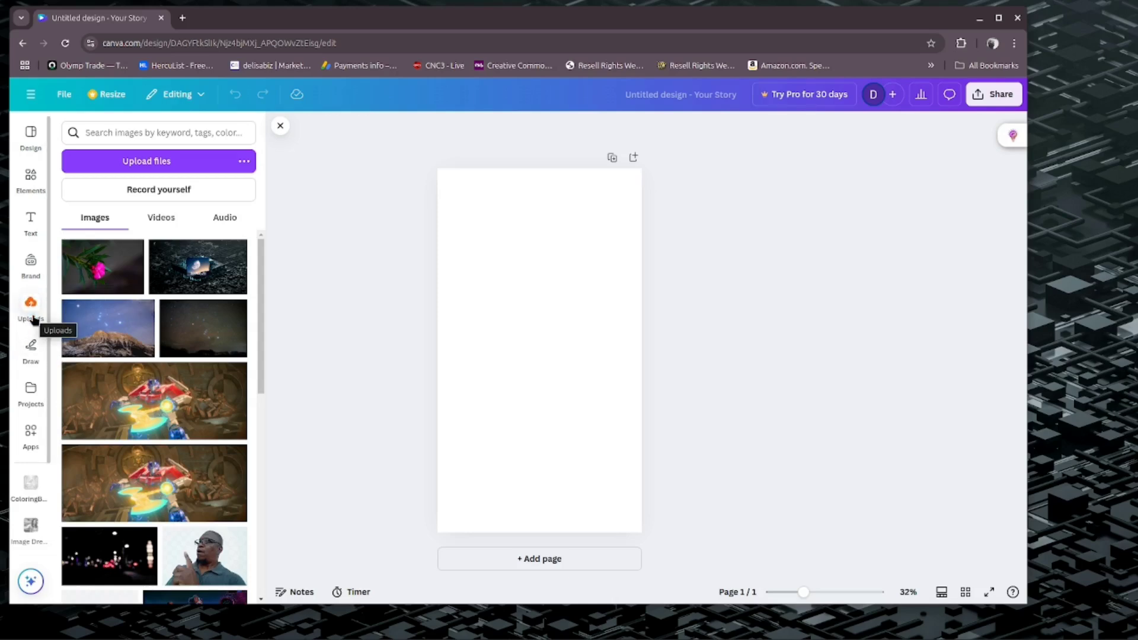
Step: Place the uploaded pink flower photo on the story page and adjust its frame so it fills the page with the whole flower inside
{"action": "left_click_drag", "start_coordinate": [95, 268], "coordinate": [456, 191]}
{"action": "left_click_drag", "start_coordinate": [432, 301], "coordinate": [432, 299]}
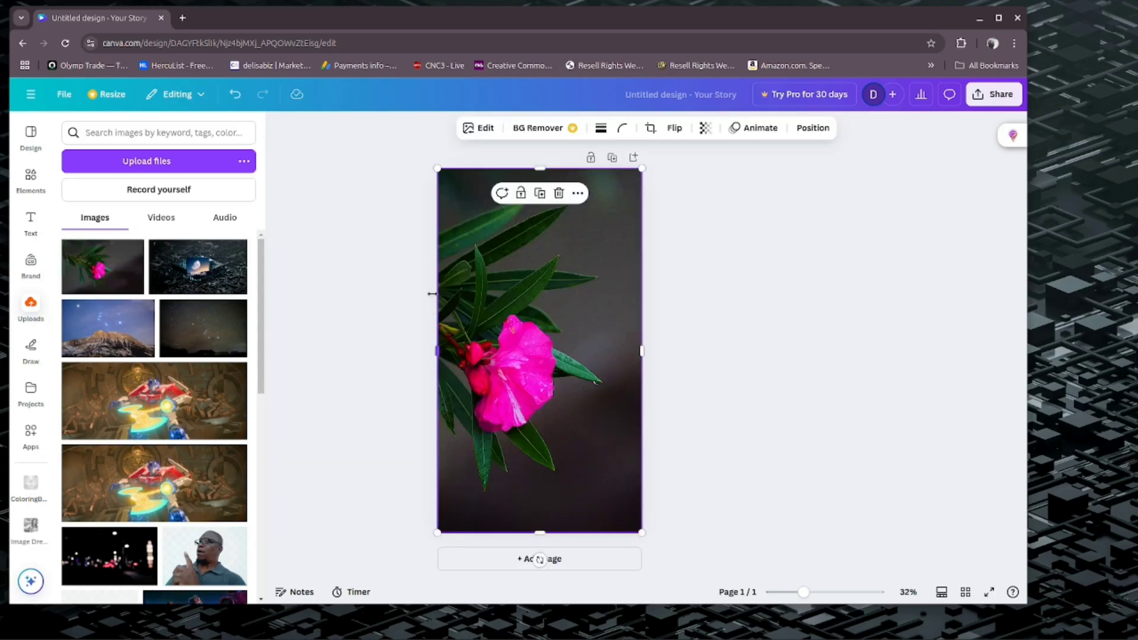
{"action": "left_click_drag", "start_coordinate": [497, 350], "coordinate": [435, 349]}
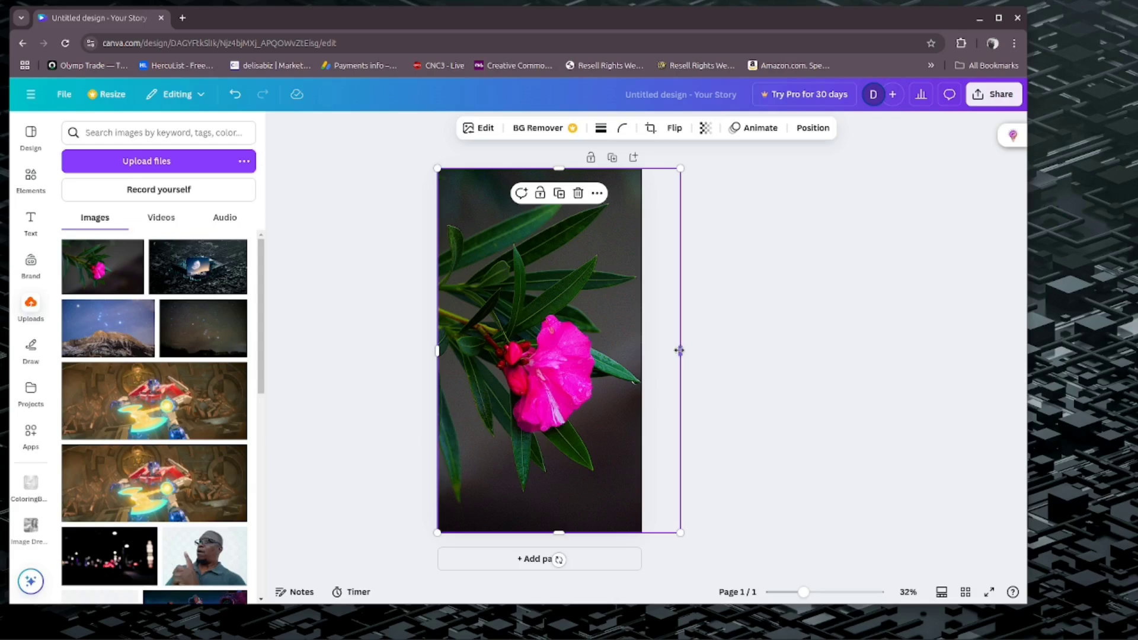
{"action": "mouse_move", "coordinate": [676, 354]}
{"action": "left_mouse_down"}
{"action": "mouse_move", "coordinate": [648, 353]}
{"action": "mouse_move", "coordinate": [688, 354]}
{"action": "left_mouse_up"}
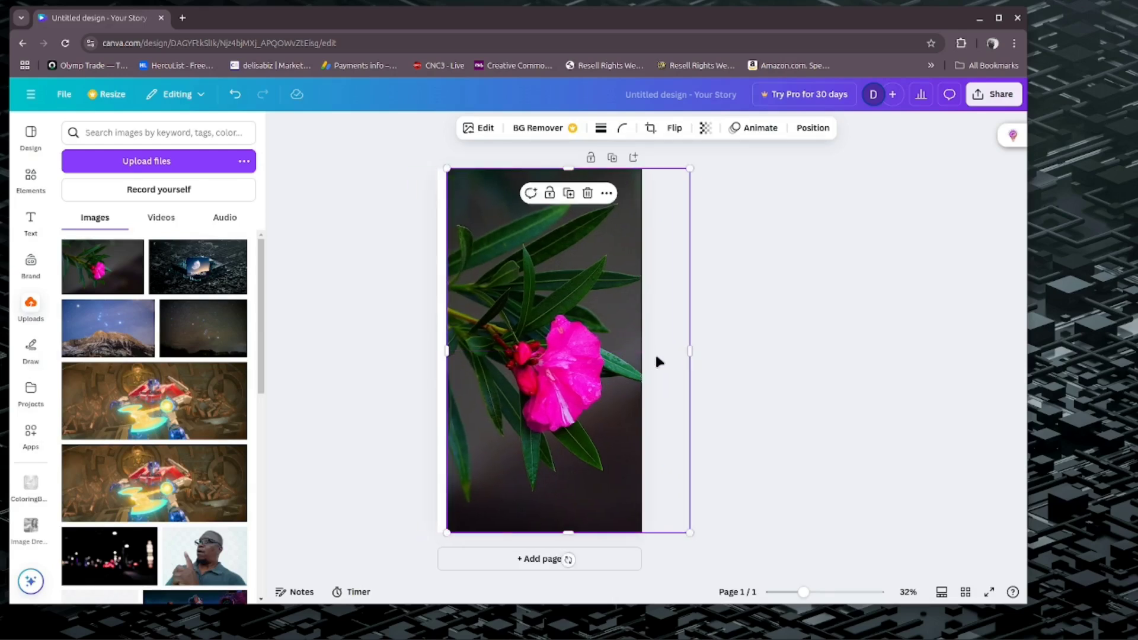
{"action": "left_click_drag", "start_coordinate": [447, 348], "coordinate": [438, 347]}
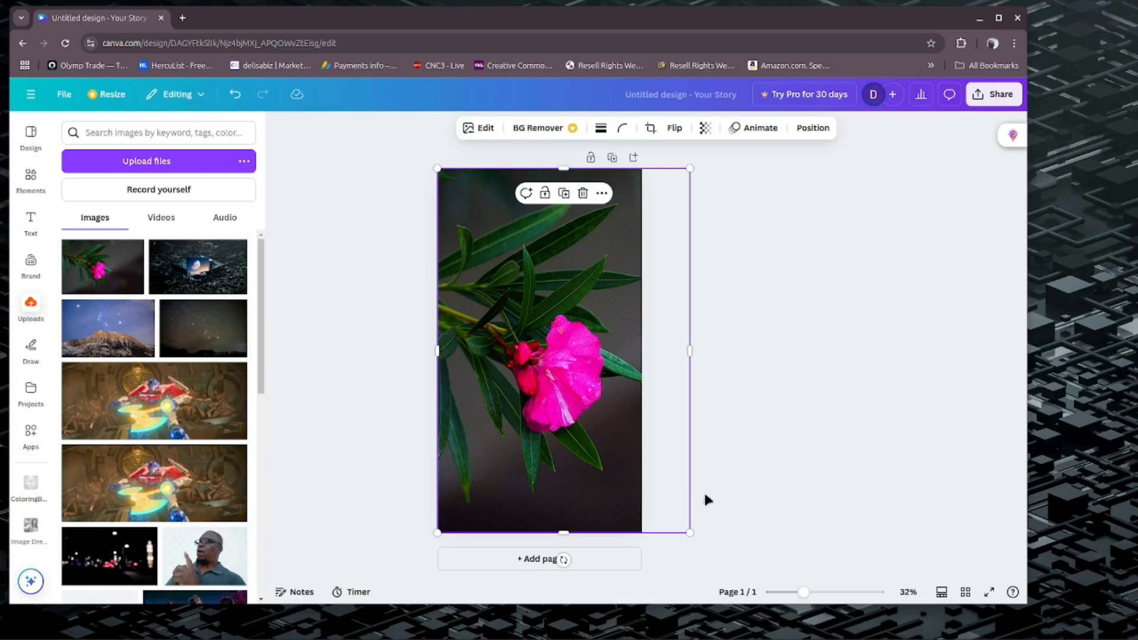
{"action": "mouse_move", "coordinate": [669, 527]}
{"action": "left_mouse_down"}
{"action": "mouse_move", "coordinate": [668, 538]}
{"action": "mouse_move", "coordinate": [669, 529]}
{"action": "left_mouse_up"}
{"action": "left_click_drag", "start_coordinate": [689, 351], "coordinate": [644, 360]}
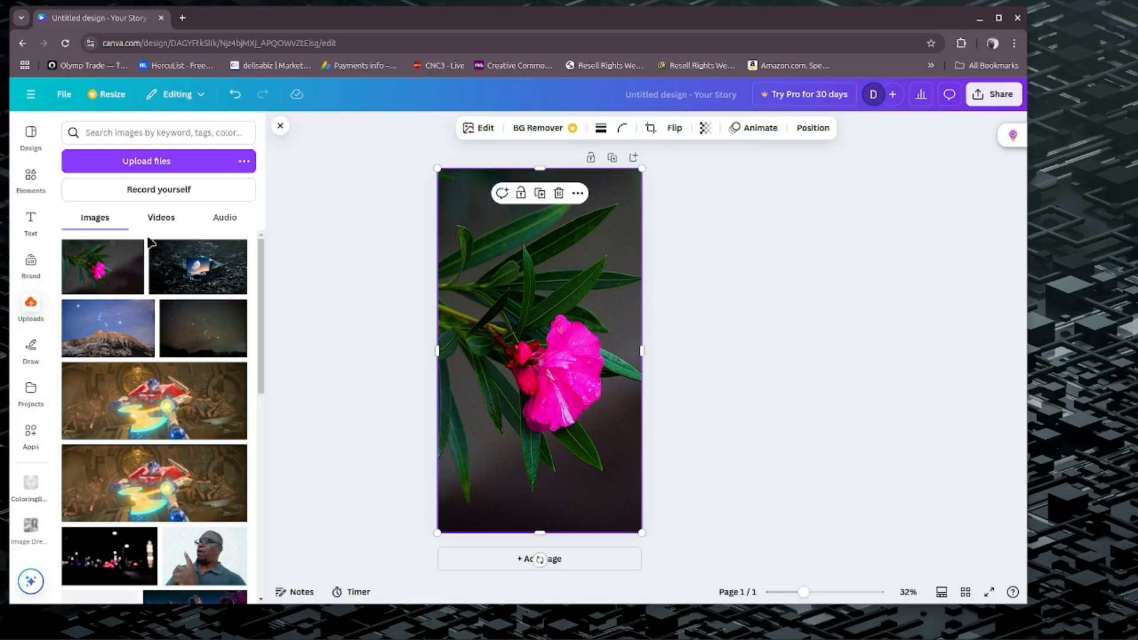
Step: Add a subheading reading "God Cares all about You" on two lines and place it near the top of the photo
{"action": "left_click", "coordinate": [32, 223]}
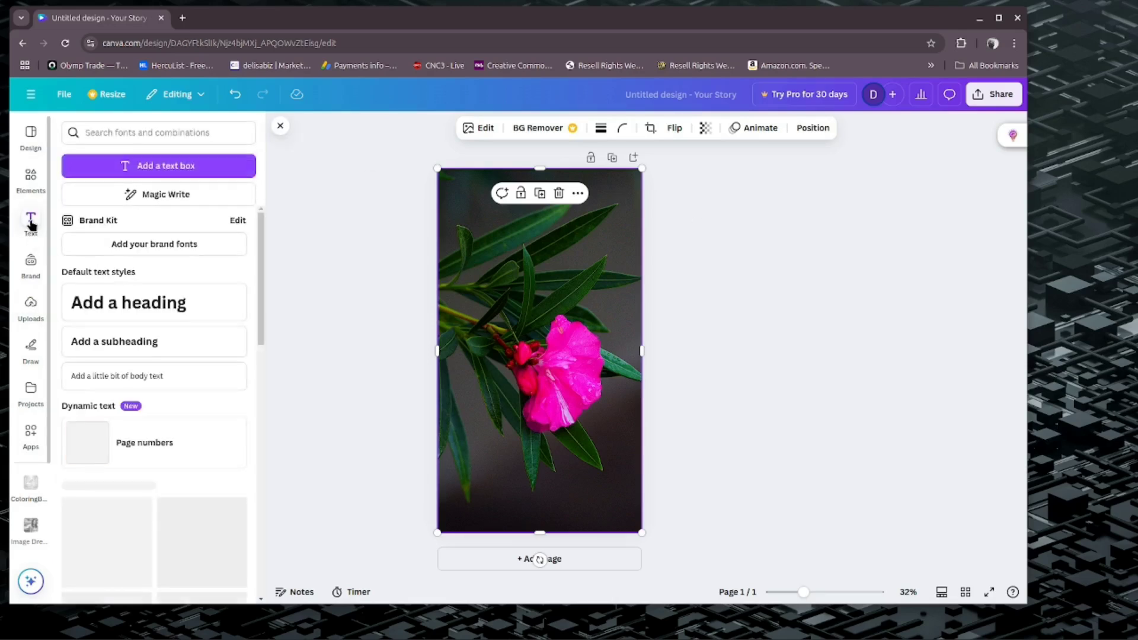
{"action": "left_click", "coordinate": [150, 348]}
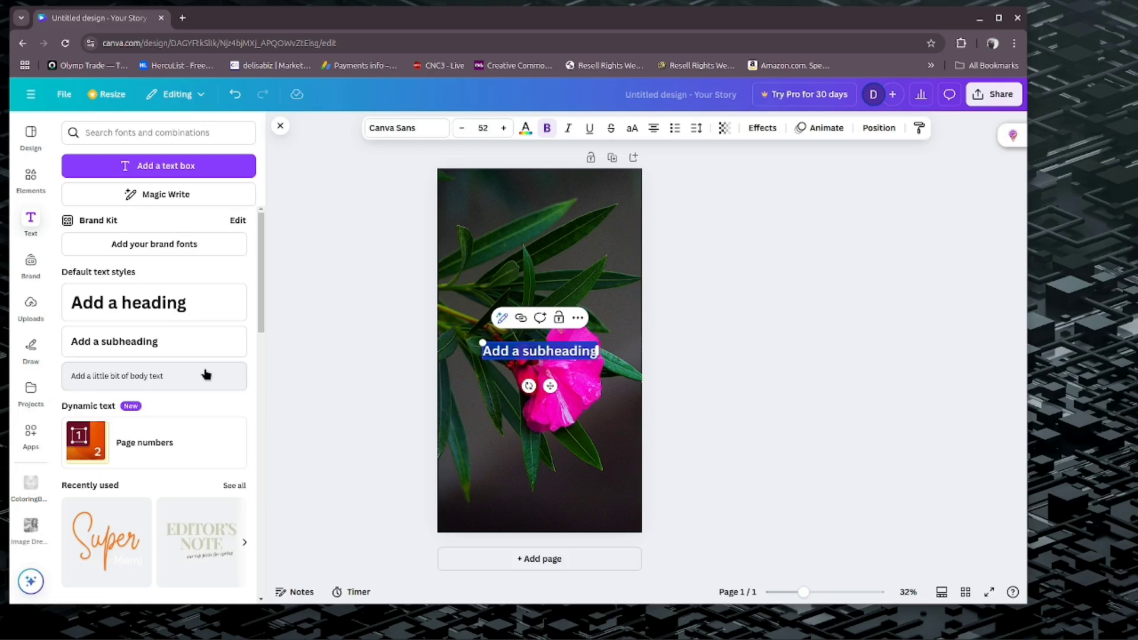
{"action": "type", "text": "God"}
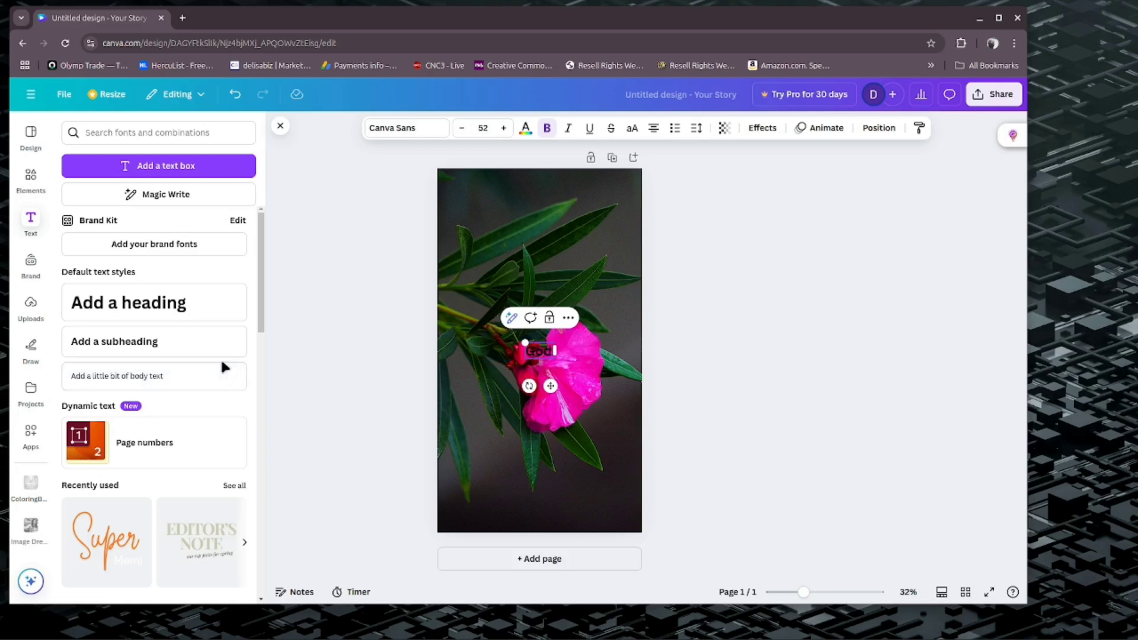
{"action": "type", "text": " Cares all ab"}
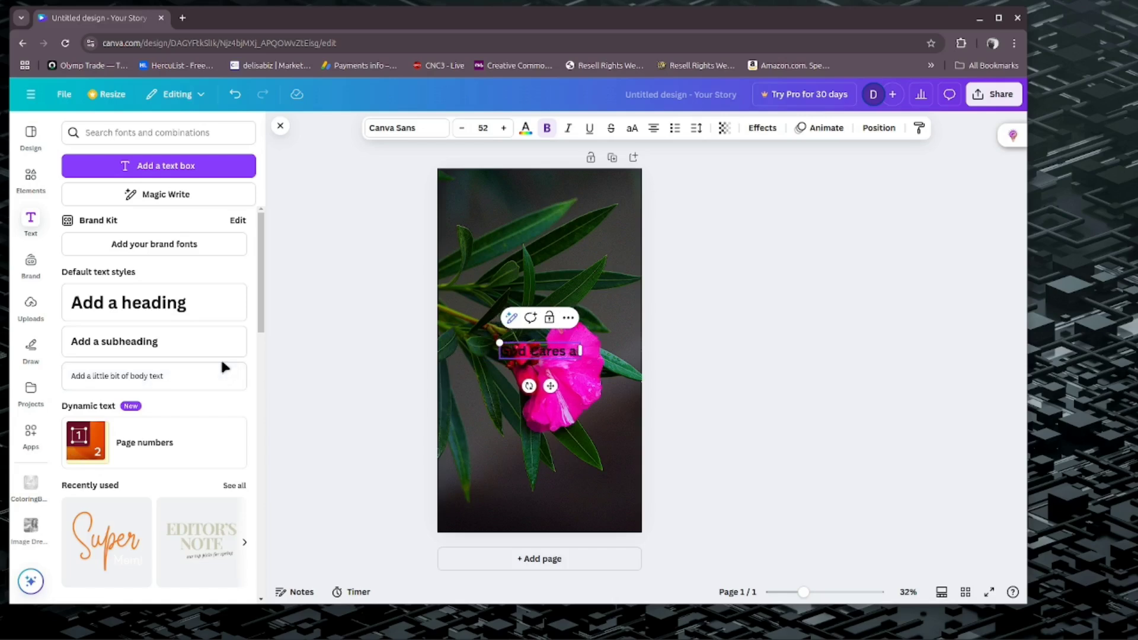
{"action": "type", "text": "out You"}
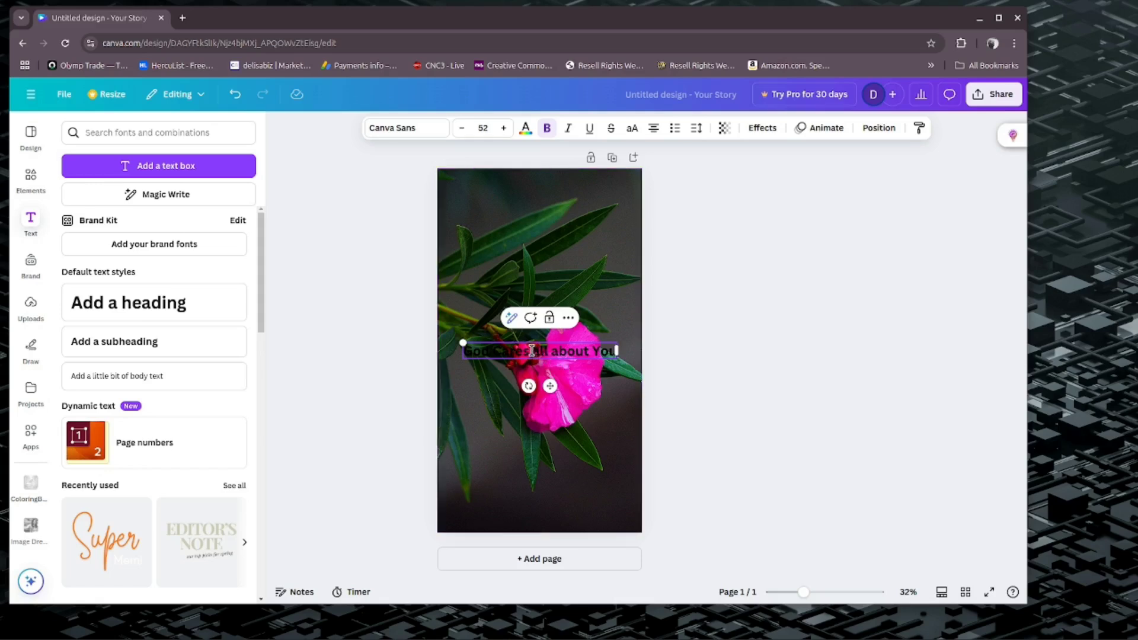
{"action": "key", "text": "Return"}
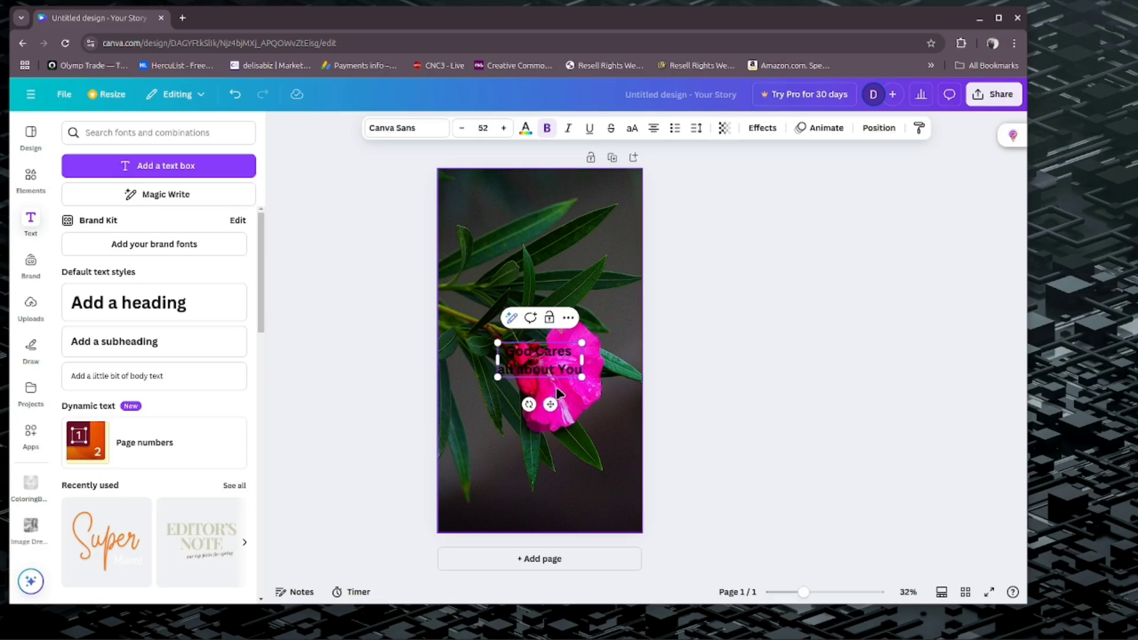
{"action": "left_click_drag", "start_coordinate": [554, 402], "coordinate": [563, 268]}
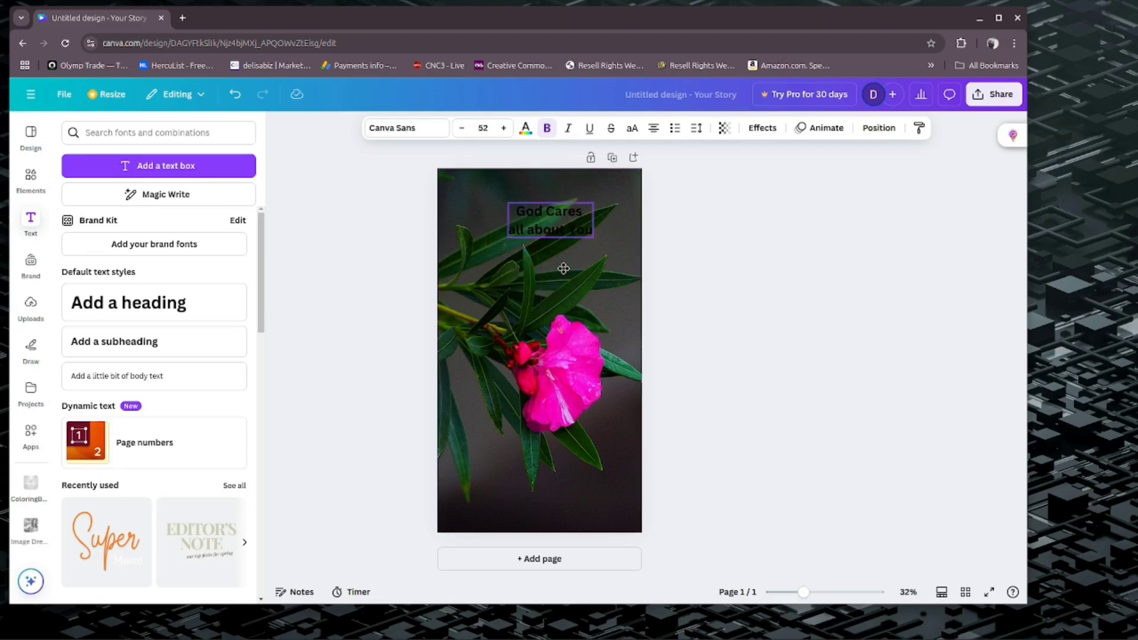
{"action": "left_click_drag", "start_coordinate": [562, 269], "coordinate": [563, 268]}
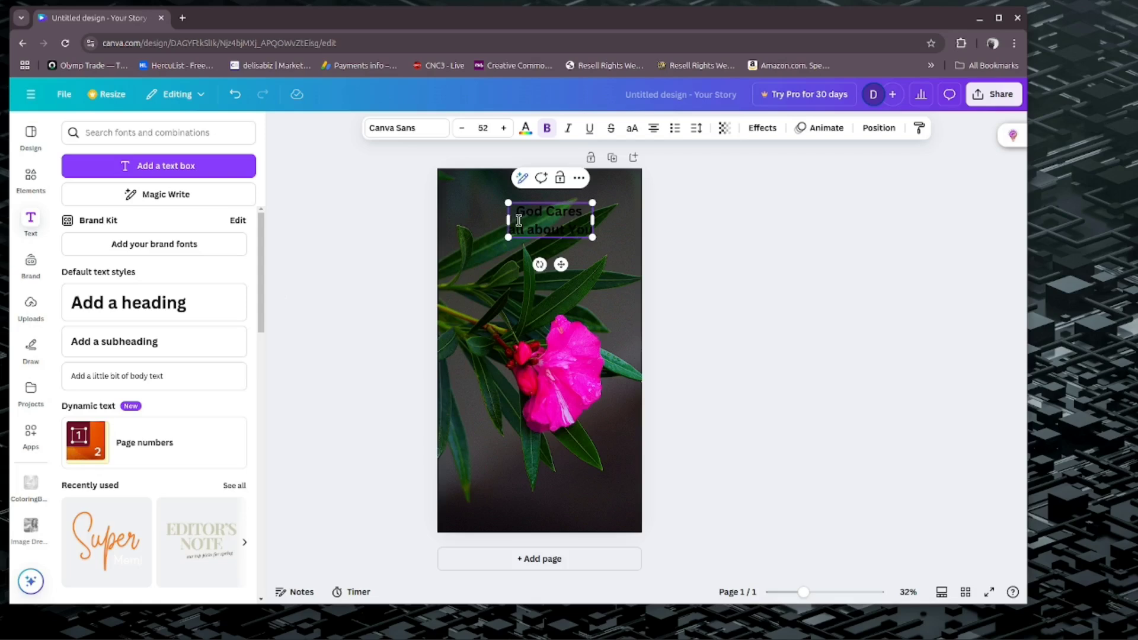
Step: Add a square shape, widen it into a rectangle and place it behind the "God Cares all about You" text
{"action": "left_click", "coordinate": [33, 176]}
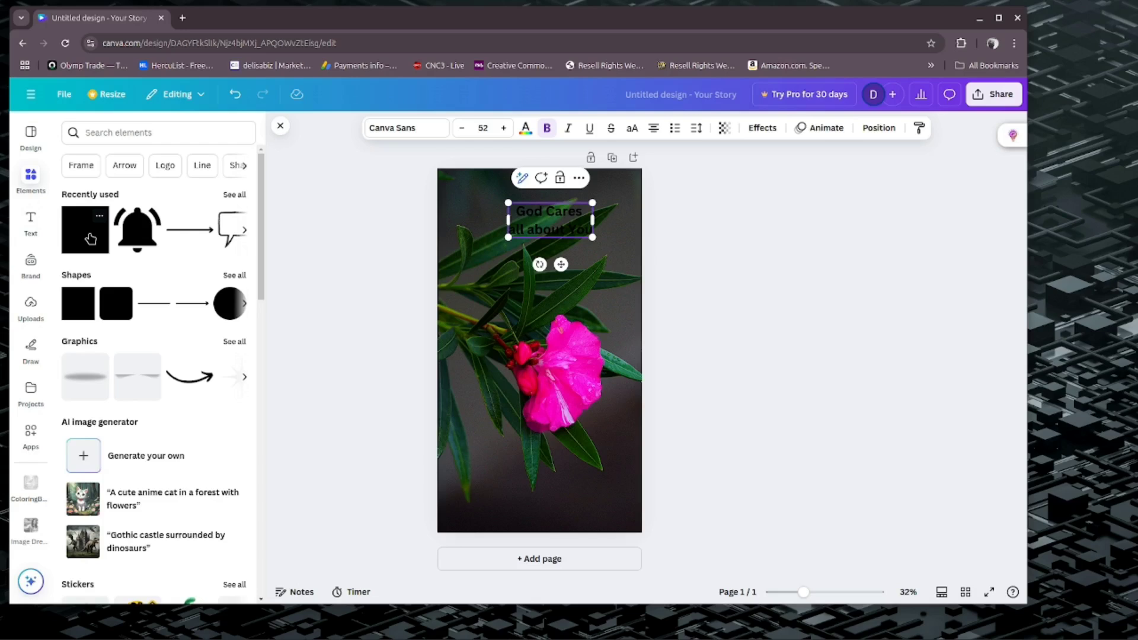
{"action": "left_click", "coordinate": [90, 238]}
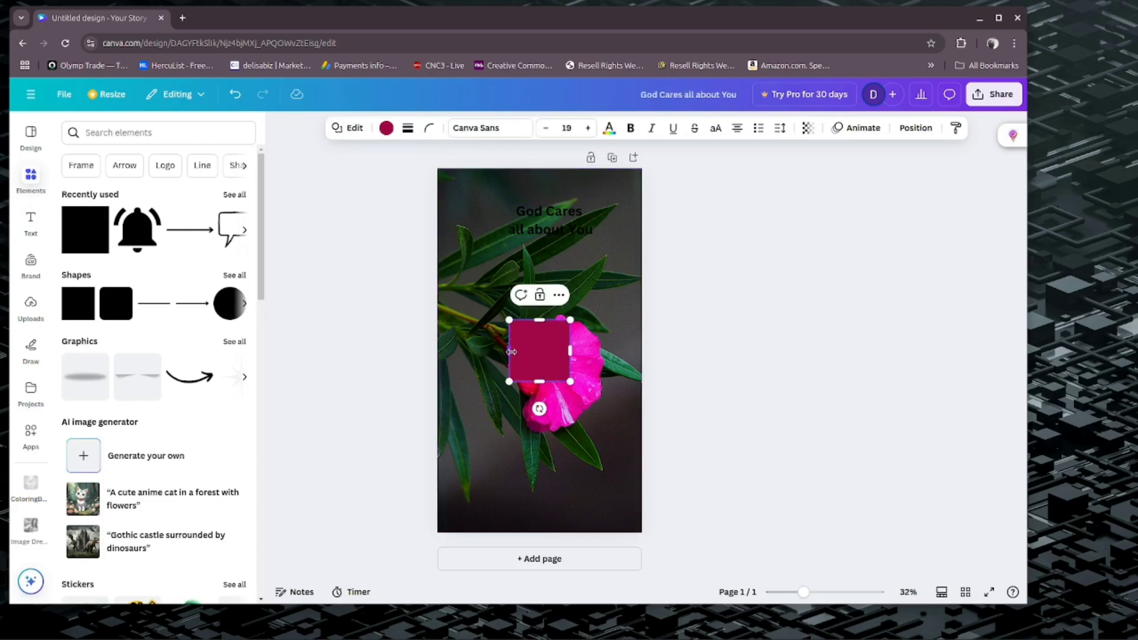
{"action": "left_click_drag", "start_coordinate": [511, 351], "coordinate": [480, 351]}
{"action": "left_click_drag", "start_coordinate": [570, 350], "coordinate": [571, 231]}
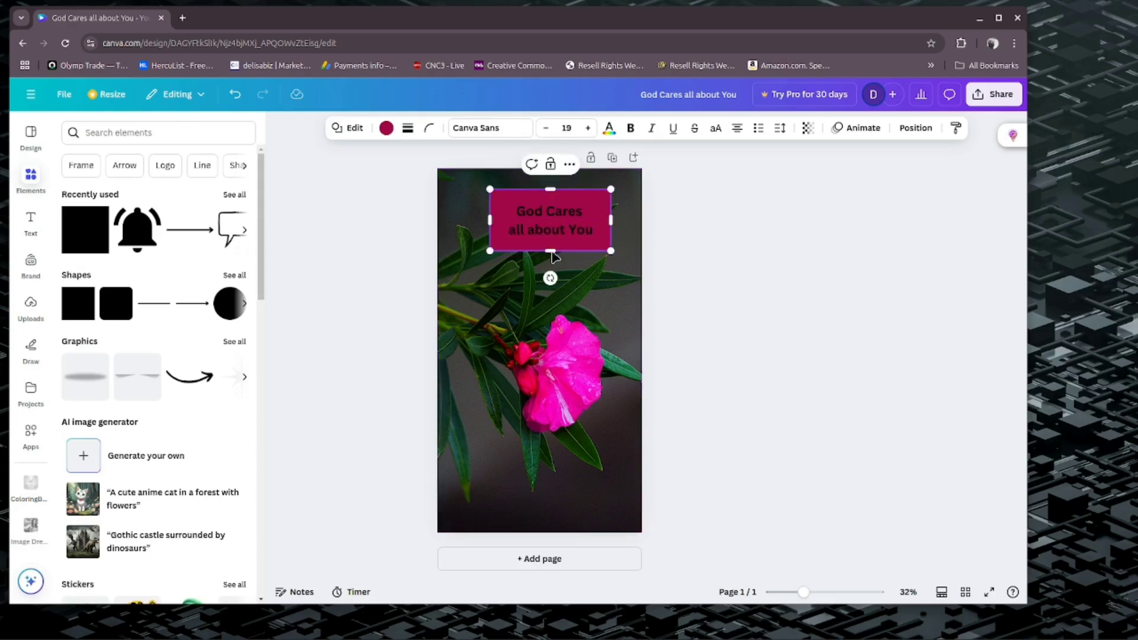
Step: Fill the rectangle behind the text with the solid yellow default color
{"action": "left_click", "coordinate": [386, 129]}
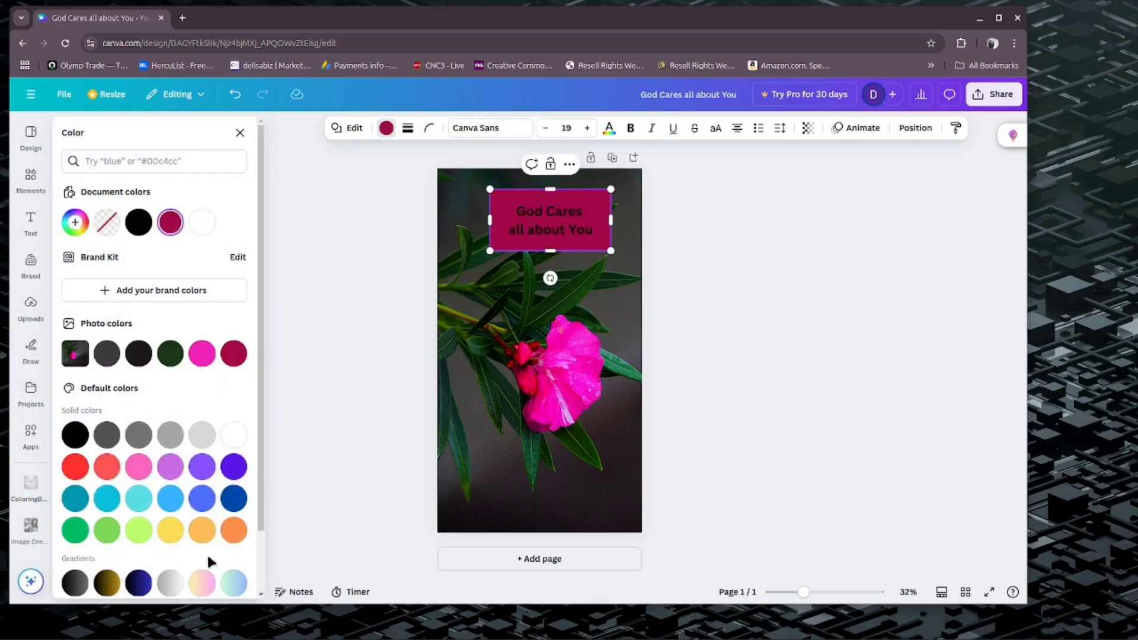
{"action": "left_click", "coordinate": [170, 534]}
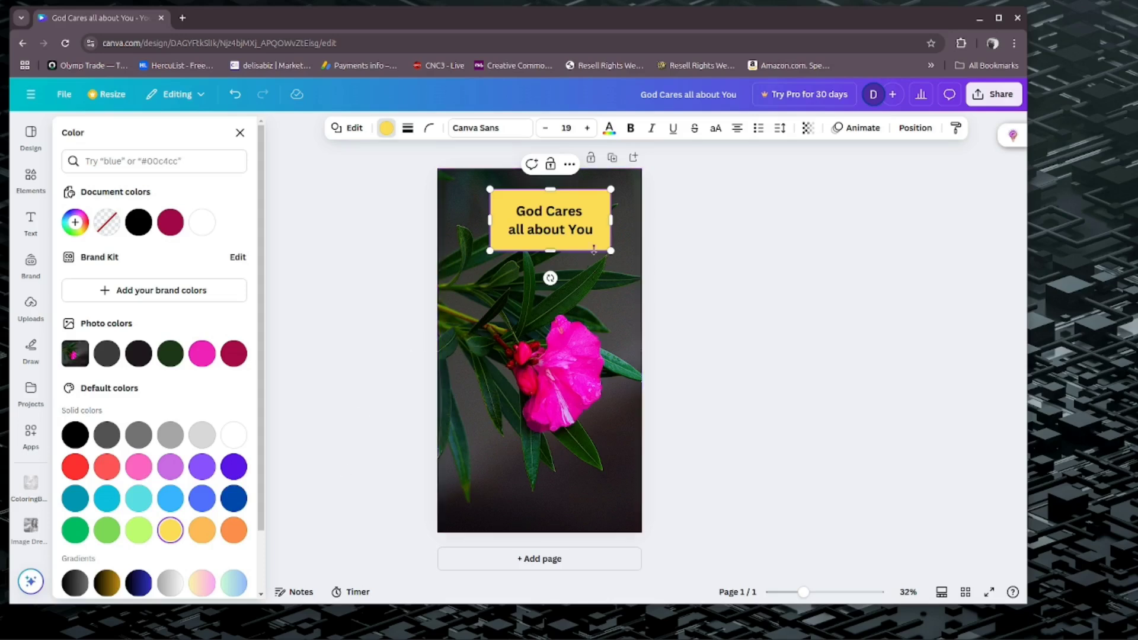
{"action": "left_click", "coordinate": [620, 302]}
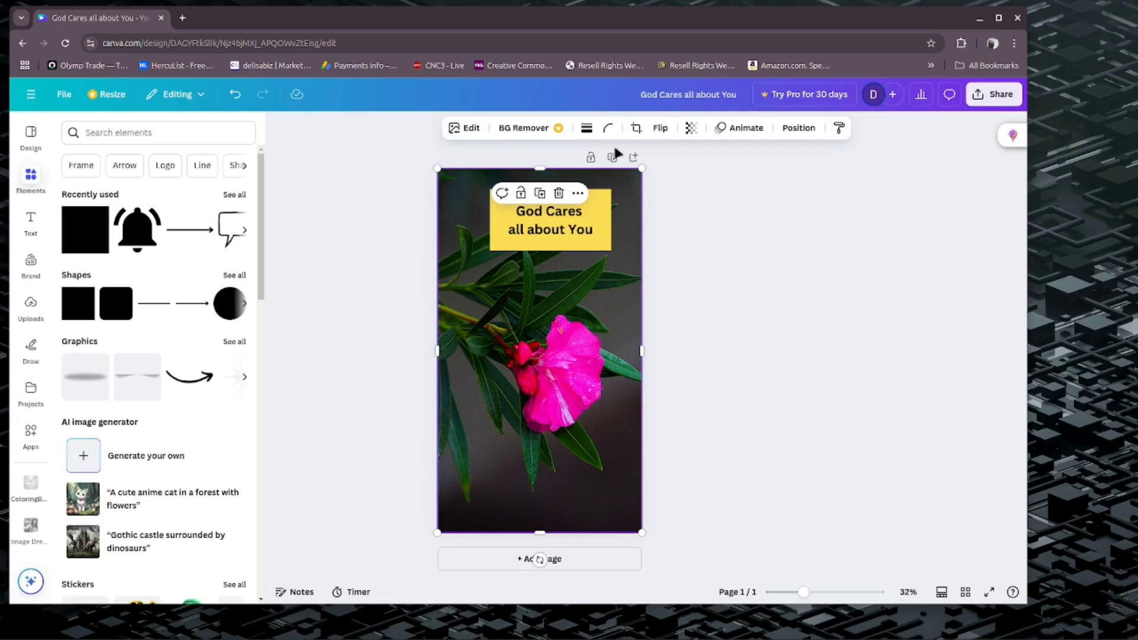
Step: View the Instagram sharing option for posting immediately from the mobile app and close its QR code panel
{"action": "left_click", "coordinate": [979, 100]}
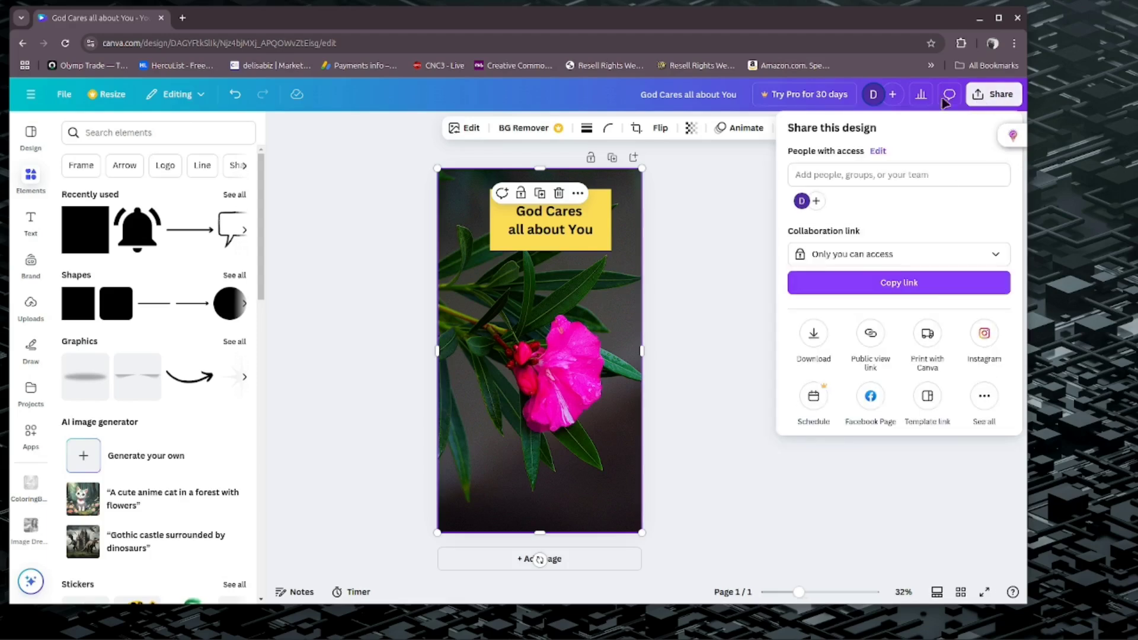
{"action": "left_click", "coordinate": [983, 333]}
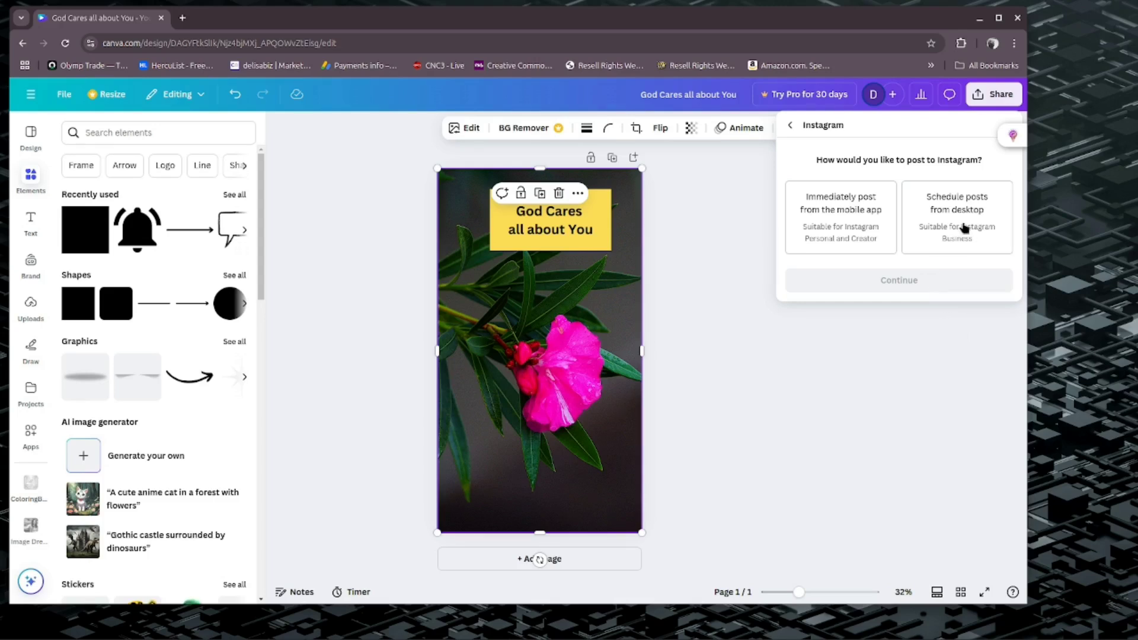
{"action": "left_click", "coordinate": [838, 231]}
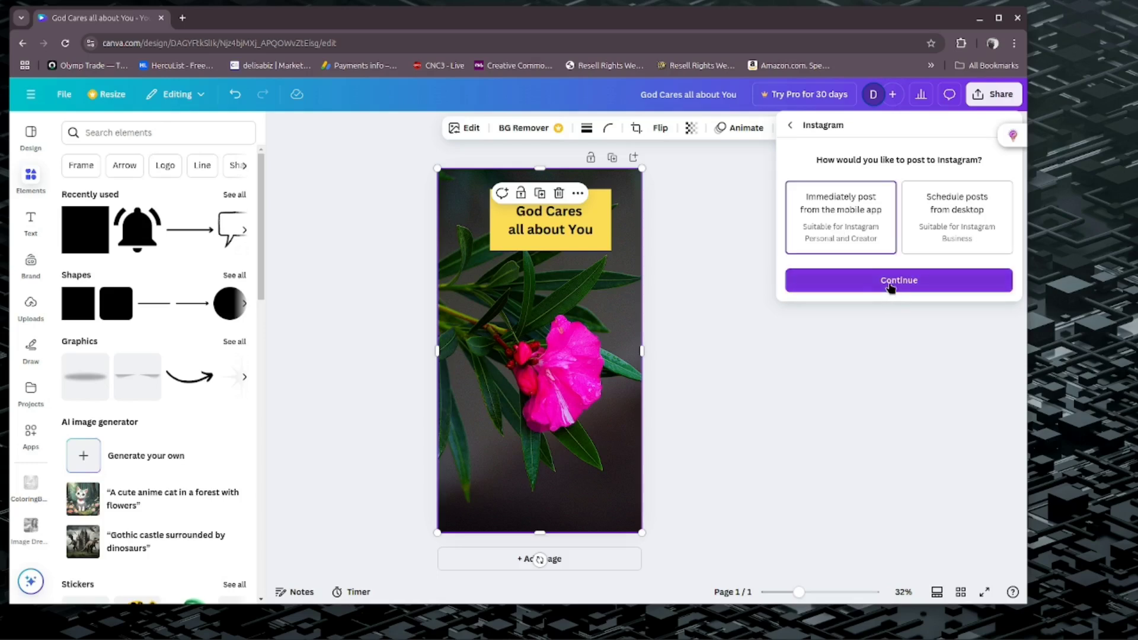
{"action": "left_click", "coordinate": [890, 282]}
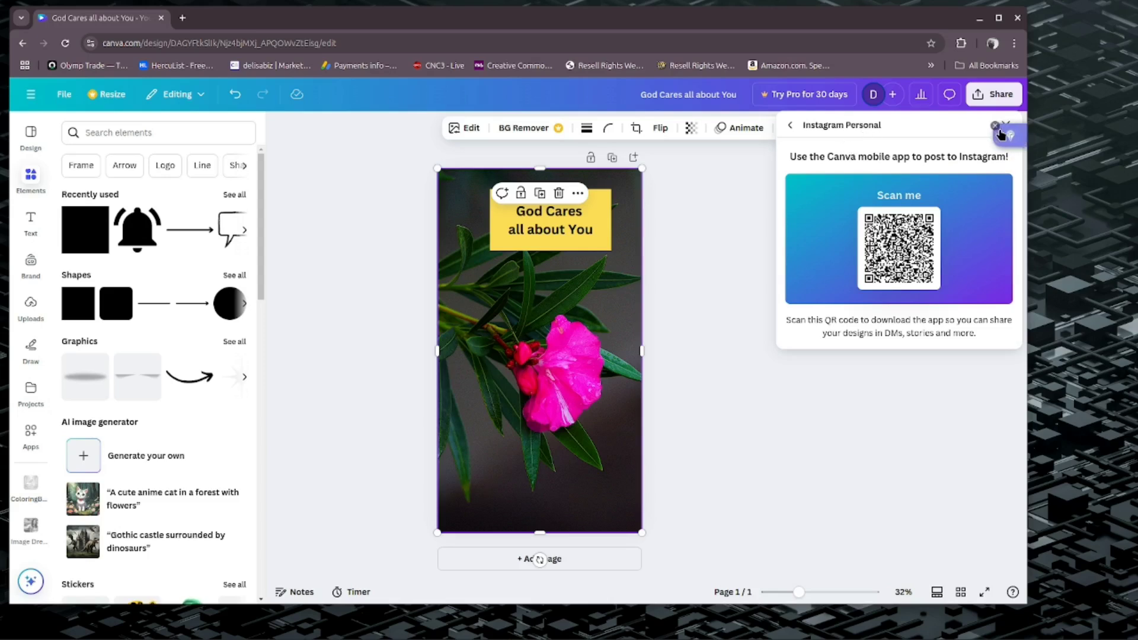
{"action": "left_click", "coordinate": [994, 126]}
{"action": "left_click", "coordinate": [1005, 125]}
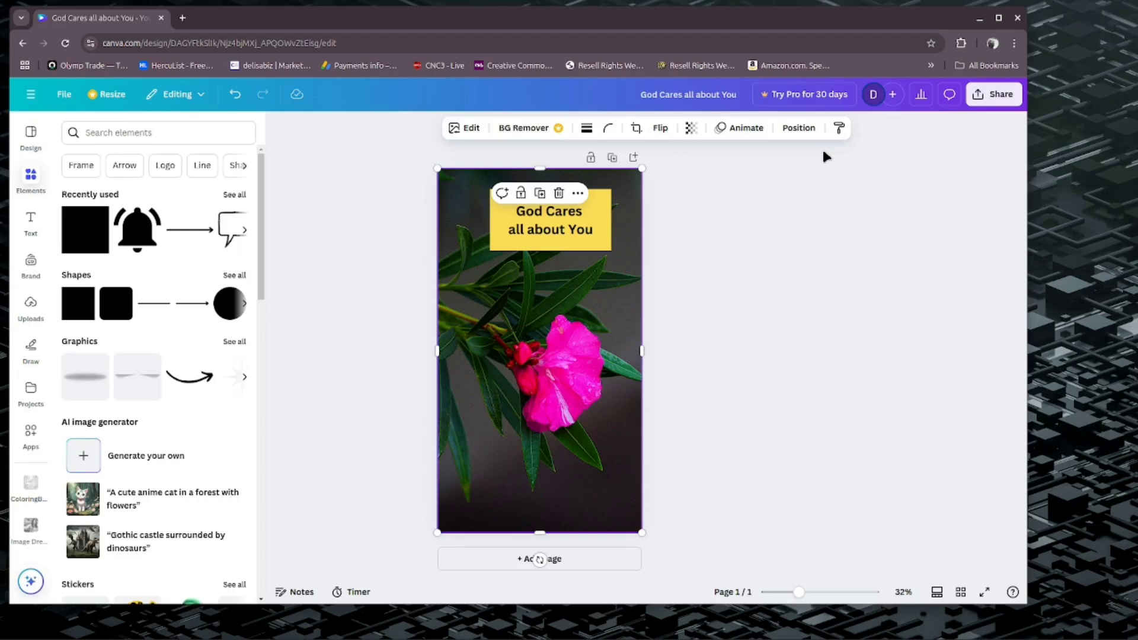
{"action": "mouse_move", "coordinate": [1005, 636]}
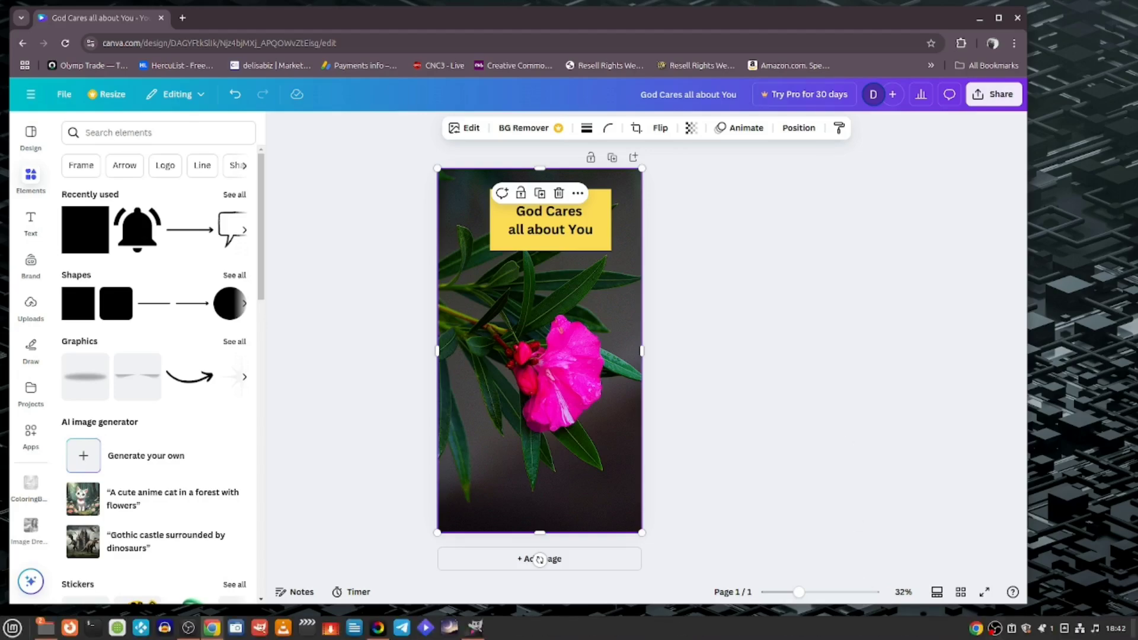